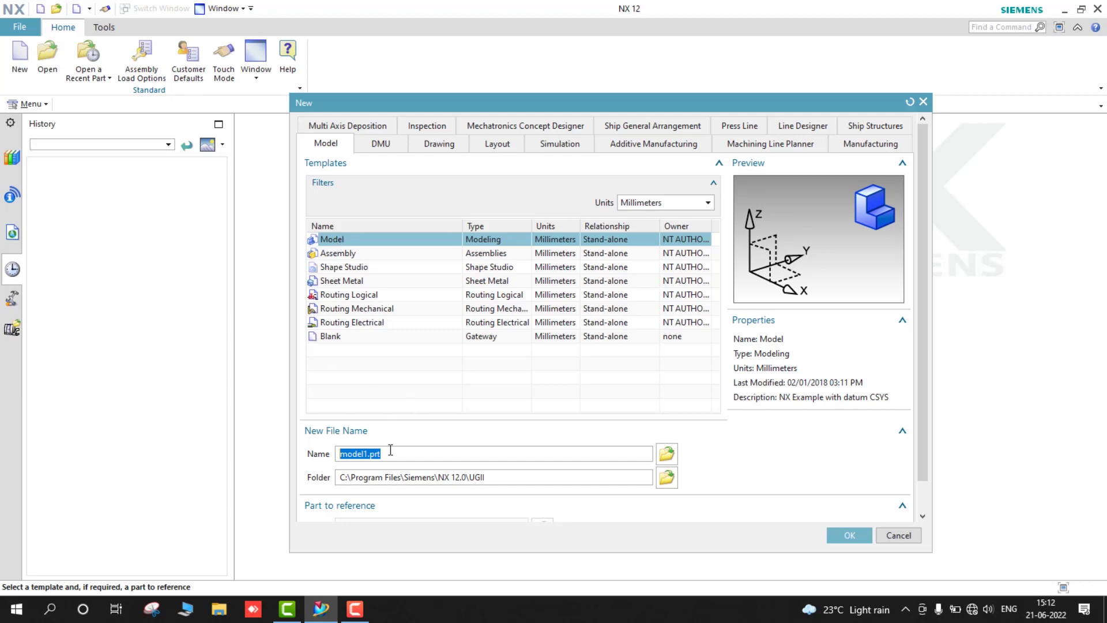
Create a new millimetre part named Test from the Model template
text(Test)
click(837, 535)
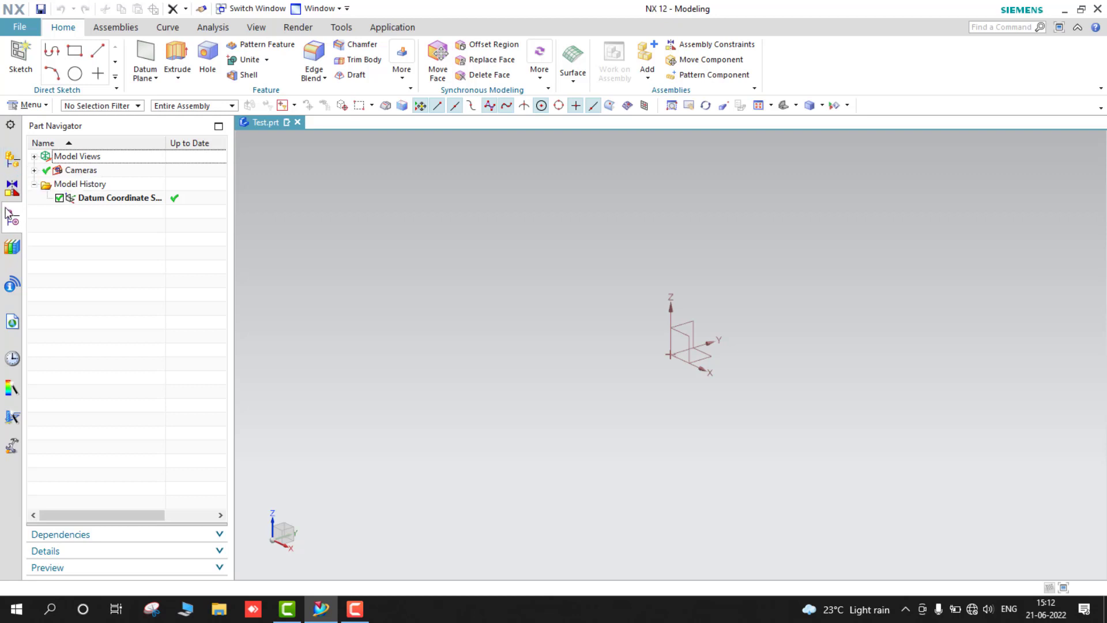
click(13, 249)
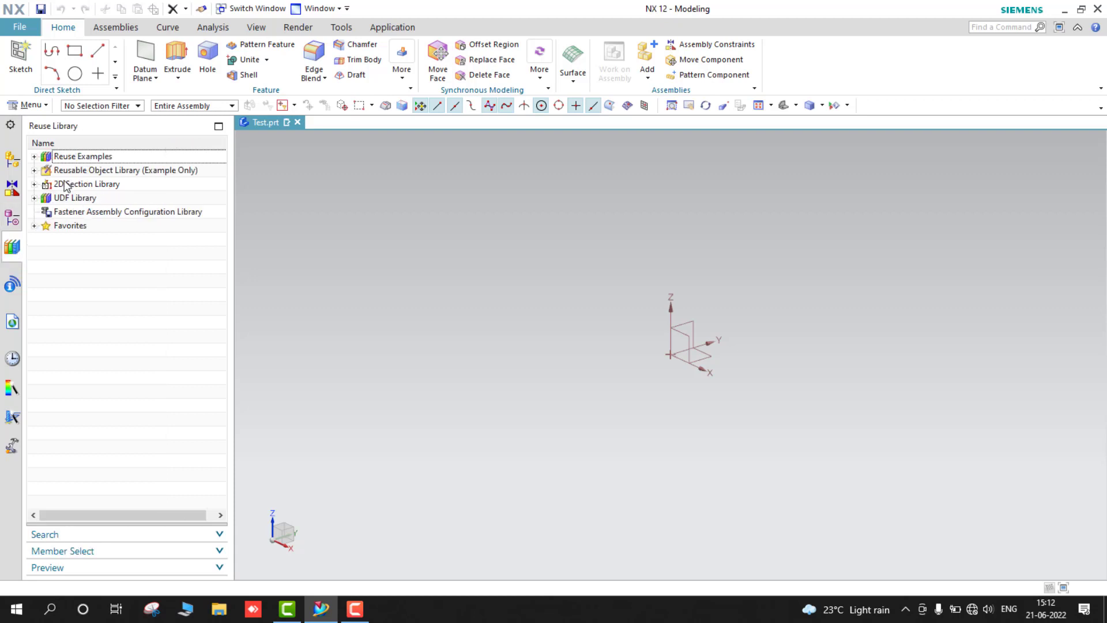
click(12, 218)
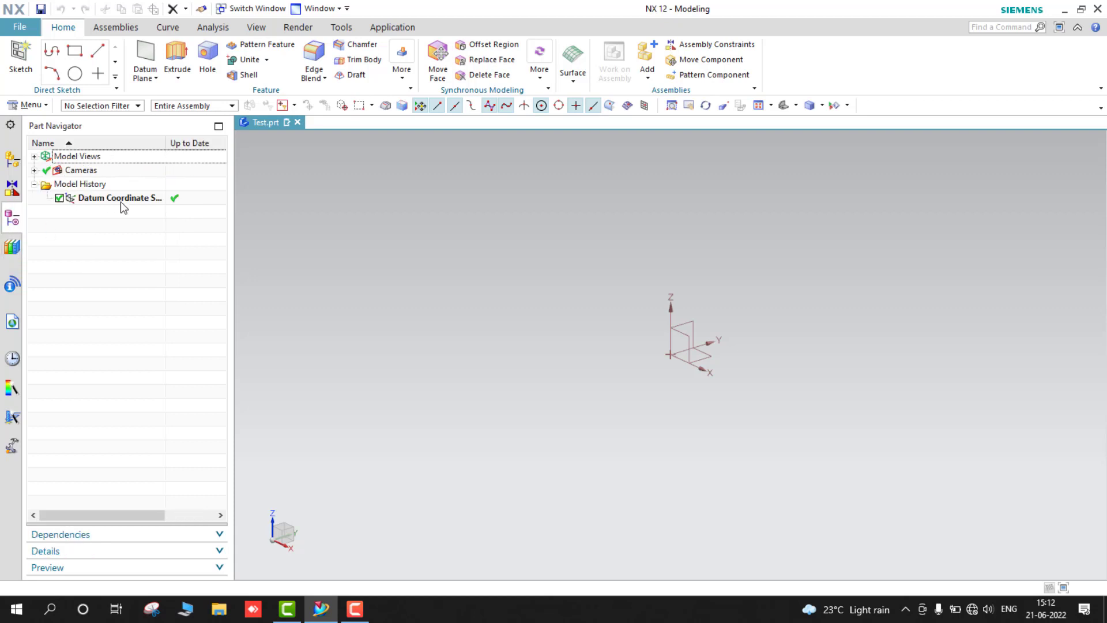
Start an on-plane sketch on the XZ plane of the datum coordinate system, using the Inferred plane method
click(21, 73)
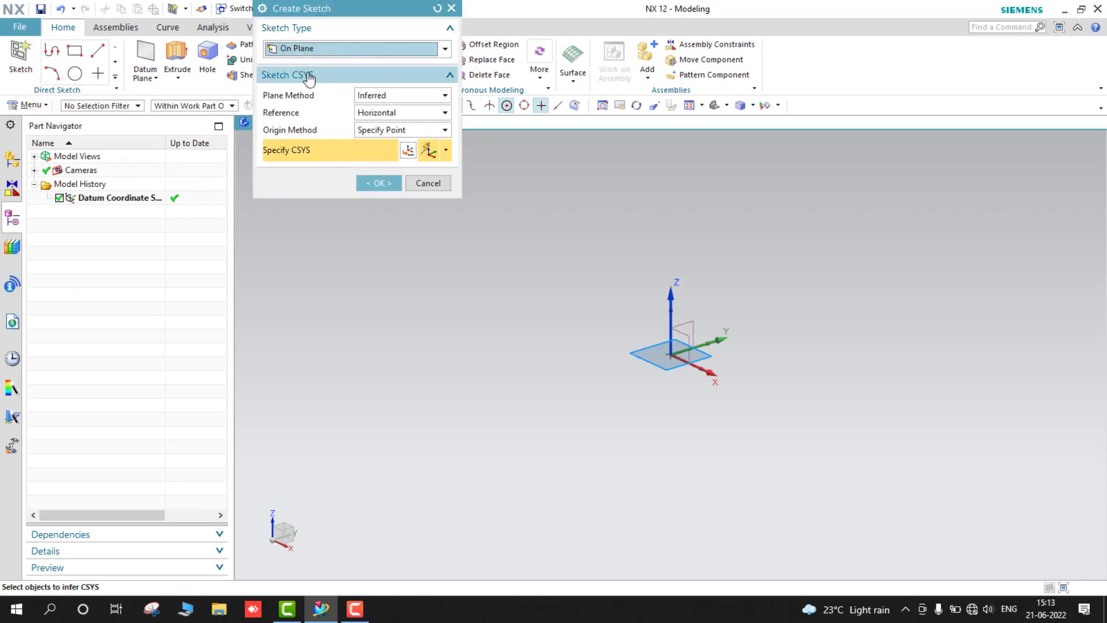
click(408, 96)
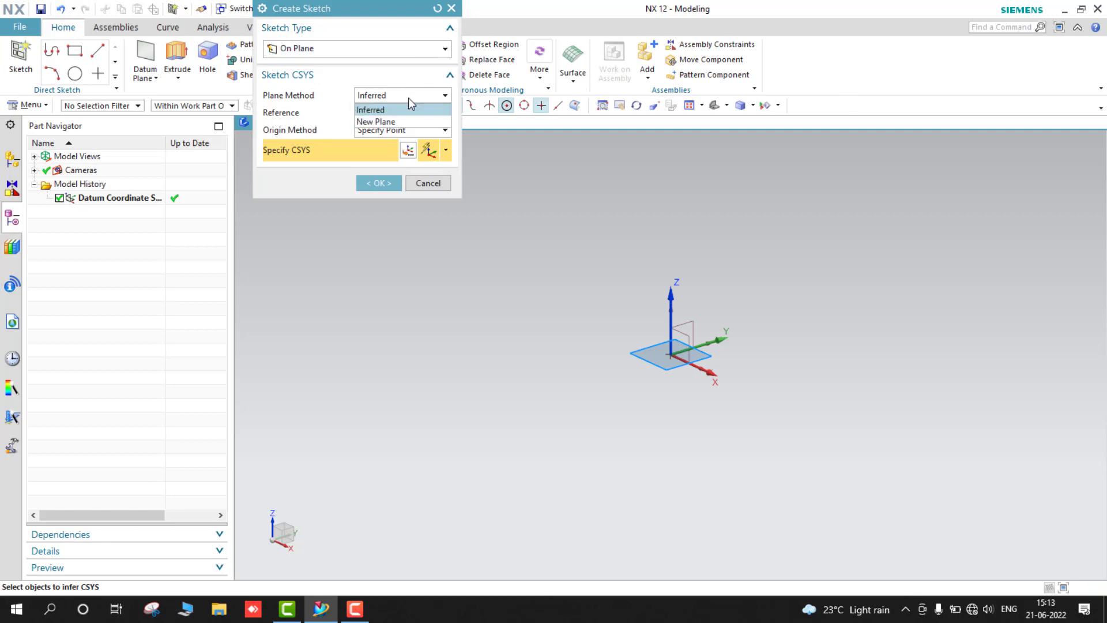
click(362, 111)
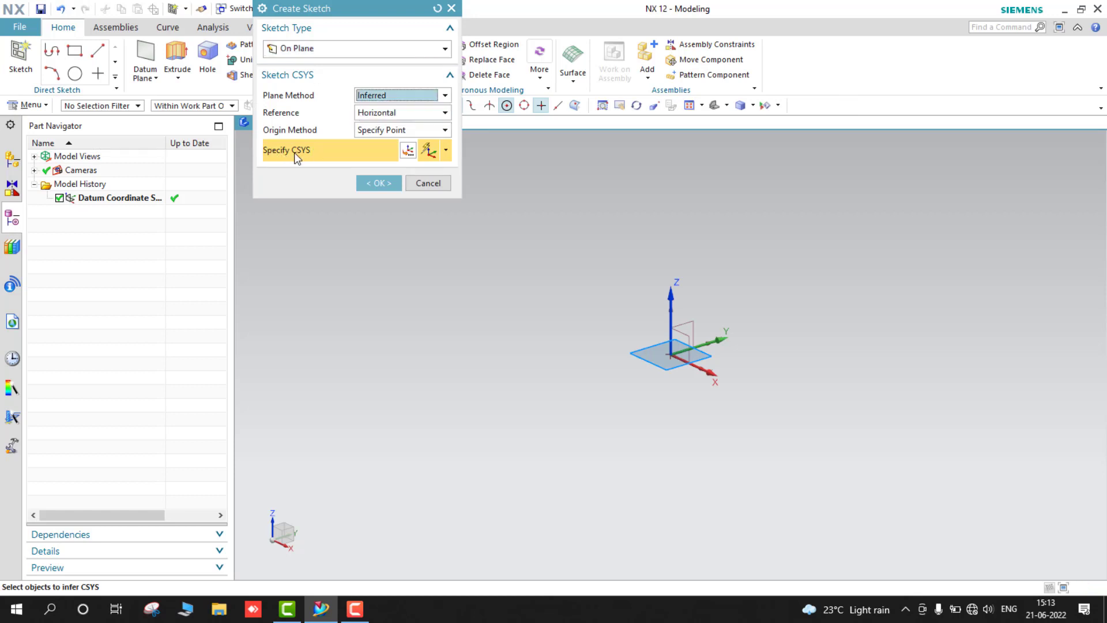
click(696, 344)
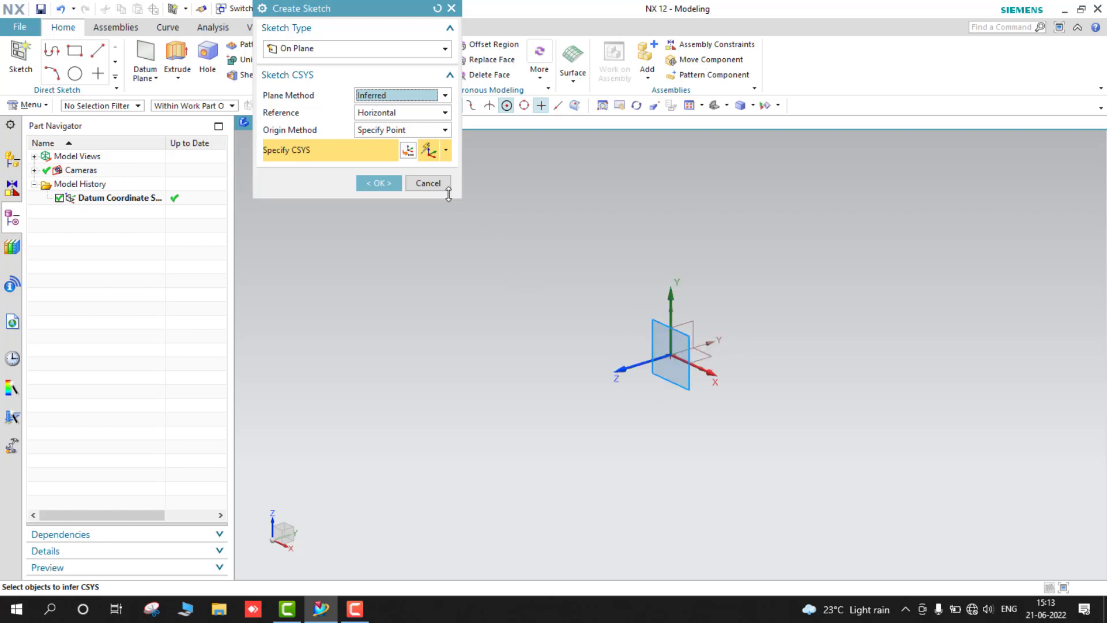
click(445, 151)
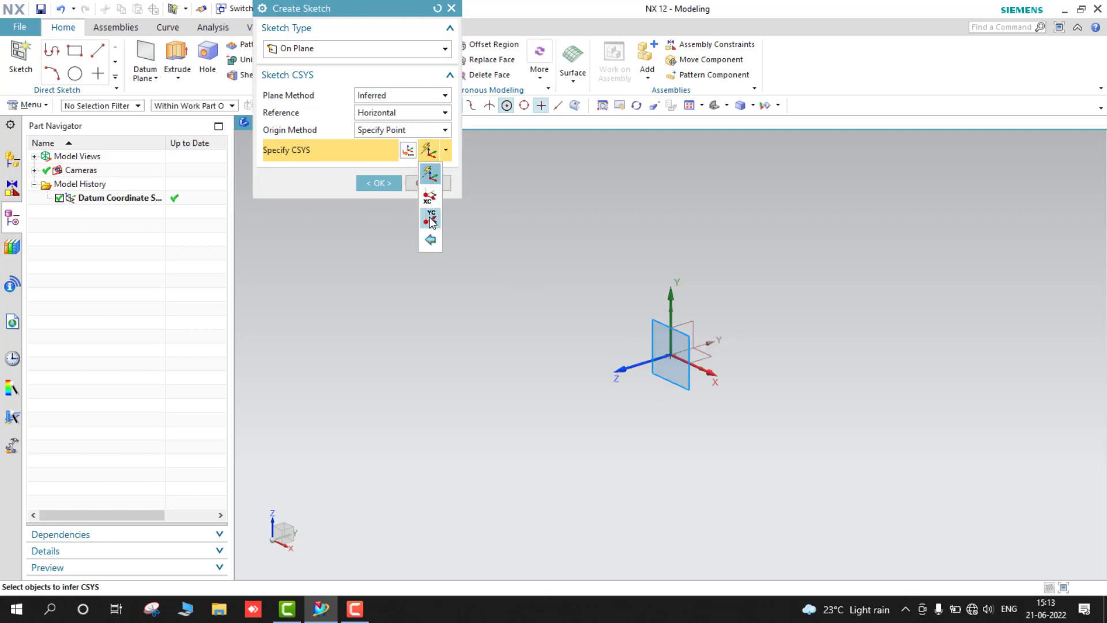
click(335, 183)
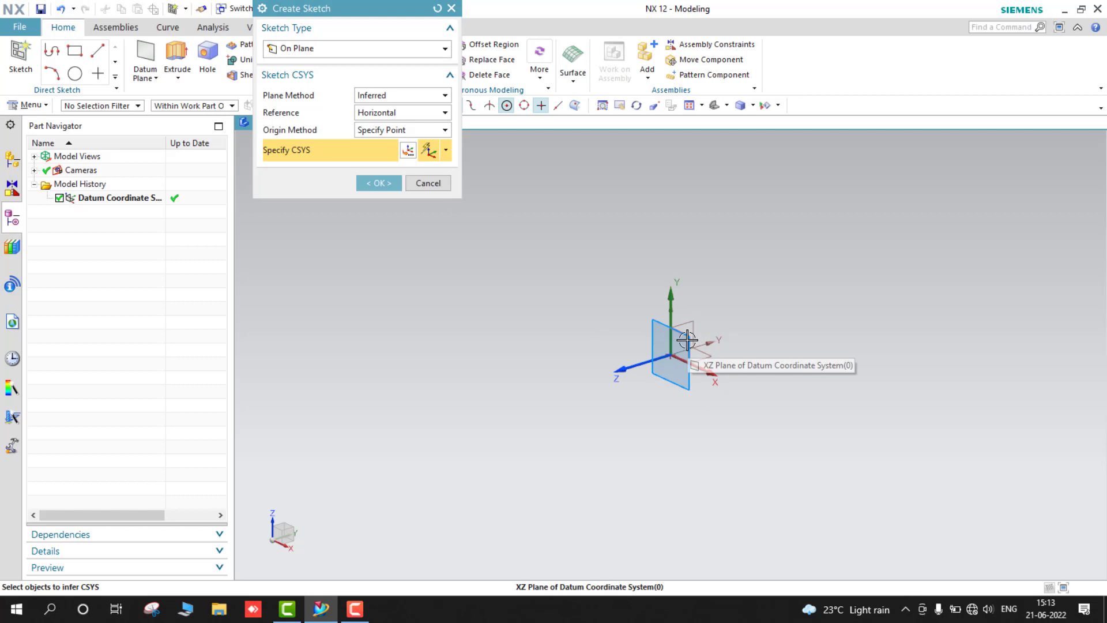
click(687, 340)
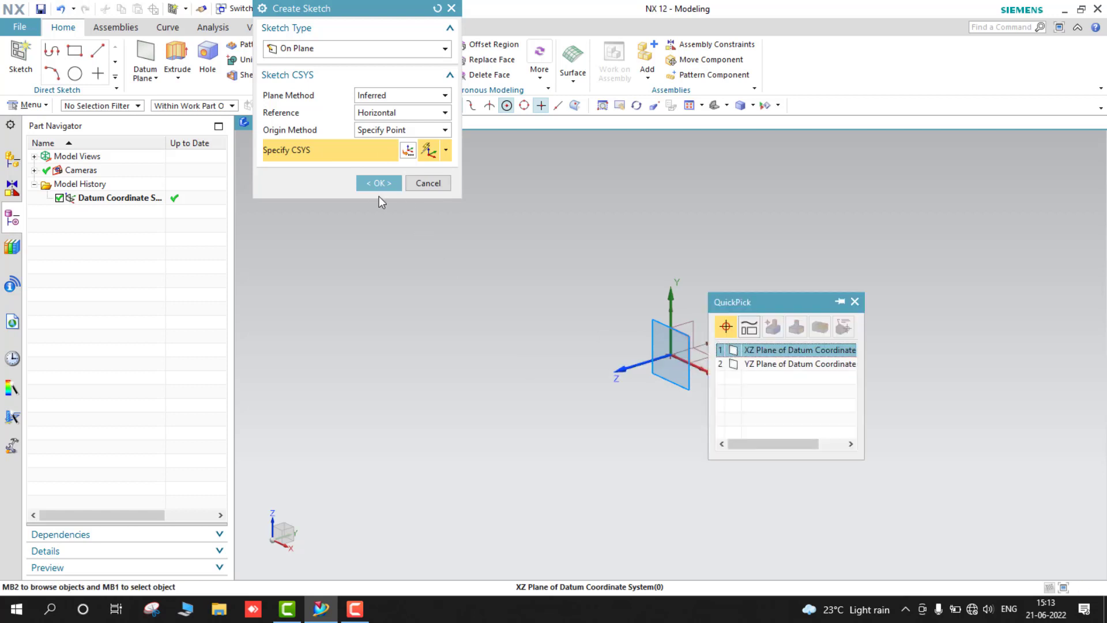
click(776, 350)
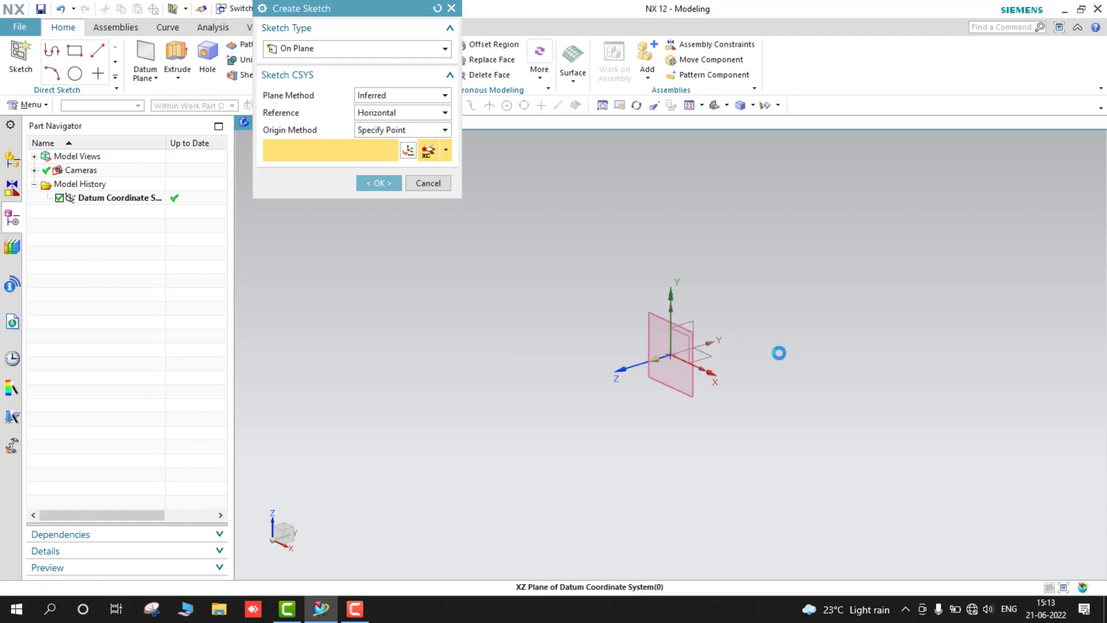
click(382, 184)
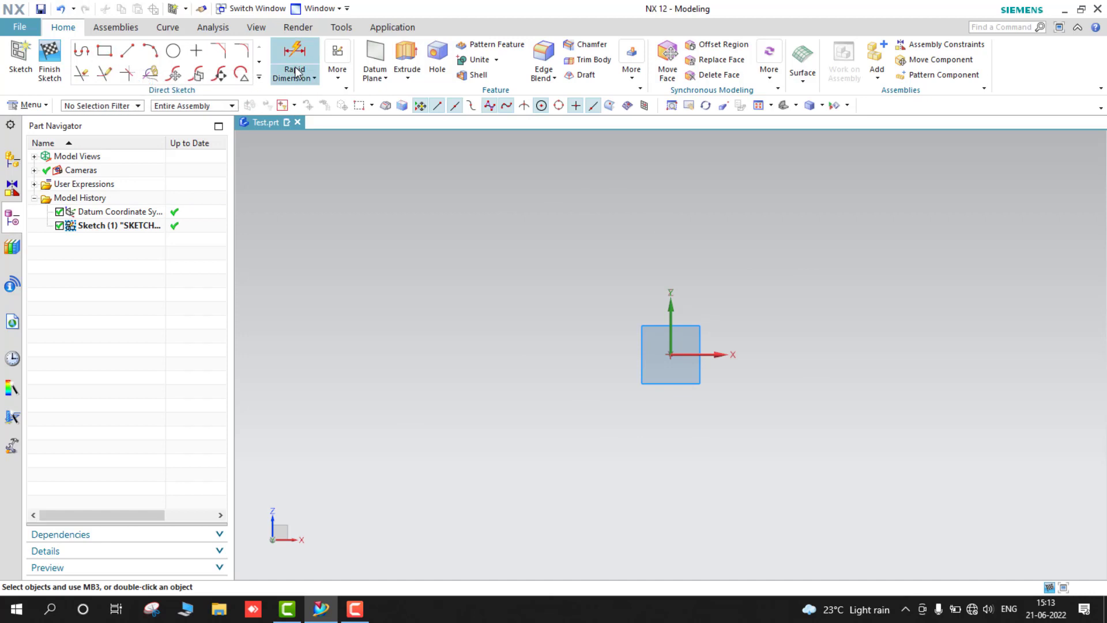
Sketch a closed stepped half-profile above the X axis from the origin, with a block about 64 × 51 mm and a step about 39 × 20 mm
click(339, 66)
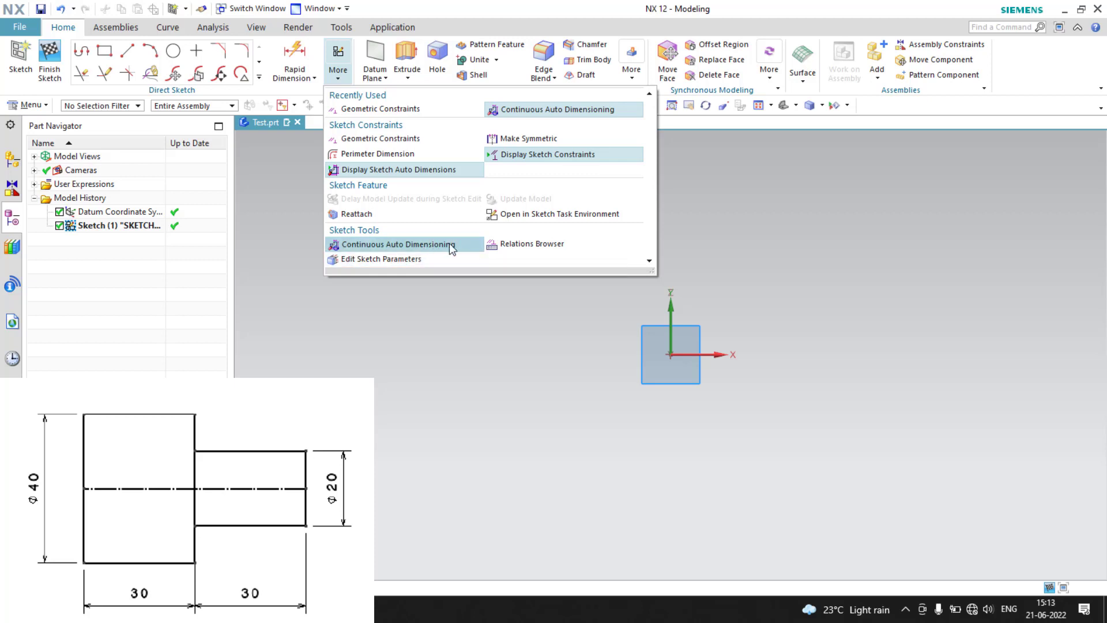
click(398, 244)
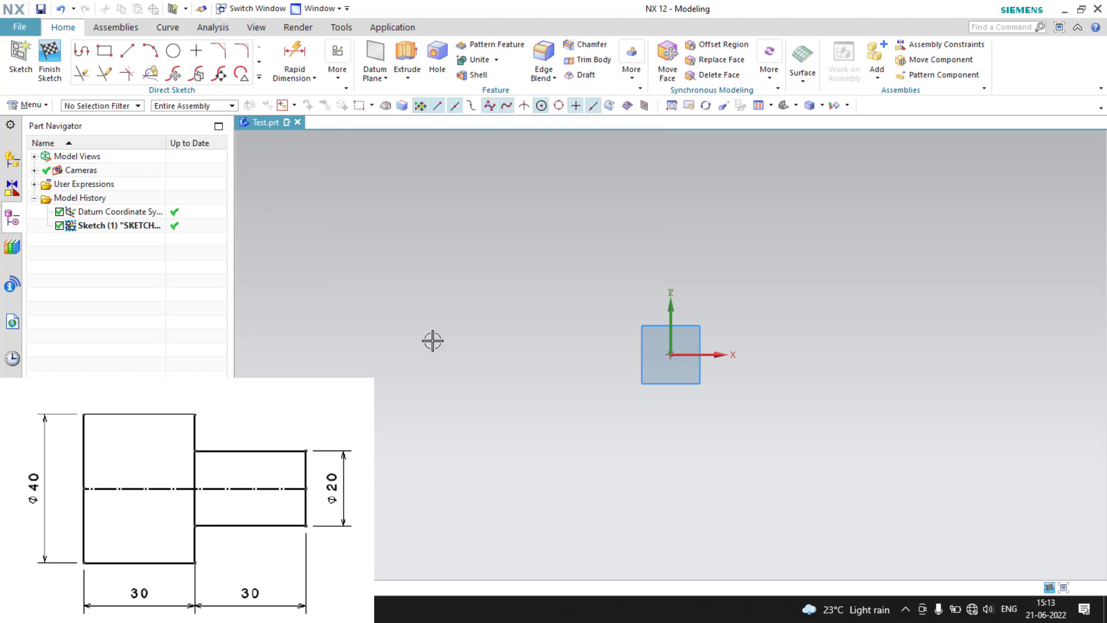
click(81, 50)
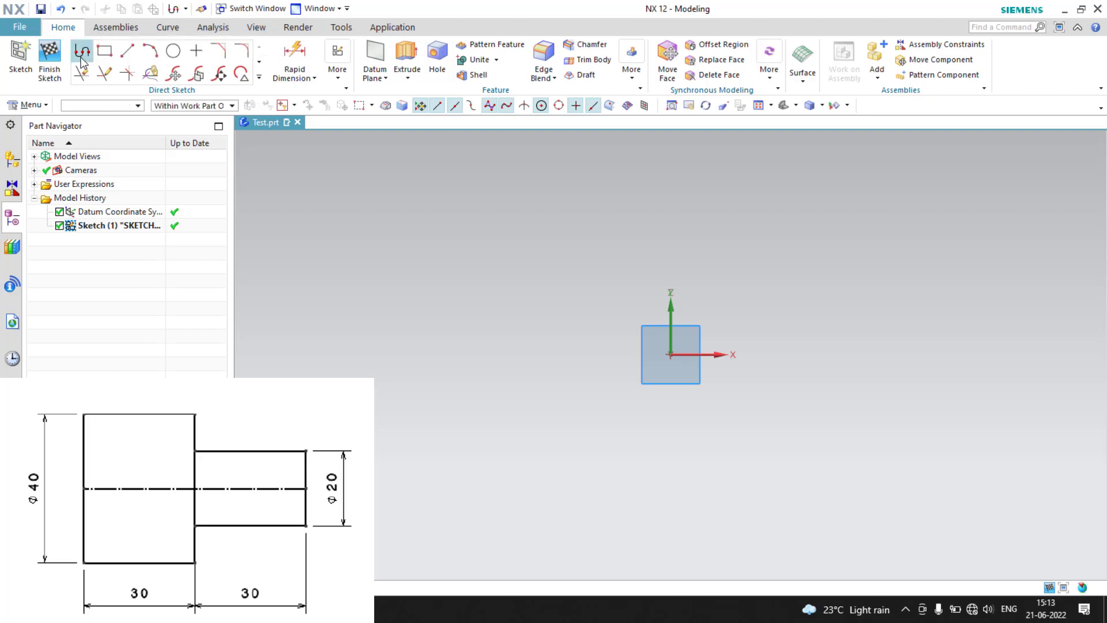
click(672, 355)
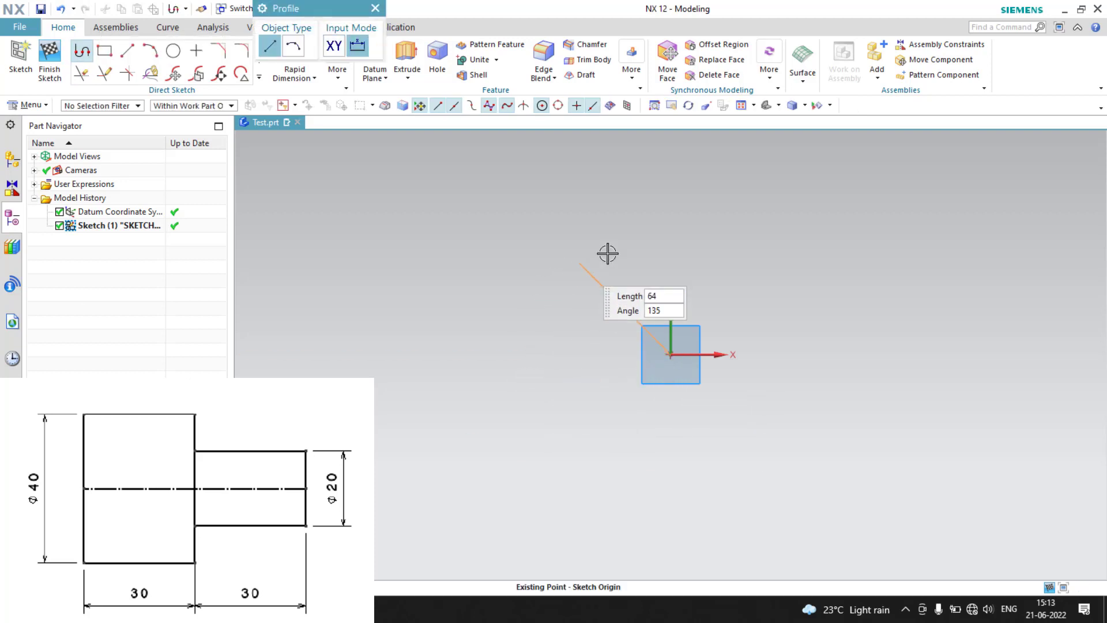
click(672, 252)
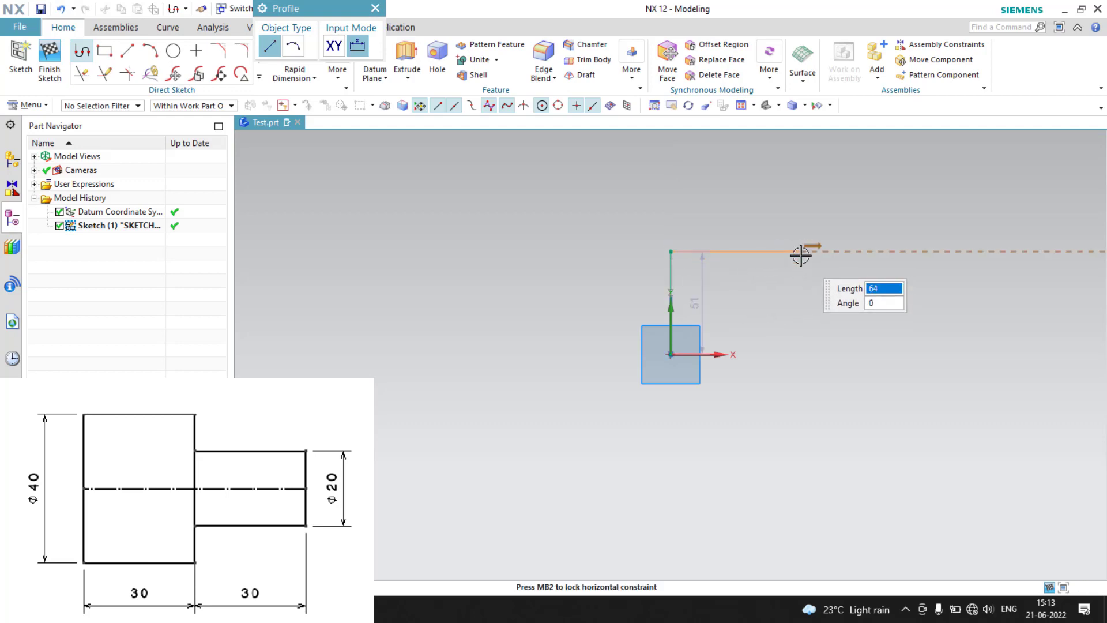
click(800, 252)
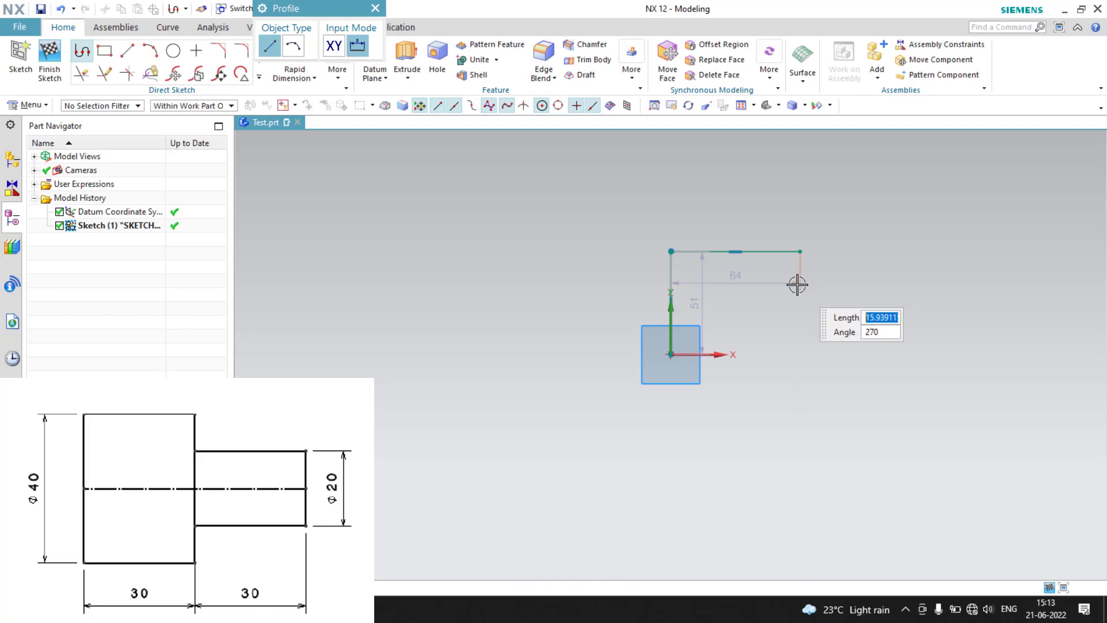
click(801, 314)
click(879, 314)
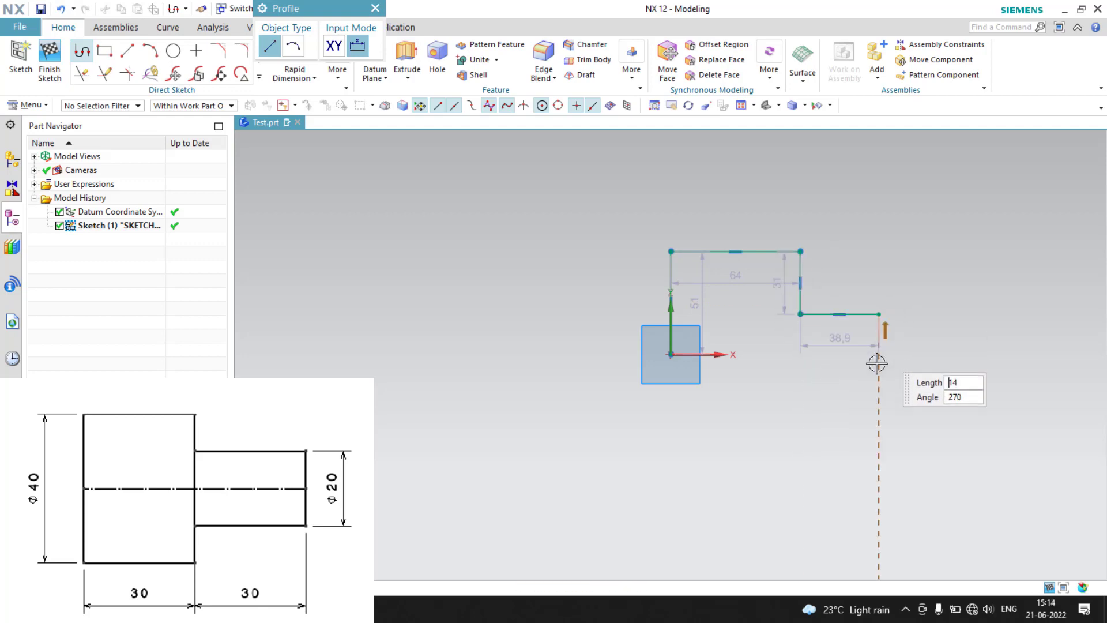
click(876, 352)
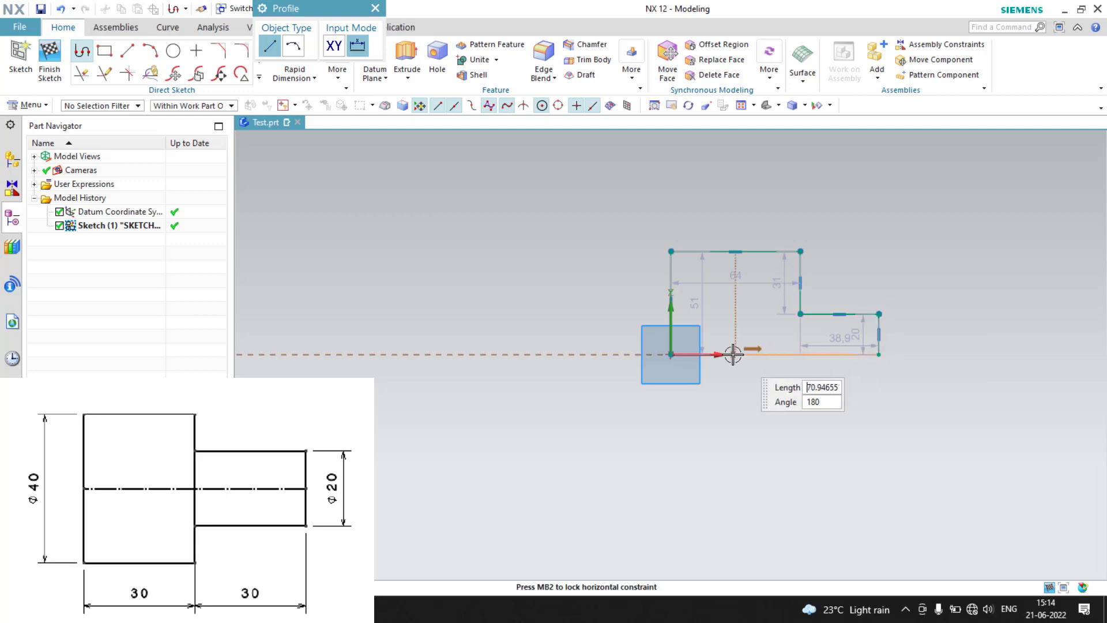
click(671, 354)
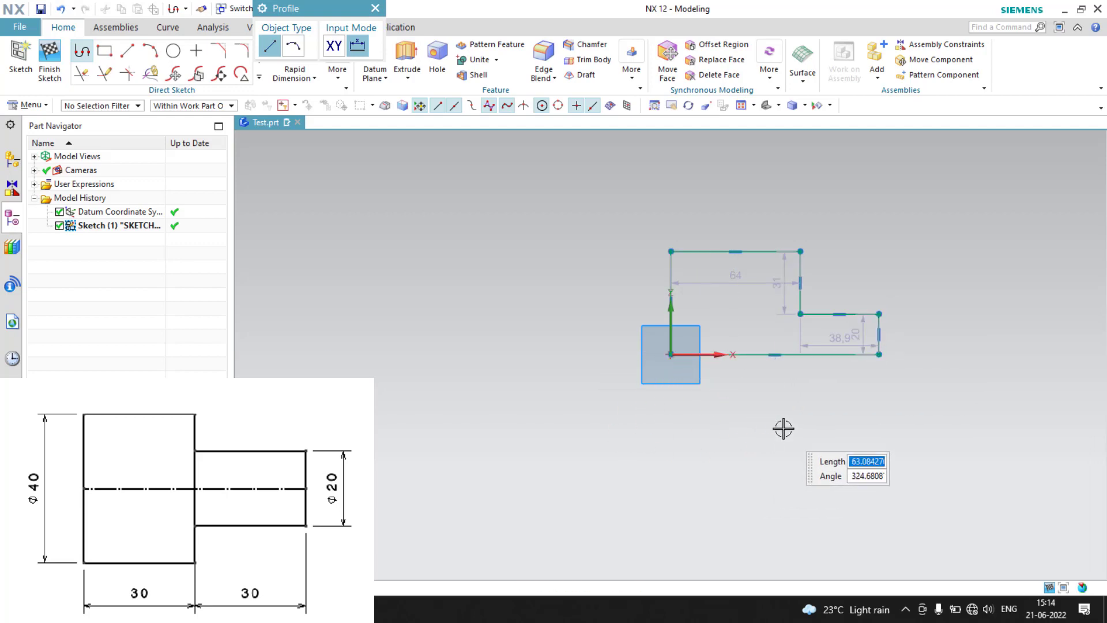
key(Escape)
Draw a vertical line from the profile's inner step corner down to the base line on the X axis
click(800, 314)
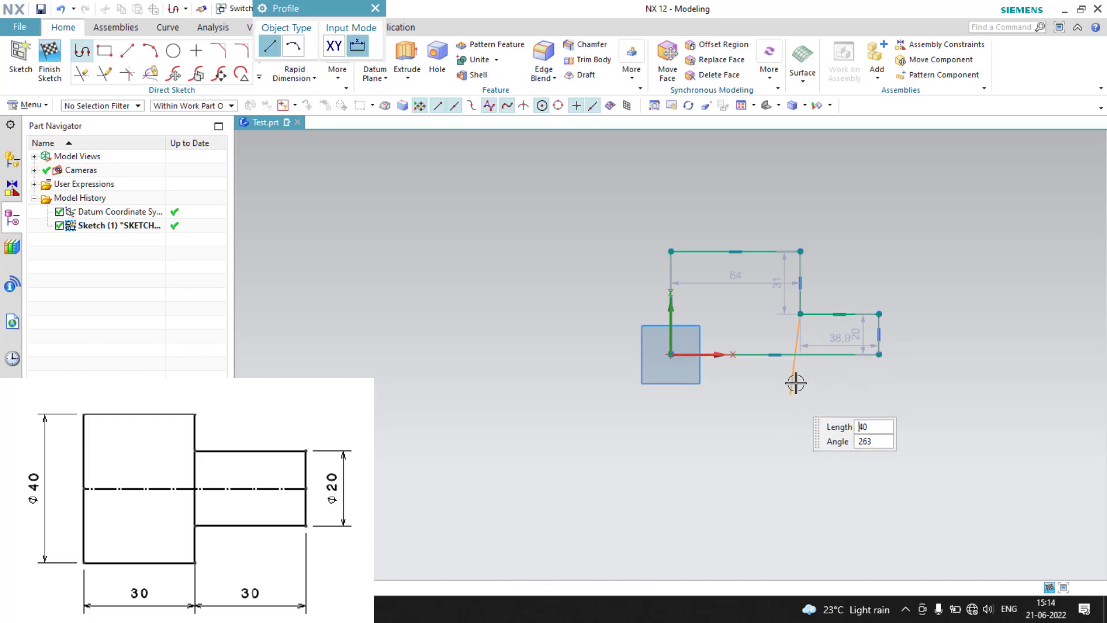
click(802, 354)
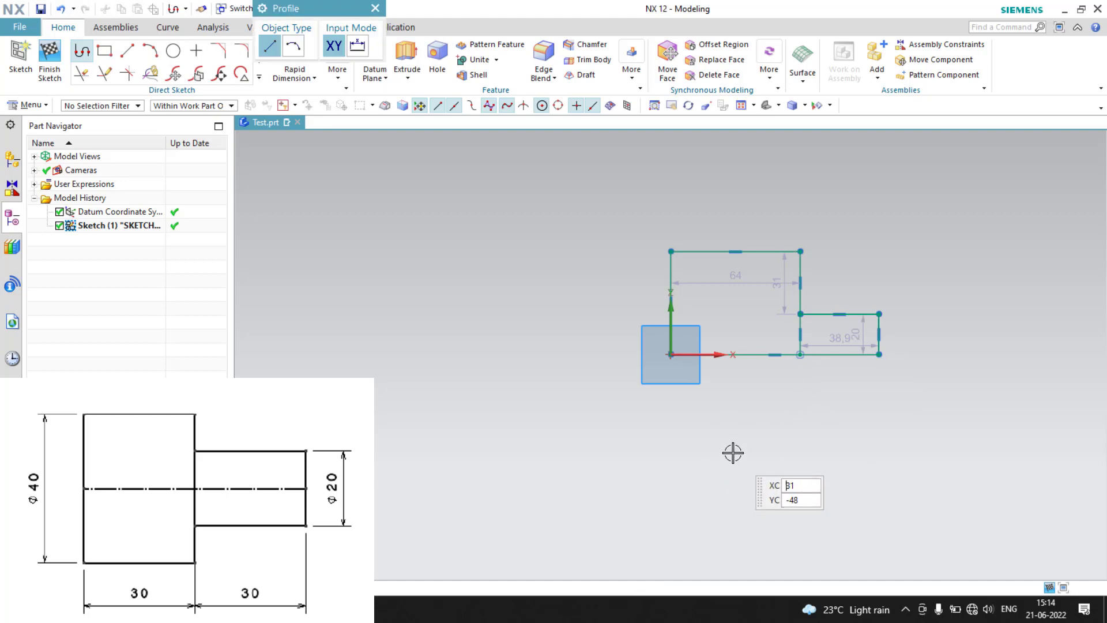
key(Escape)
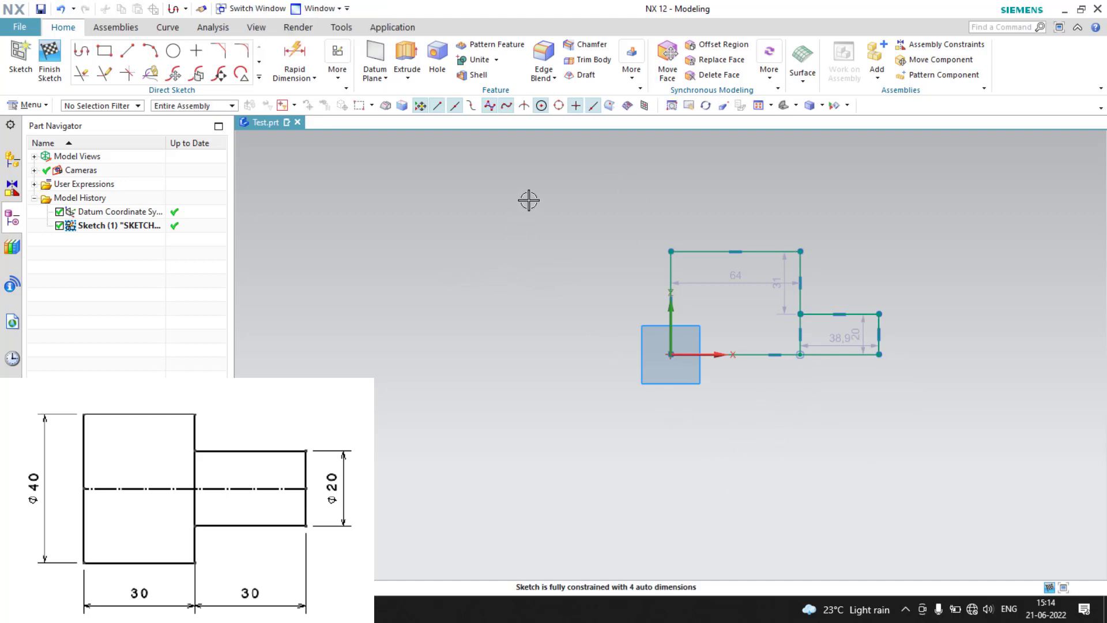
Mirror all the sketched profile curves about the X axis
mouse_move(529, 200)
mouse_down()
mouse_move(846, 314)
mouse_move(952, 385)
mouse_up()
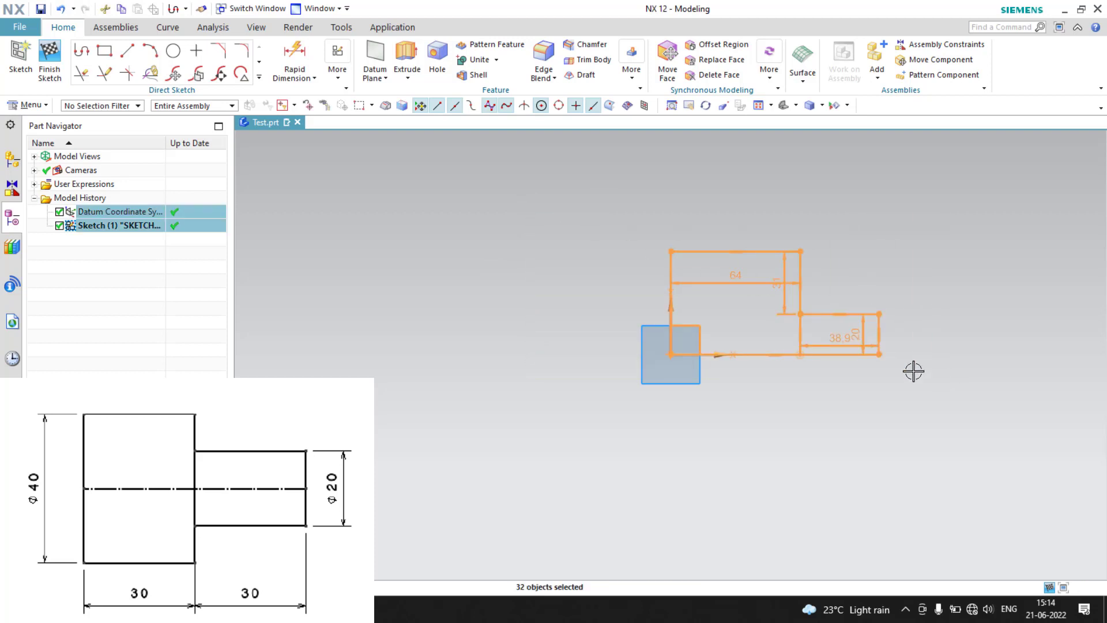
click(756, 354)
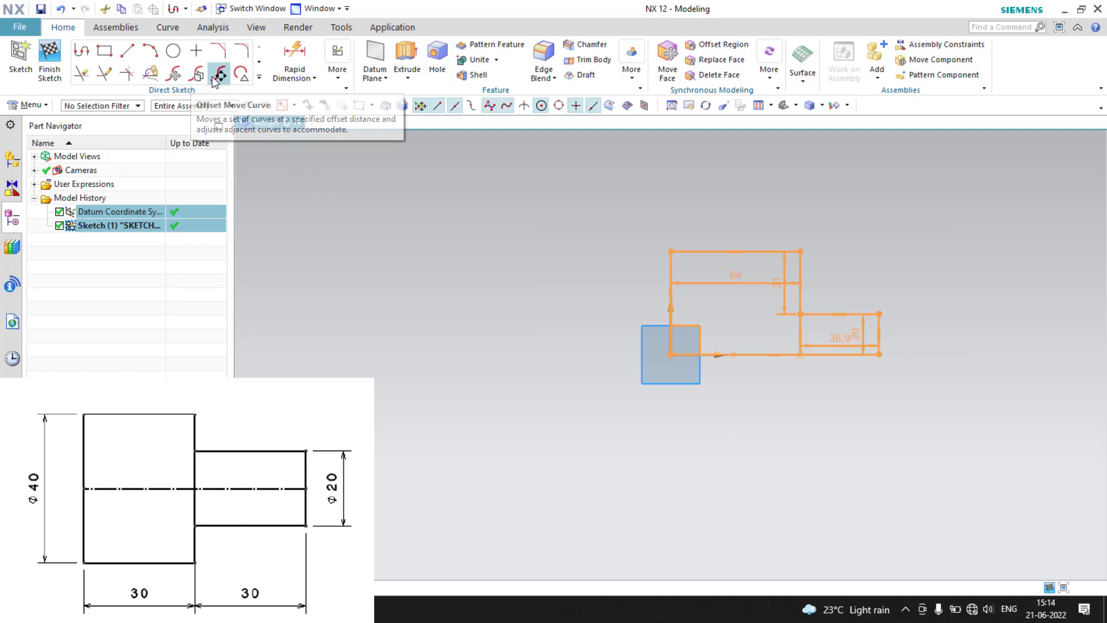
click(259, 79)
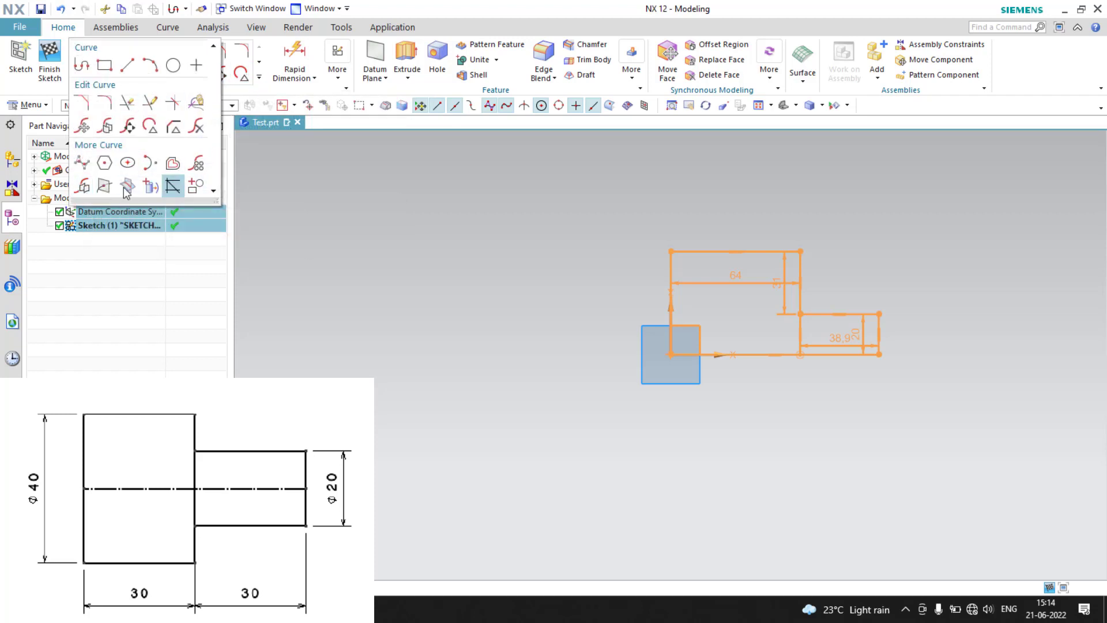
click(83, 188)
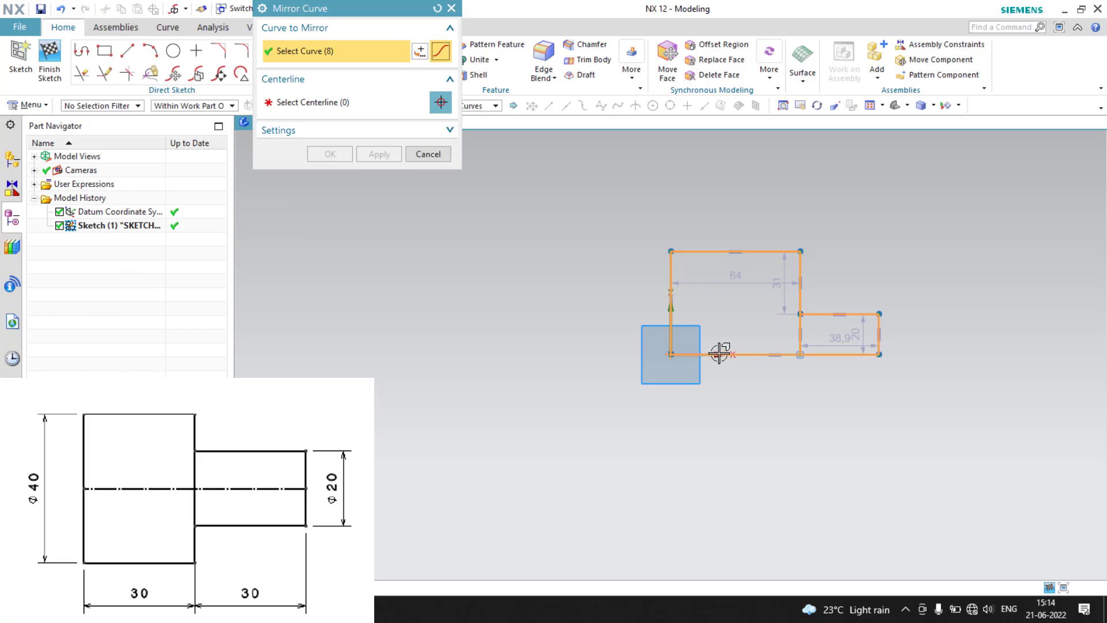
click(352, 104)
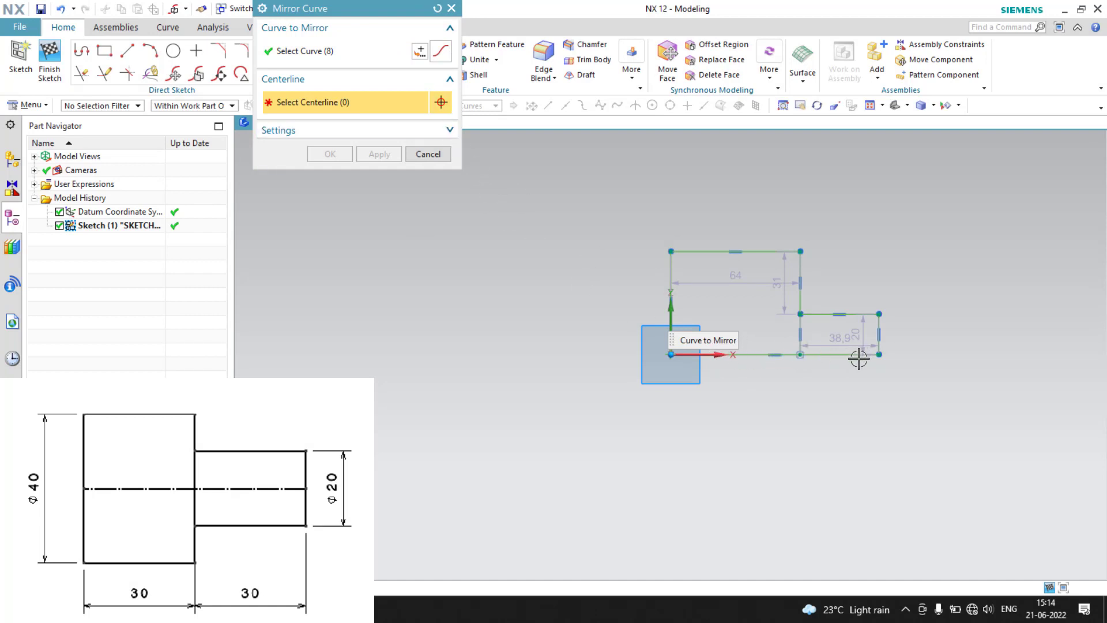
click(687, 354)
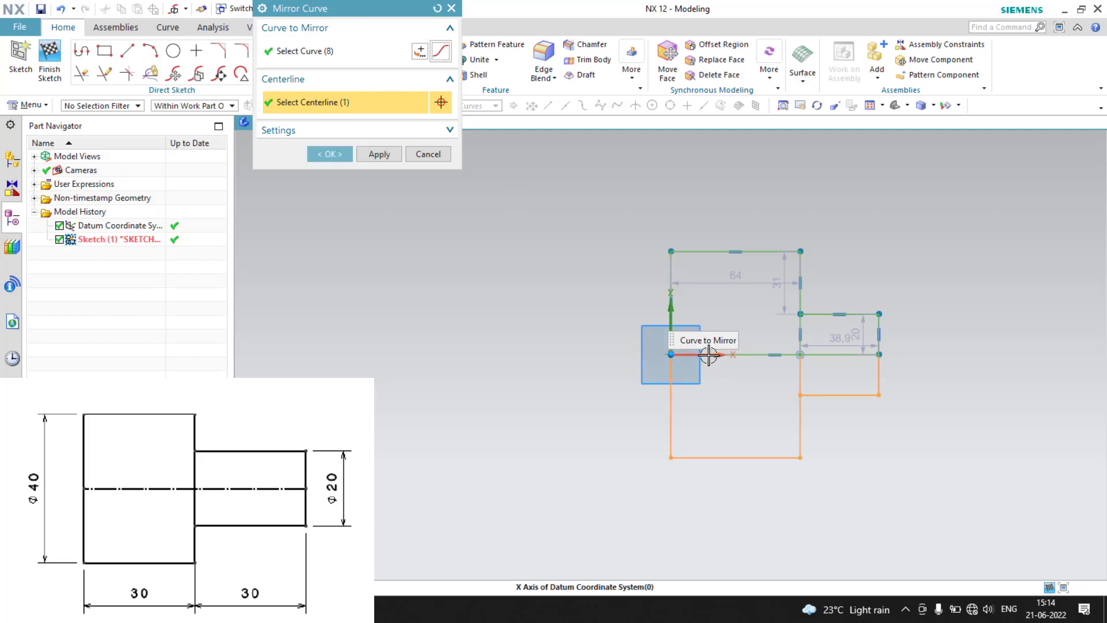
click(331, 154)
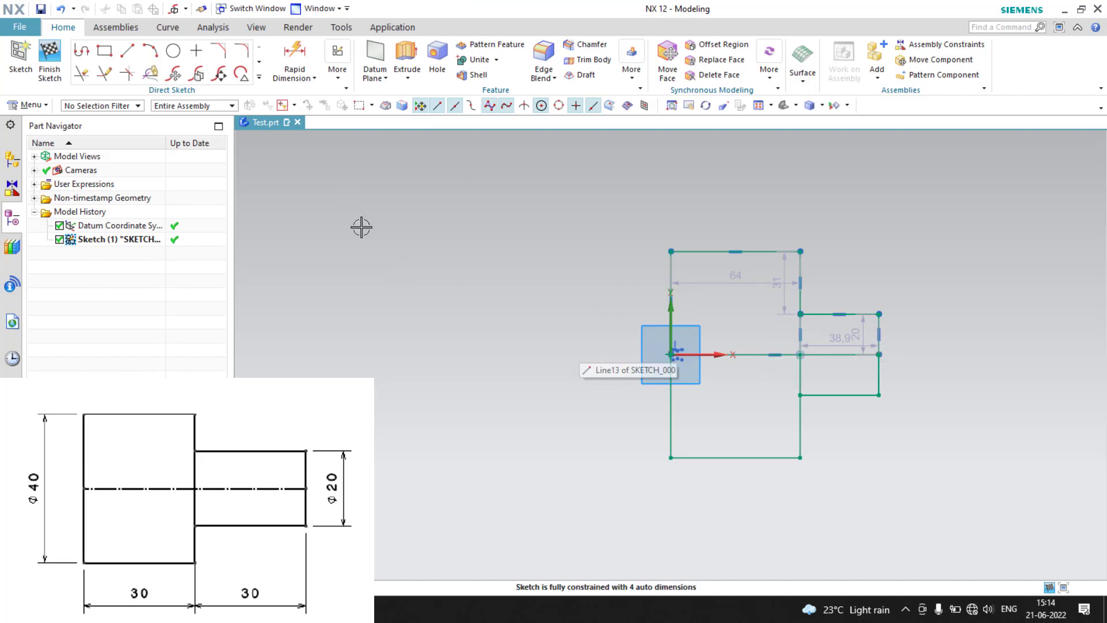
Try to trim the inner dividing line and the centre line out of the stepped profile, and undo the trims
click(80, 74)
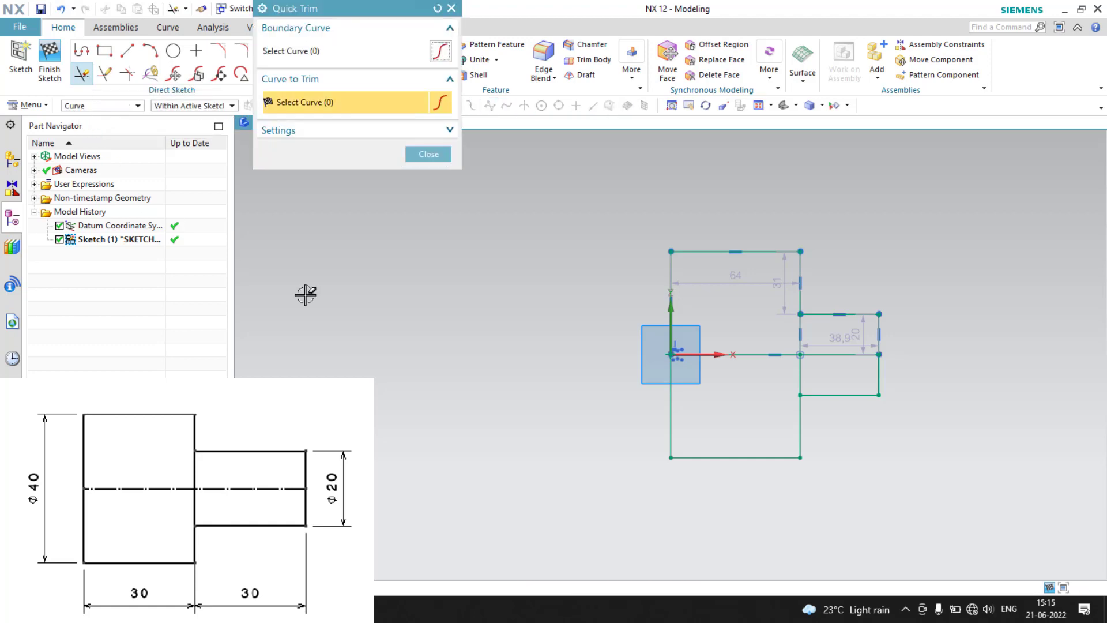
click(804, 343)
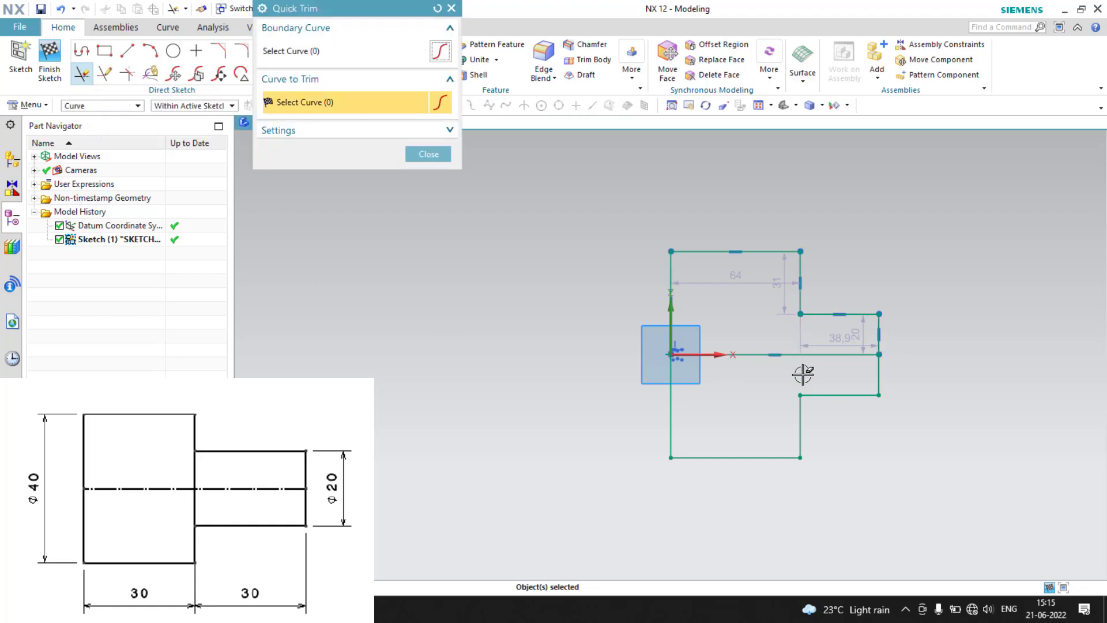
click(785, 355)
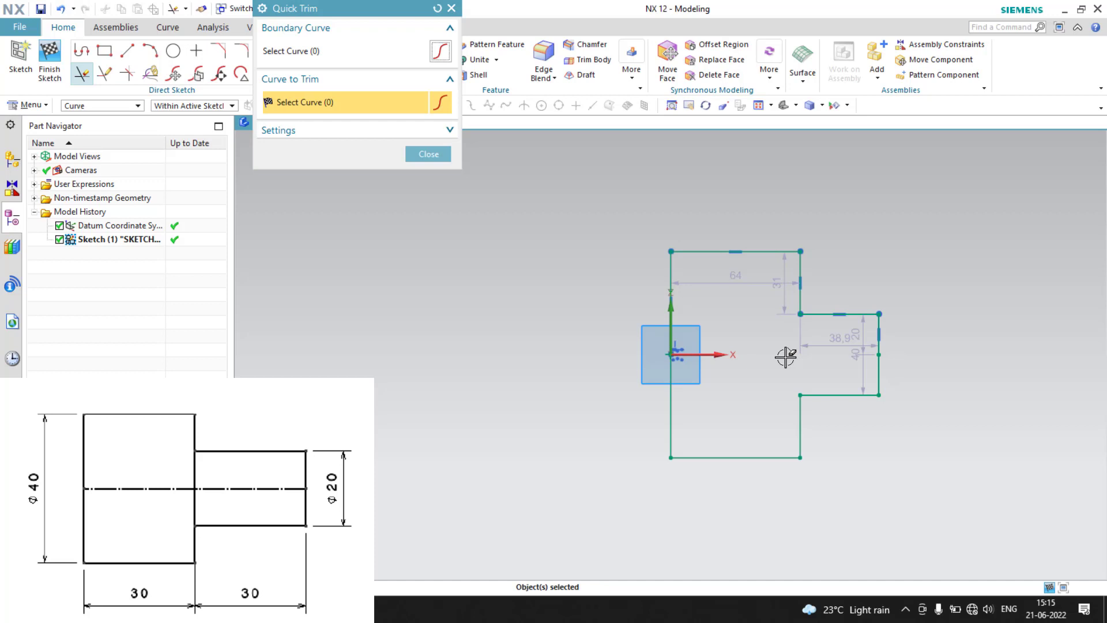
key(ctrl+z)
key(ctrl+z)
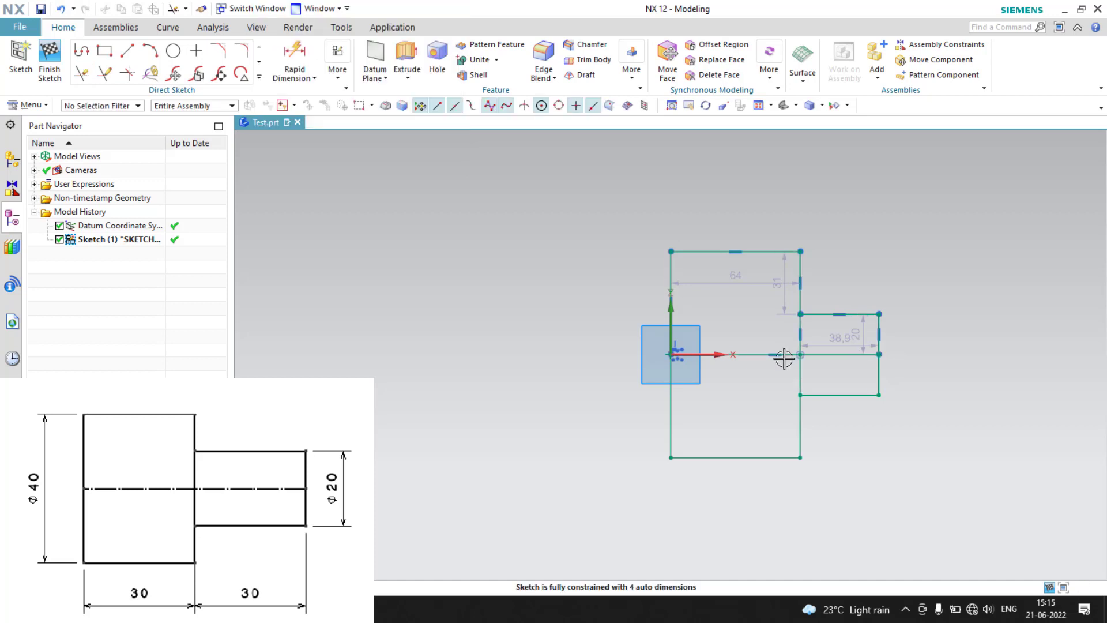
Trim both centre-line segments on the X axis out of the large block and the smaller step
click(87, 78)
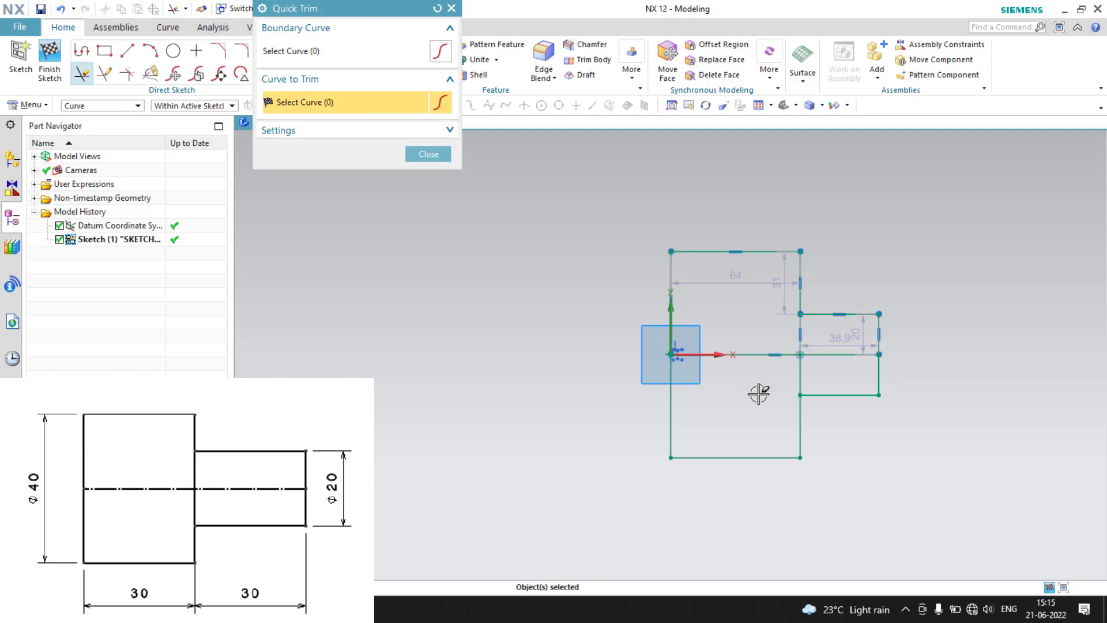
click(753, 354)
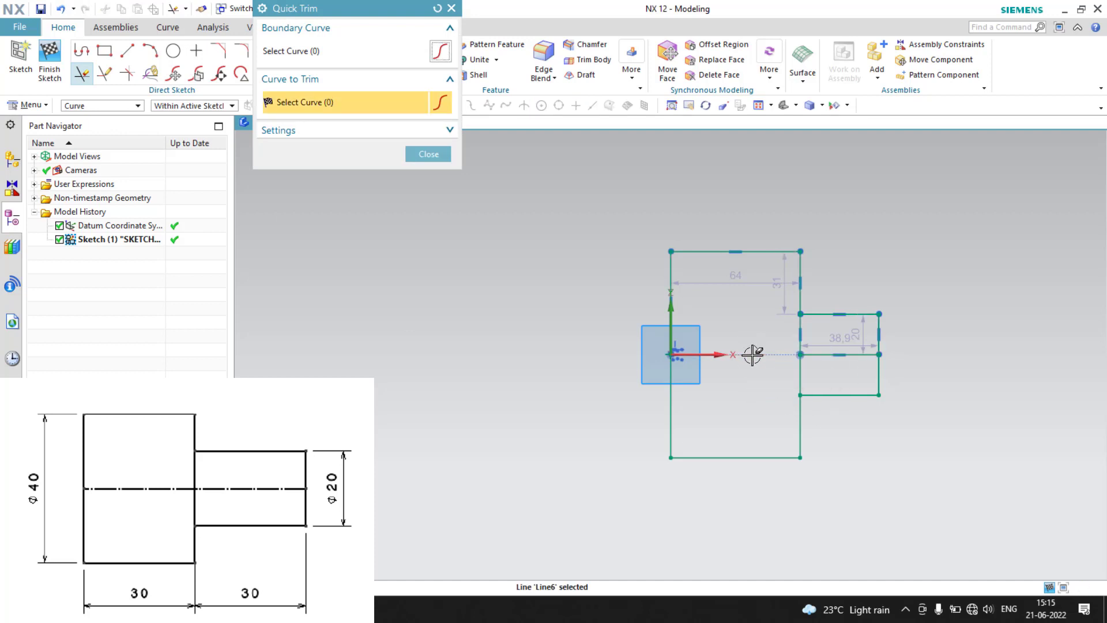
click(840, 353)
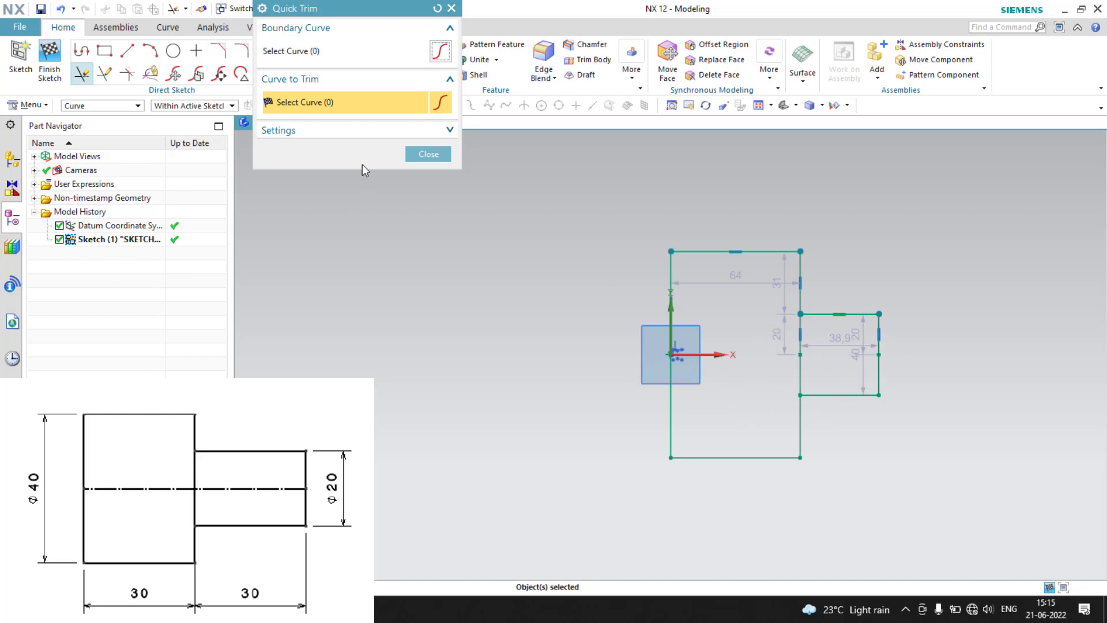
click(427, 154)
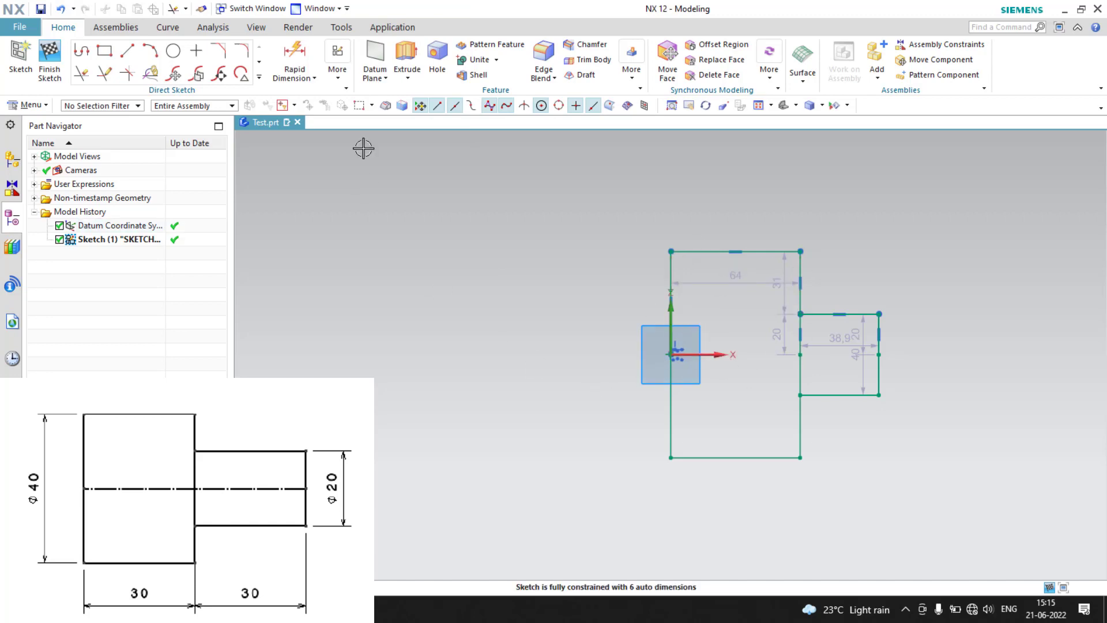
Dimension the large block's full height between its upper and lower edges and set it to 40 mm
click(296, 63)
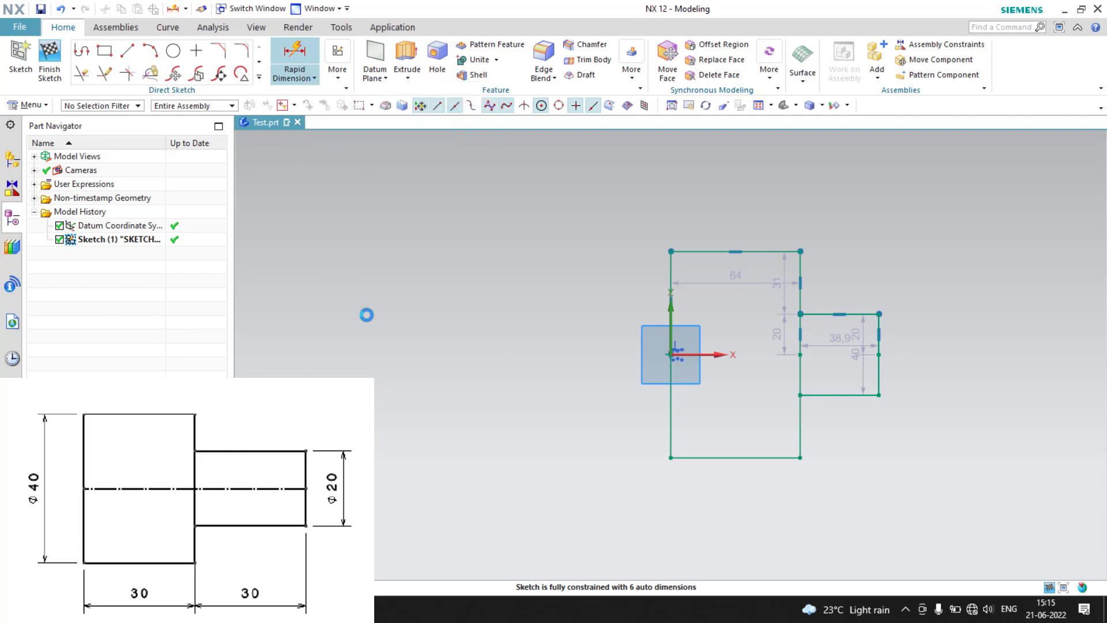
click(711, 252)
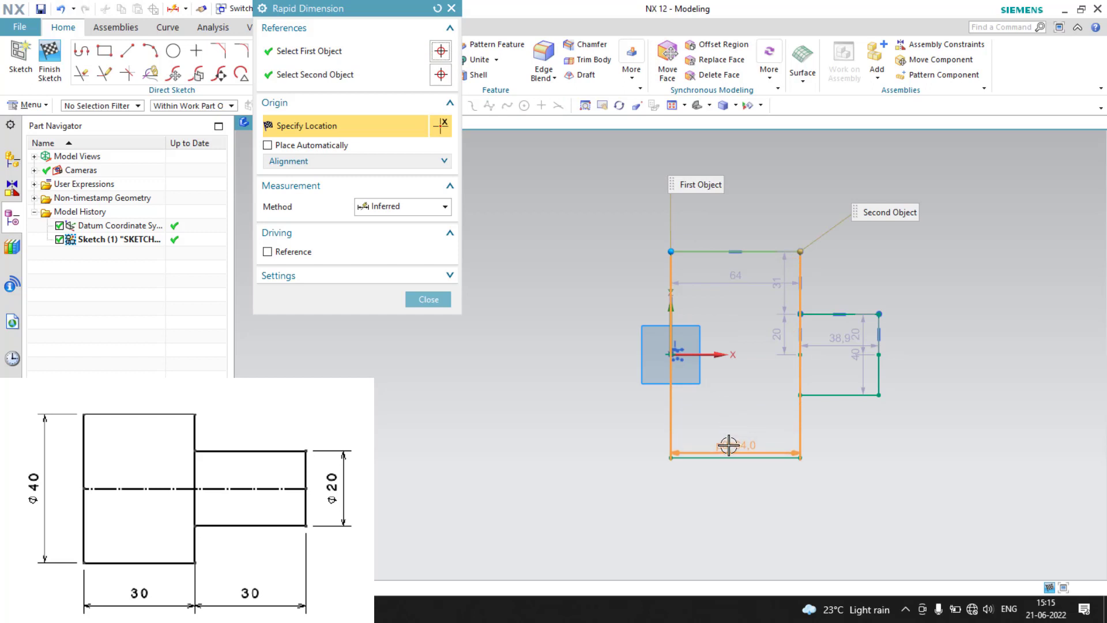
click(725, 452)
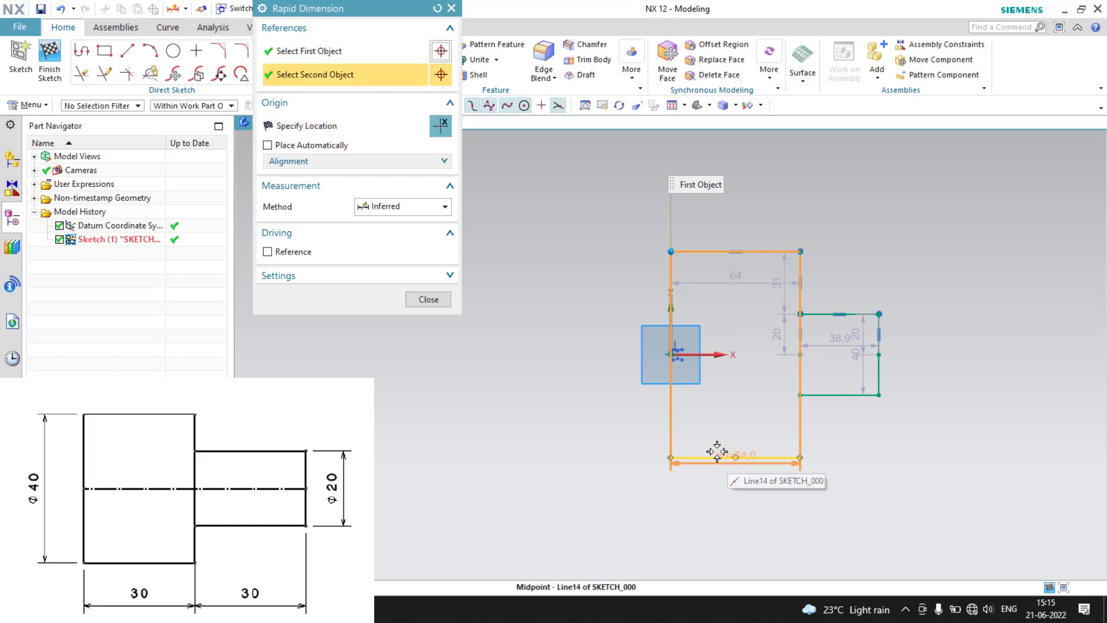
click(717, 452)
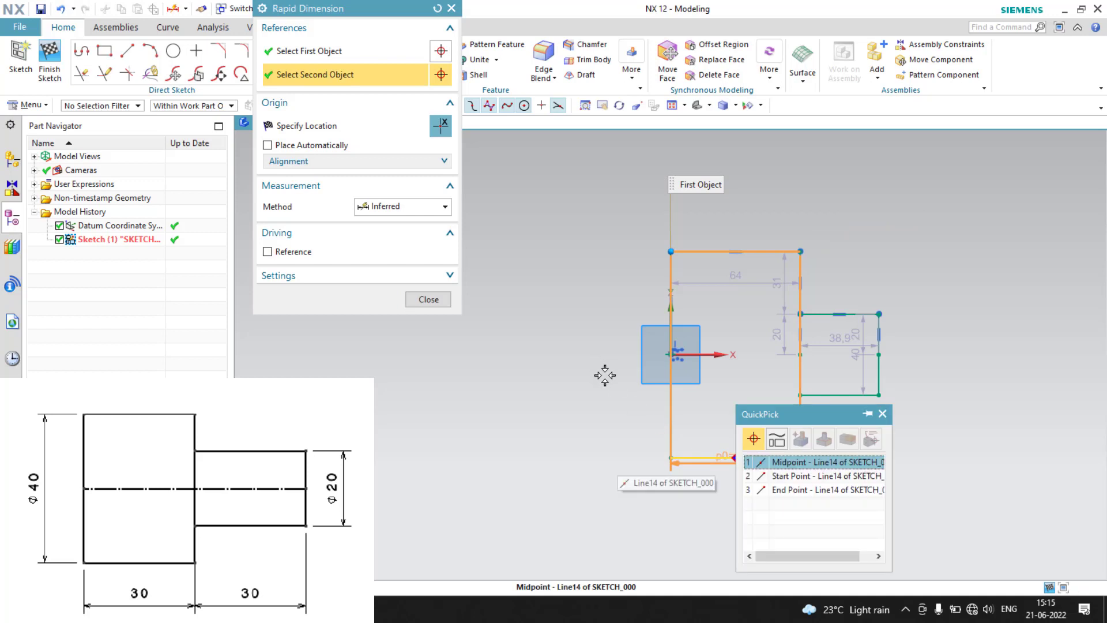
click(789, 478)
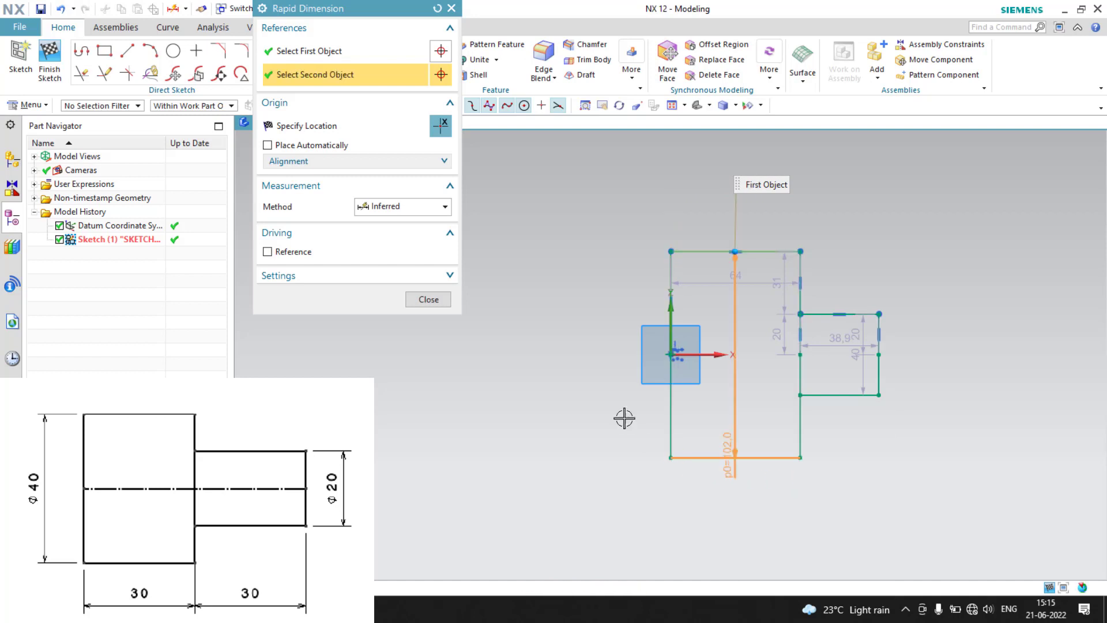
click(549, 378)
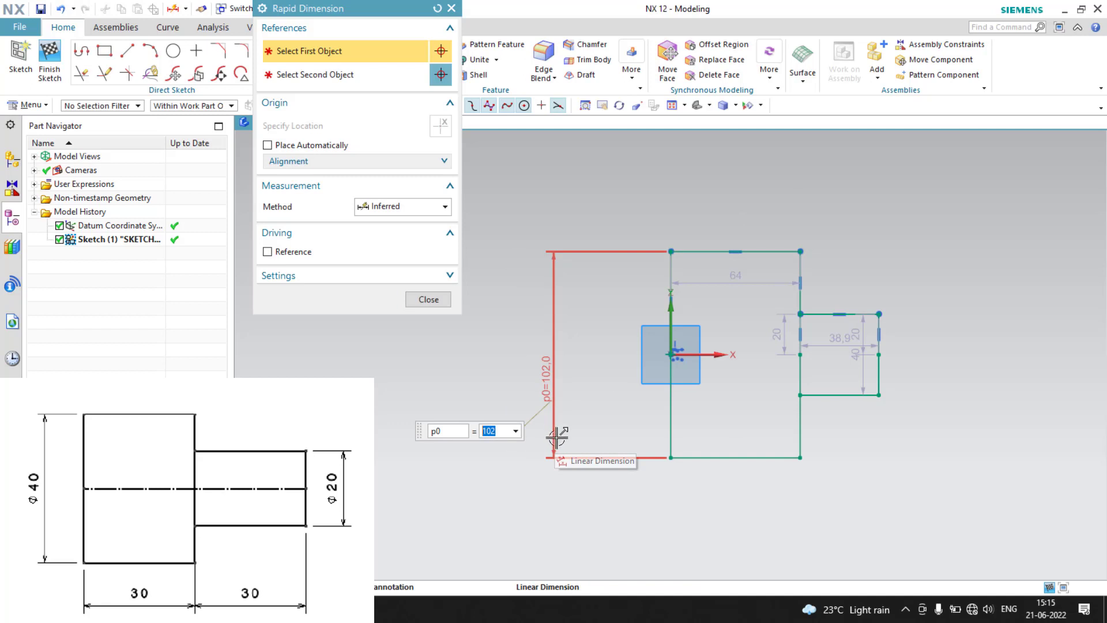
text(40)
key(Return)
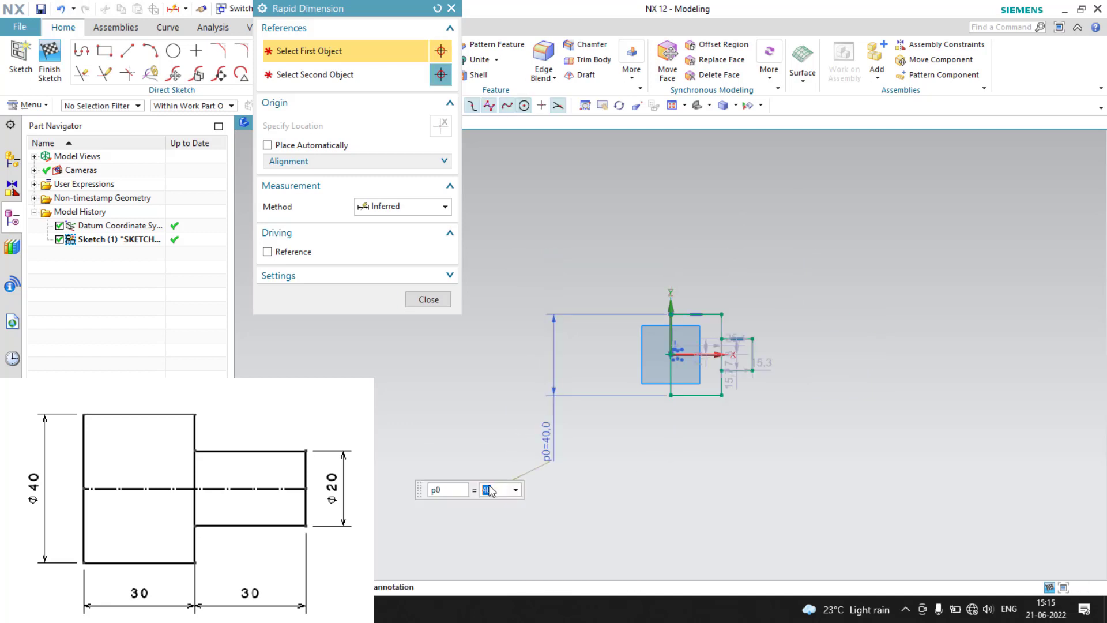
Dimension the smaller step's full height between its outer end corners and set it to 20 mm
scroll(777, 342, up, 5)
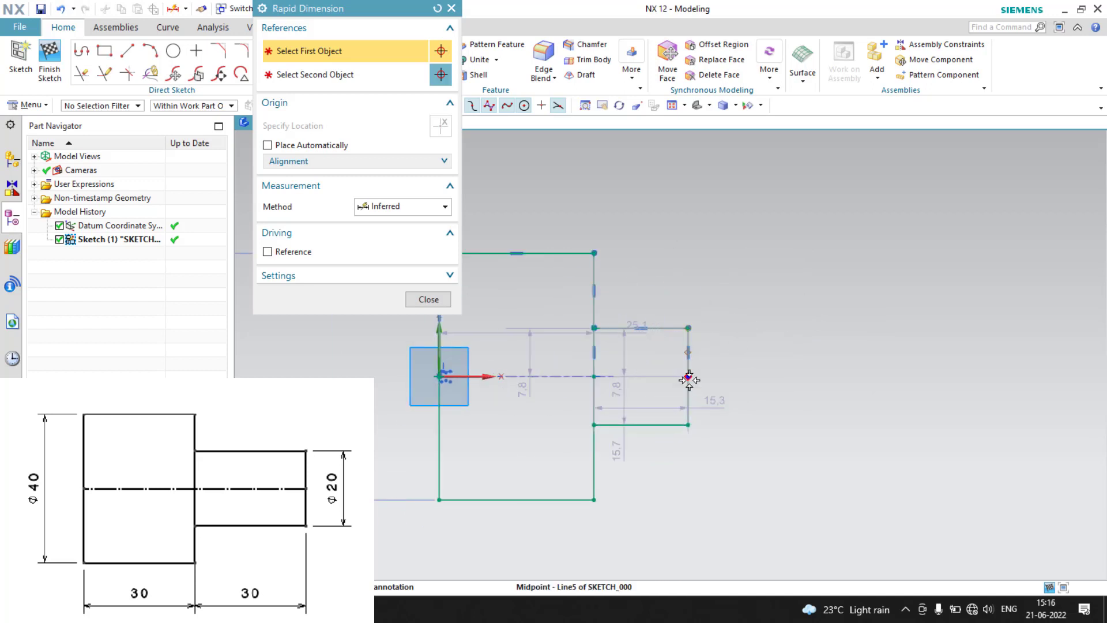
click(688, 328)
click(689, 424)
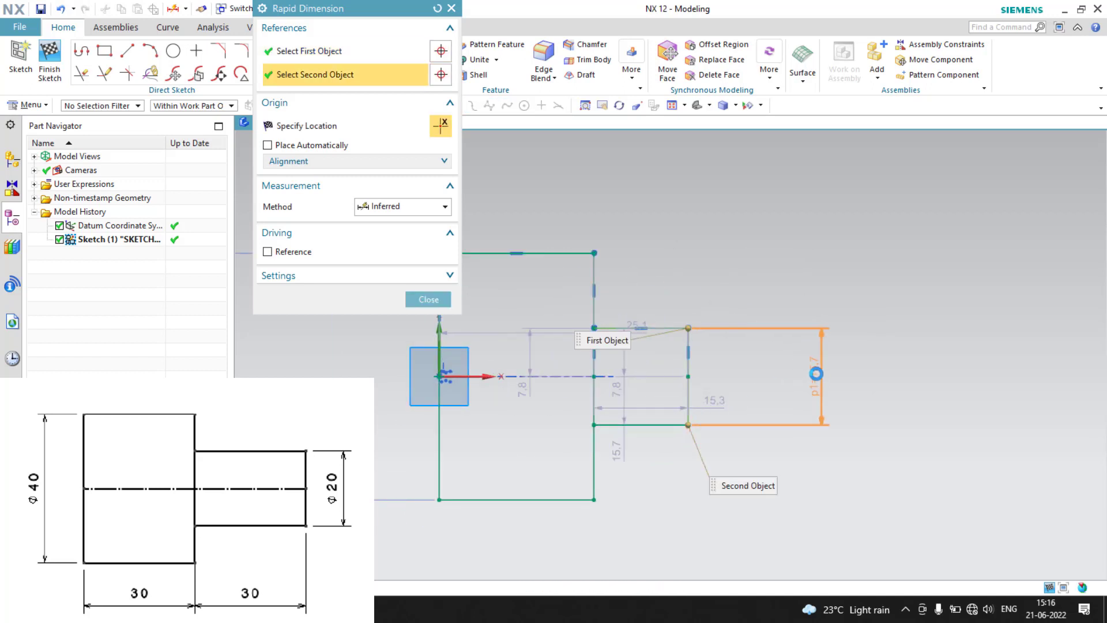
click(816, 380)
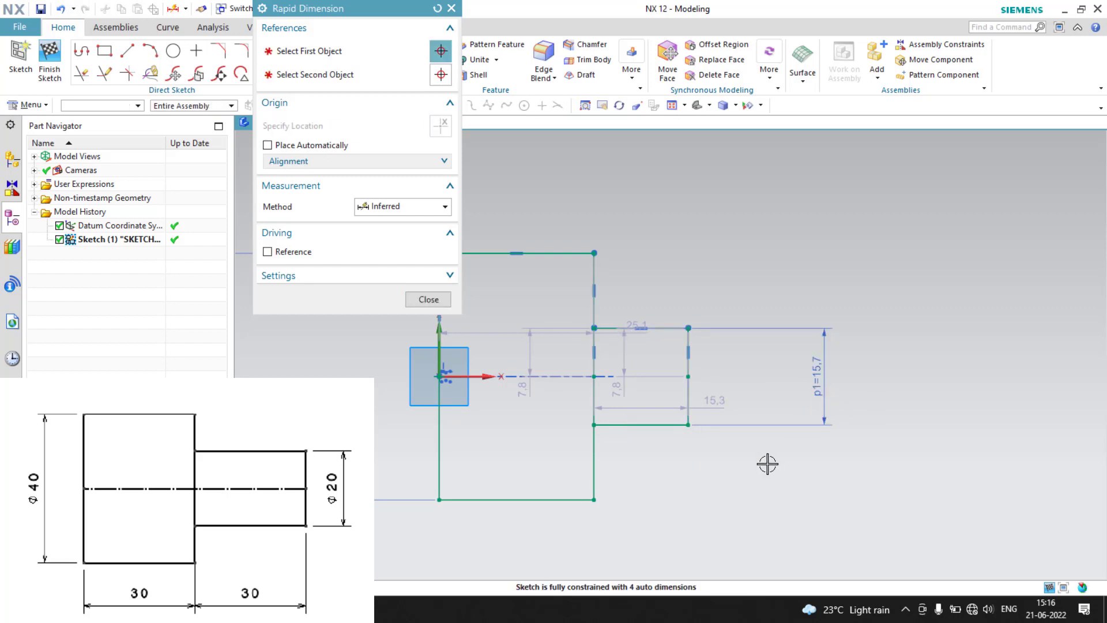
text(20)
key(Return)
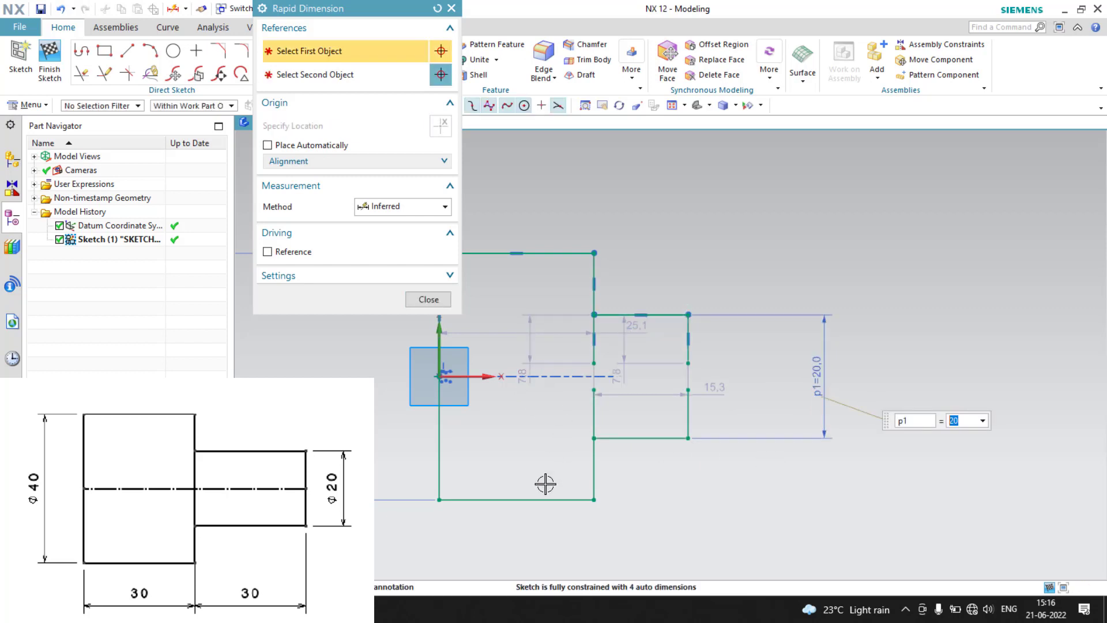
Dimension the large block's length along its upper edge and set it to 30 mm
click(559, 253)
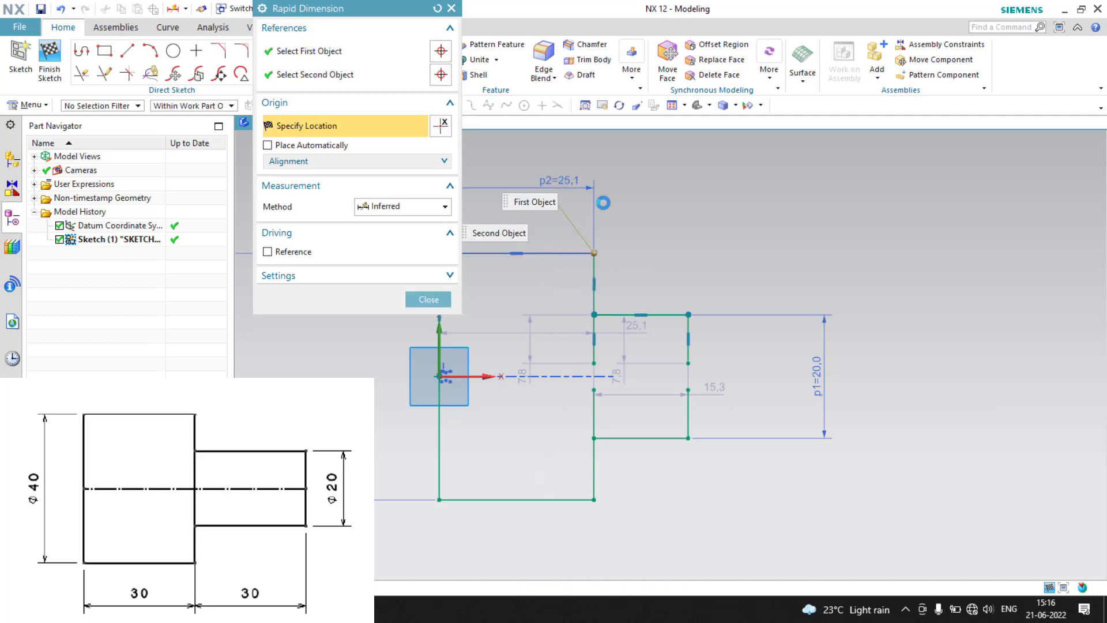
click(559, 180)
text(30)
key(Return)
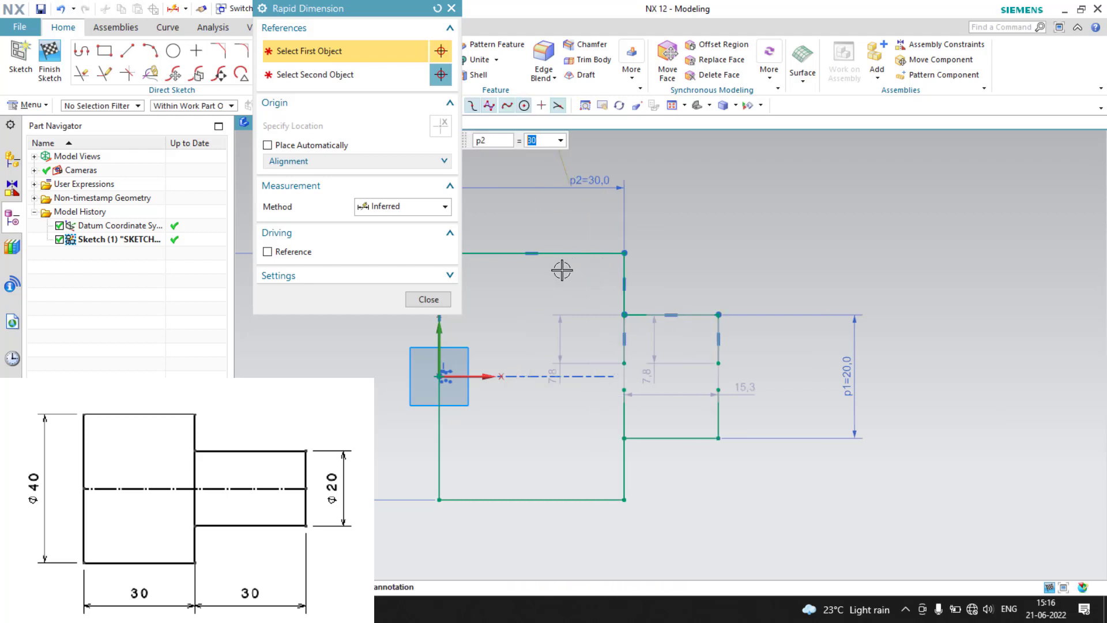
Dimension the smaller step's length along its upper edge and set it to 30 mm
click(703, 317)
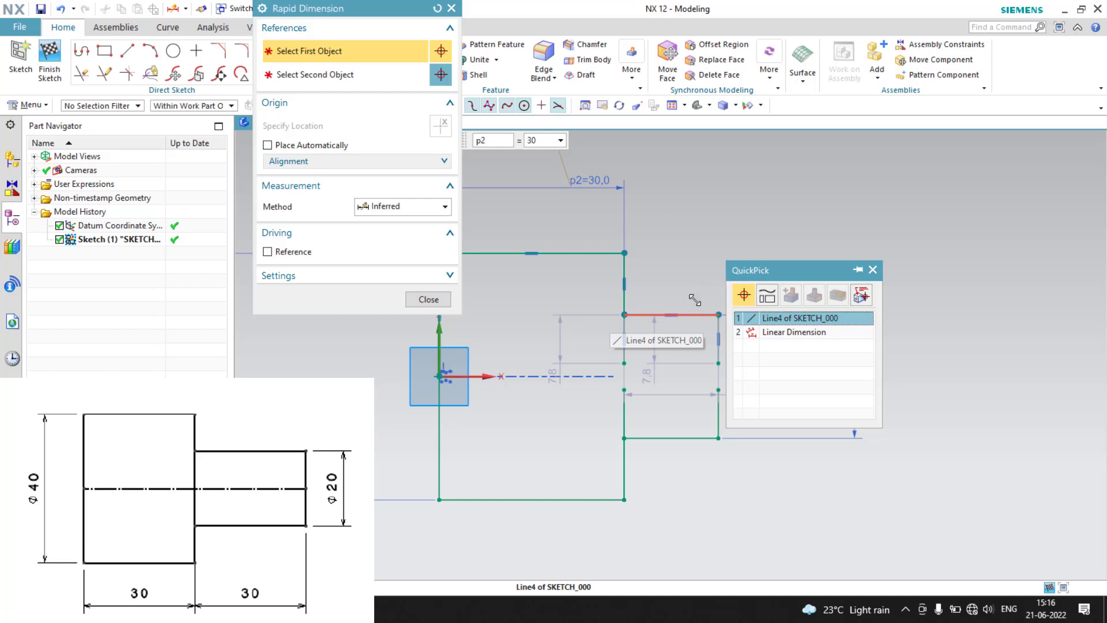
click(773, 319)
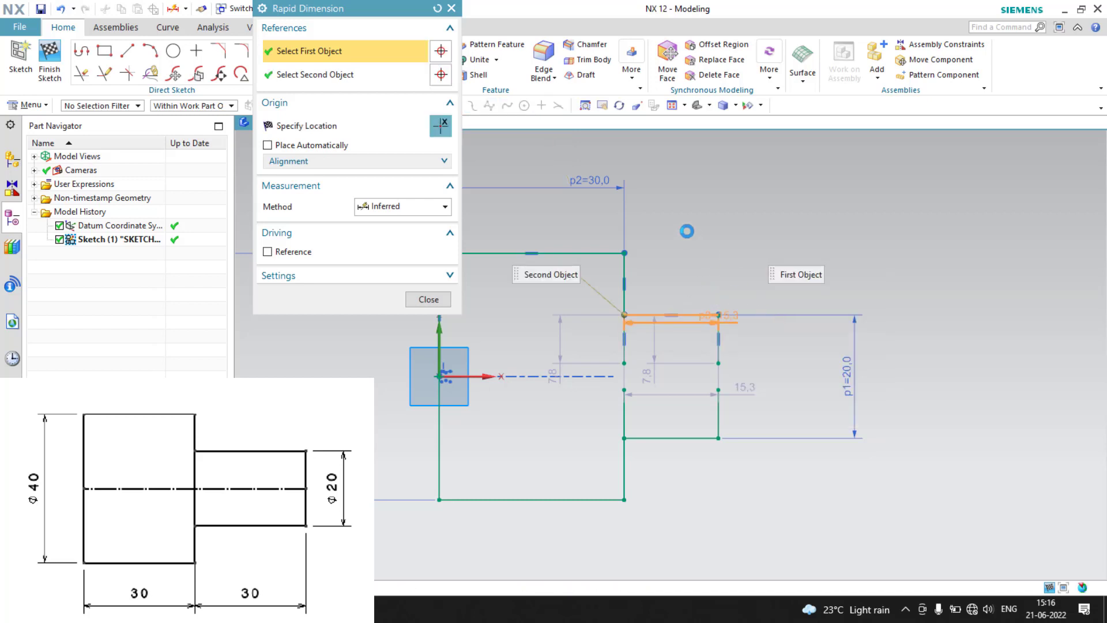
click(680, 193)
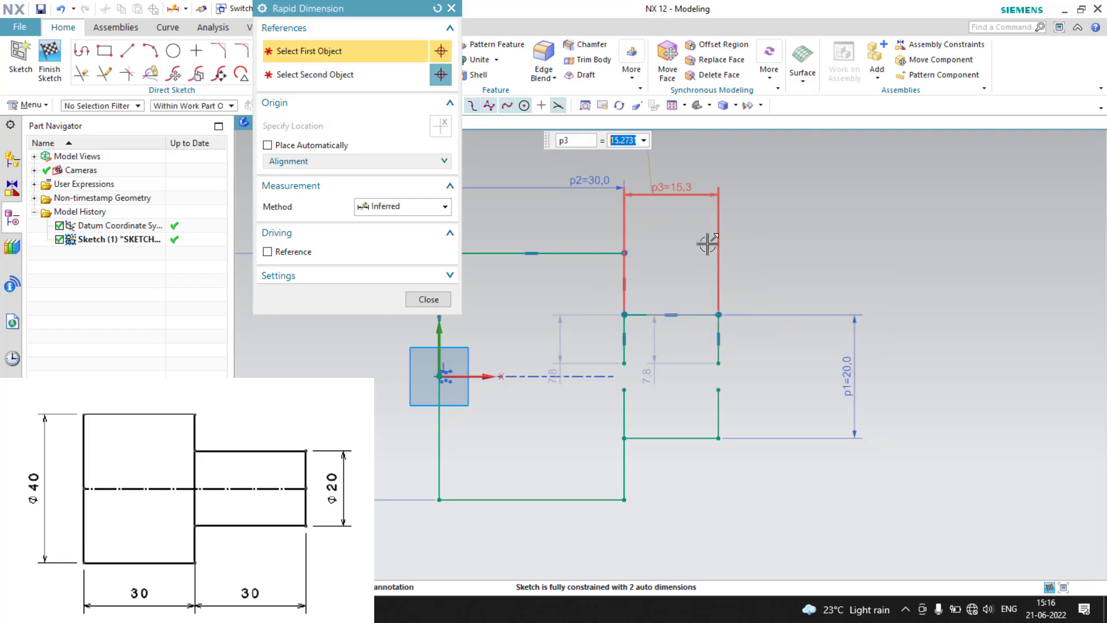
text(30)
key(Return)
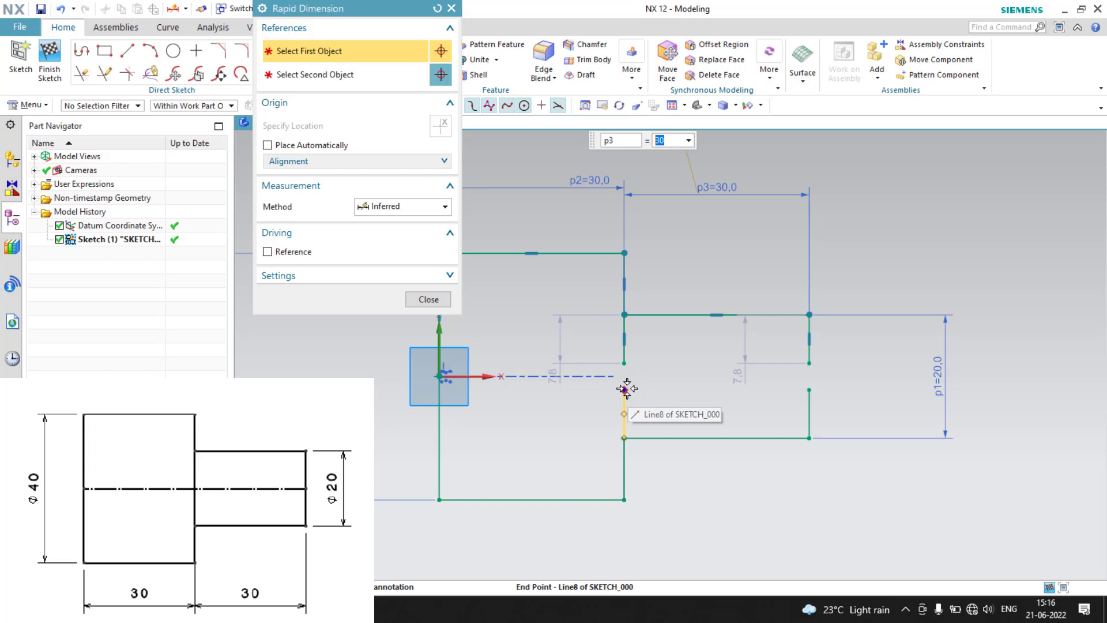
click(416, 301)
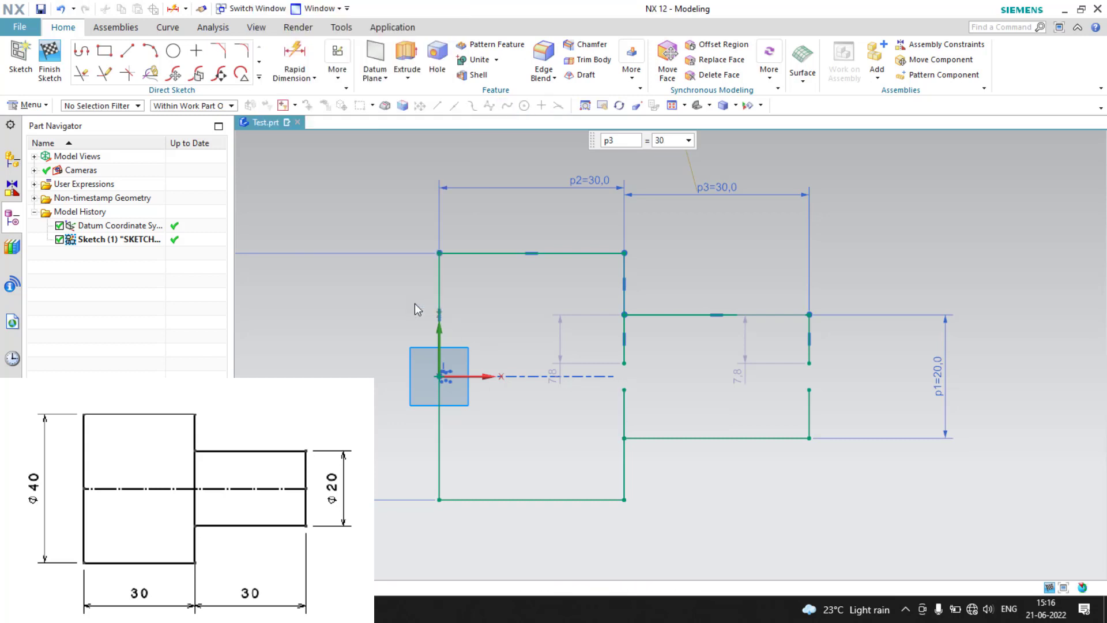
Close the gap in the dividing line between block and step with a Coincident constraint on its two open endpoints
mouse_move(624, 392)
mouse_down()
mouse_move(626, 372)
mouse_move(630, 389)
mouse_up()
click(625, 364)
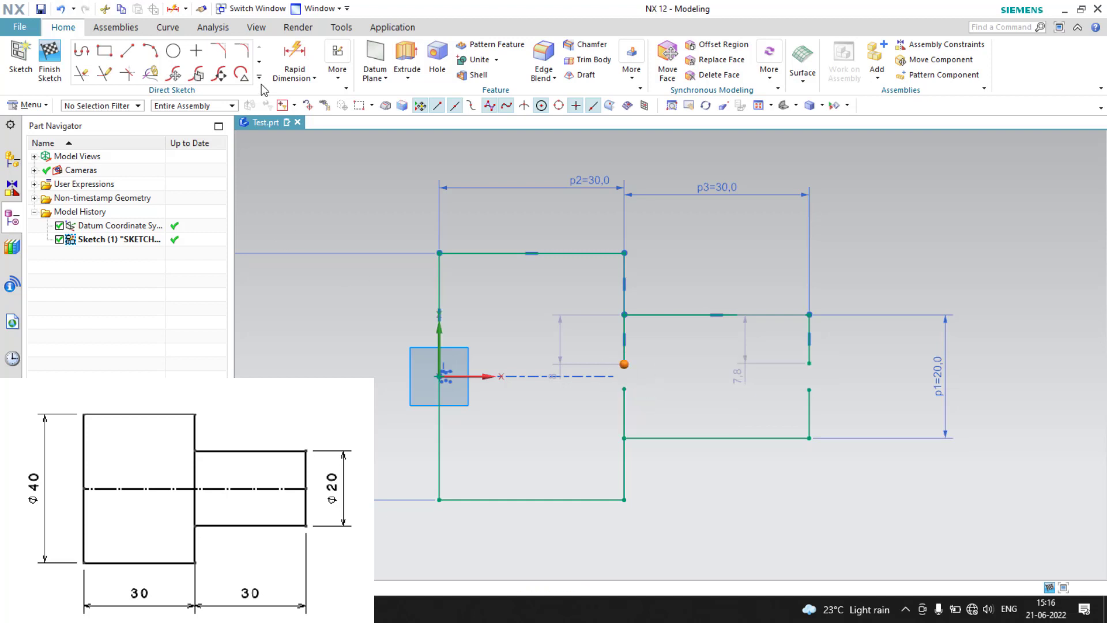
click(339, 76)
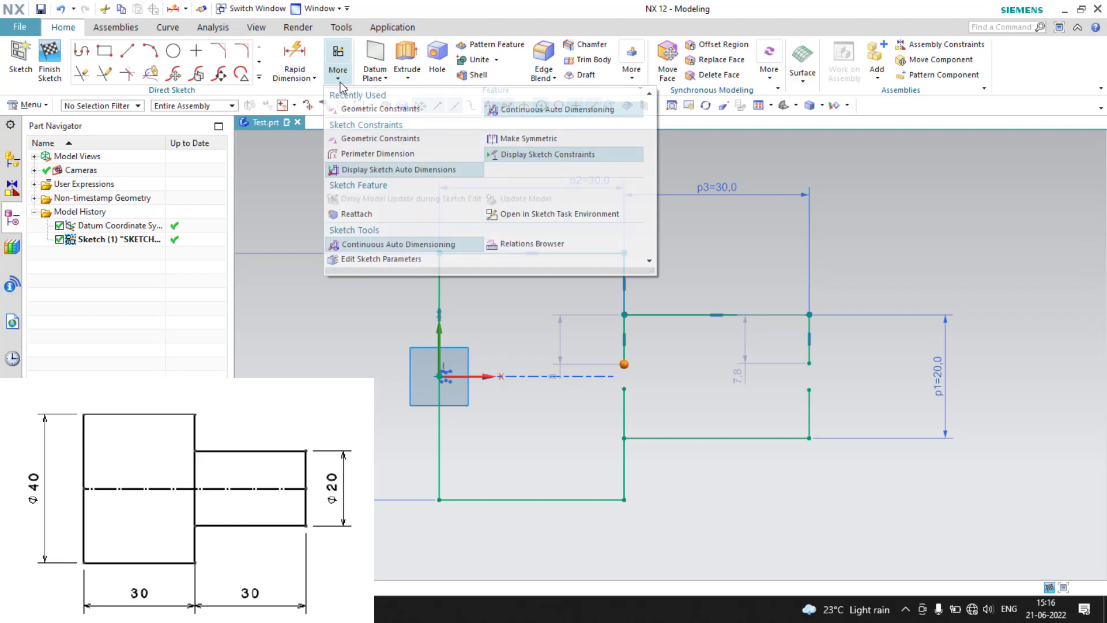
click(369, 139)
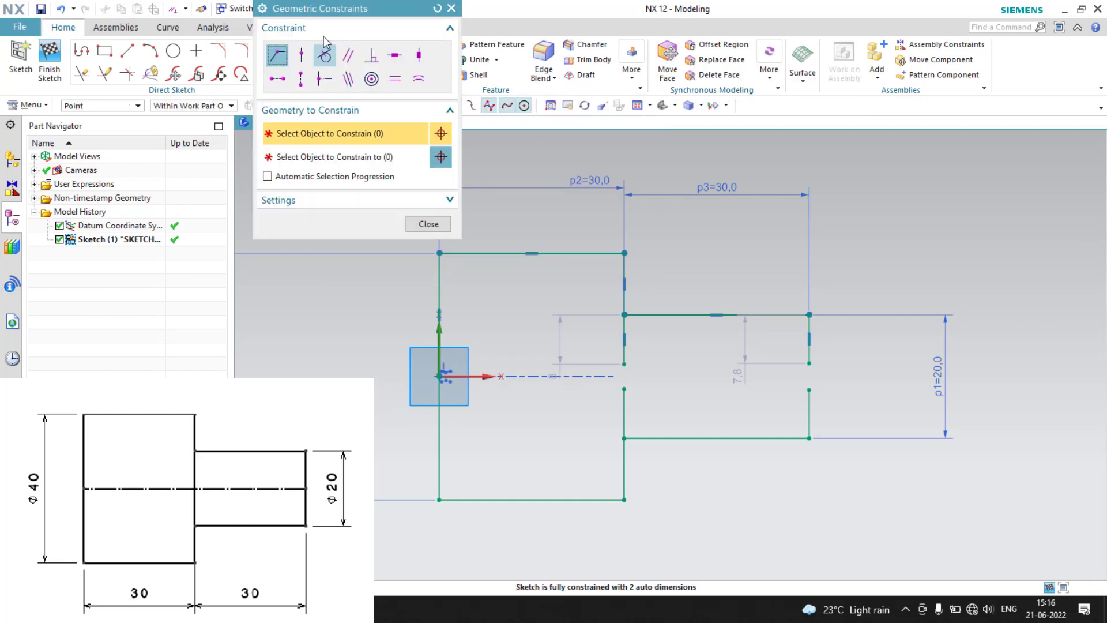
drag(339, 12, 259, 92)
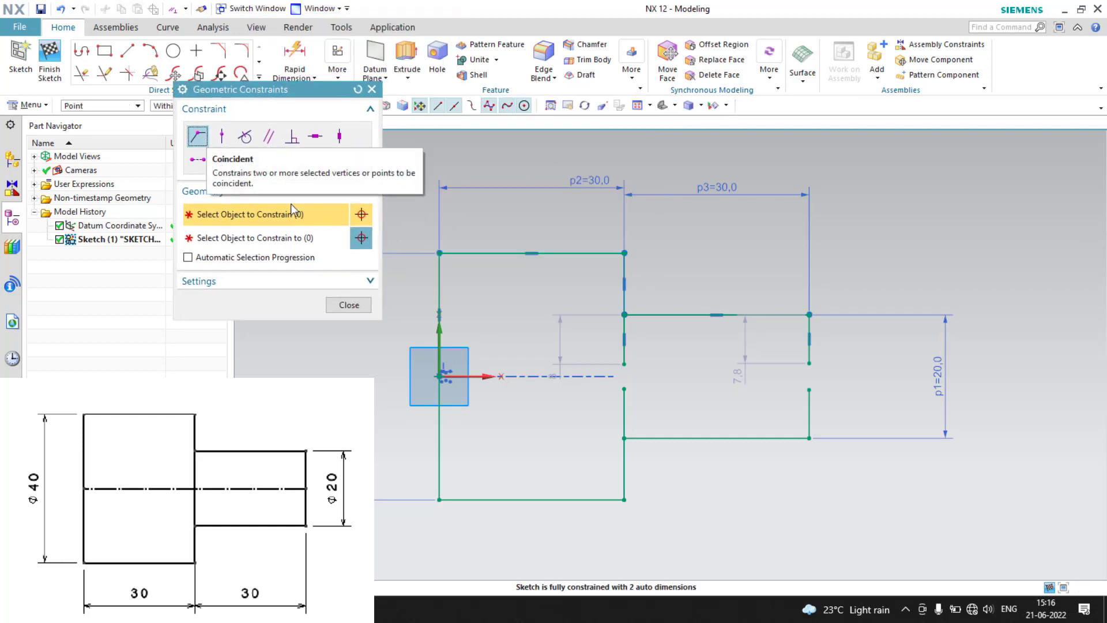
click(626, 364)
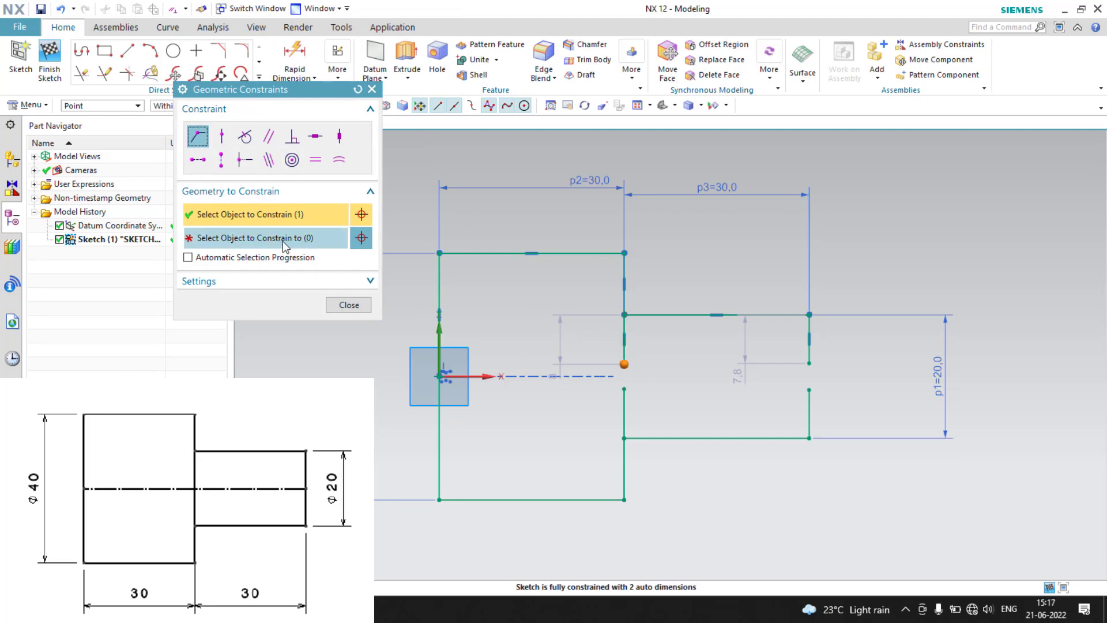
click(614, 377)
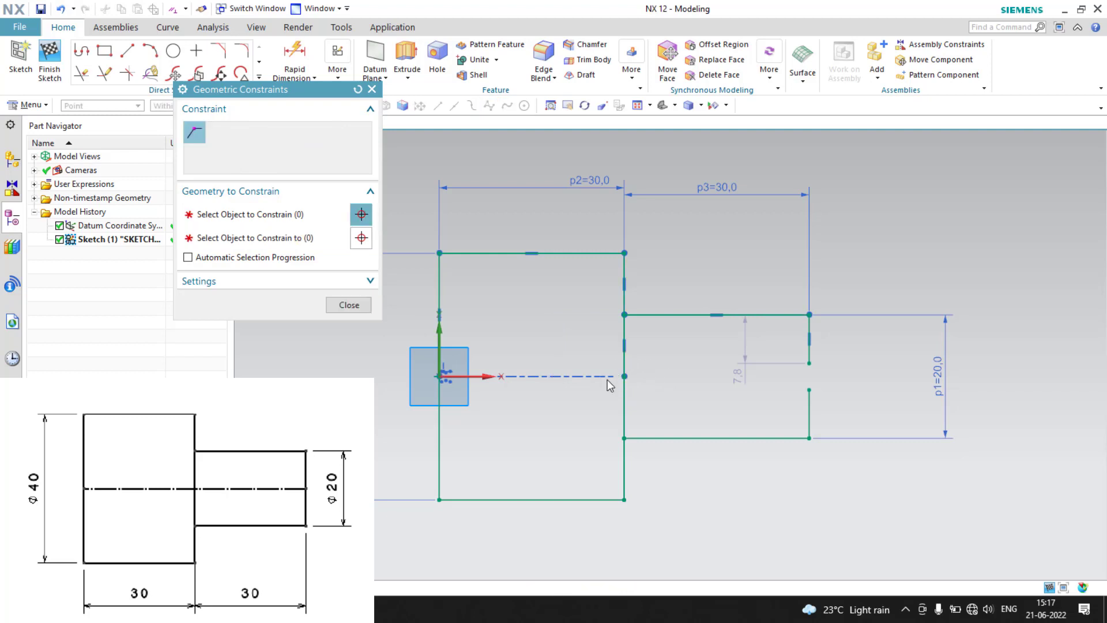
Turn on Automatic Selection Progression and make the two open endpoints of the smaller step's outer end line coincident
click(242, 258)
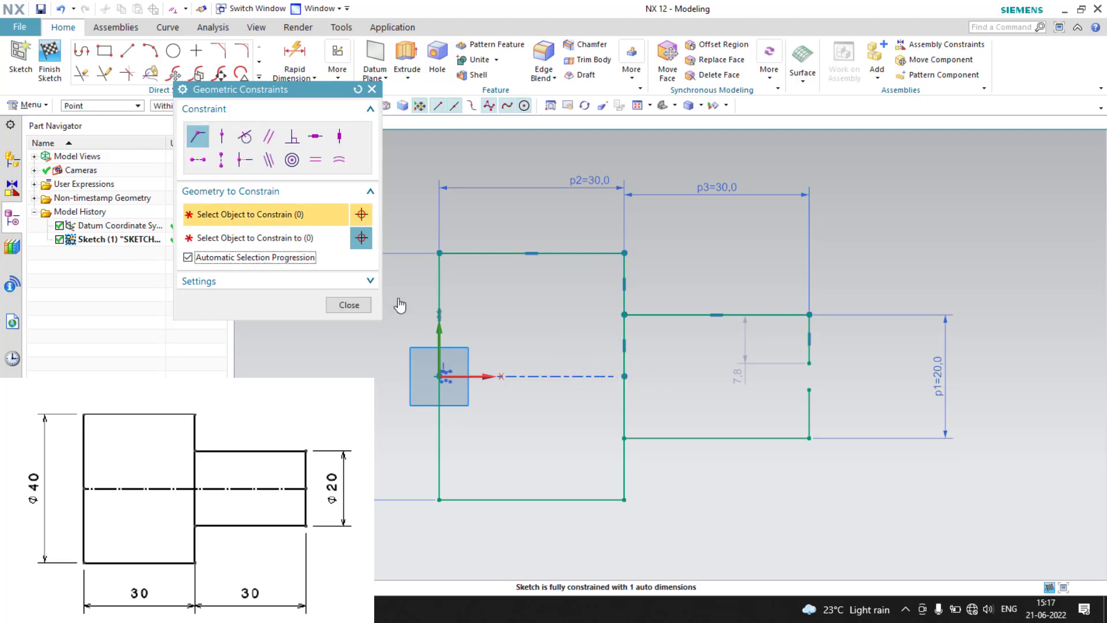
click(809, 365)
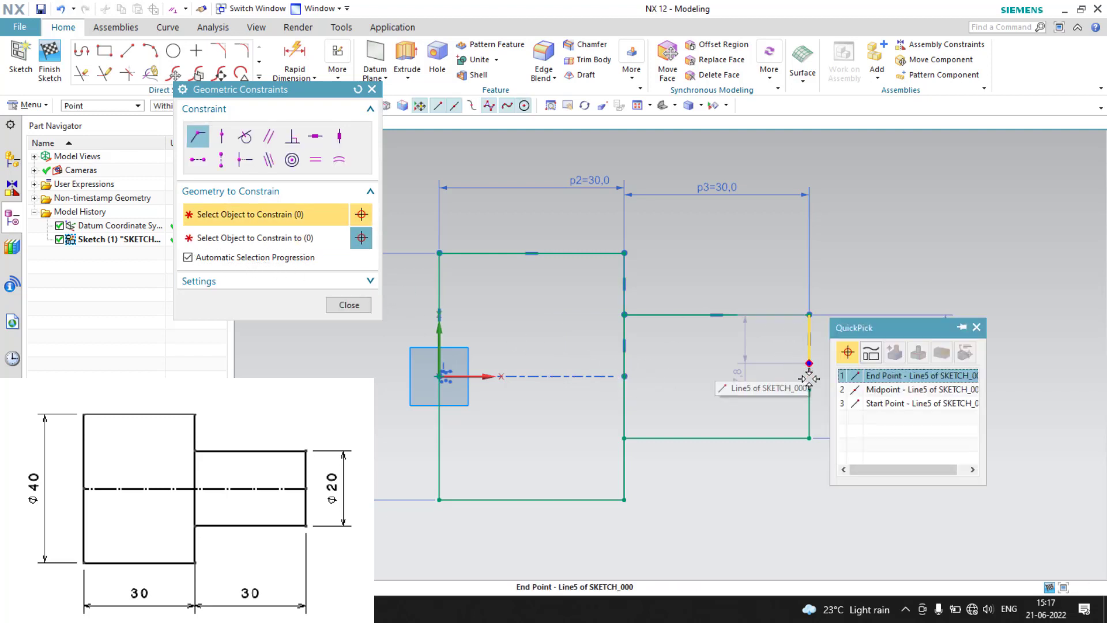
click(864, 376)
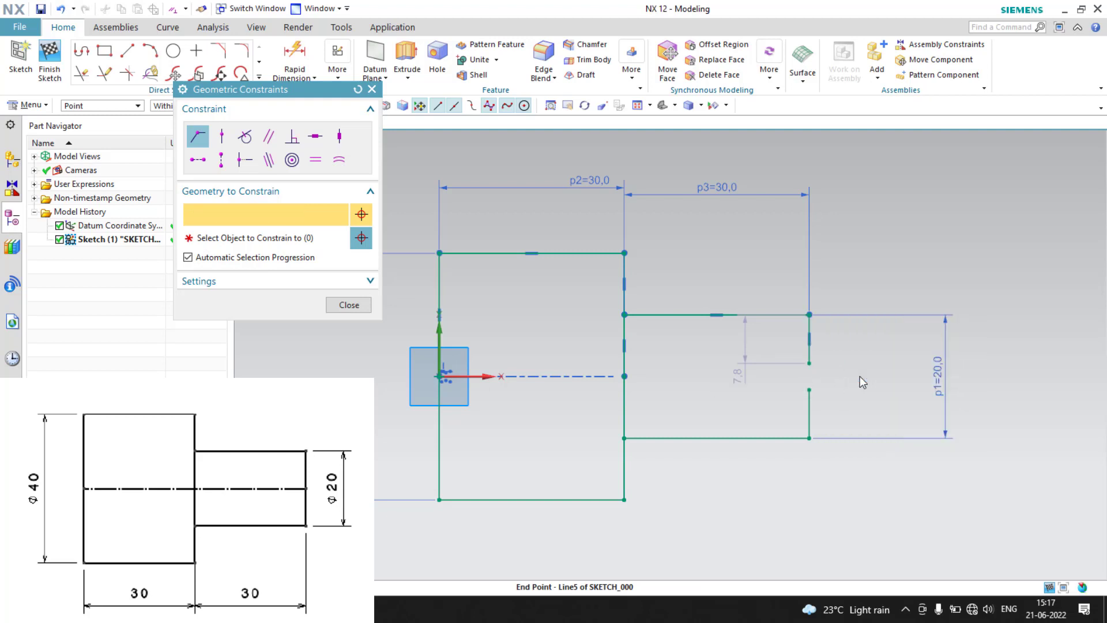
click(811, 388)
click(863, 405)
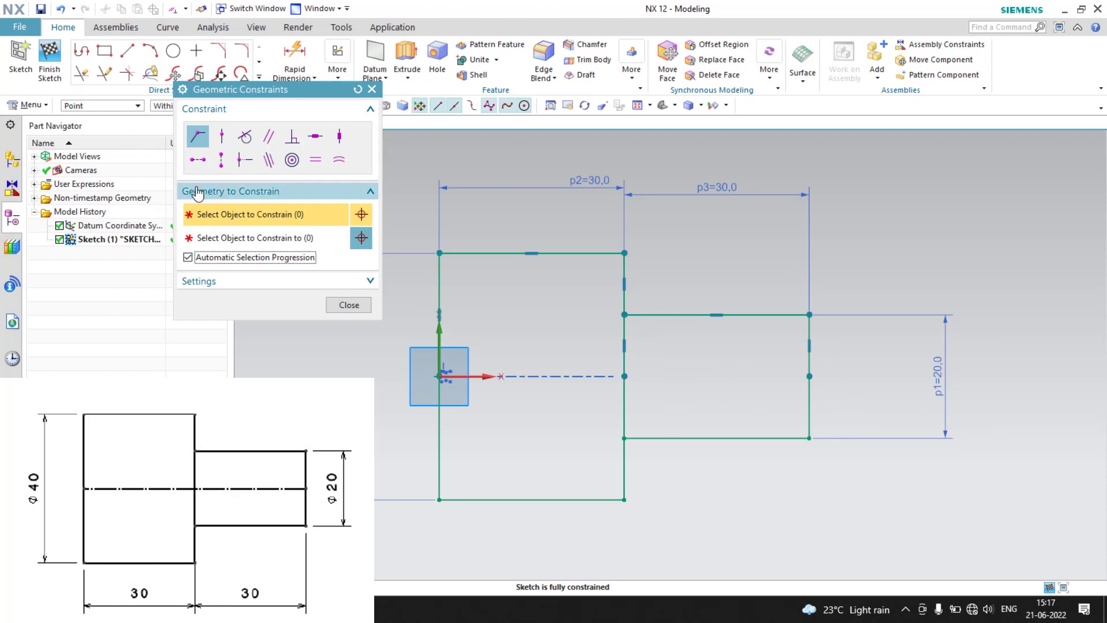
click(349, 305)
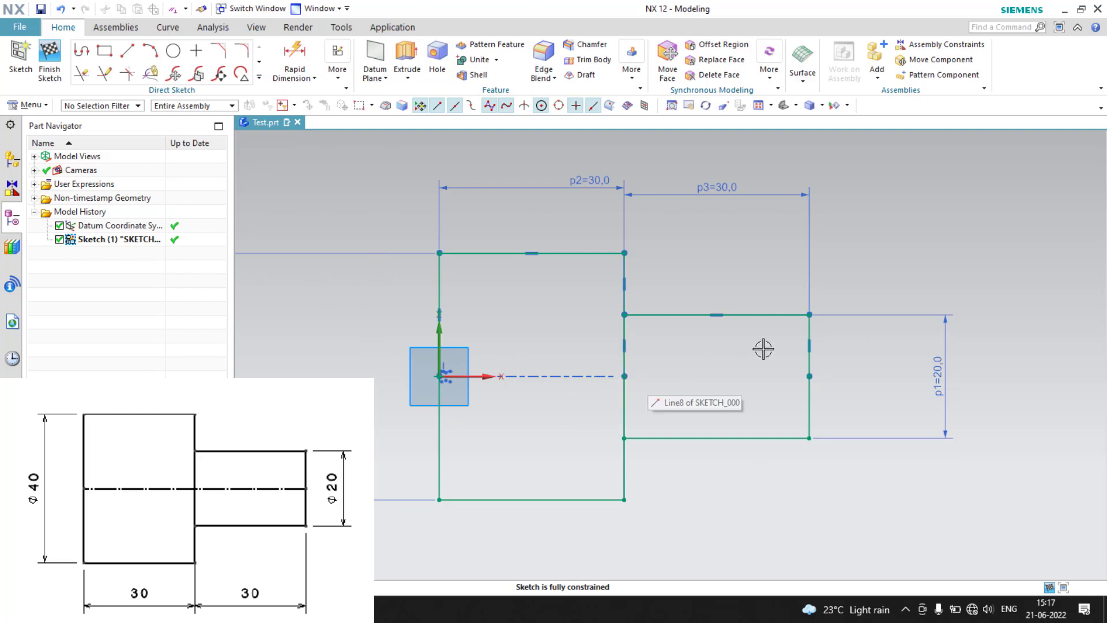
scroll(519, 329, down, 3)
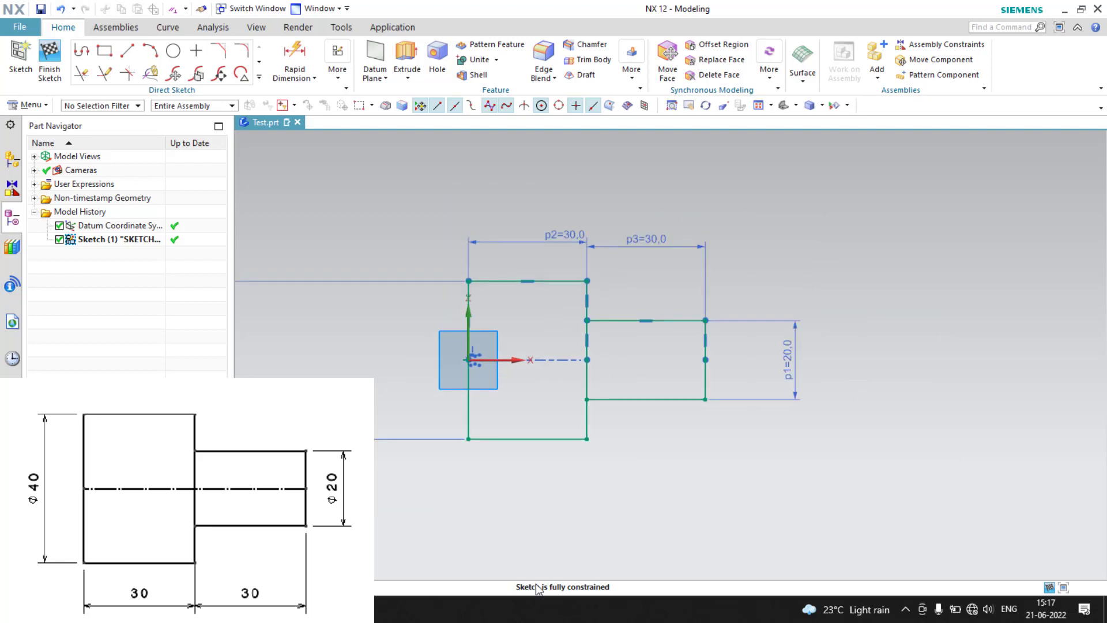
scroll(525, 478, down, 3)
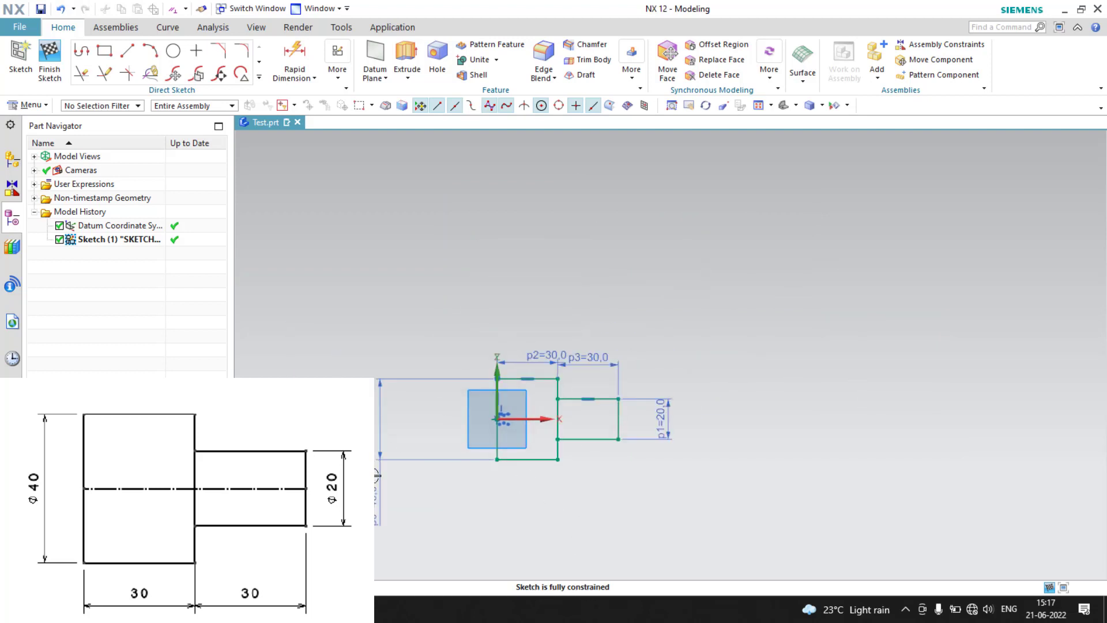
Place the 40 mm height dimension close to the large block and delete the whole stepped sketch together with its datum coordinate system
drag(398, 422, 459, 421)
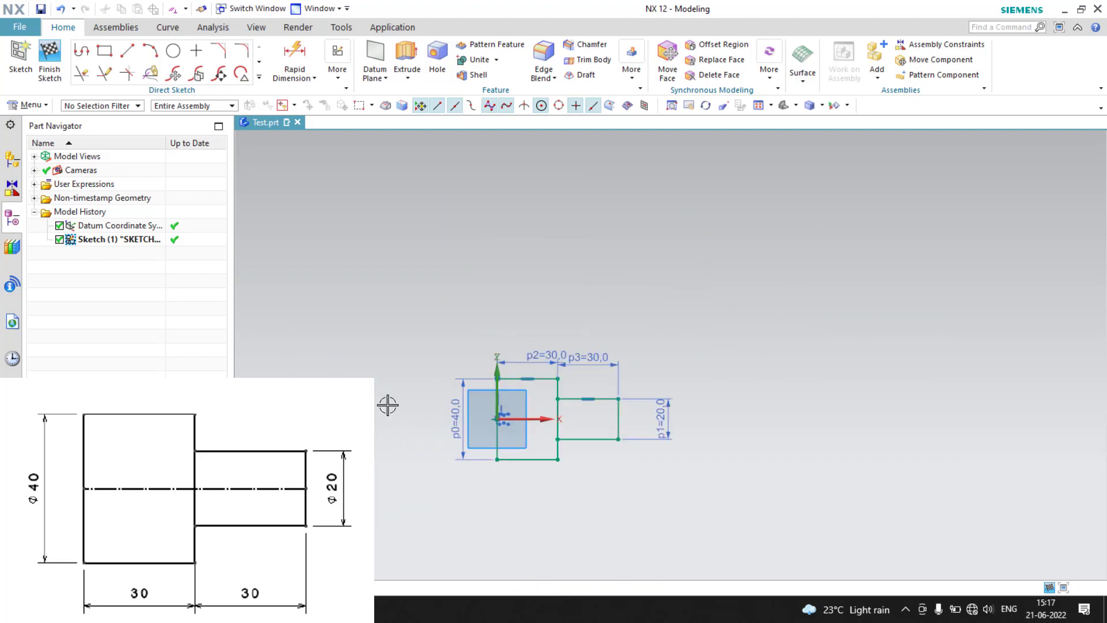
drag(345, 274, 685, 511)
key(Delete)
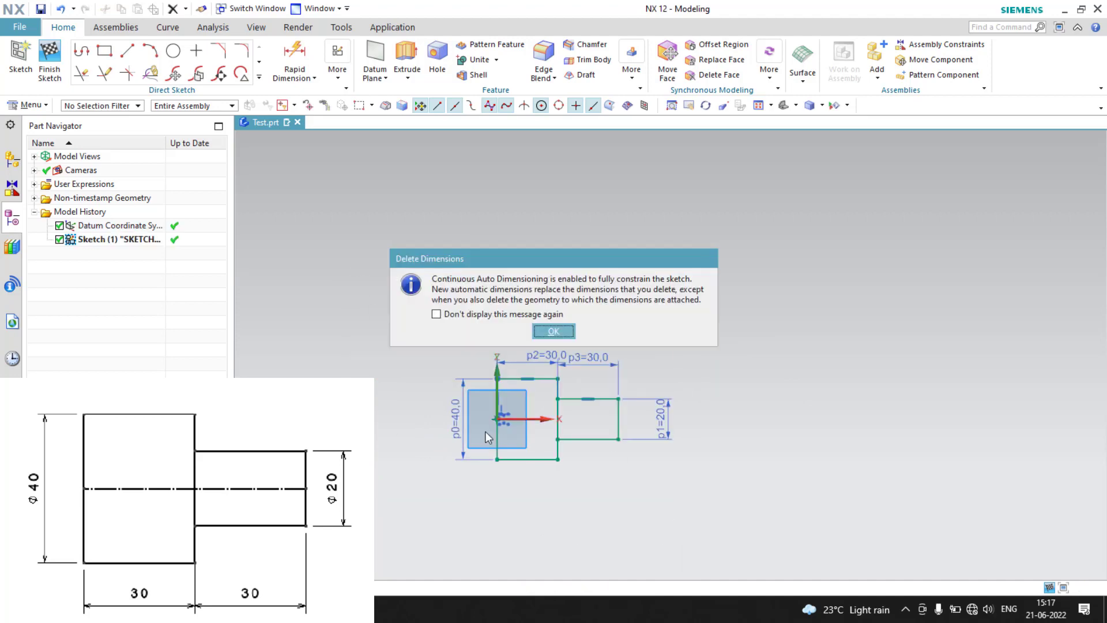
click(551, 333)
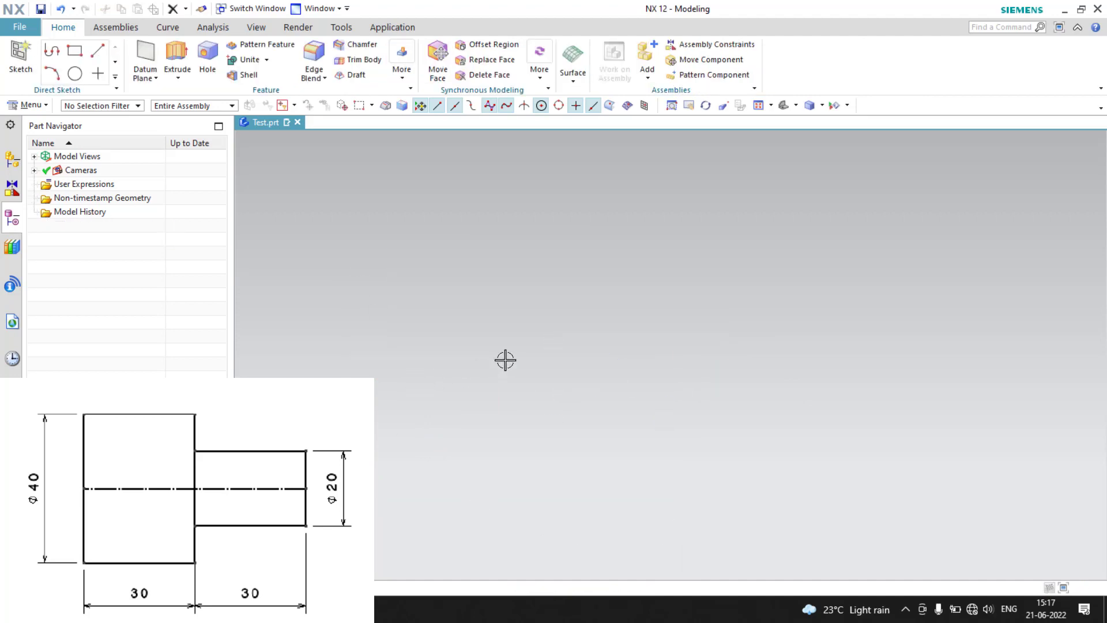
Start a sketch on the inferred plane and draw a horizontal line about 160 mm from the origin plus a vertical line about 70 mm up from its end
click(20, 57)
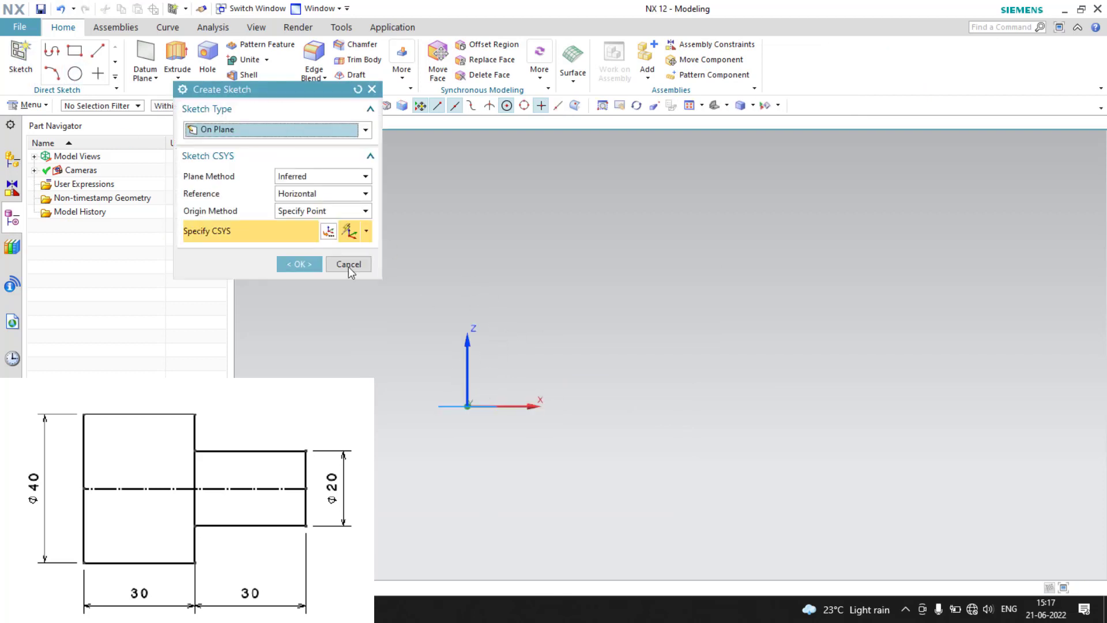
click(298, 264)
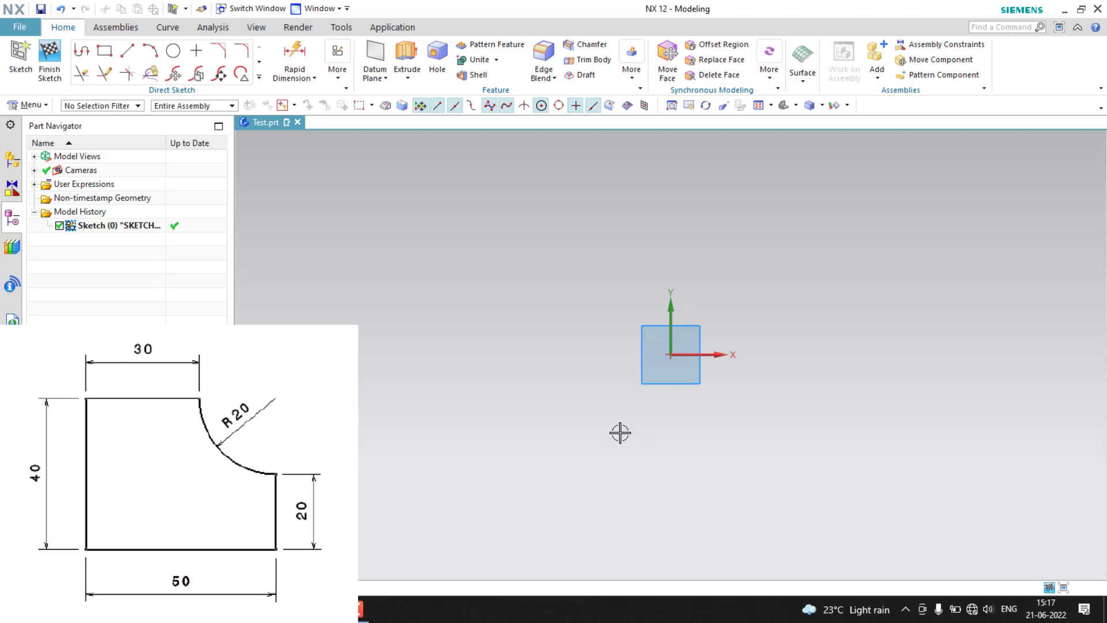
key(l)
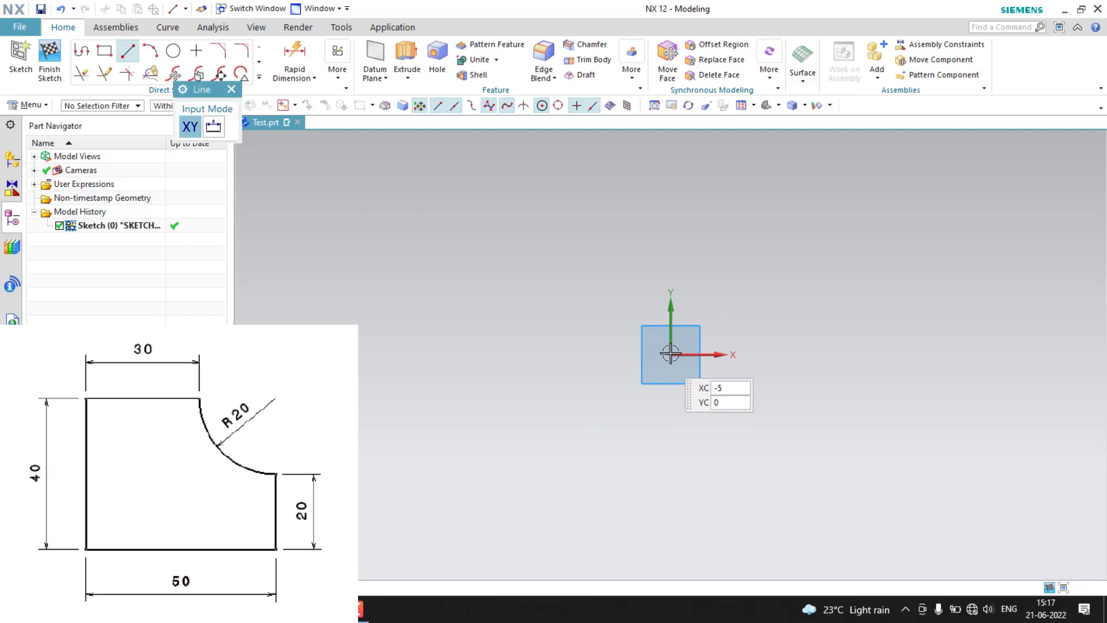
click(671, 353)
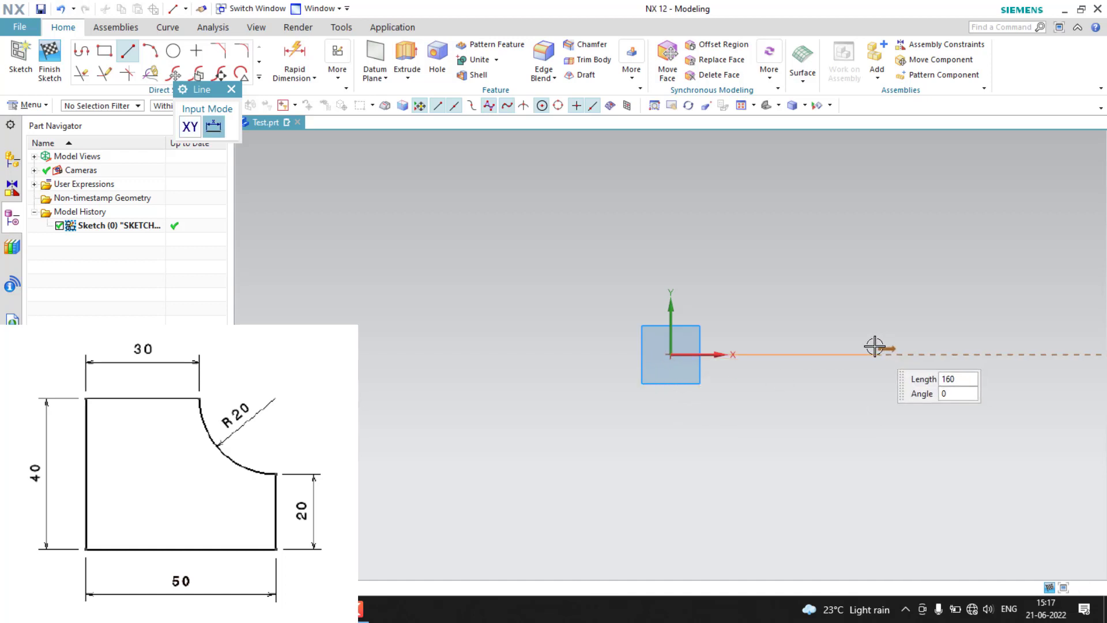
click(878, 348)
click(878, 355)
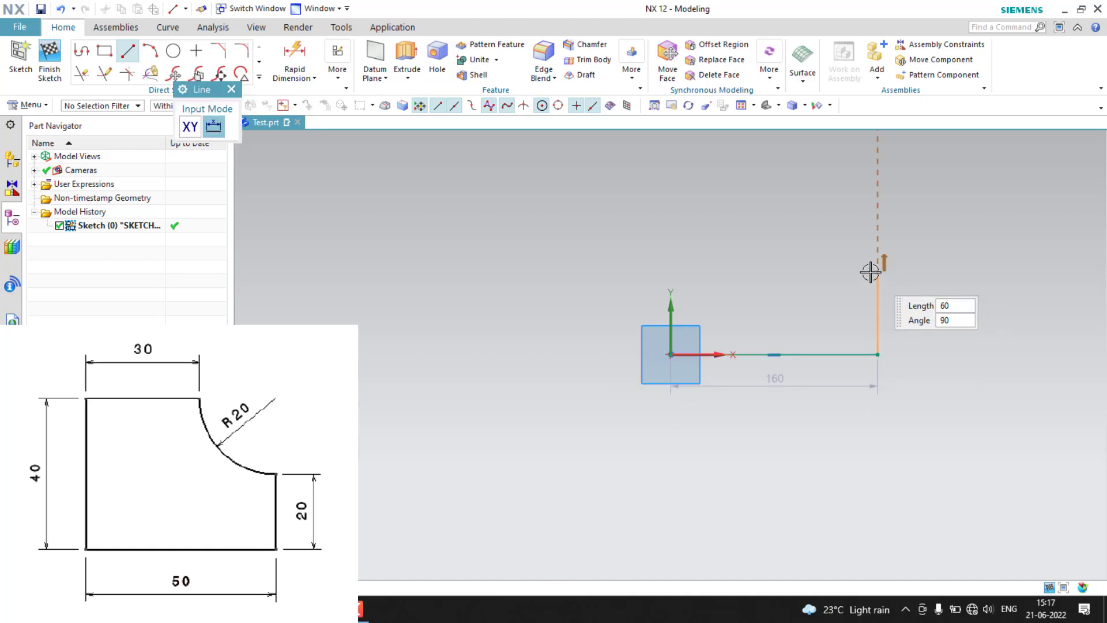
click(878, 265)
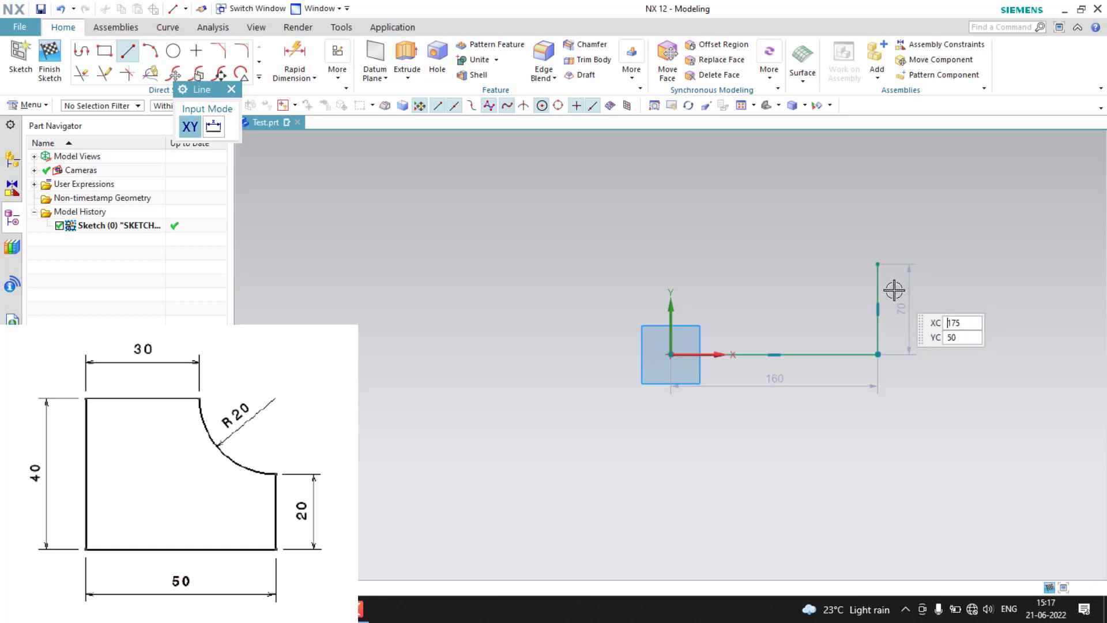
With the Profile tool, draw a vertical line about 135 mm up from the sketch origin and a horizontal line about 70 mm toward the open side
click(83, 53)
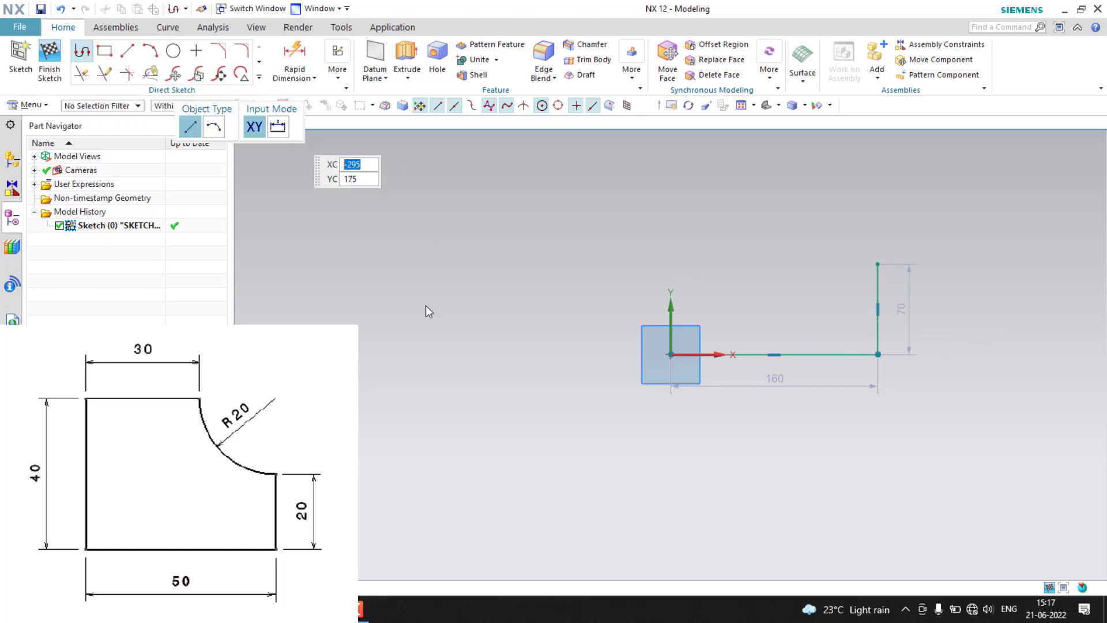
click(670, 354)
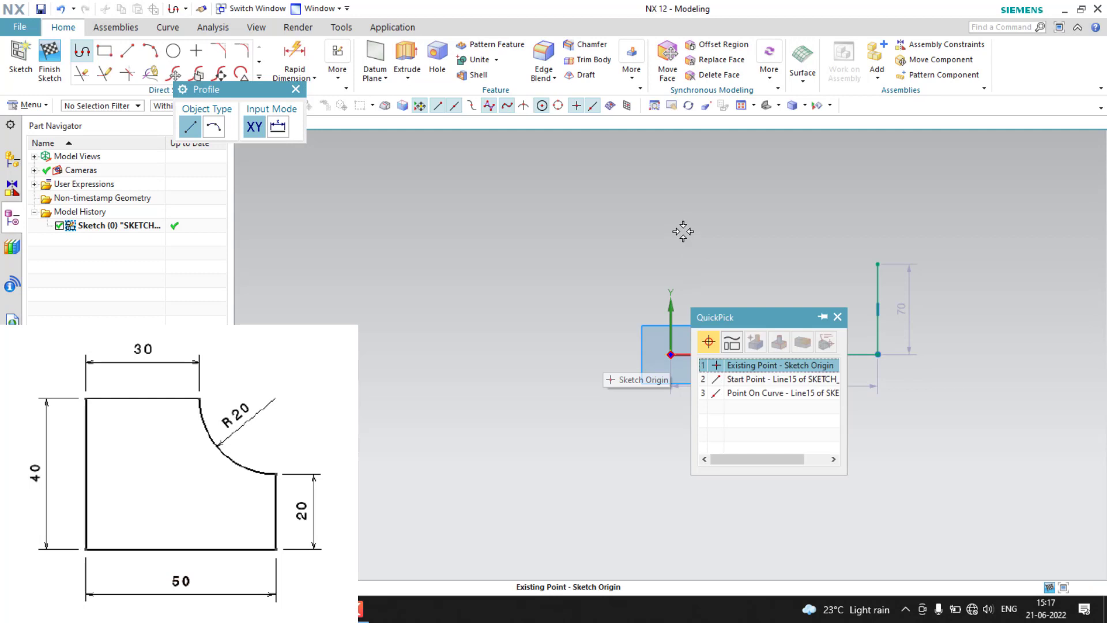
click(724, 366)
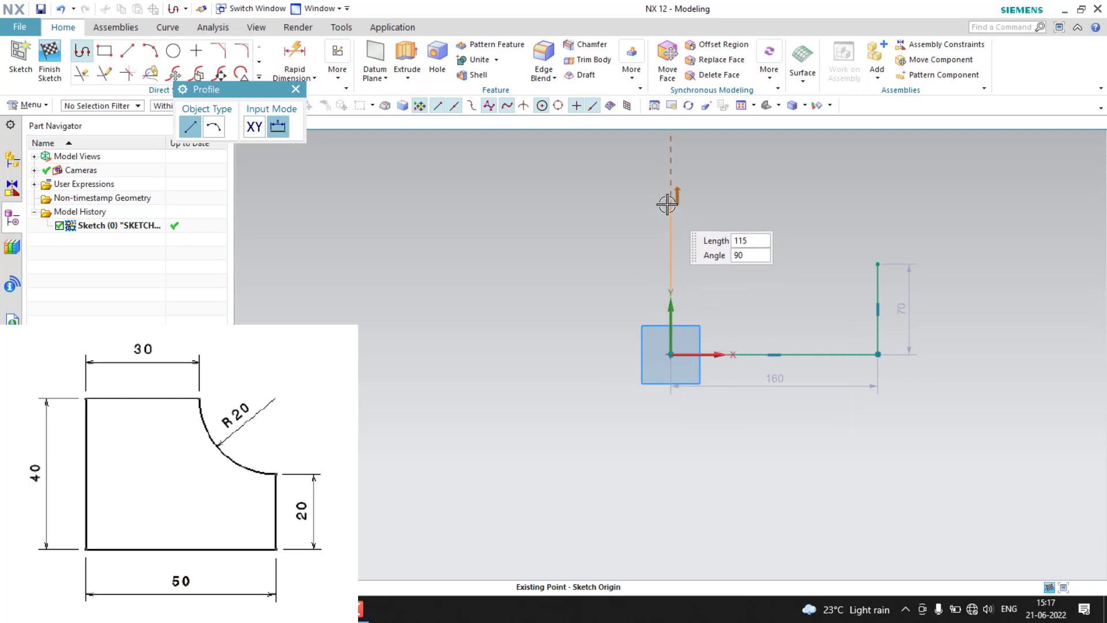
click(671, 181)
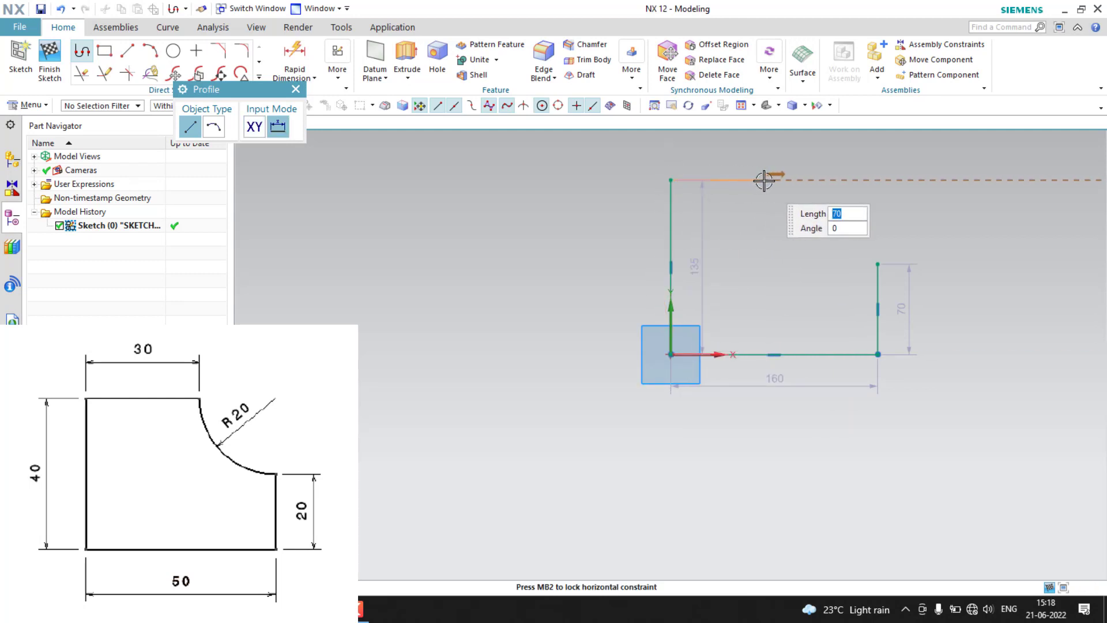
click(763, 180)
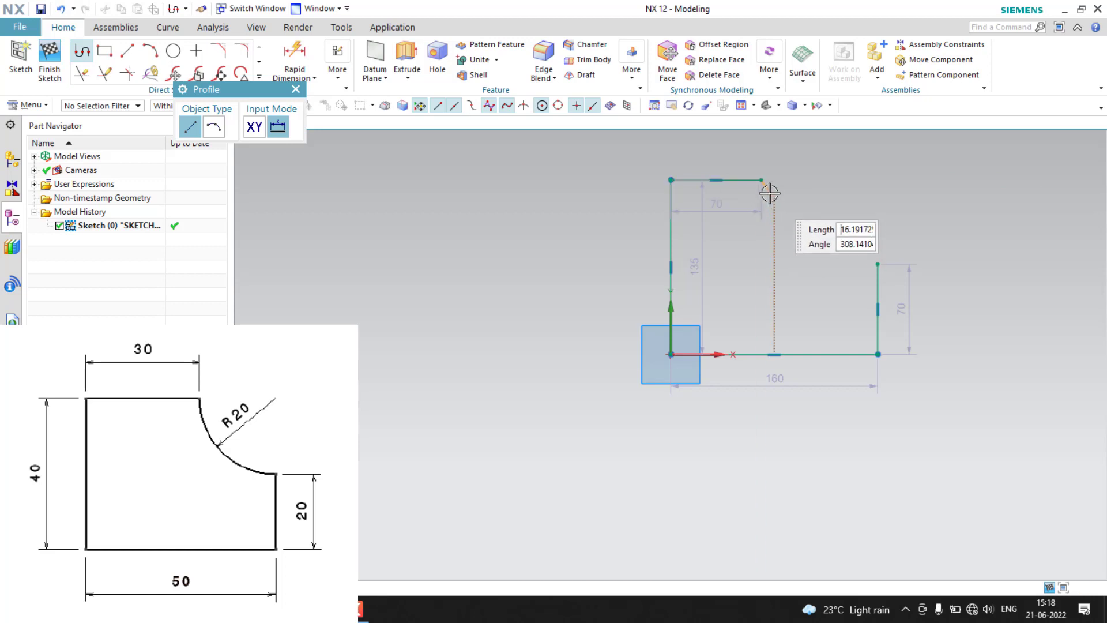
right_click(762, 180)
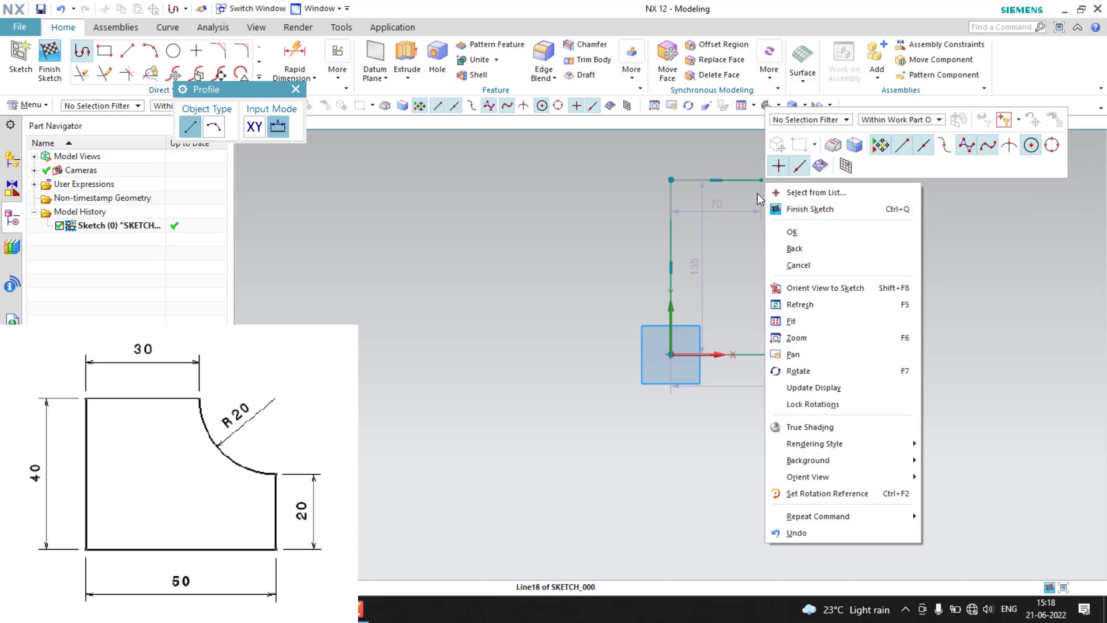
click(789, 232)
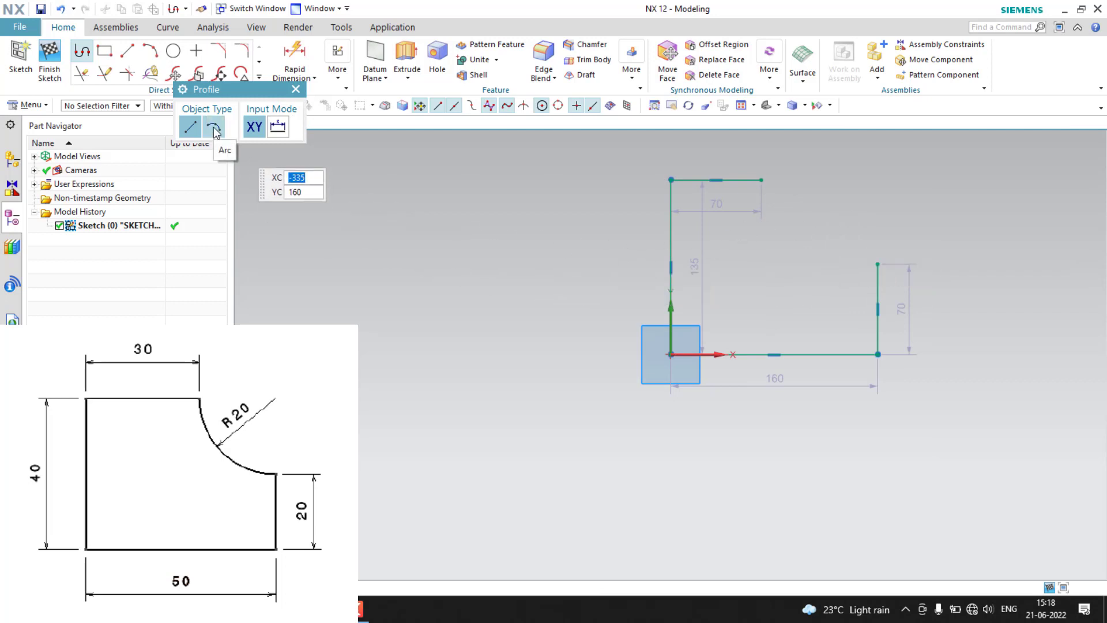
Close the outline with a concave profile arc of about 79 mm radius between the open ends of the upper edge and the short vertical edge
drag(244, 89, 534, 173)
click(503, 212)
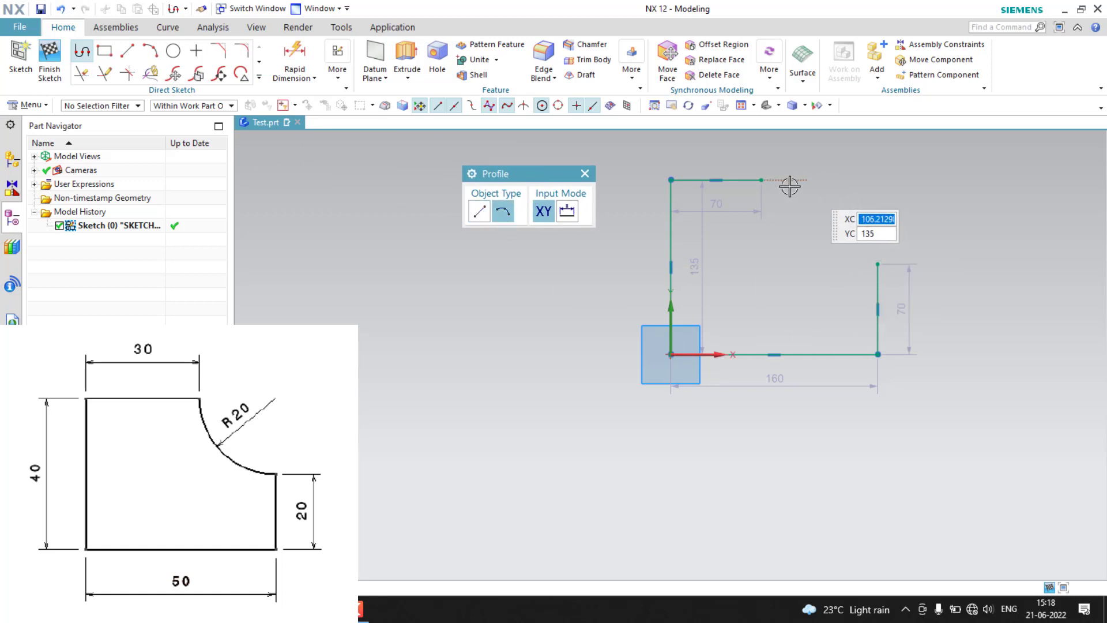
click(762, 180)
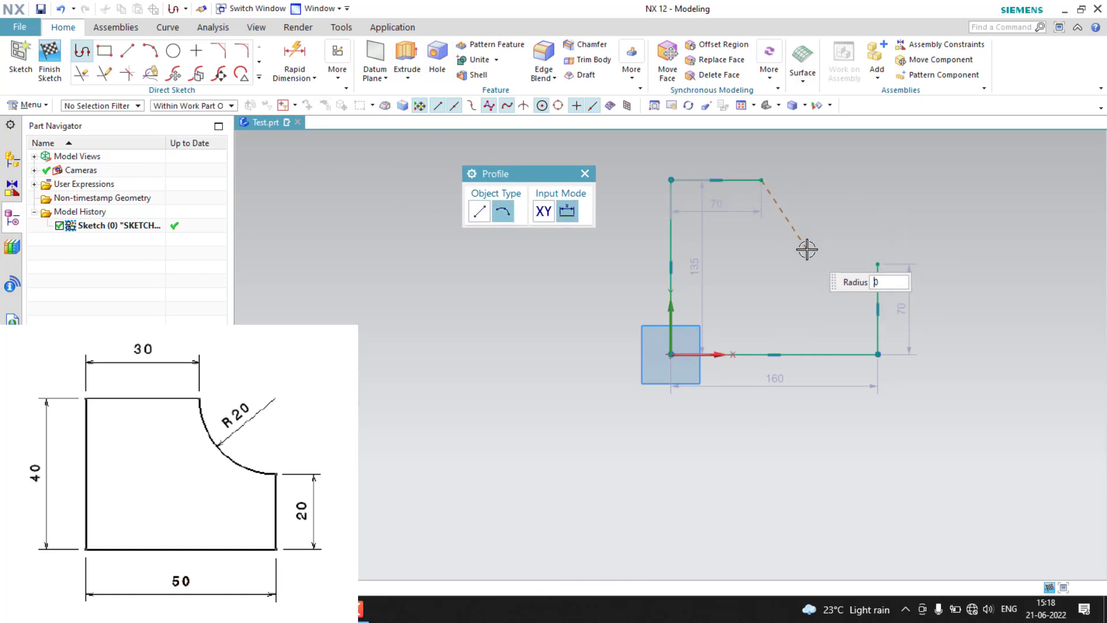
click(879, 265)
key(Escape)
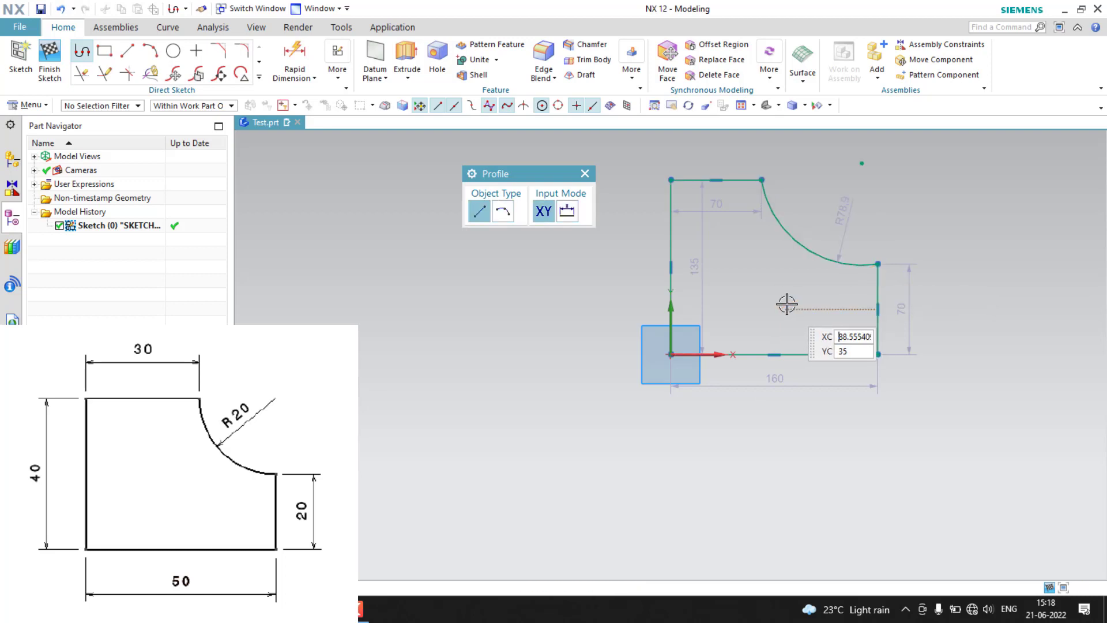
click(585, 174)
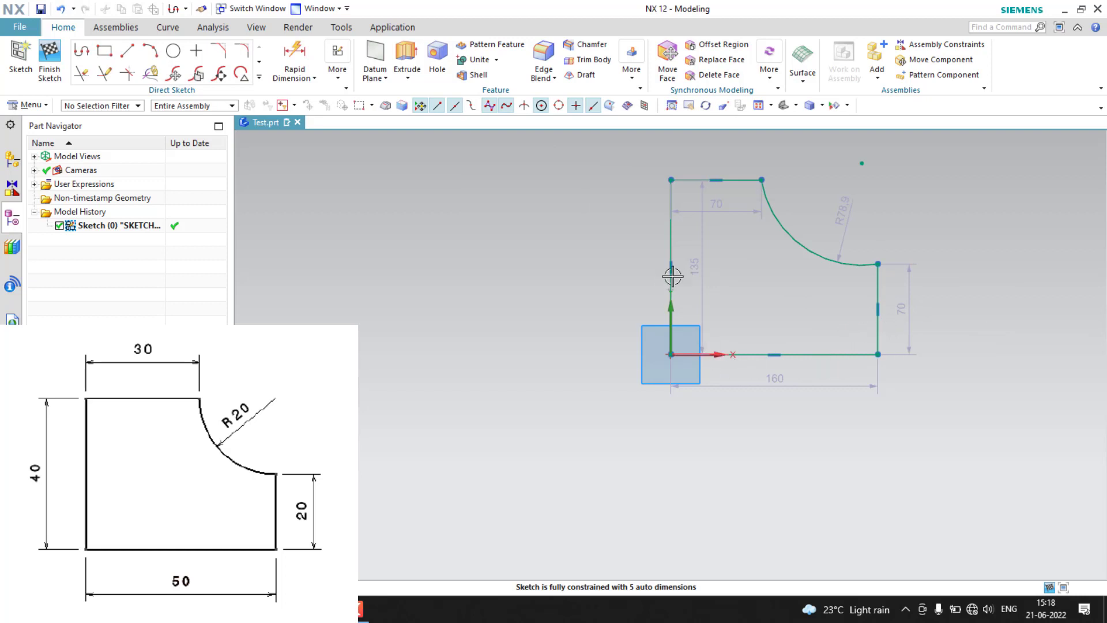
Set the tall vertical edge's height to 40 mm and the short vertical edge's height to 20 mm
double_click(700, 265)
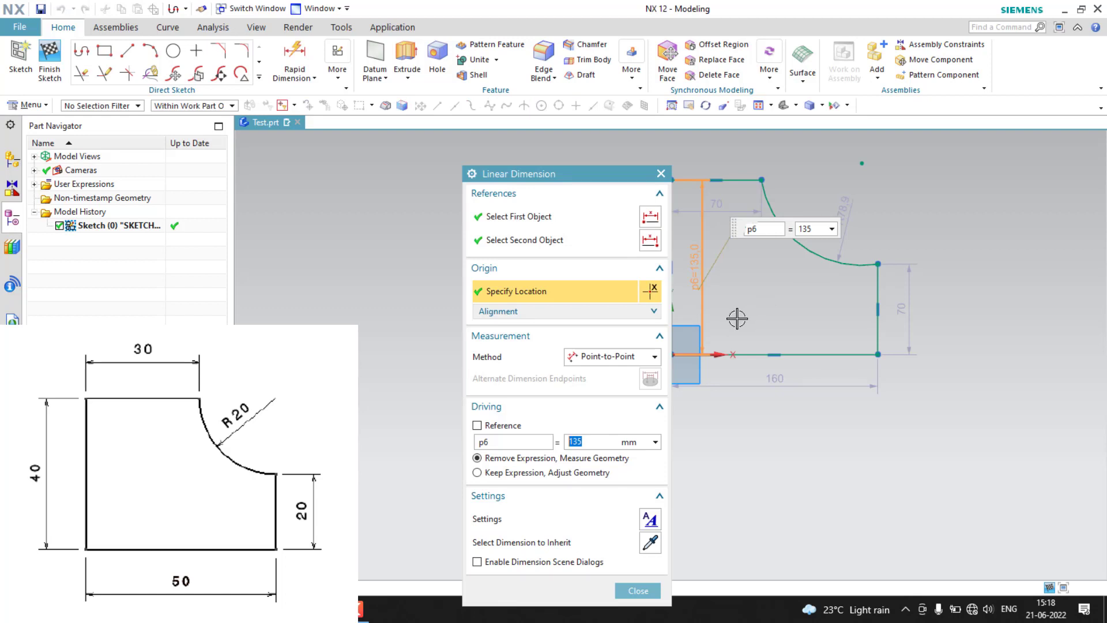
key(Return)
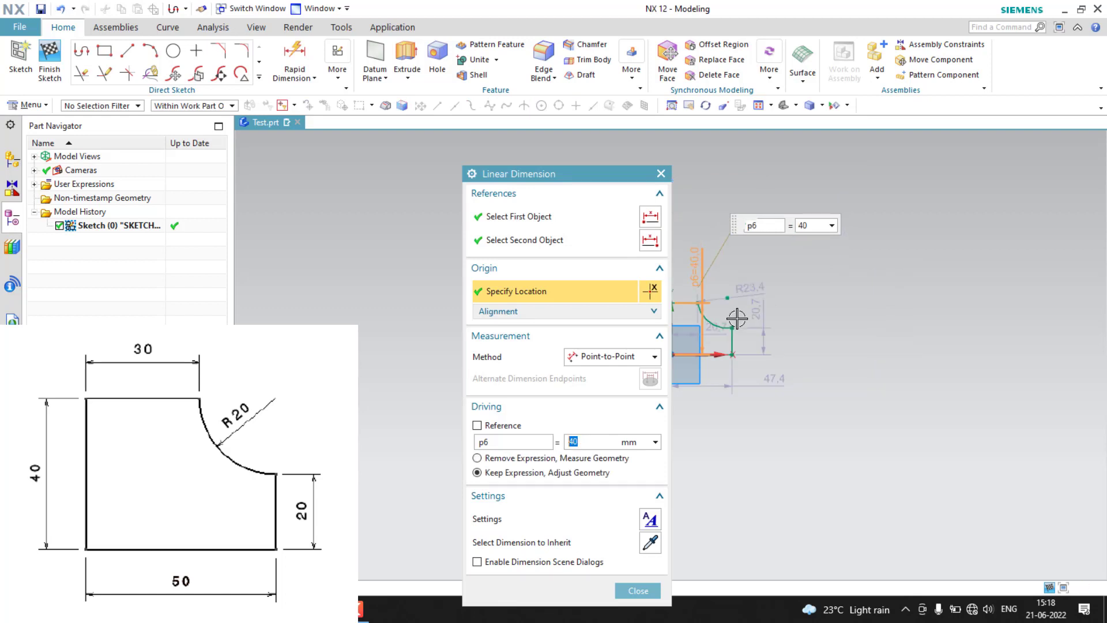
double_click(759, 311)
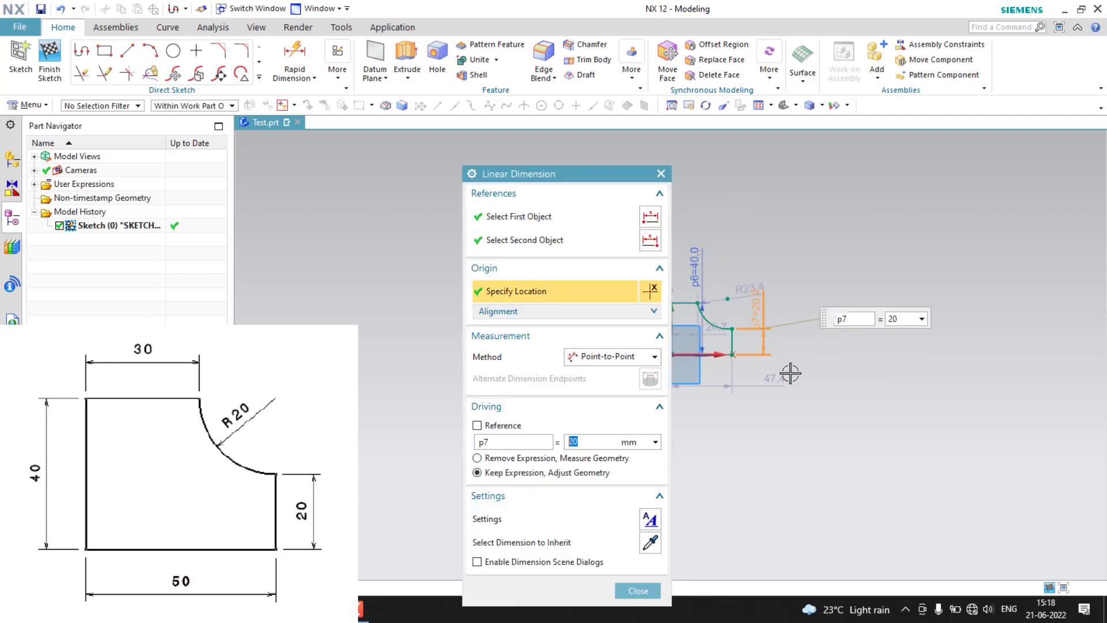
Set the base edge's length to 50 mm and the arc's radius to 20 mm
double_click(755, 386)
text(50)
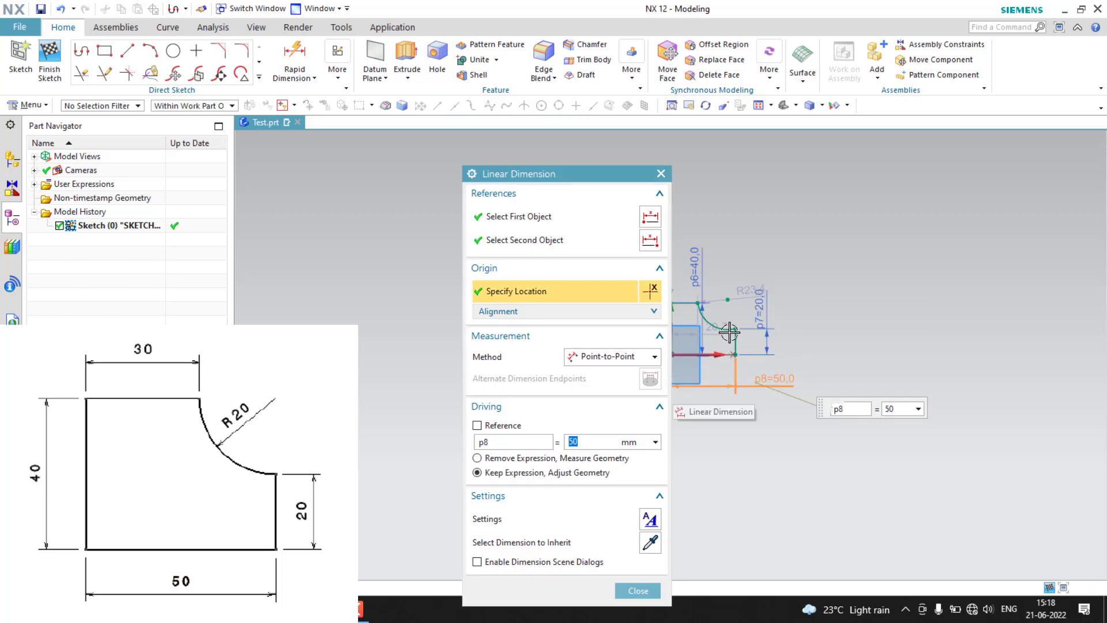
double_click(746, 289)
text(20)
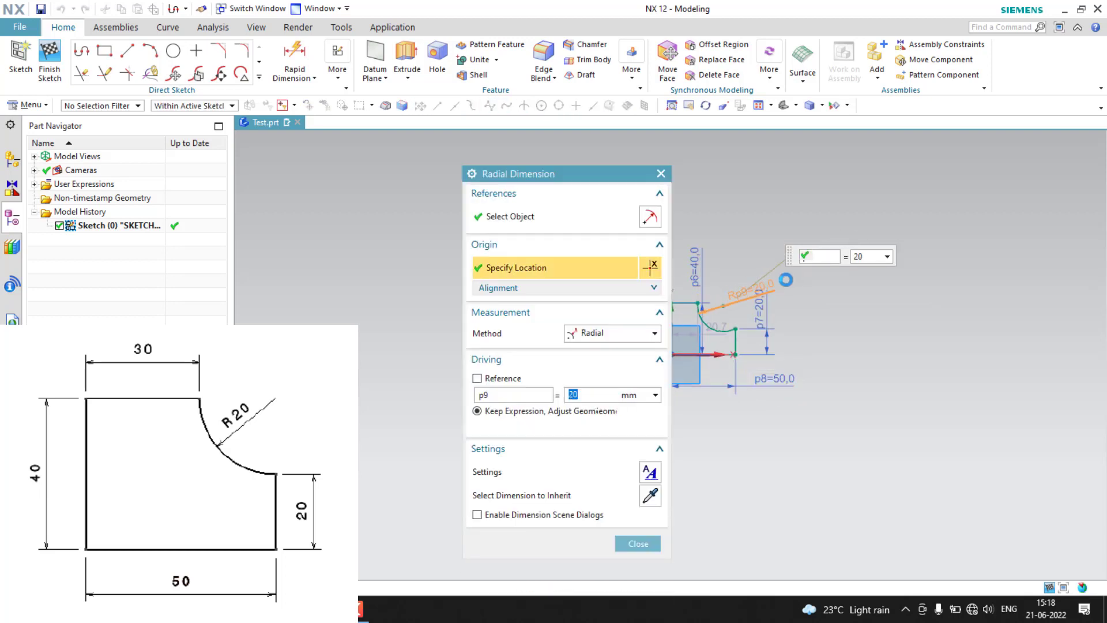
key(Return)
drag(580, 174, 365, 139)
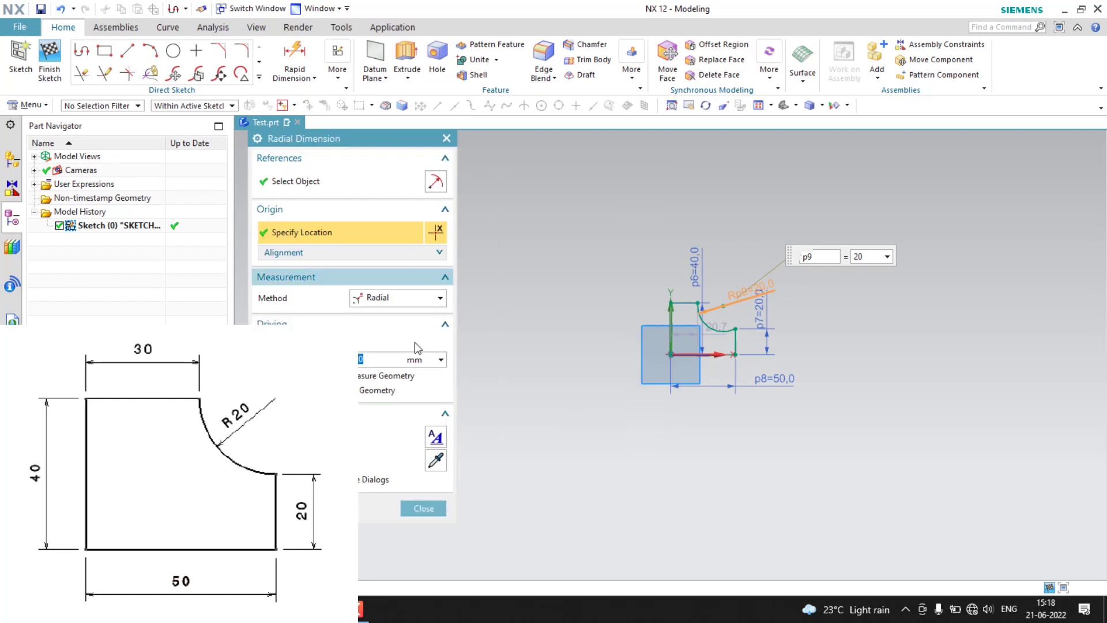
click(414, 510)
Add a Rapid Dimension above the outline's upper edge and set its length to 30 mm
scroll(731, 308, down, 4)
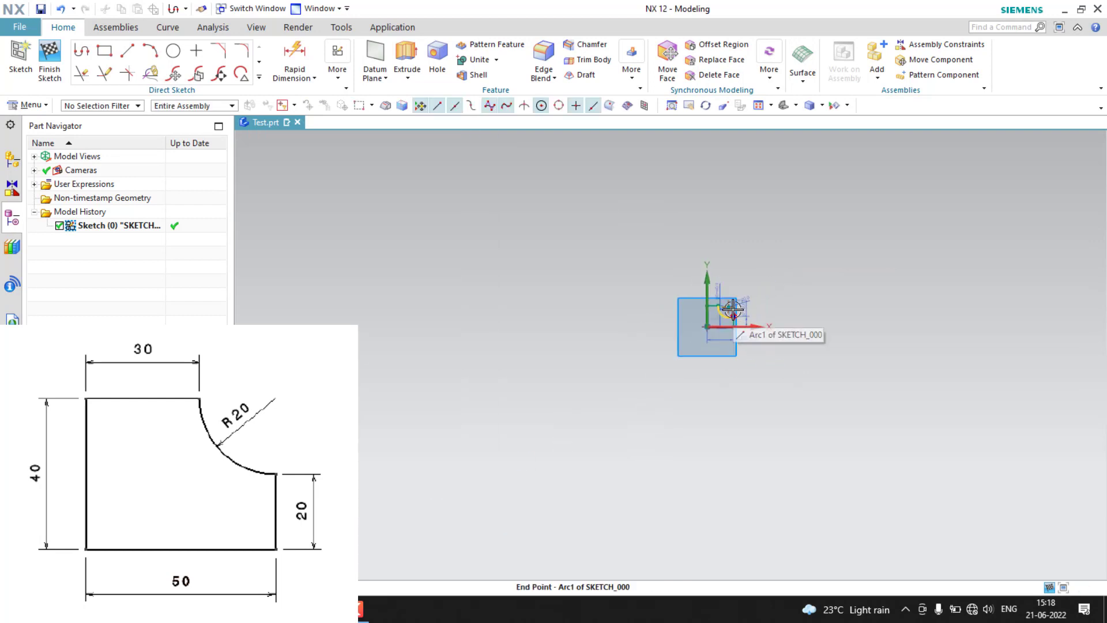
scroll(732, 310, up, 8)
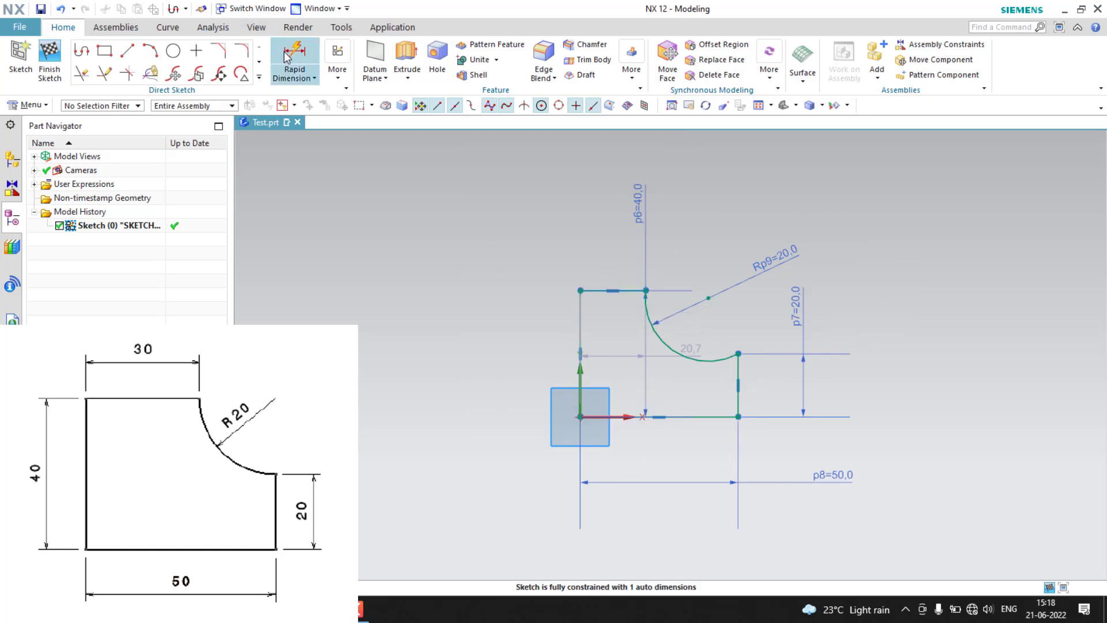
click(596, 291)
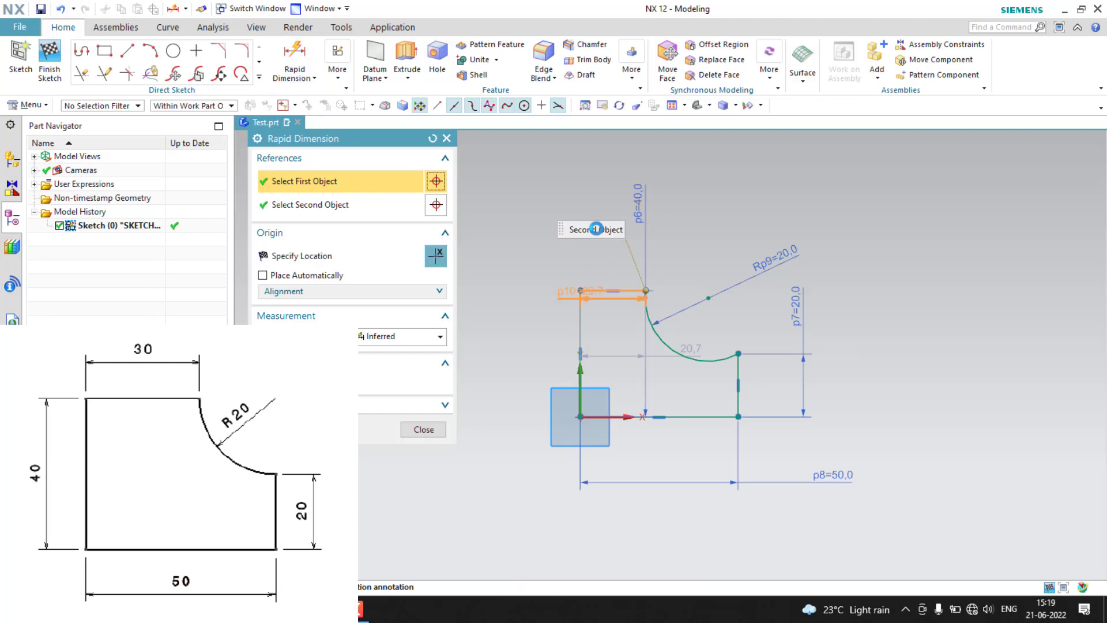
click(600, 253)
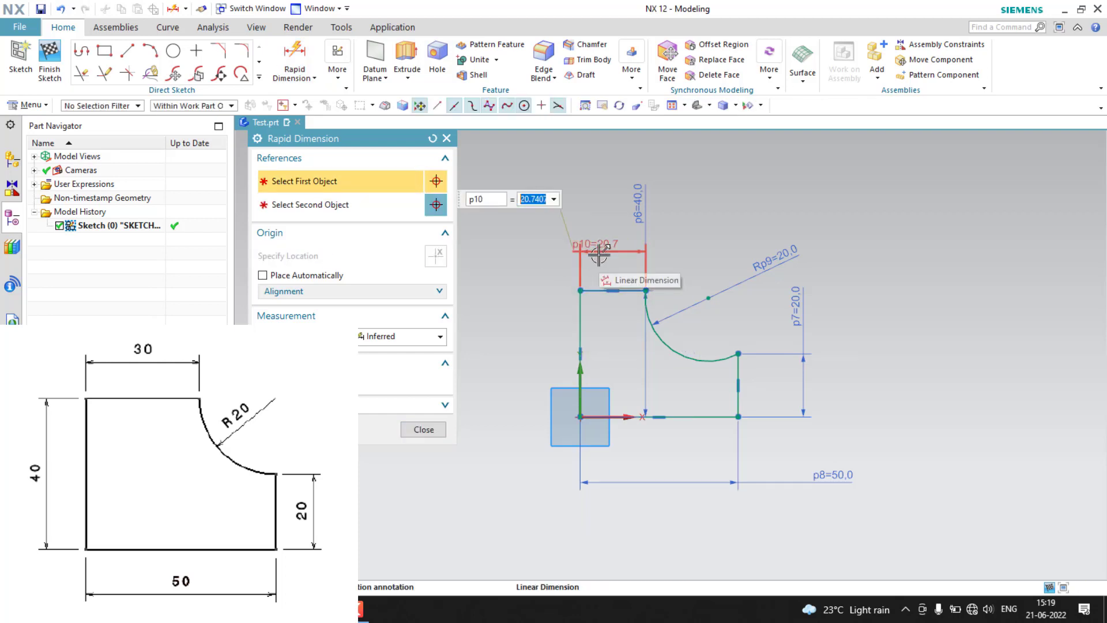
text(30)
key(Return)
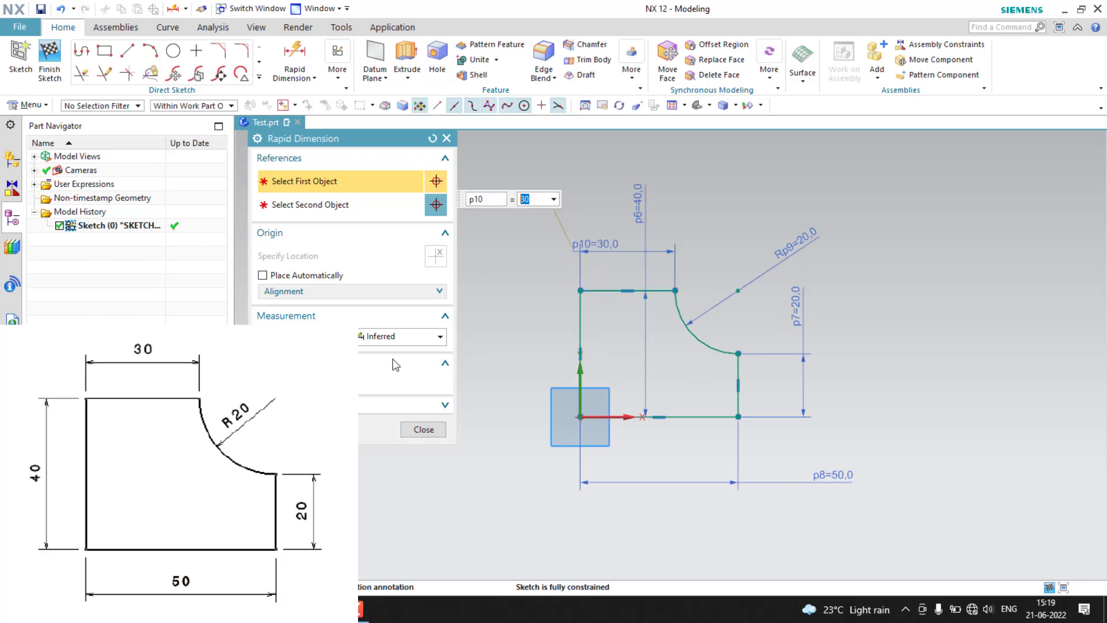
click(424, 429)
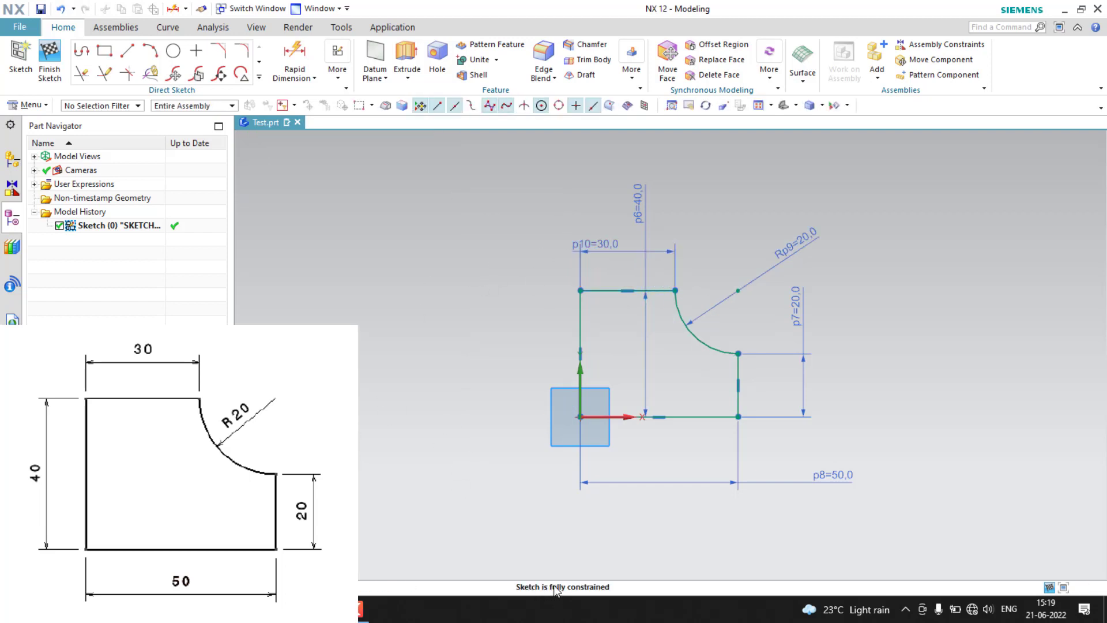
Select the entire arc-cornered profile with all its dimensions and delete the sketch
scroll(571, 213, down, 1)
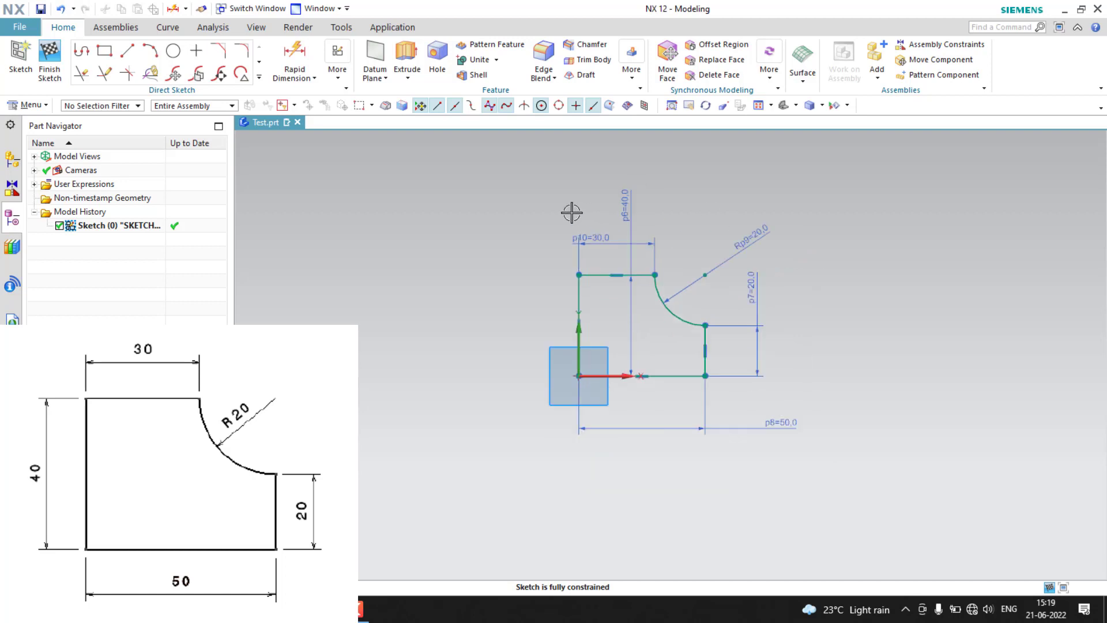
scroll(571, 213, up, 3)
scroll(501, 207, down, 4)
drag(456, 176, 811, 391)
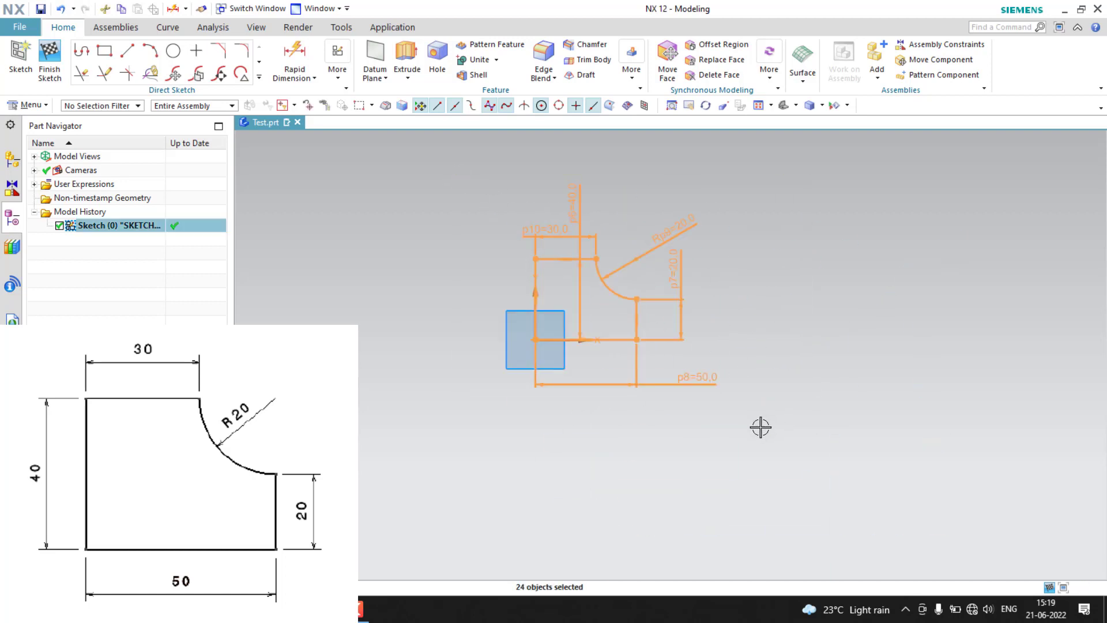
key(Delete)
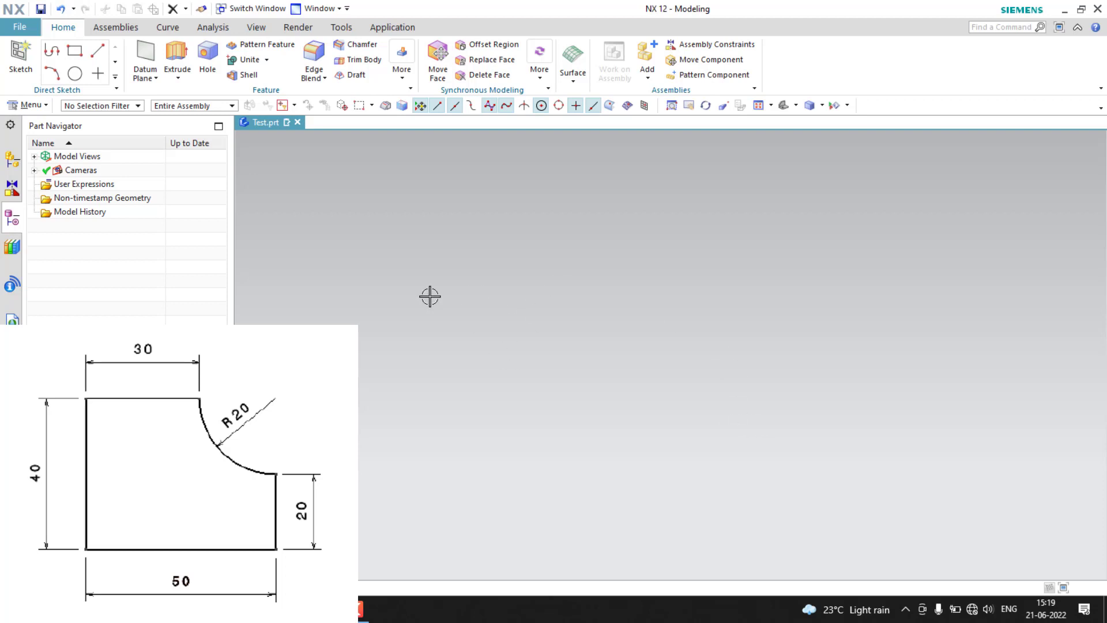
Start a new direct sketch on the XY plane and turn off Continuous Auto Dimensioning
click(20, 60)
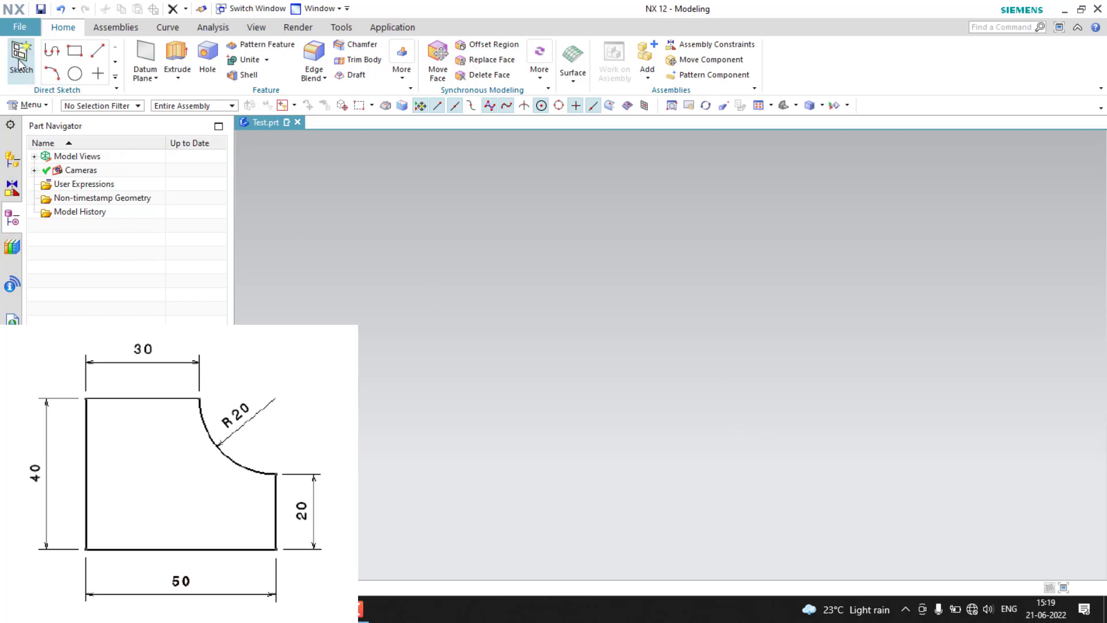
click(384, 311)
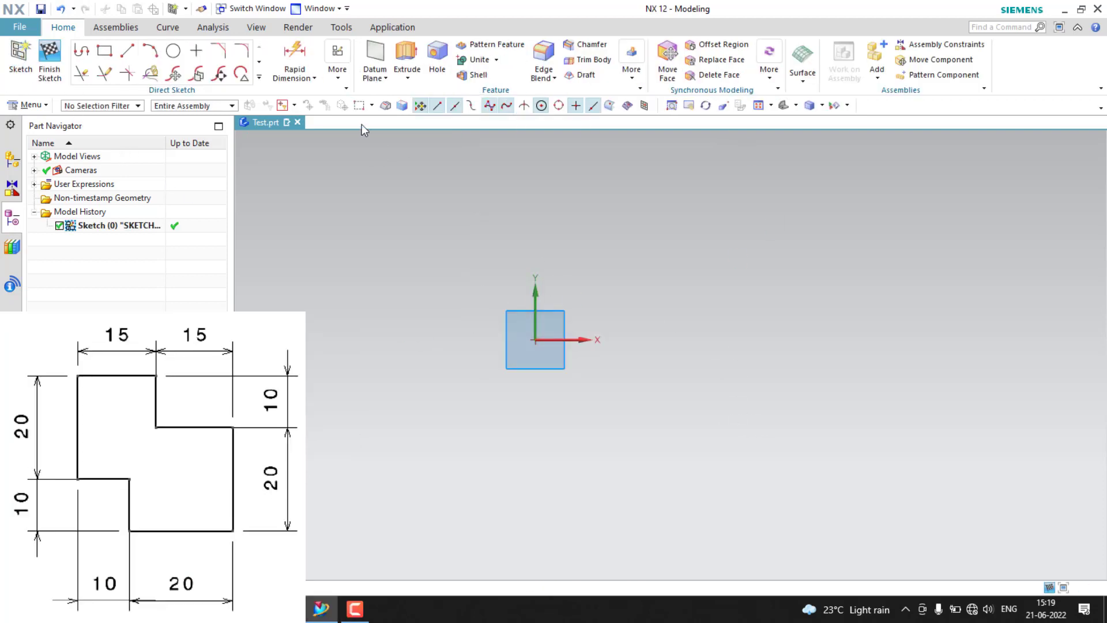
click(339, 79)
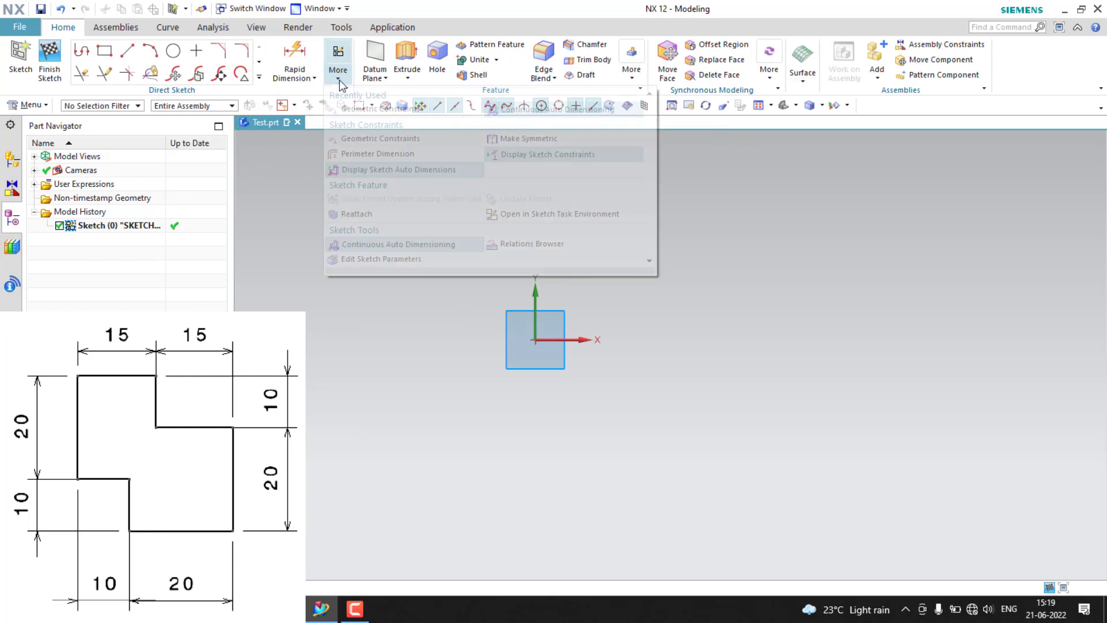
click(366, 244)
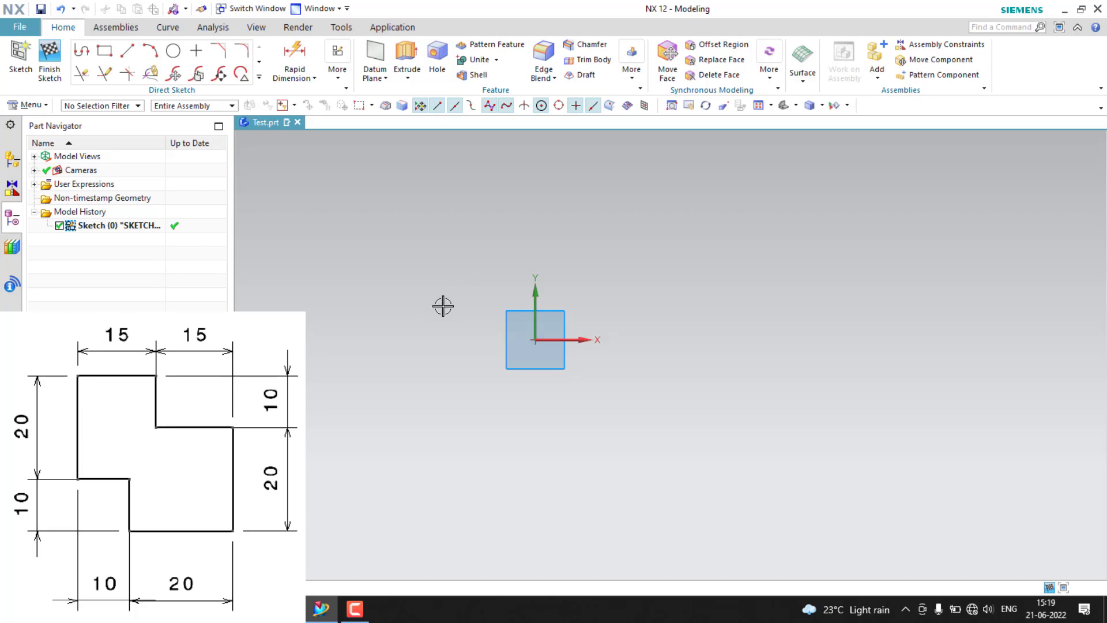
Sketch a closed eight-line stepped profile from the origin, with its first vertical edge about 47 mm and its base about 63 mm long
key(z)
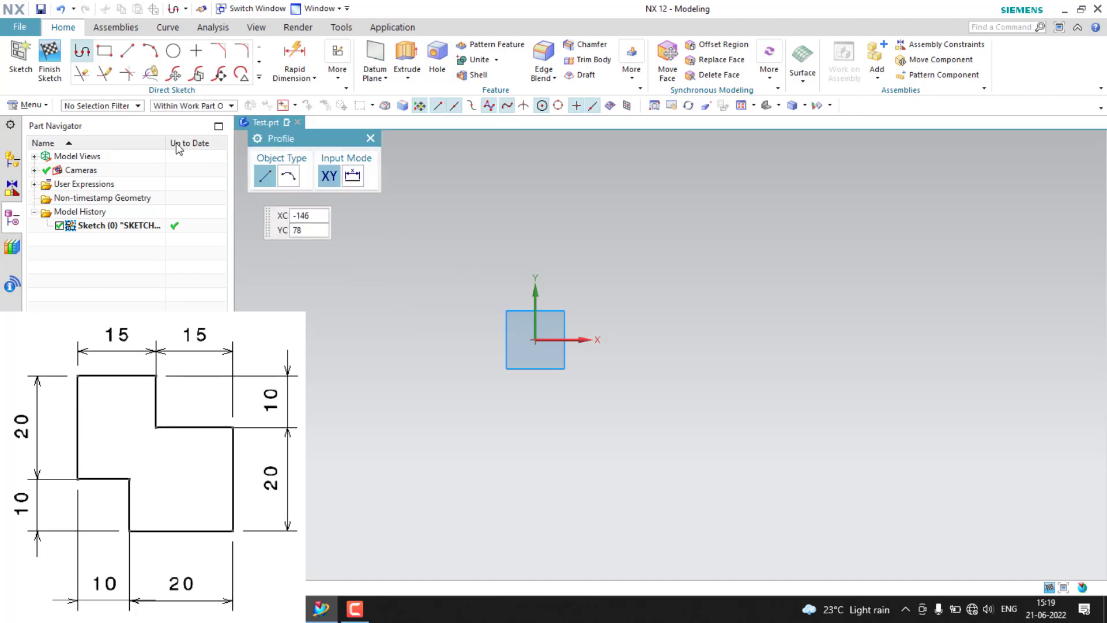
click(538, 339)
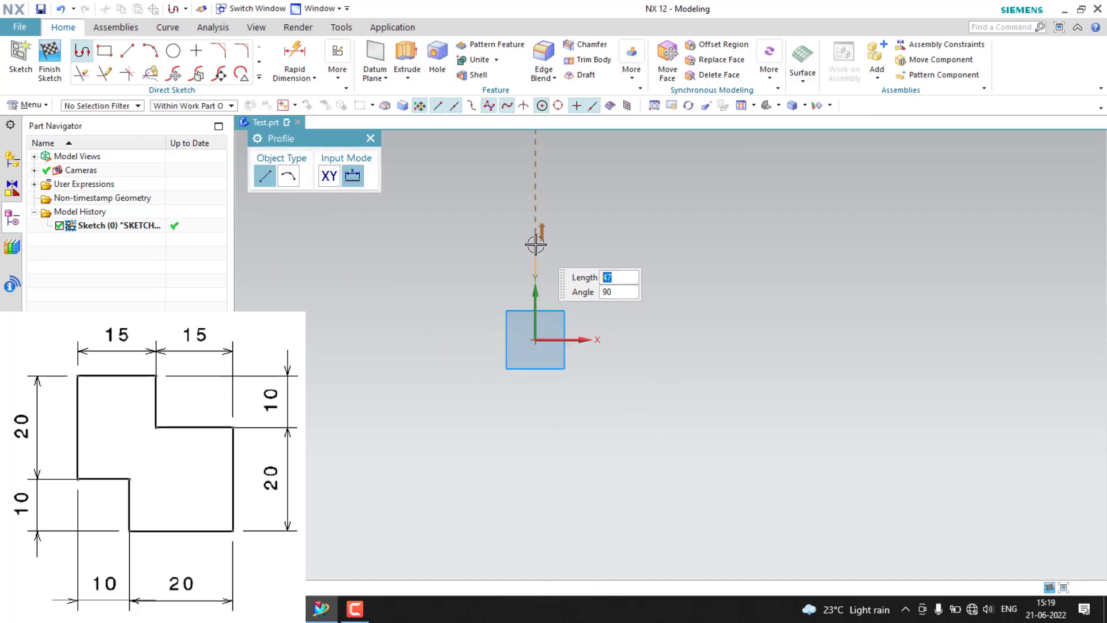
click(536, 244)
click(622, 245)
click(622, 292)
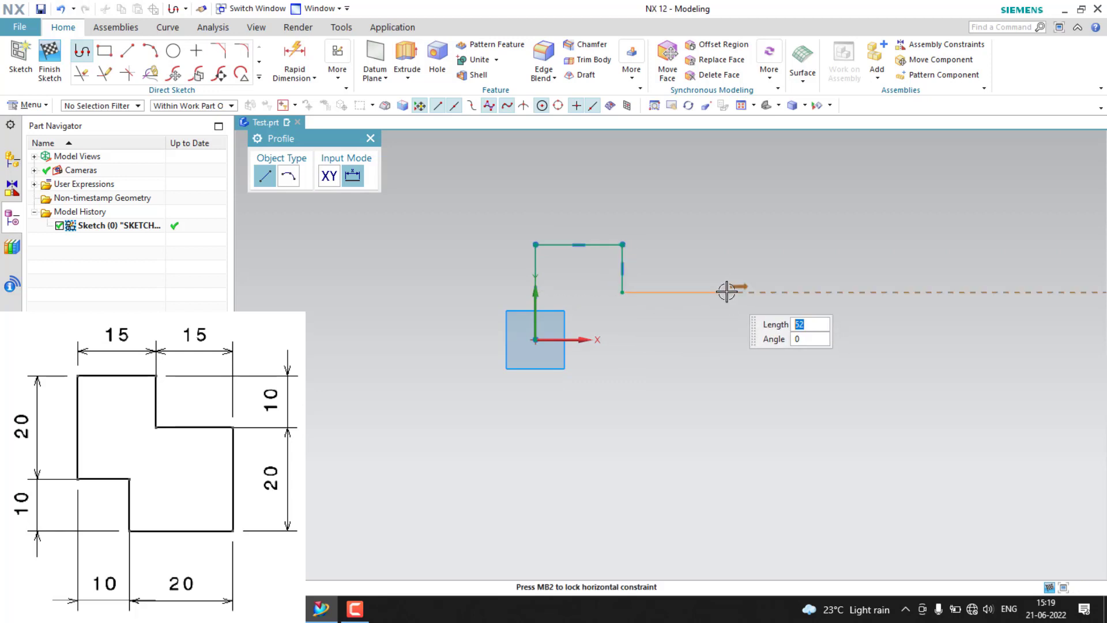
click(728, 292)
click(728, 406)
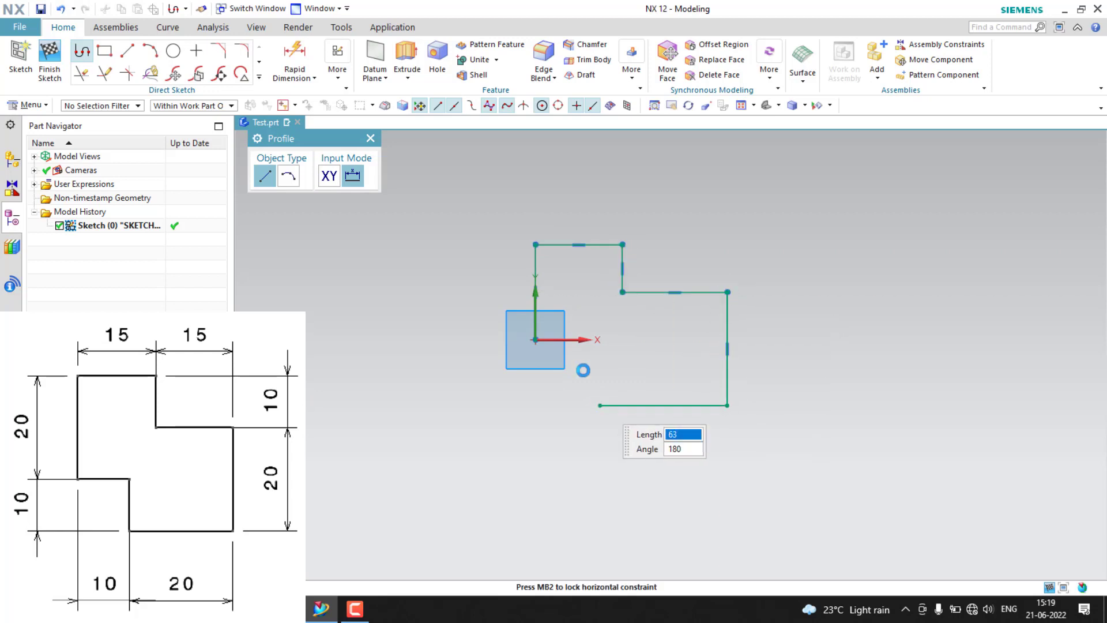
click(600, 405)
click(600, 338)
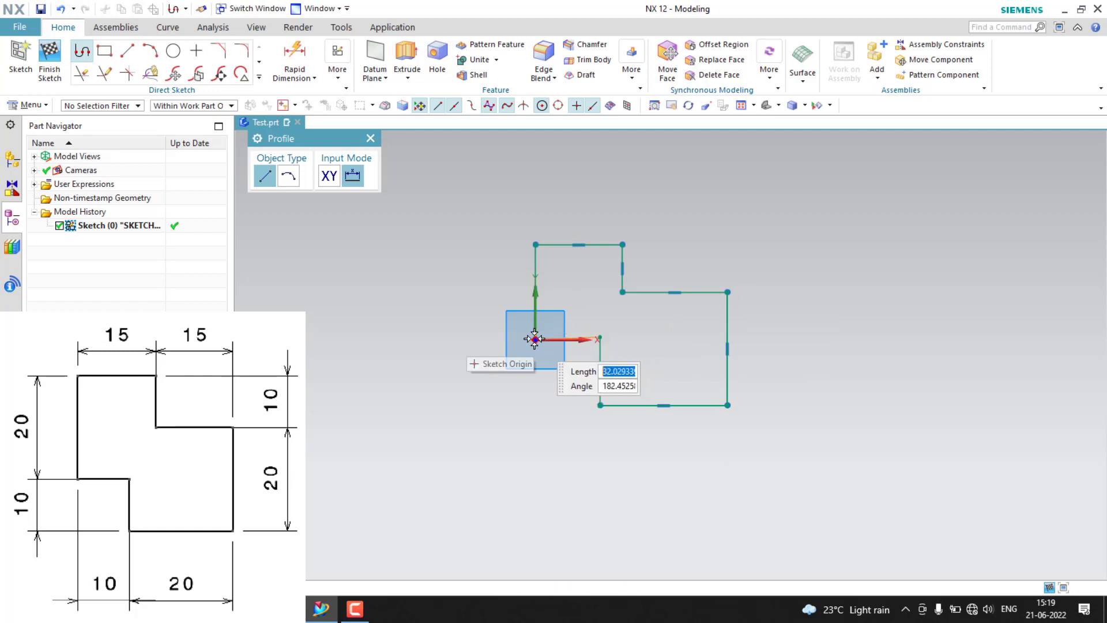
click(534, 340)
key(Escape)
Apply a Horizontal constraint to the slanted closing line that ends at the sketch origin
scroll(585, 342, down, 4)
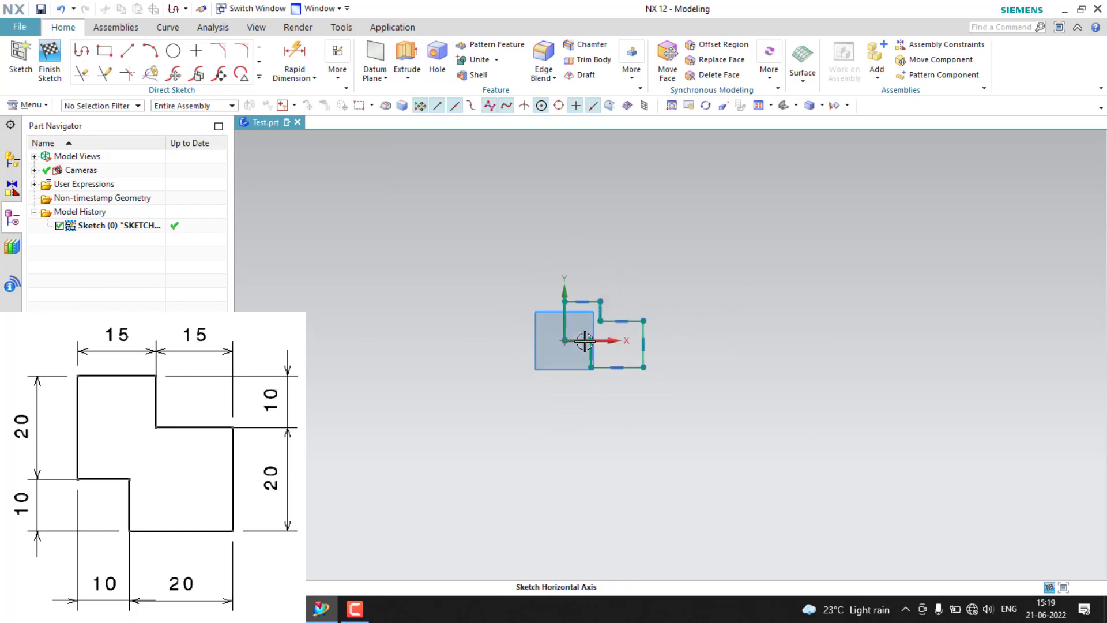
scroll(585, 342, up, 5)
click(552, 342)
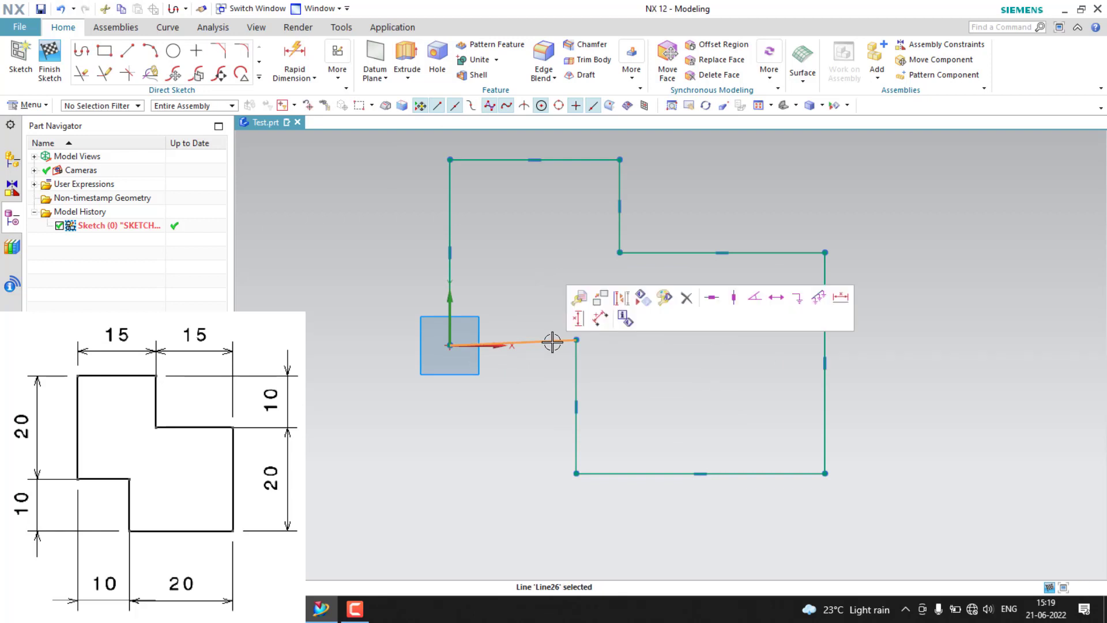
click(712, 297)
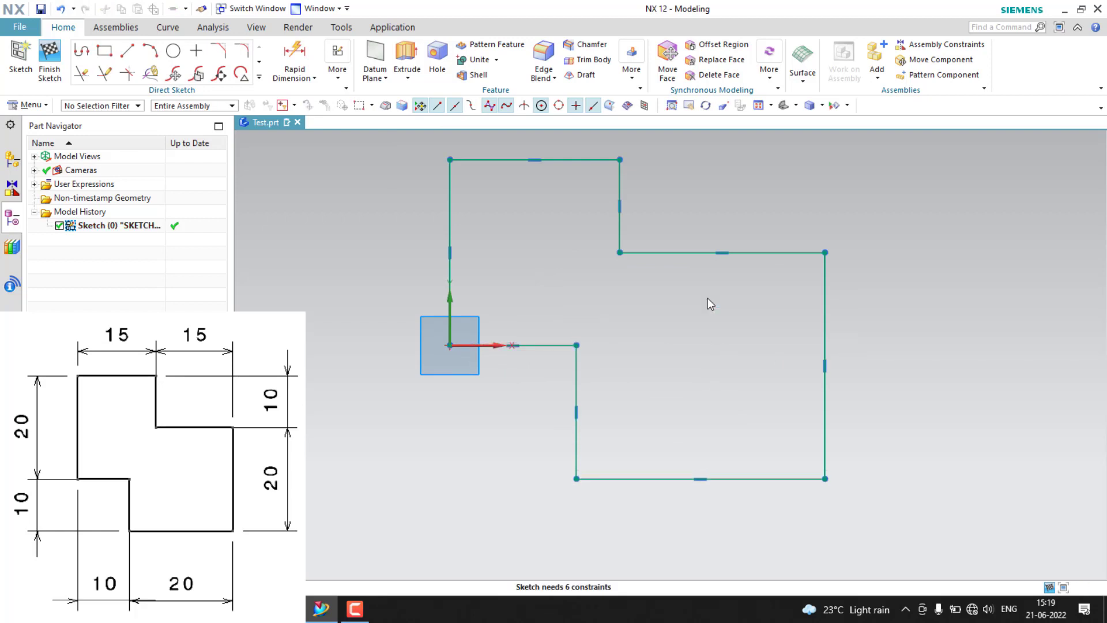
click(416, 402)
scroll(416, 391, up, 2)
scroll(418, 385, down, 2)
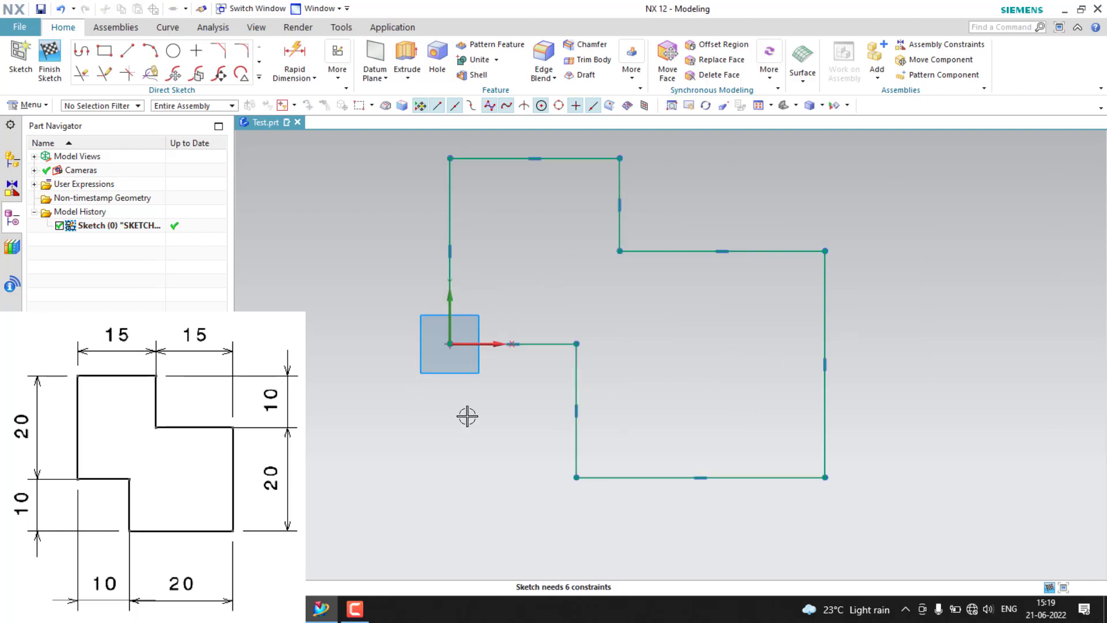
scroll(466, 406, down, 1)
scroll(467, 406, down, 1)
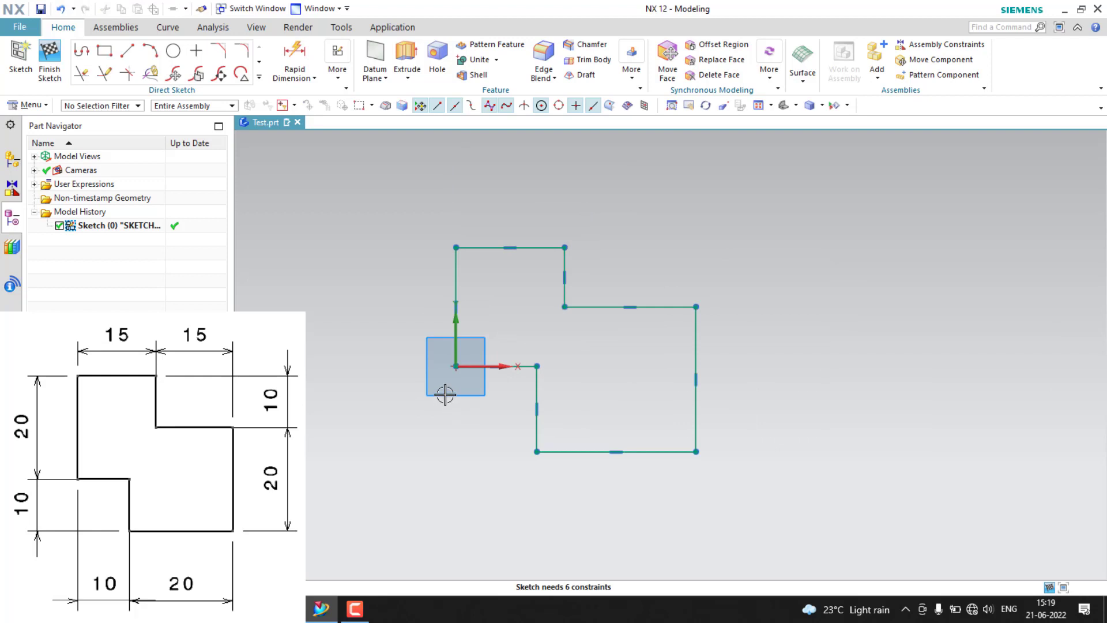
Add a Rapid Dimension to the vertical edge rising from the origin and set its height to 20 mm
key(d)
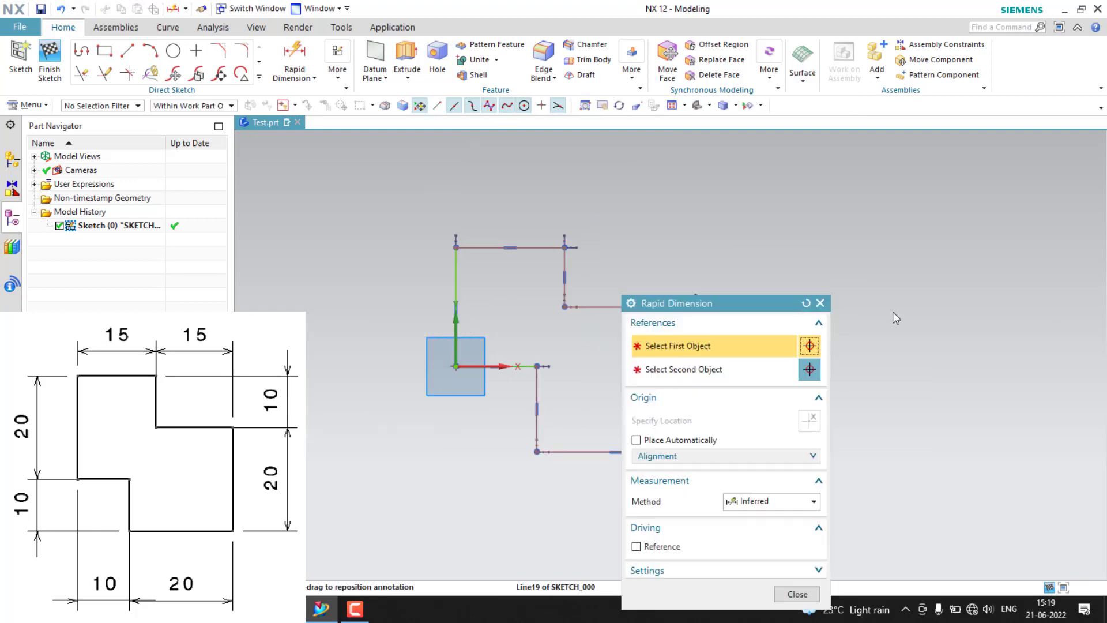
drag(722, 303, 999, 203)
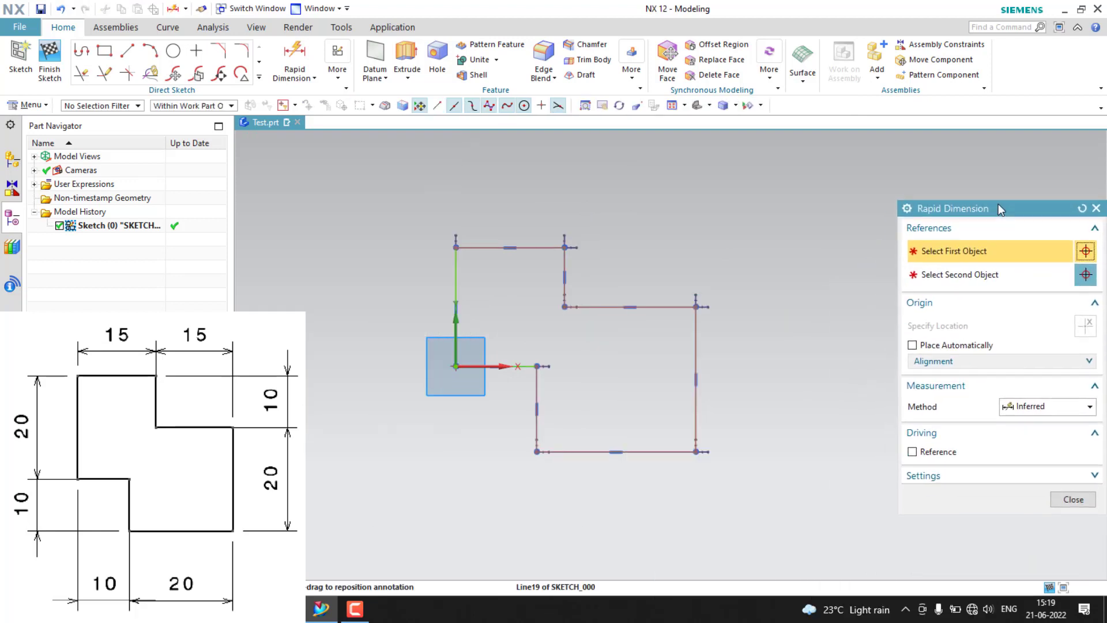
click(452, 291)
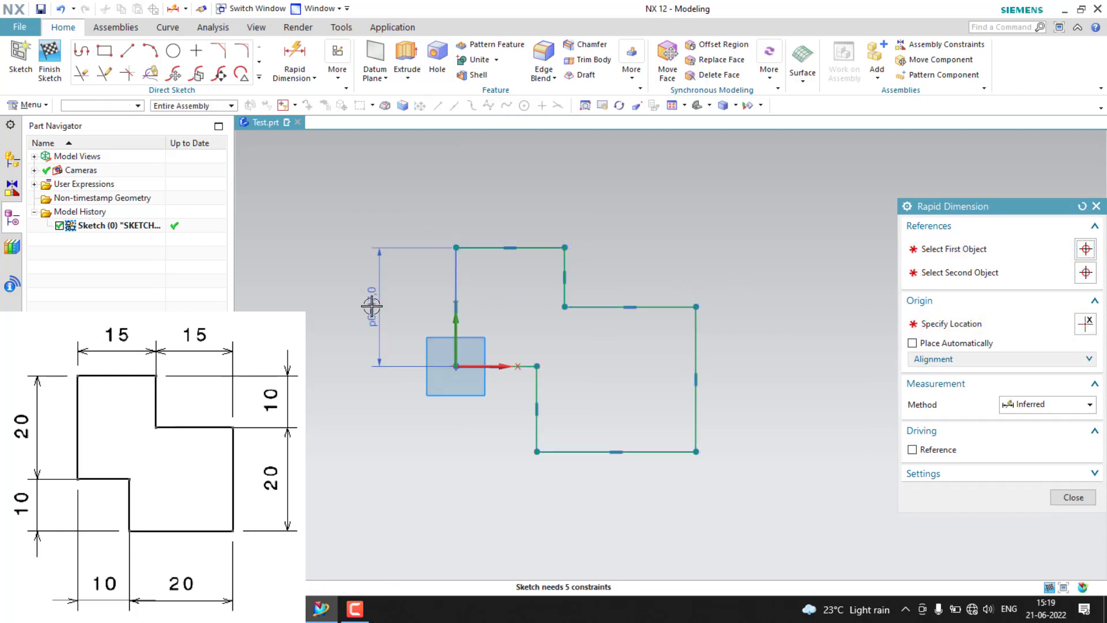
click(372, 306)
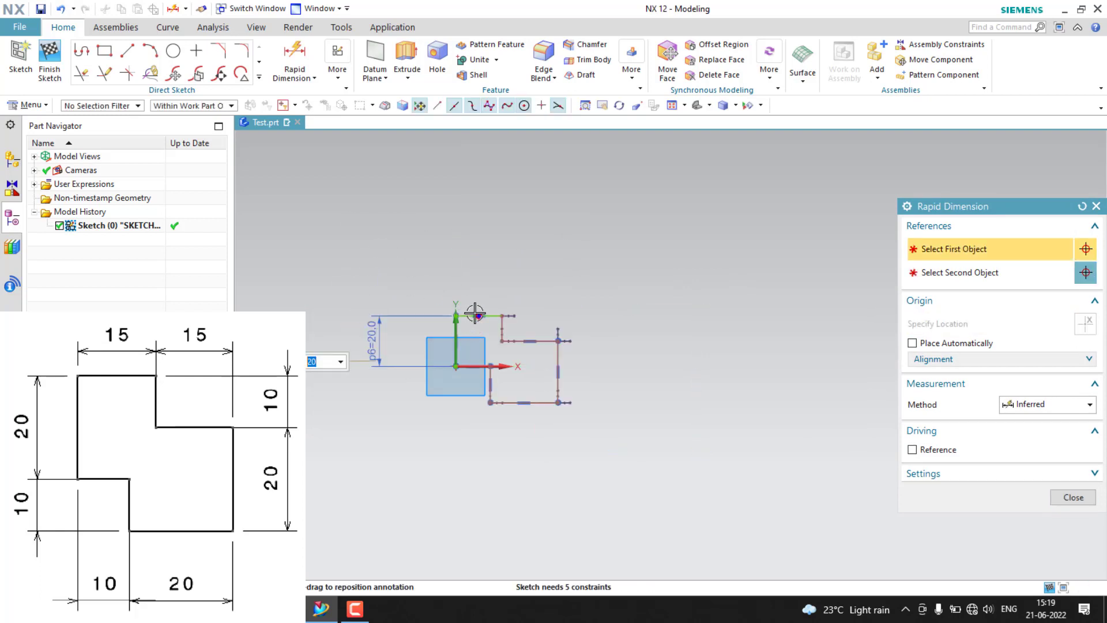
click(458, 316)
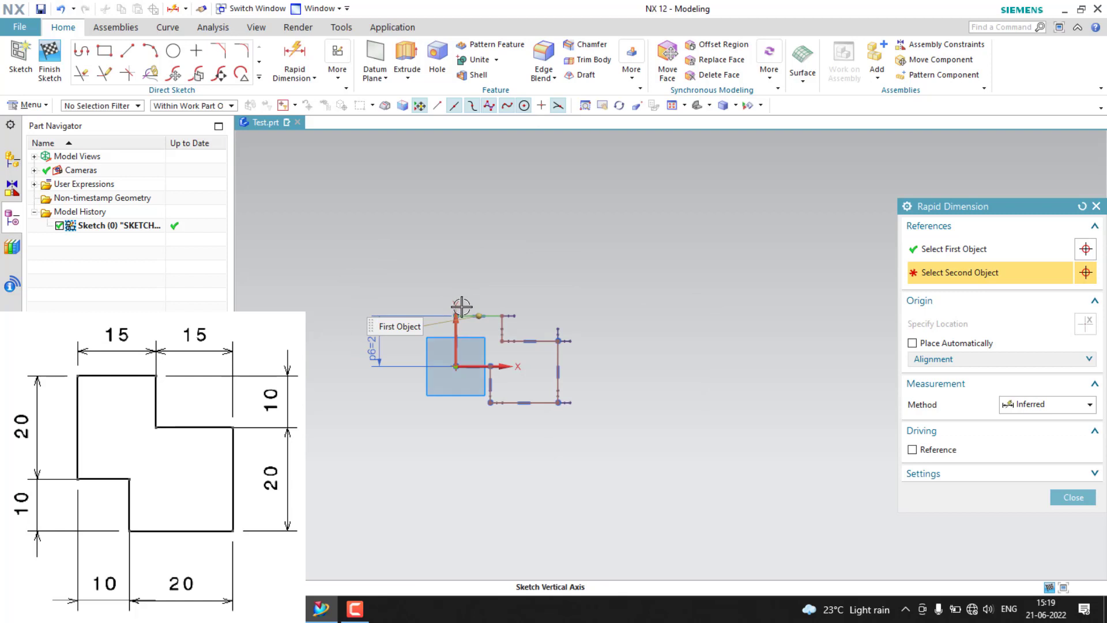
key(Escape)
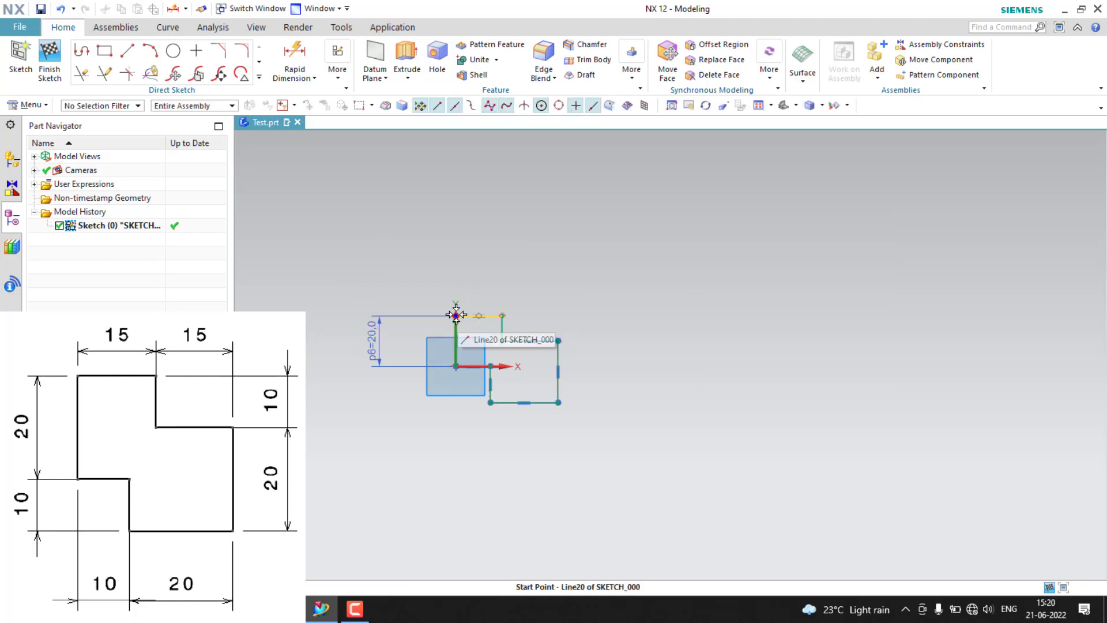
Dimension the profile's top edge and the adjoining horizontal shoulder edge at 15 mm each, placing both dimensions above the outline
key(d)
click(464, 316)
click(468, 248)
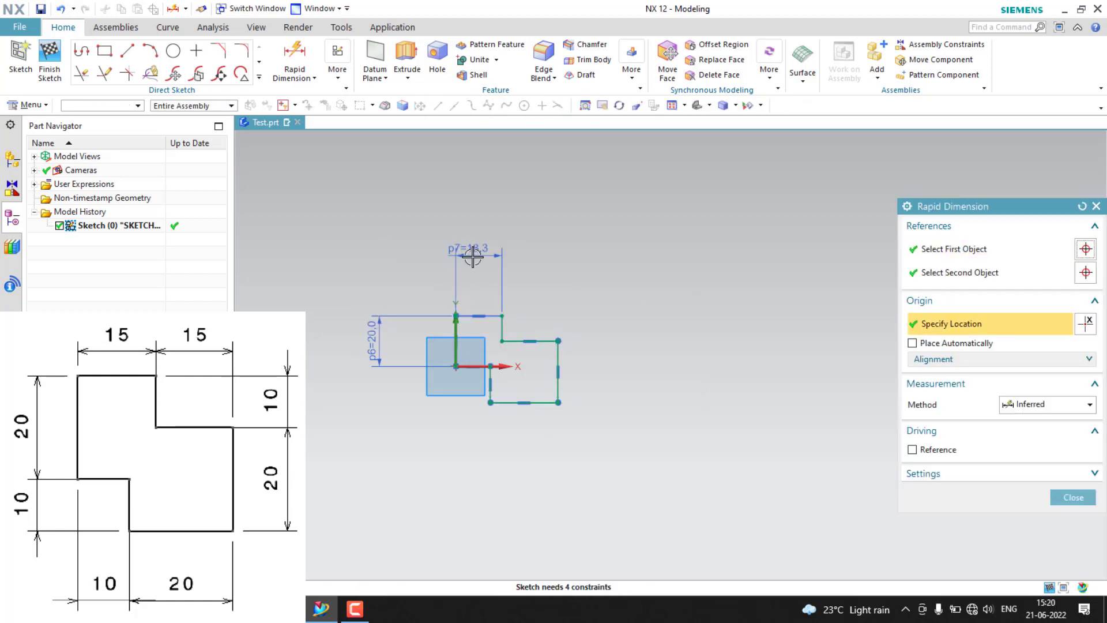
click(473, 256)
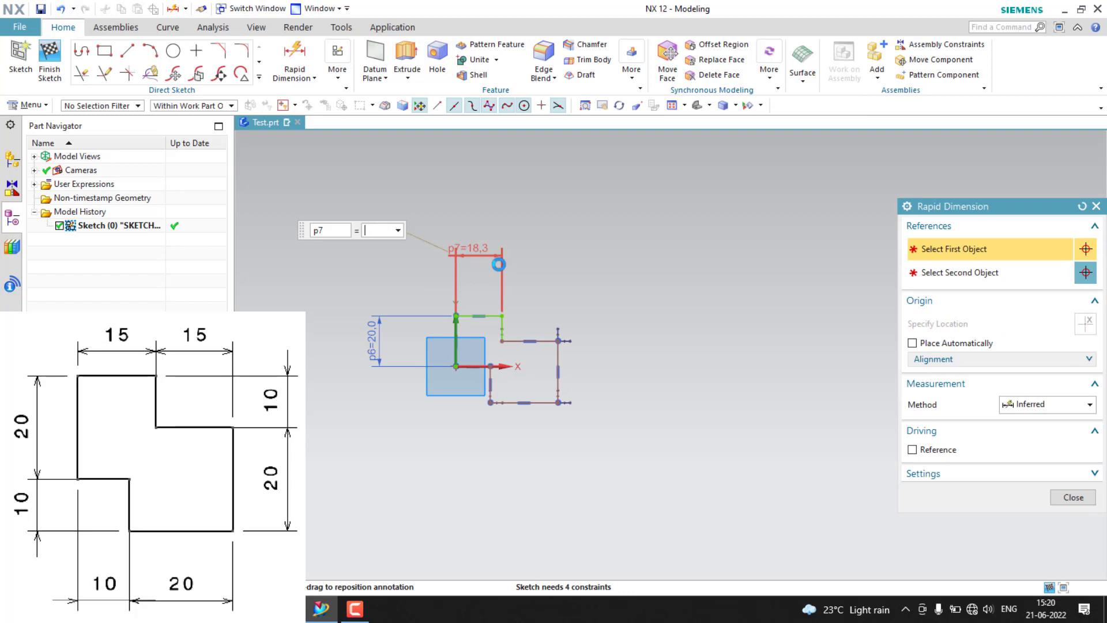
text(15)
key(Return)
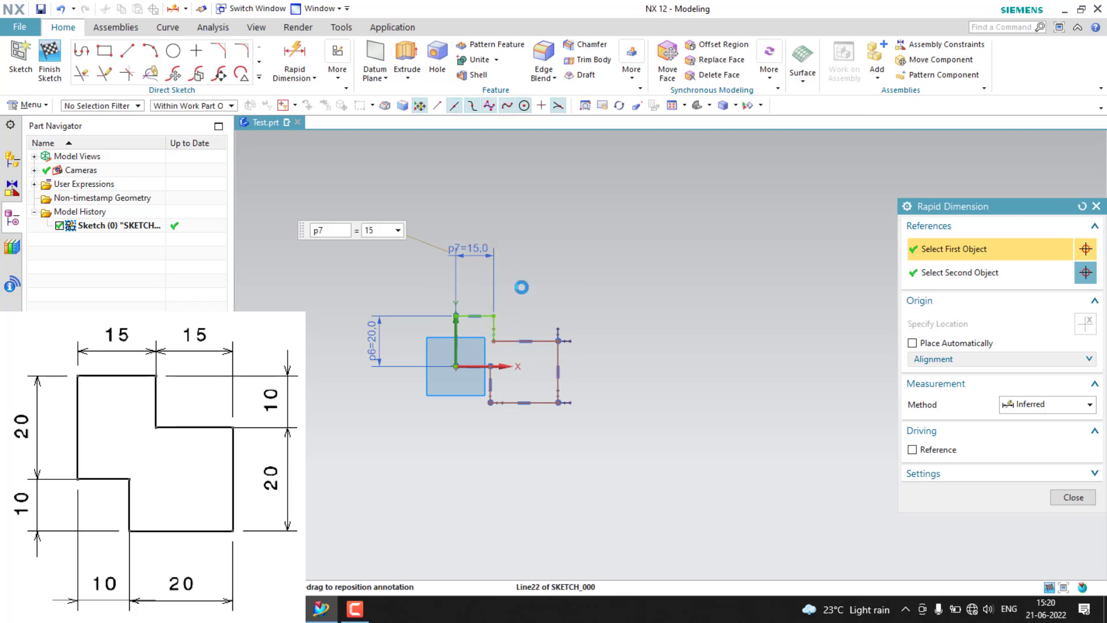
click(534, 252)
text(15)
key(Return)
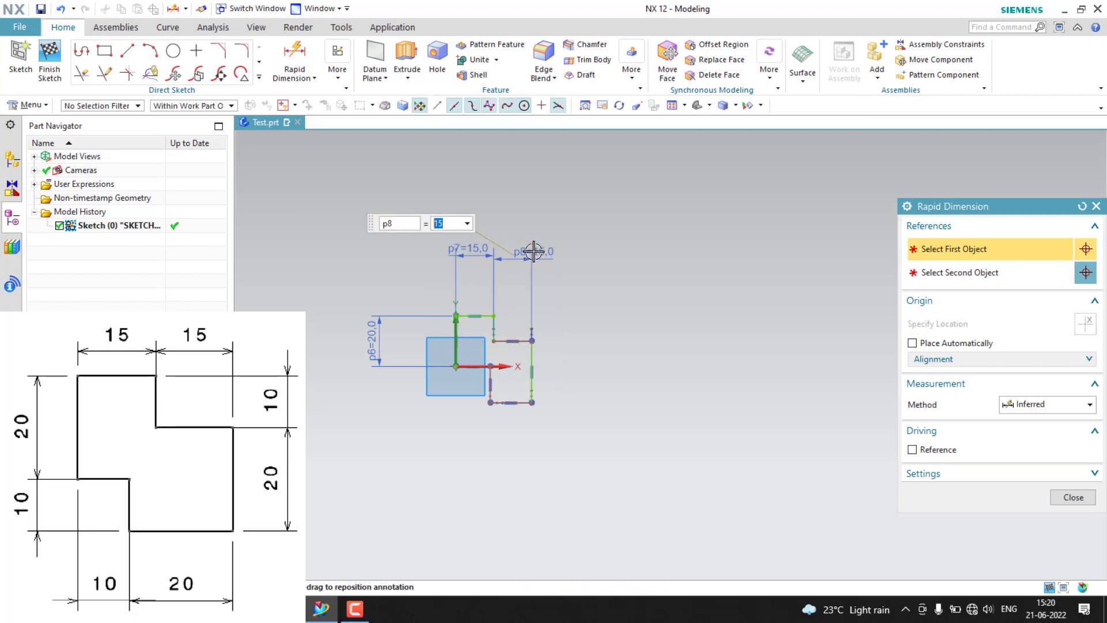
Set the upper step's vertical edge to 10 mm and the outer vertical edge below it to 20 mm
scroll(517, 339, down, 5)
scroll(517, 331, up, 10)
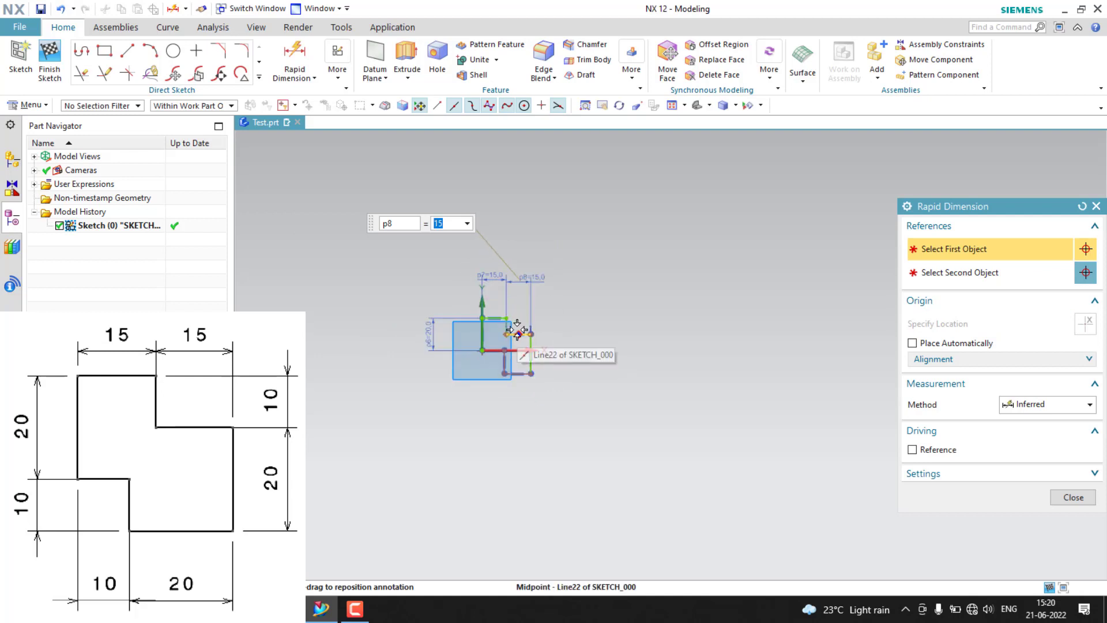
click(466, 306)
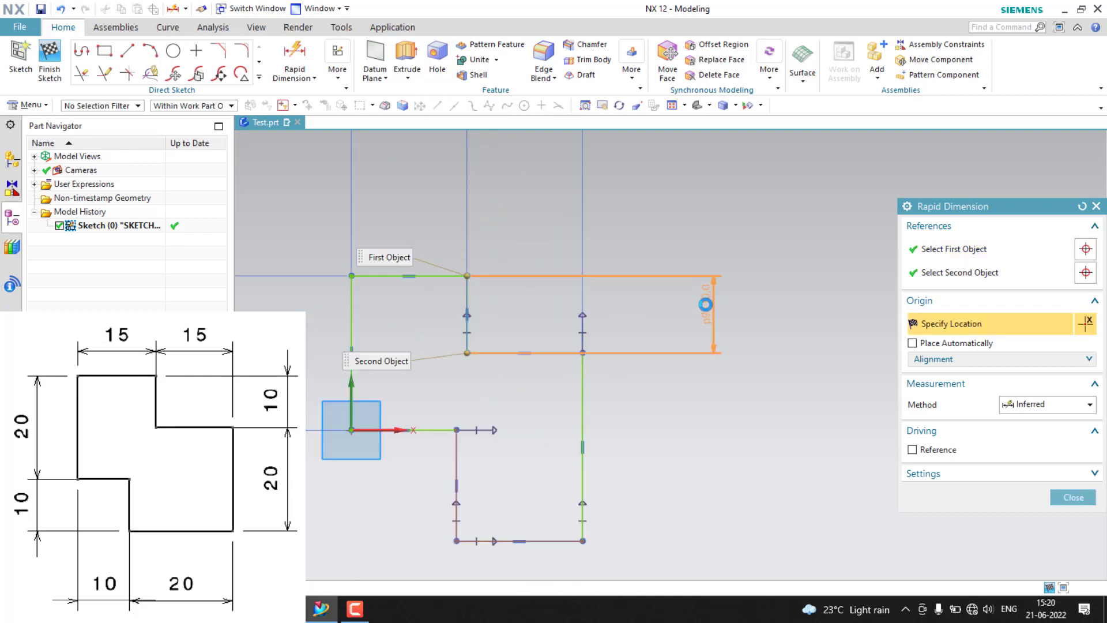
click(706, 306)
text(10)
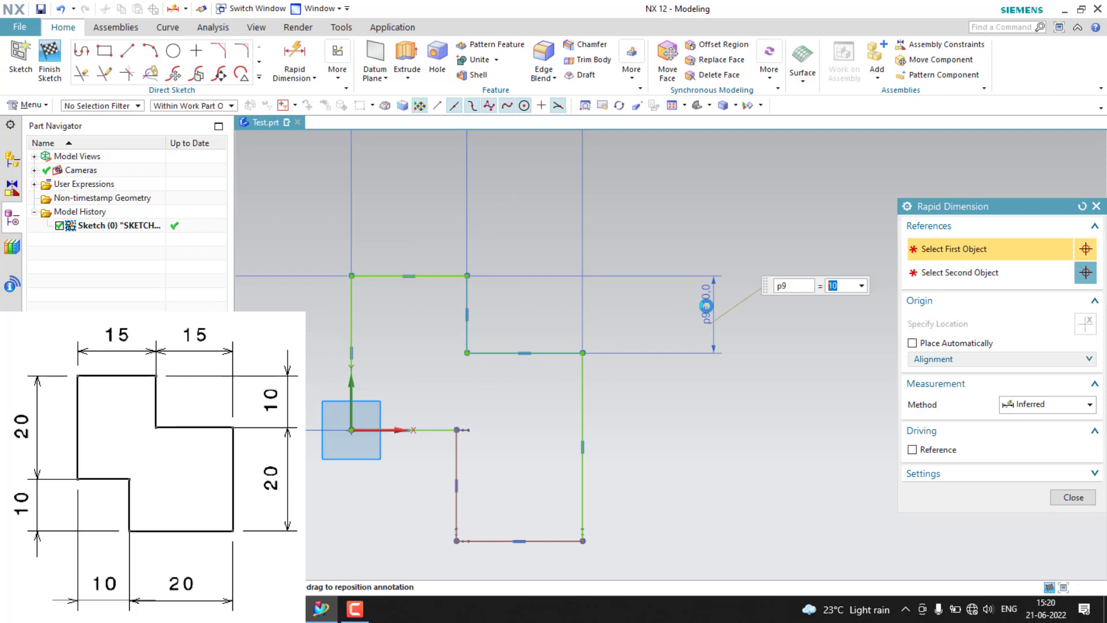
click(584, 398)
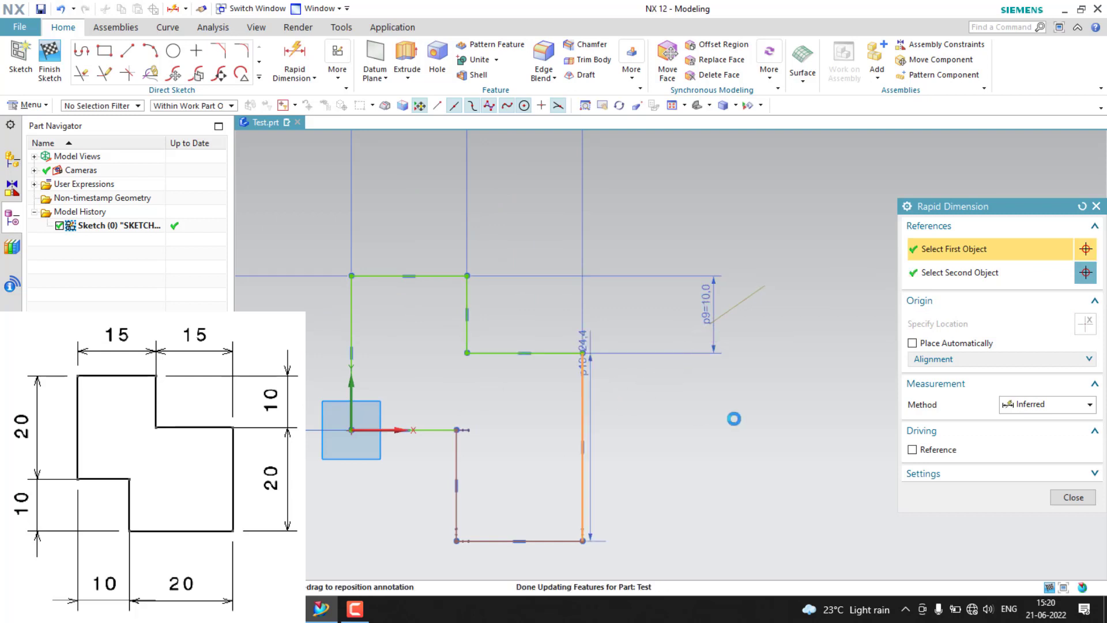
click(734, 415)
text(20)
key(Return)
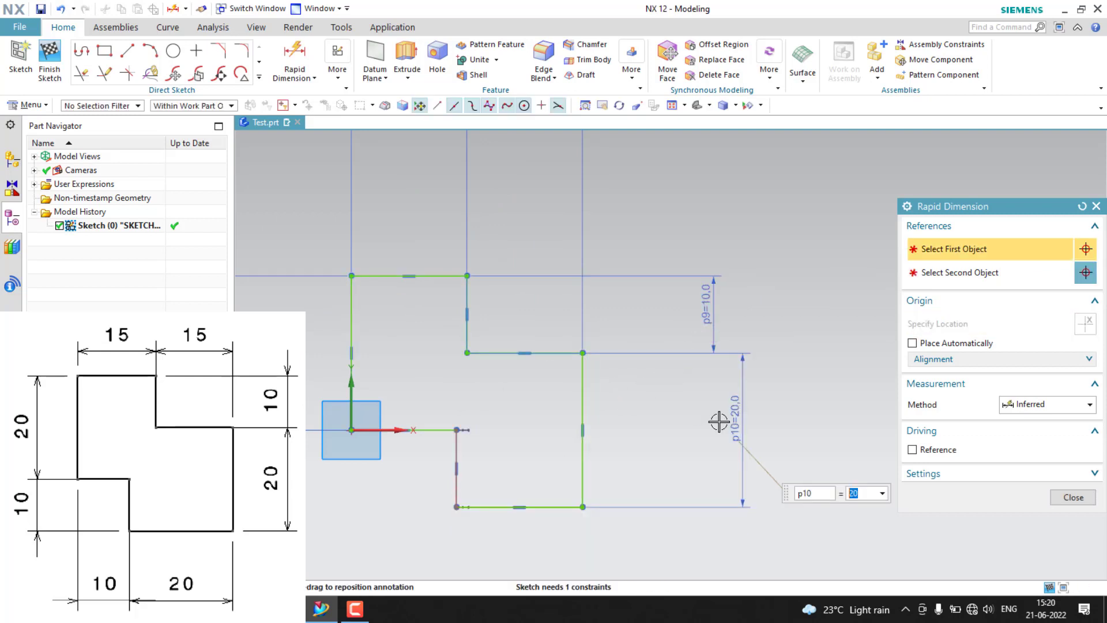
Add a Rapid Dimension below the profile's bottom edge and set its length to 20 mm
click(554, 509)
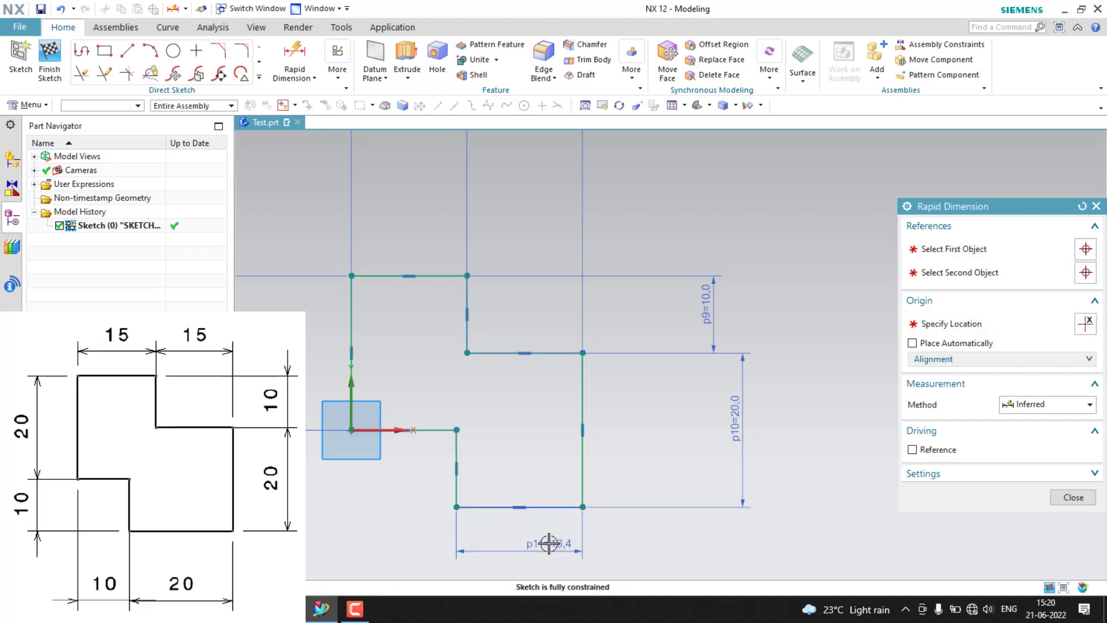
click(549, 544)
text(20)
key(Return)
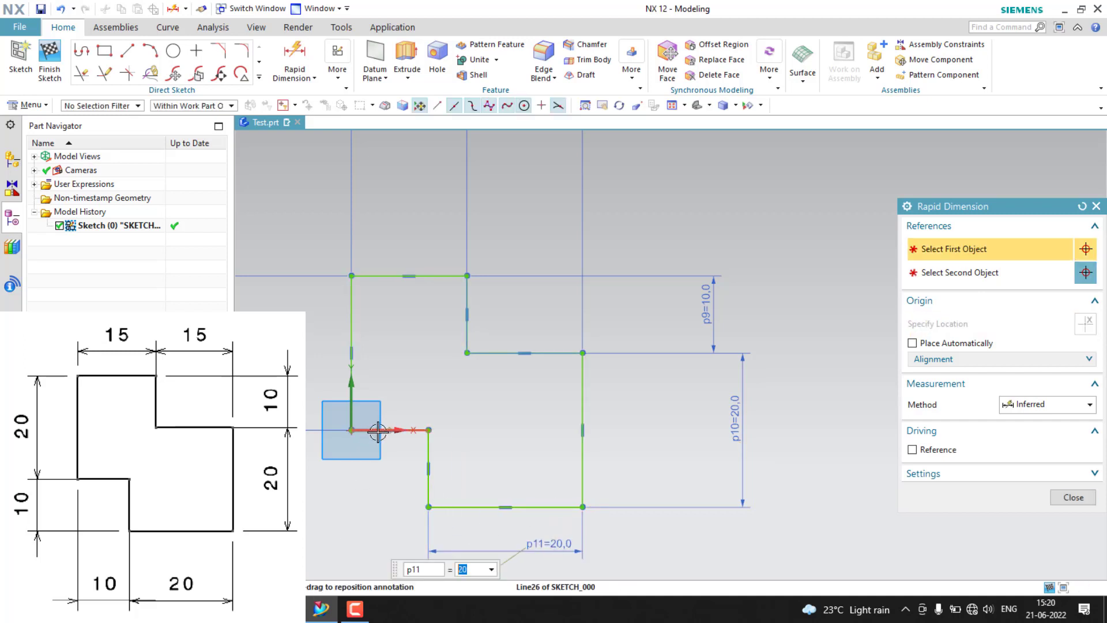
Try adding a Rapid Dimension to the short horizontal edge at the origin, and delete that dimension
click(358, 431)
click(360, 534)
key(Return)
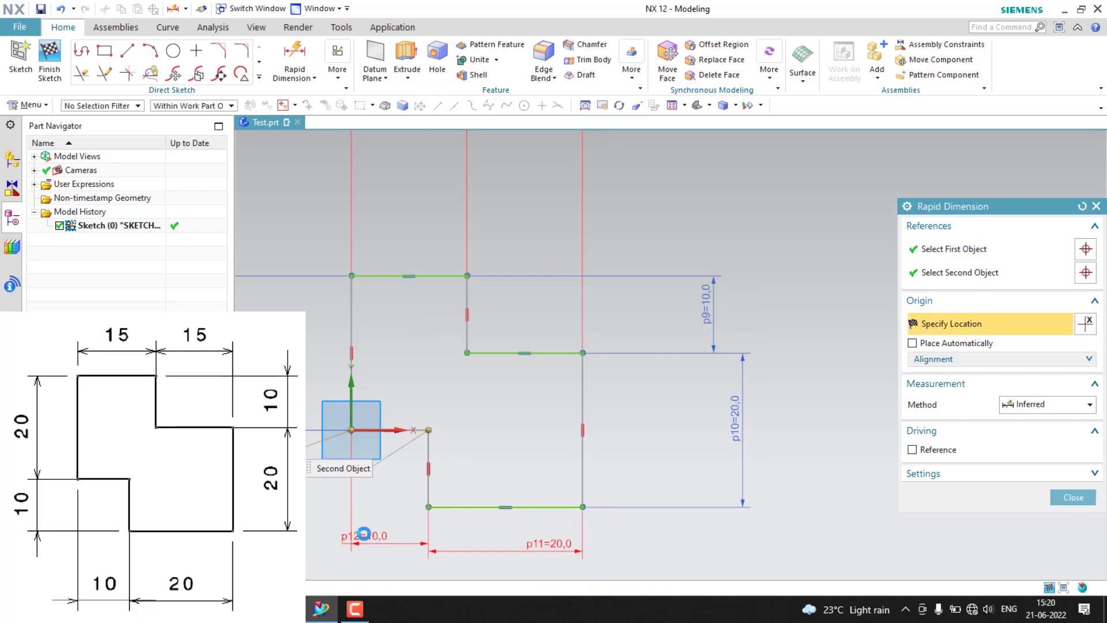
key(Escape)
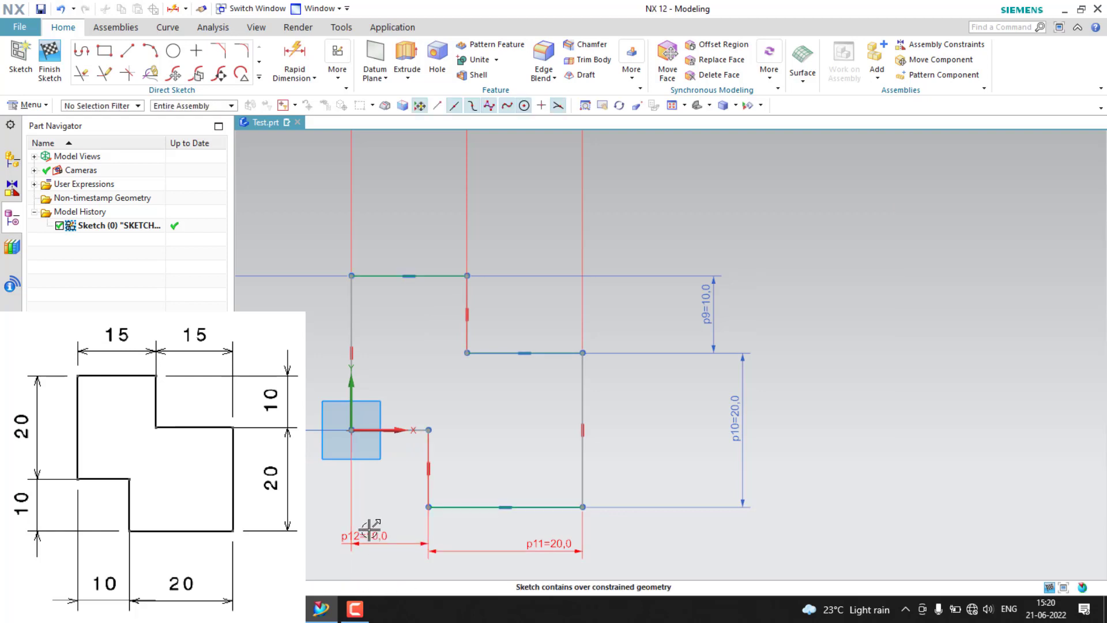
click(374, 551)
key(Delete)
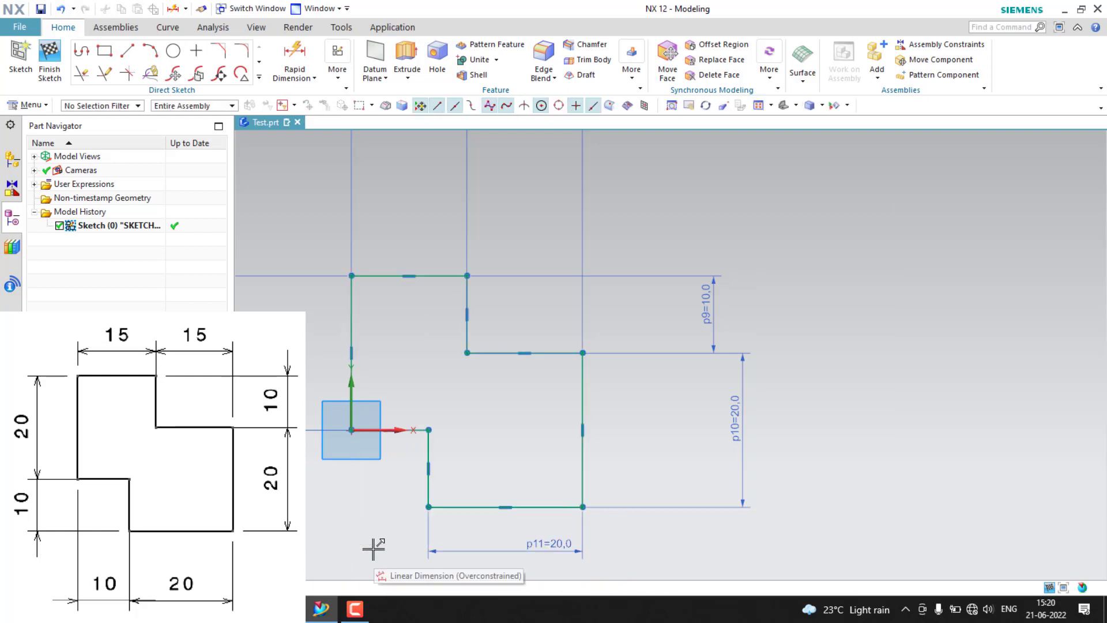
scroll(715, 552, down, 2)
scroll(512, 520, down, 2)
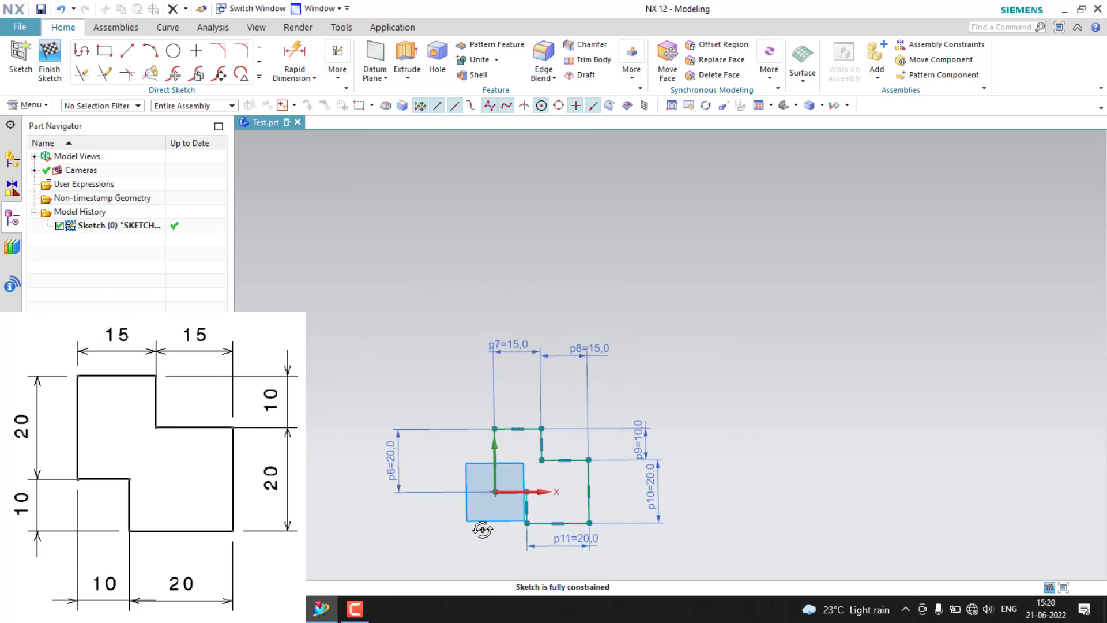
scroll(487, 527, up, 3)
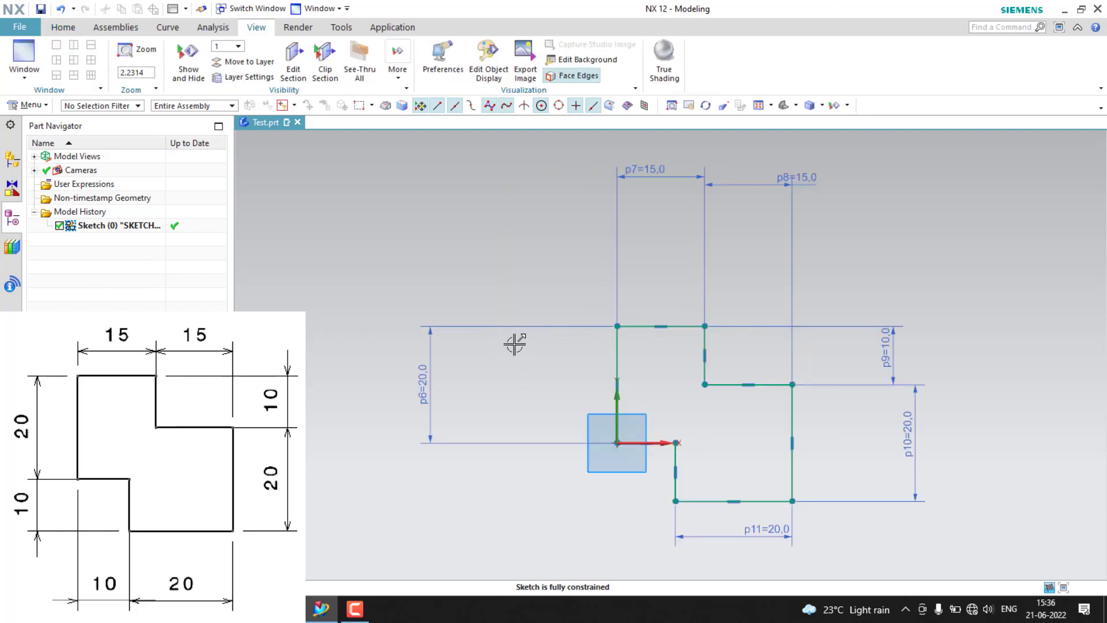
scroll(522, 251, up, 1)
middle_drag(521, 250, 500, 252)
right_drag(501, 252, 561, 252)
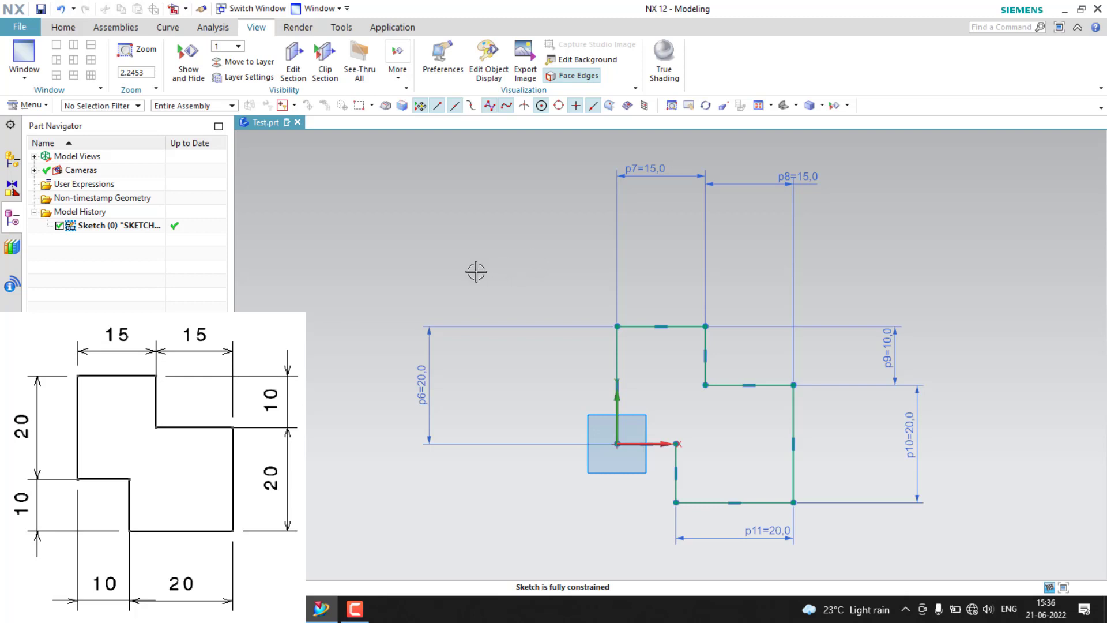
click(360, 251)
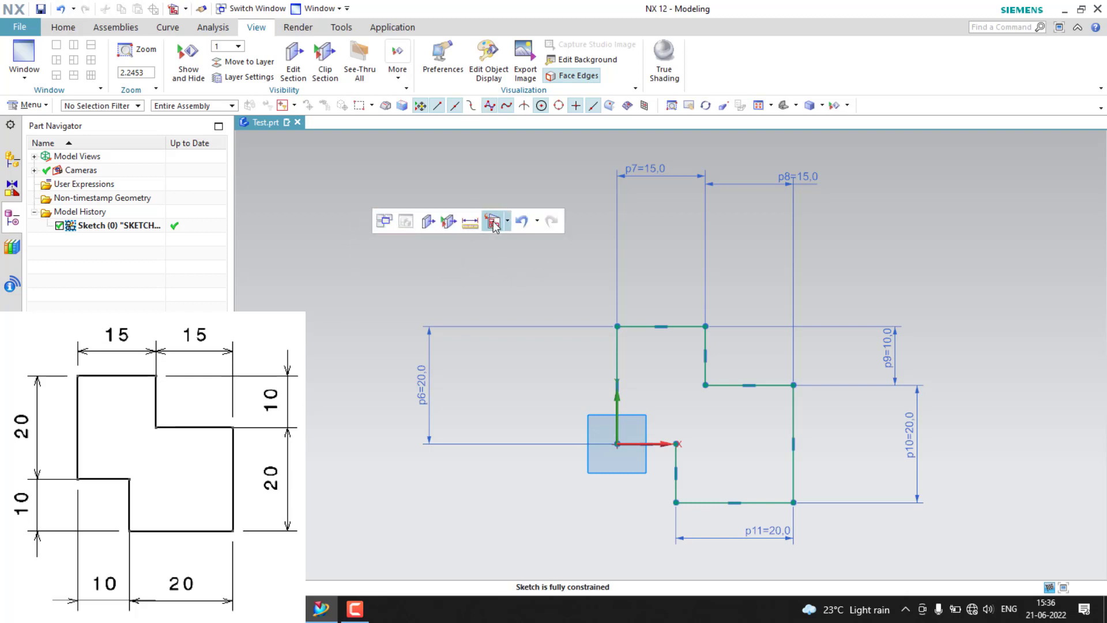
click(552, 196)
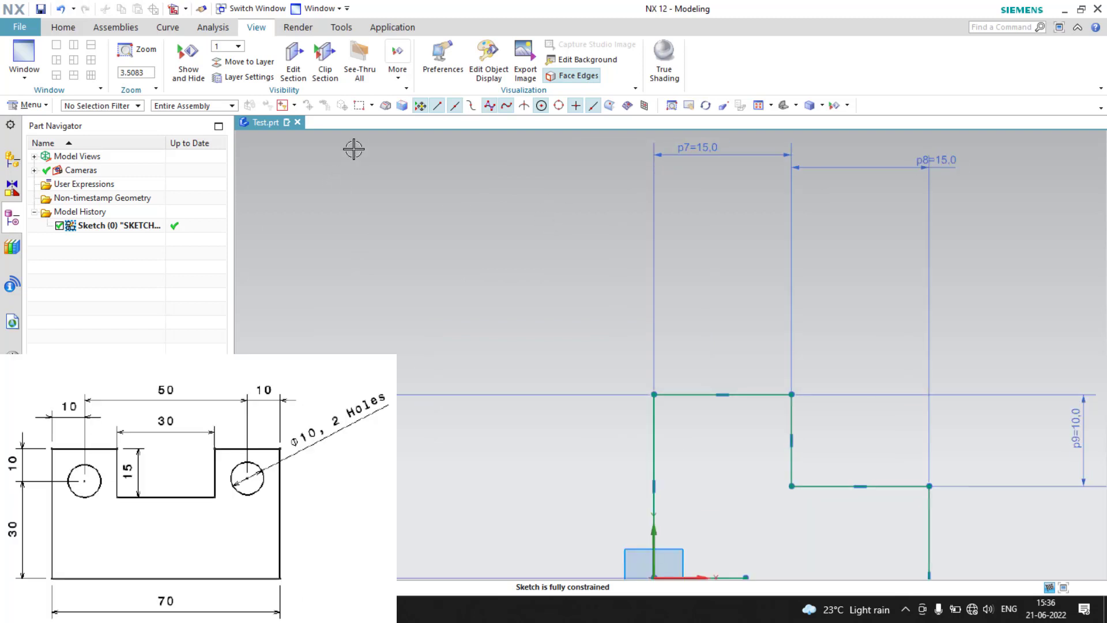
Delete the entire double-stepped profile sketch together with its dimensions
scroll(369, 162, down, 4)
drag(346, 134, 657, 373)
key(Delete)
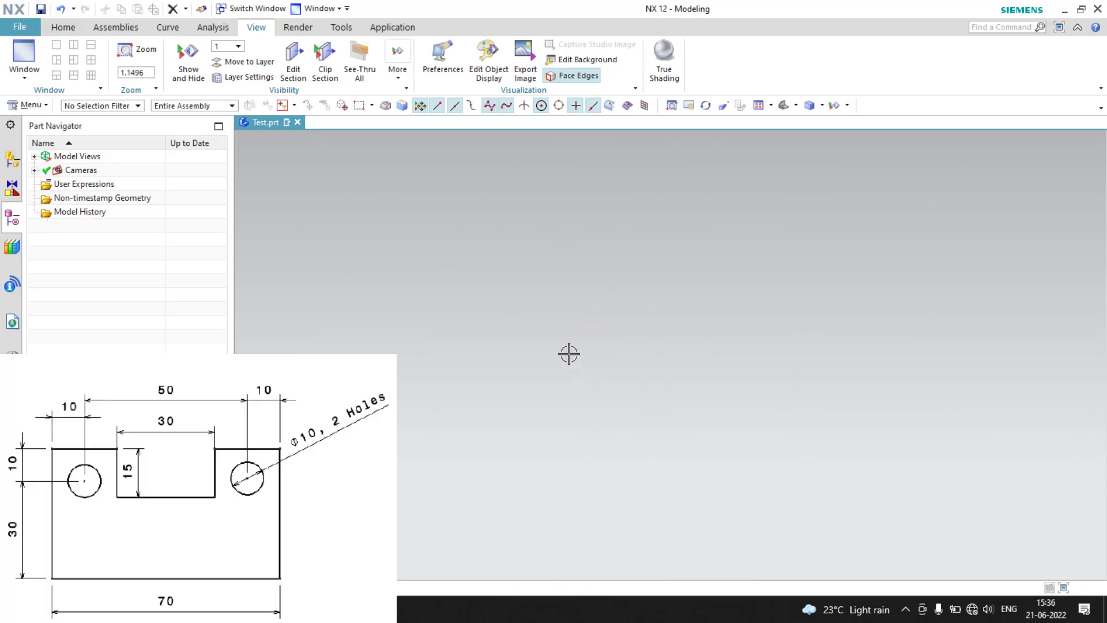
Create a new sketch of type On Plane, using the inferred plane and horizontal reference
click(689, 107)
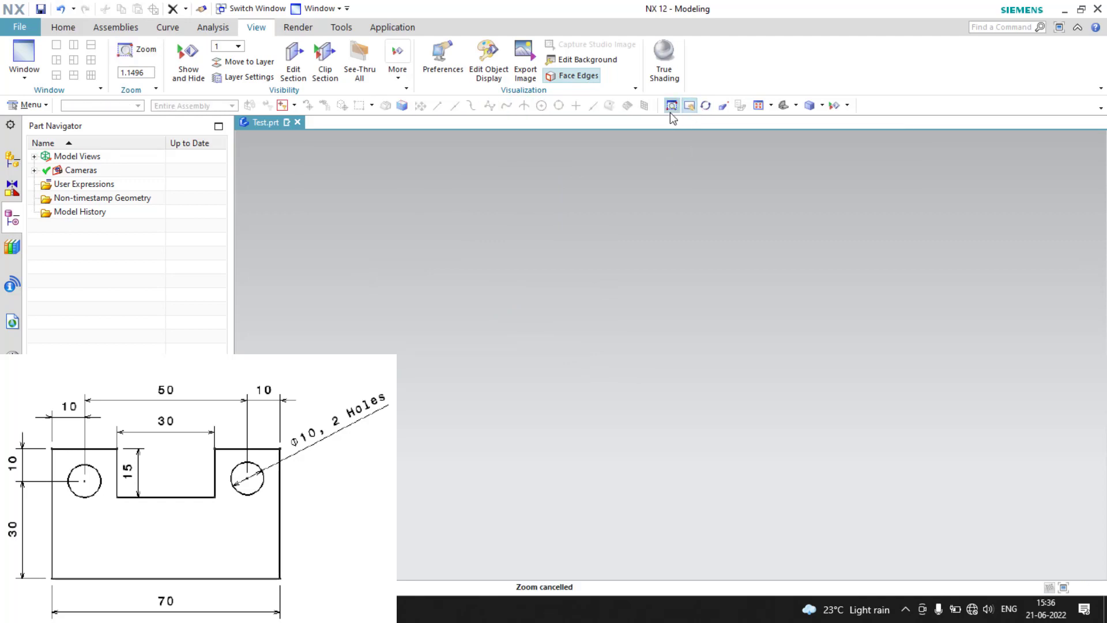
click(671, 109)
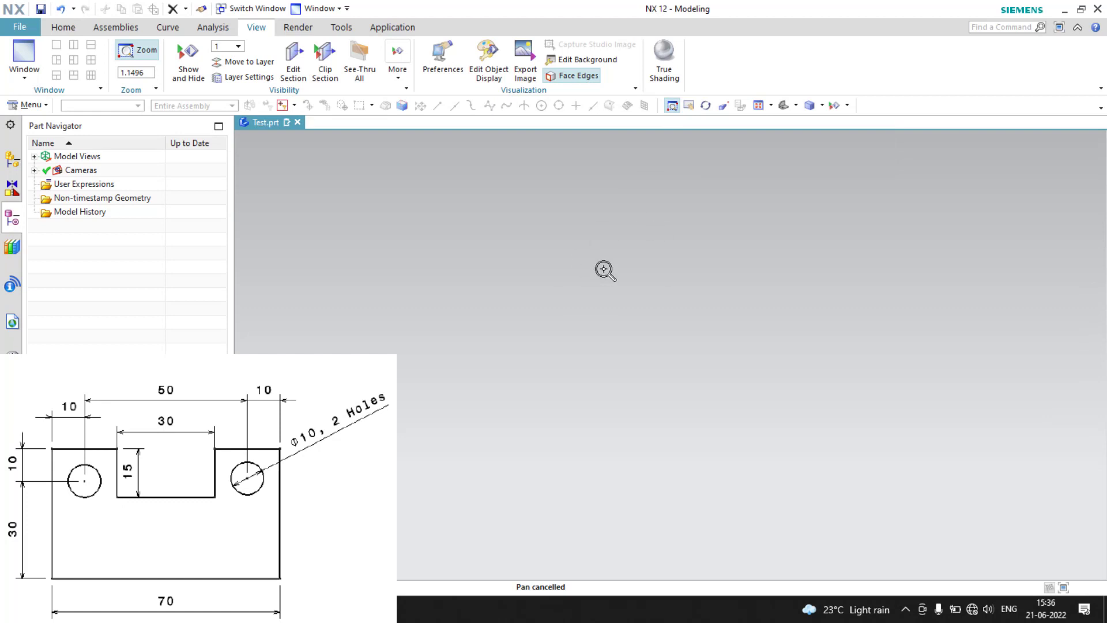
click(759, 107)
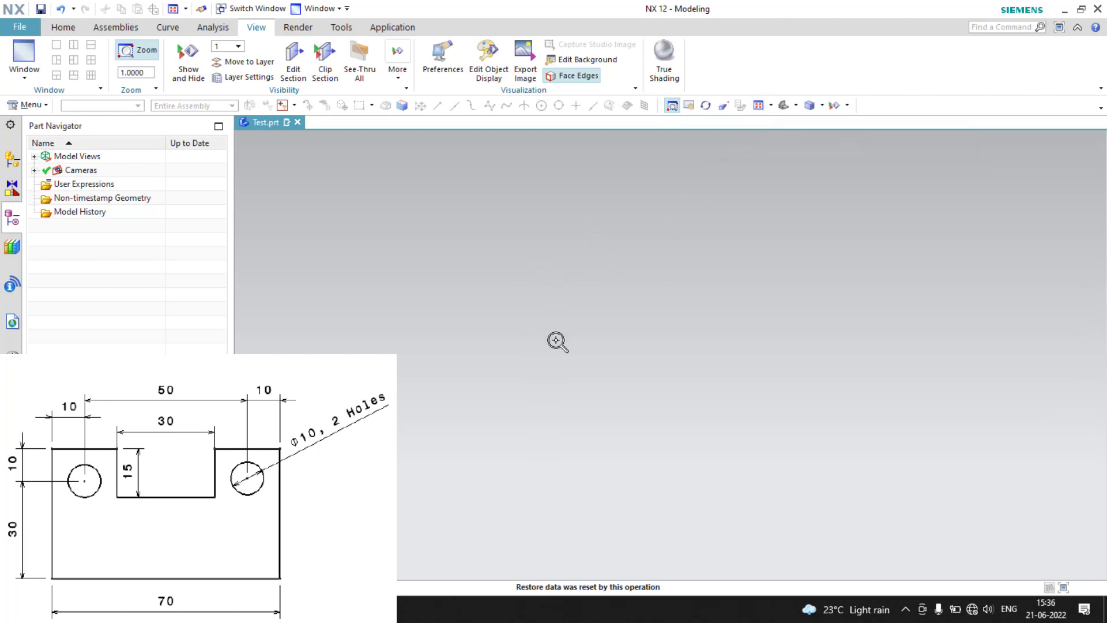
click(63, 27)
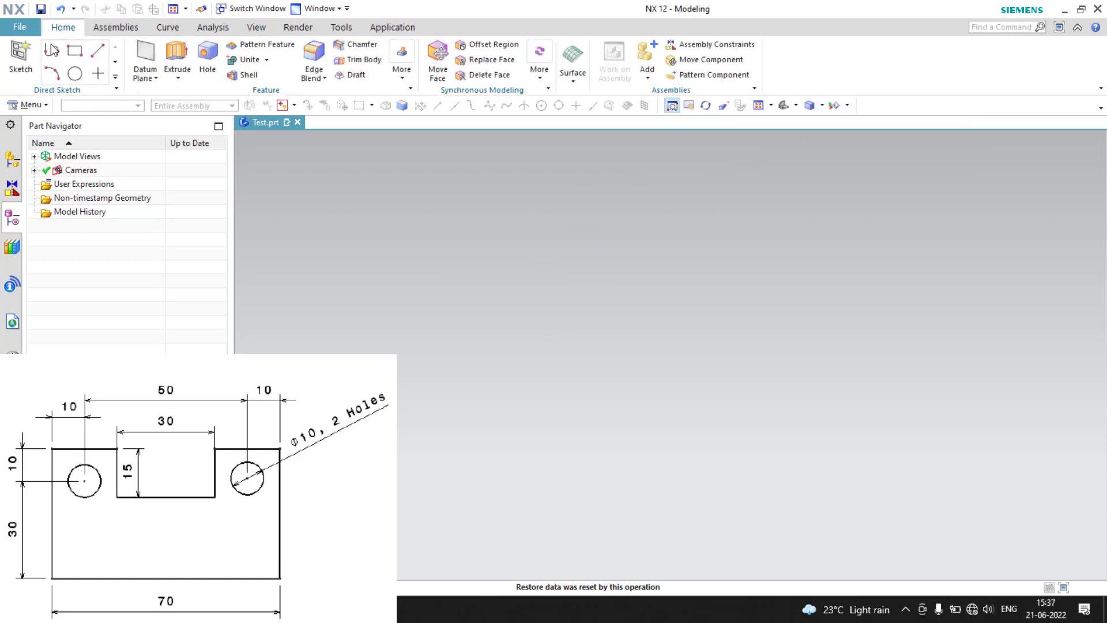
click(21, 60)
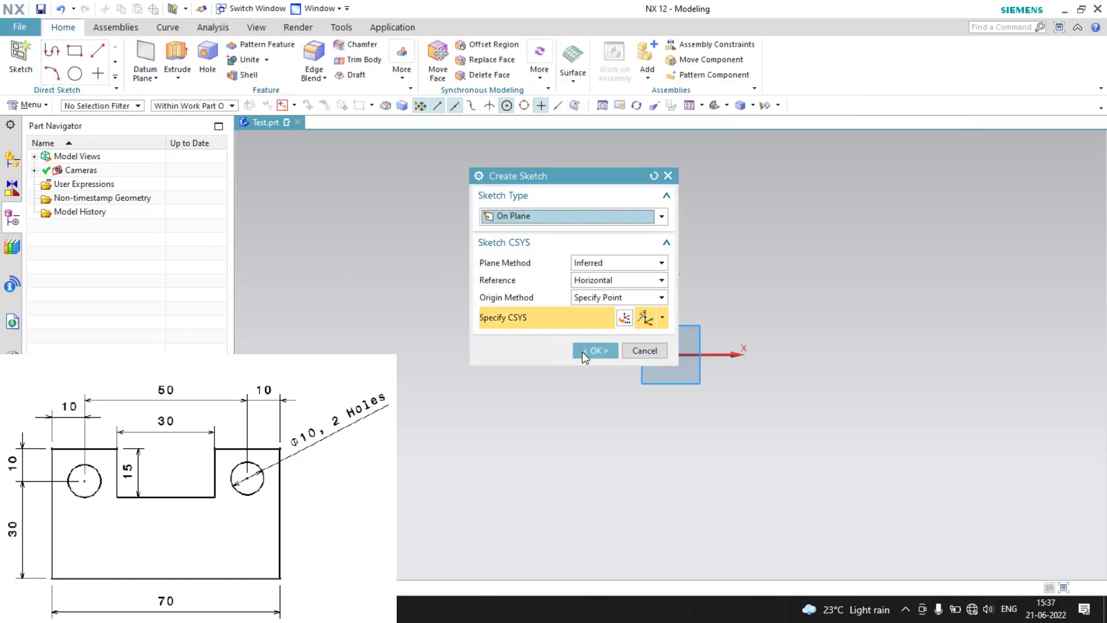
middle_click(423, 338)
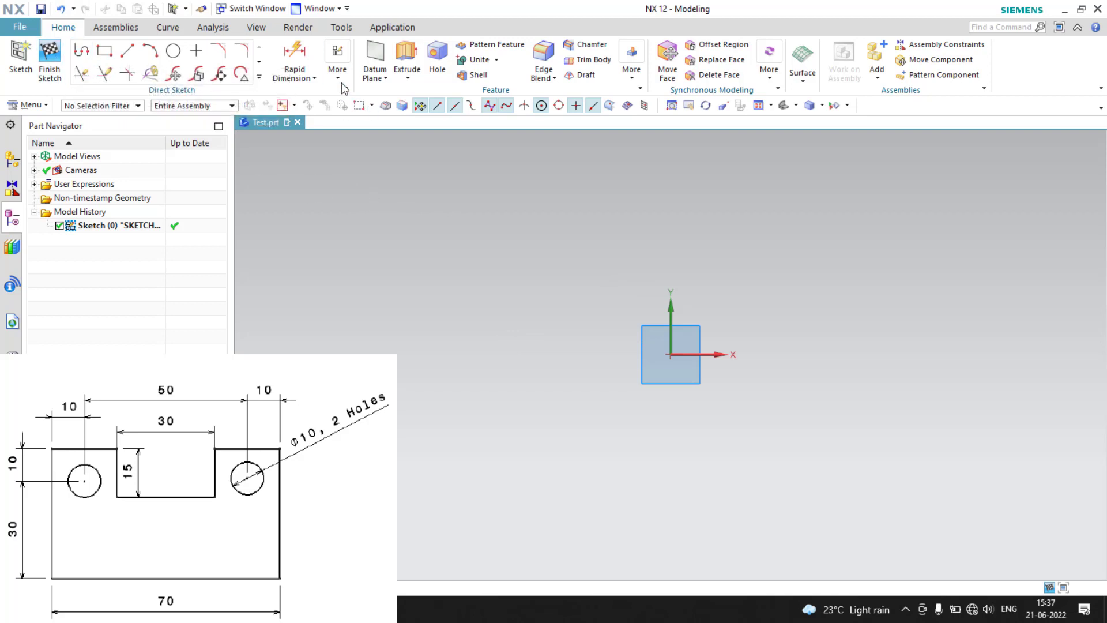
Turn off Continuous Auto Dimensioning for the new sketch
click(337, 62)
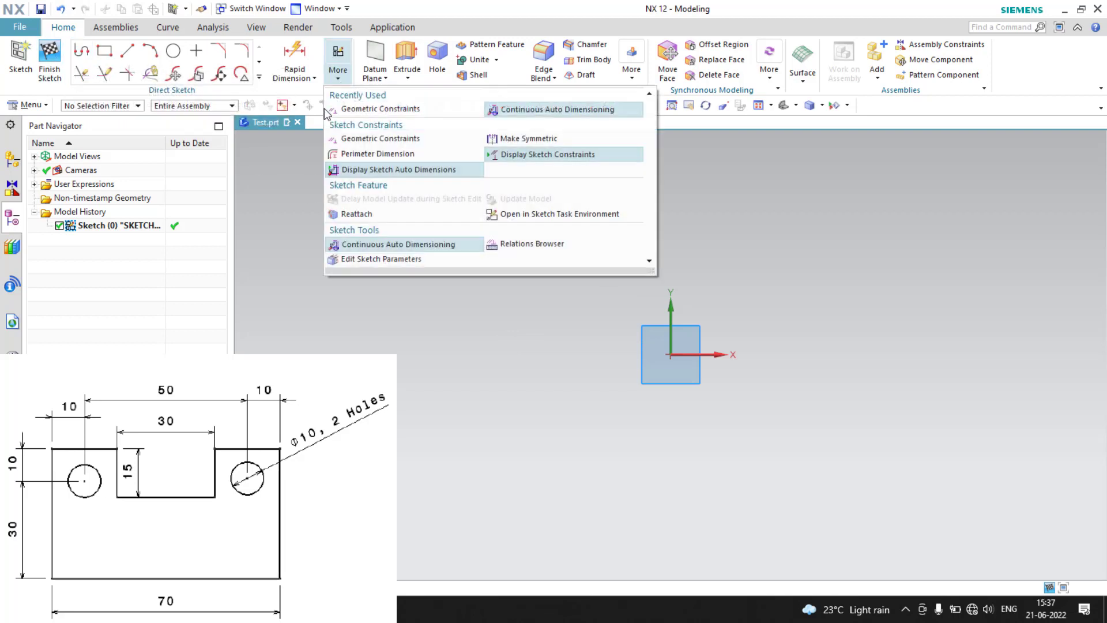
click(372, 246)
click(330, 75)
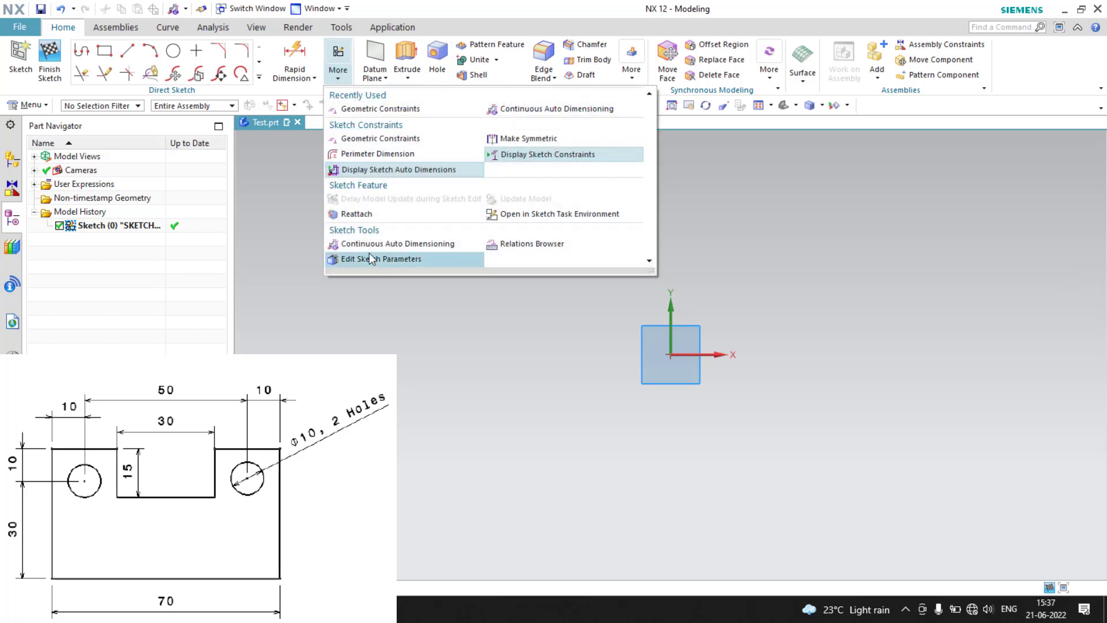
click(69, 56)
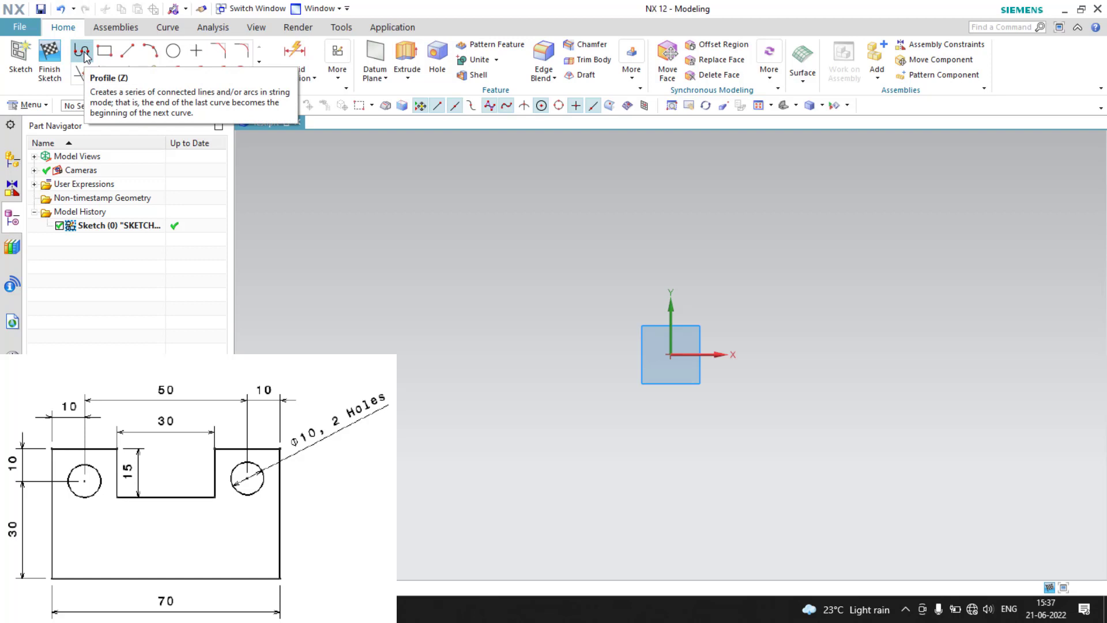
Draw half of the notched plate outline from the origin as a five-line Profile, with a lug top about 25 mm wide, ending above the origin
click(83, 53)
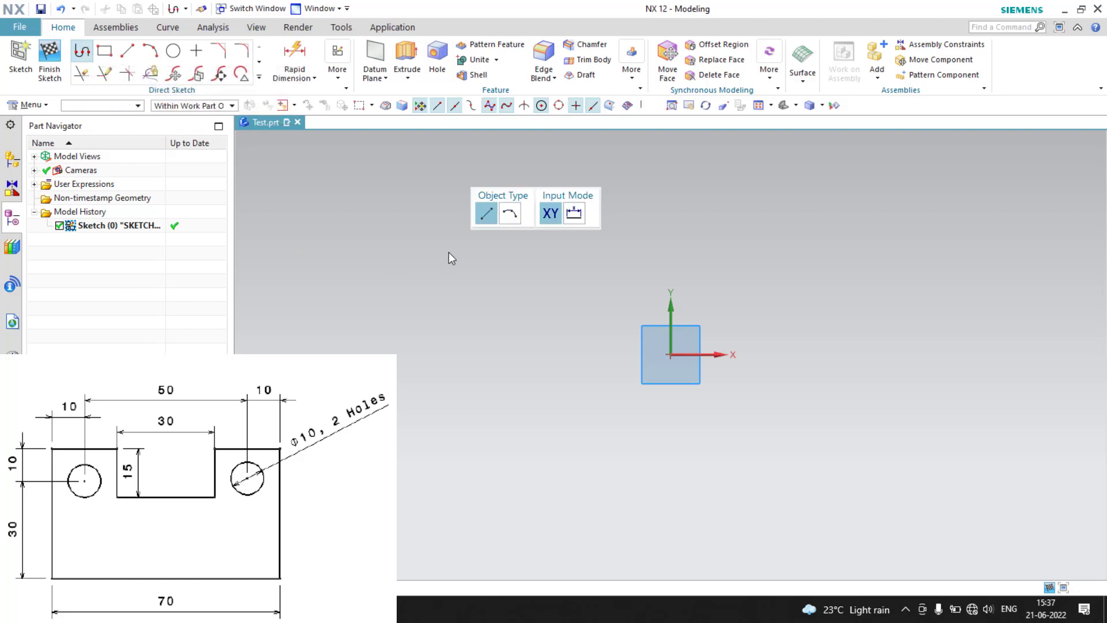
click(671, 354)
click(847, 354)
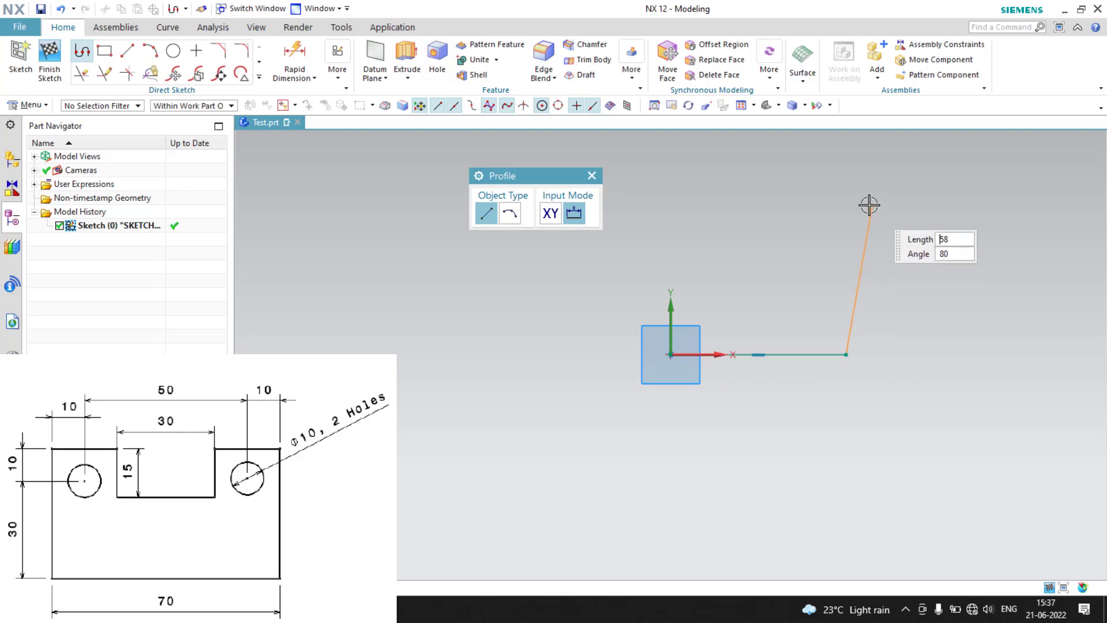
click(846, 192)
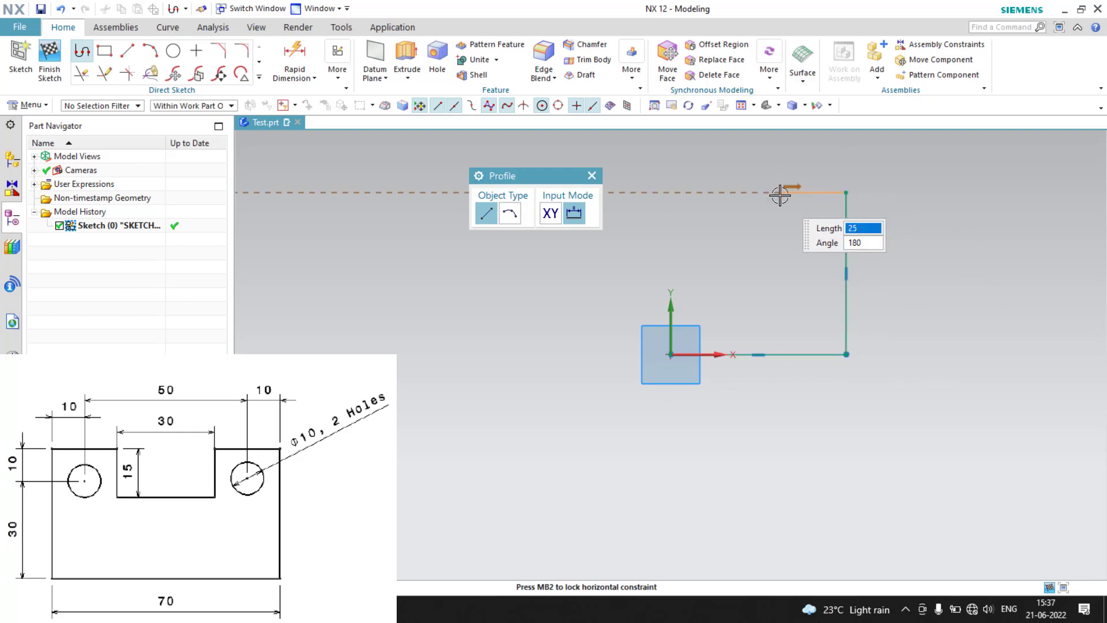
click(781, 193)
click(781, 261)
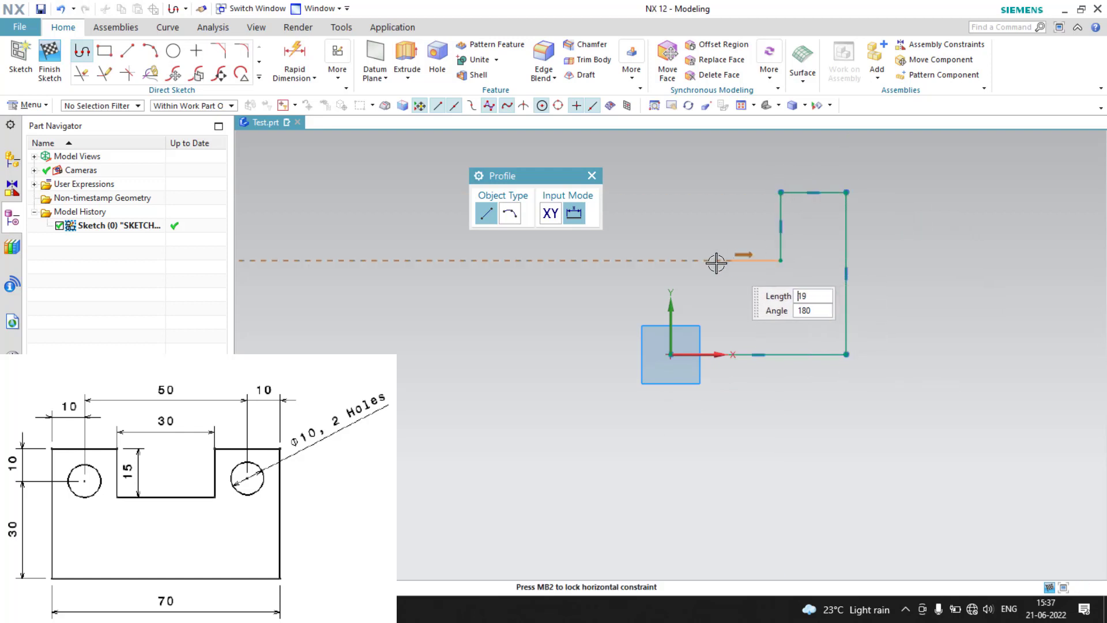
click(671, 261)
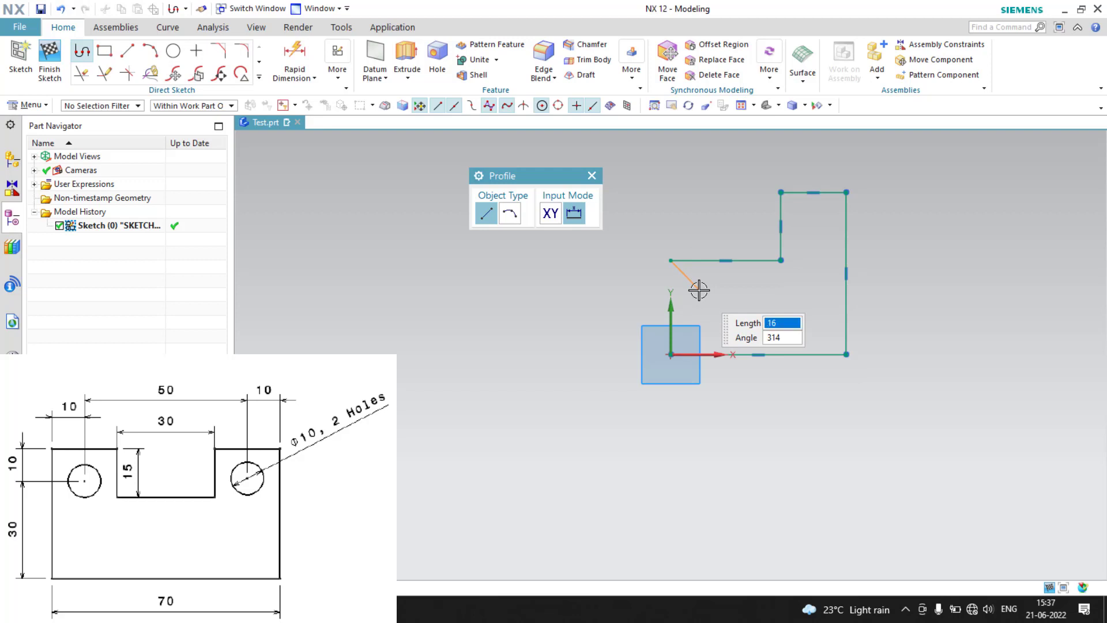
key(Escape)
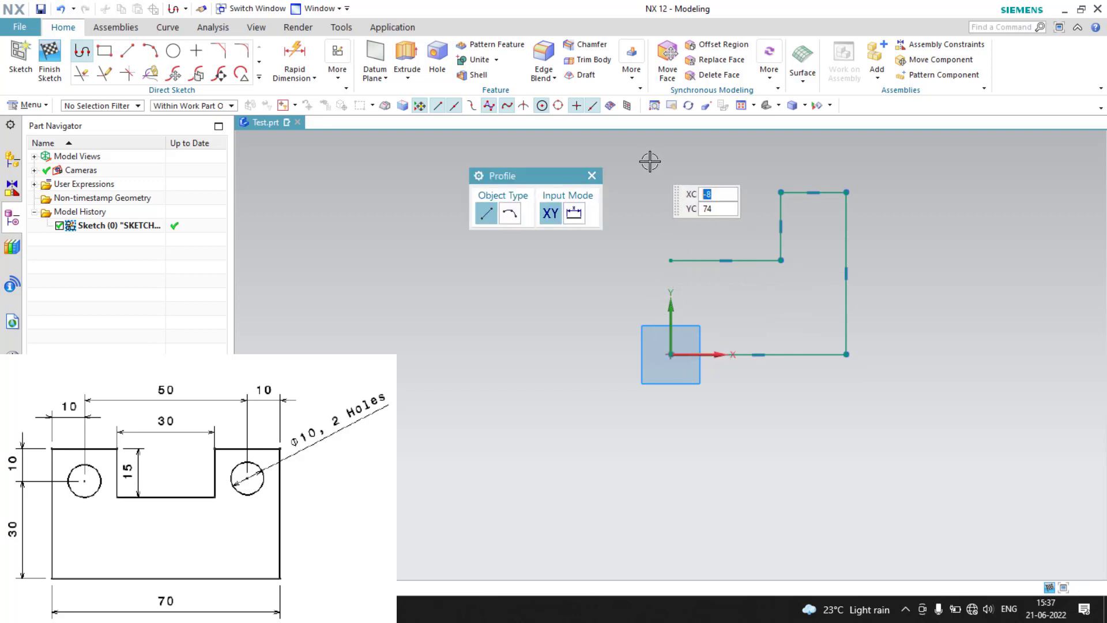
key(Escape)
Mirror the half outline about the sketch's vertical axis with Mirror Curve
mouse_move(639, 155)
mouse_down()
mouse_move(894, 393)
mouse_move(907, 422)
mouse_move(894, 410)
mouse_up()
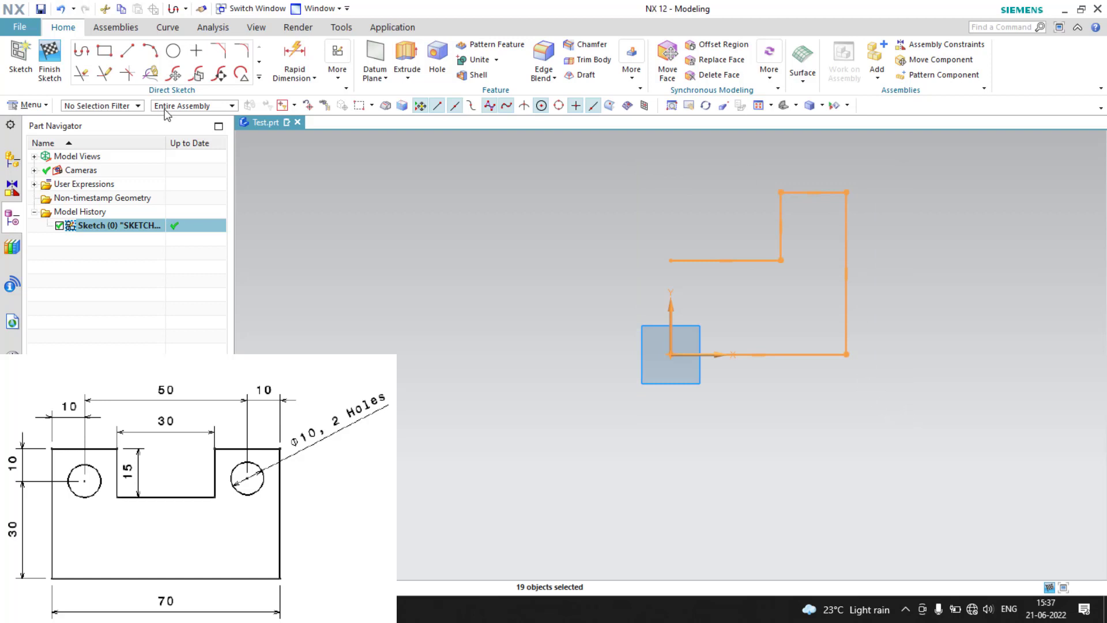
click(259, 76)
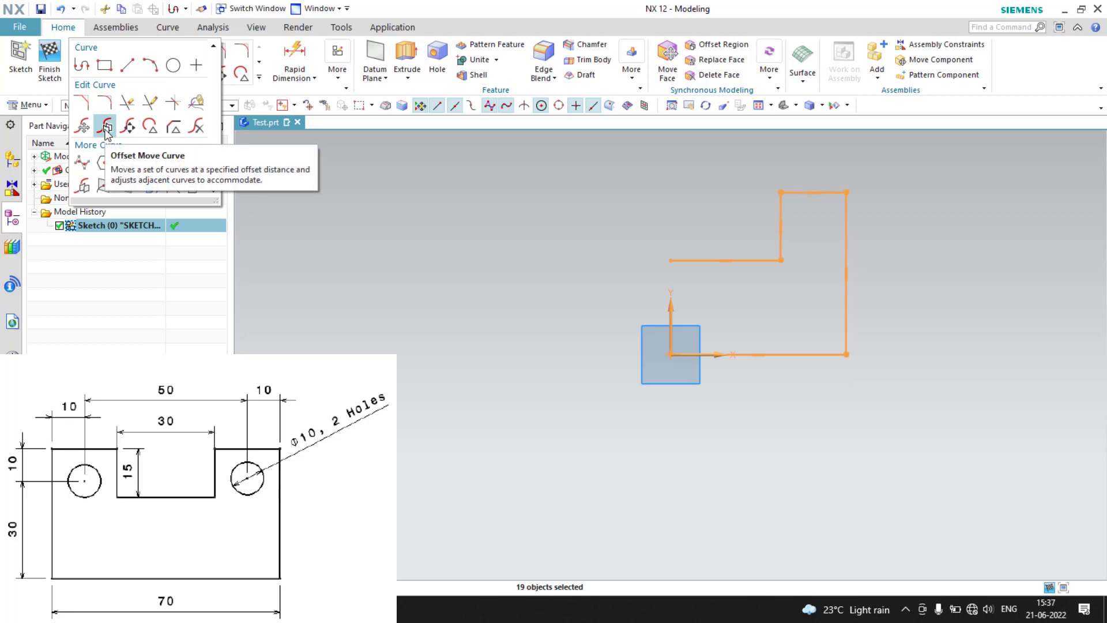
click(83, 187)
drag(591, 184, 460, 169)
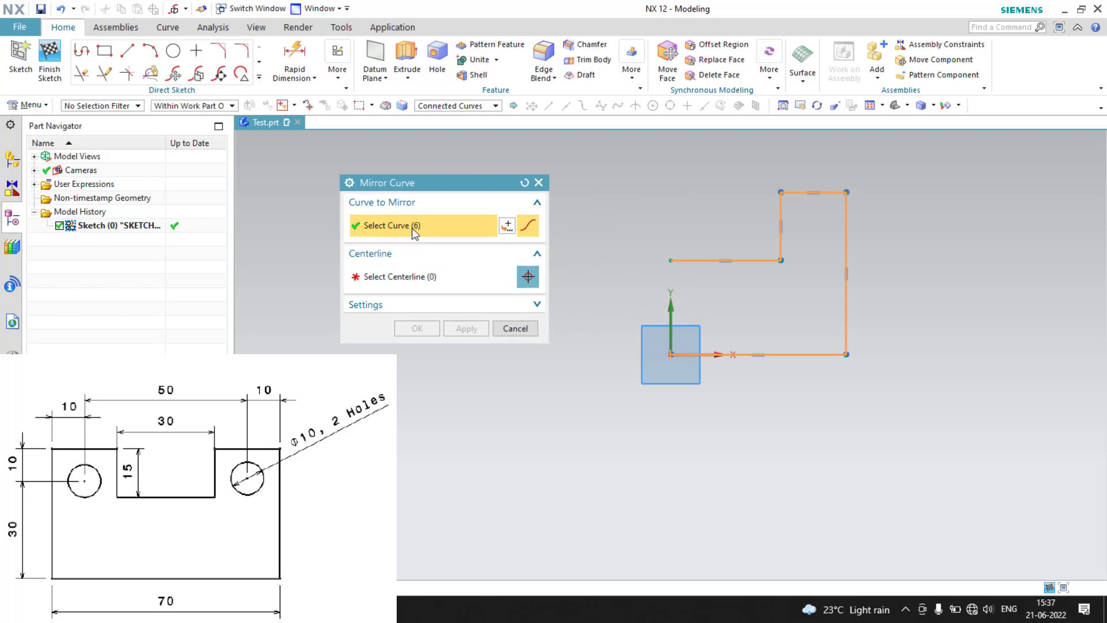
click(423, 283)
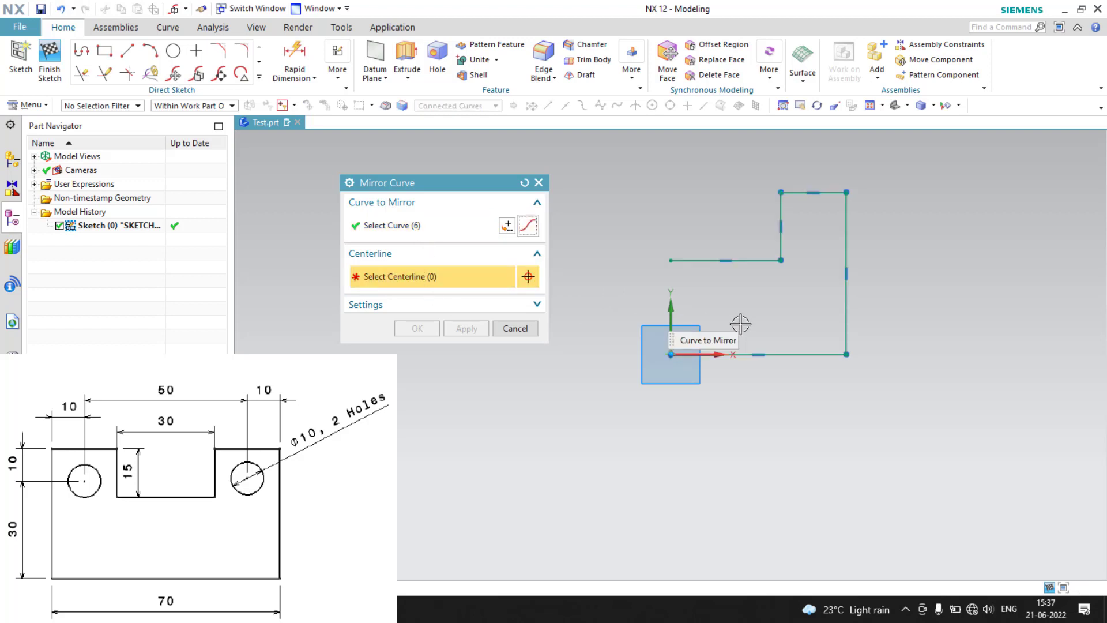
click(671, 309)
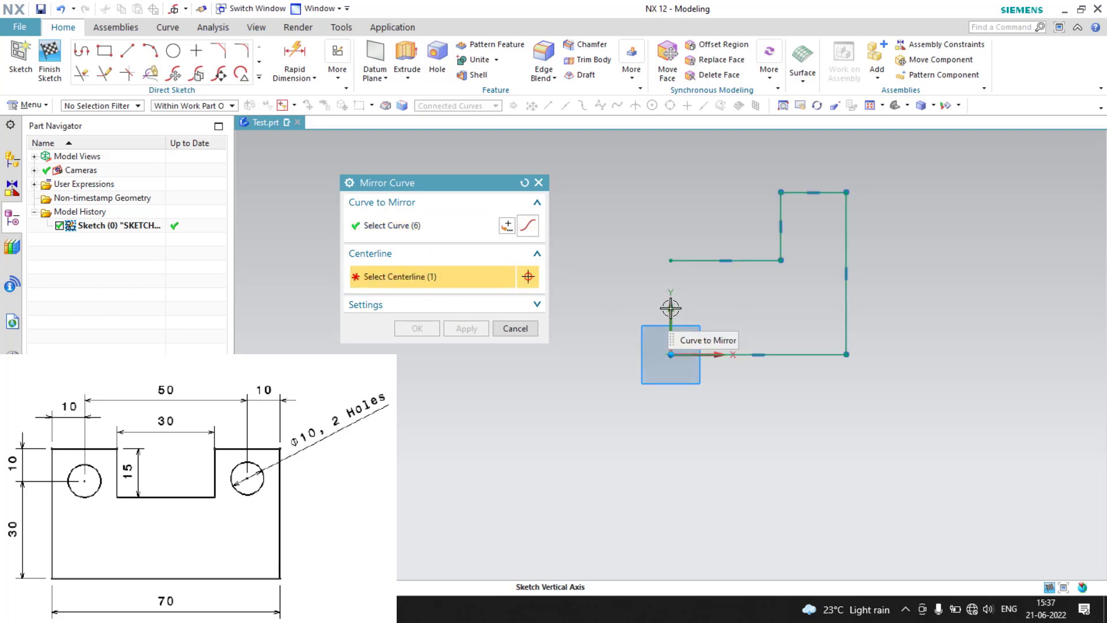
middle_click(640, 310)
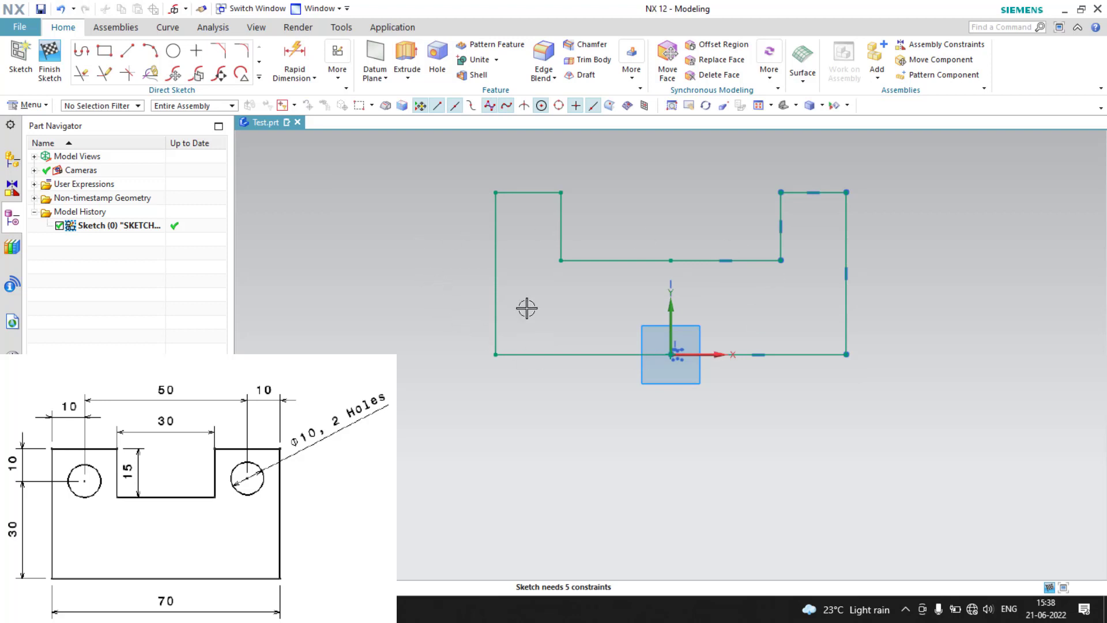
Draw a circle inside each of the plate's two upper lugs, the one in the mirrored lug about 17 mm in diameter
click(173, 50)
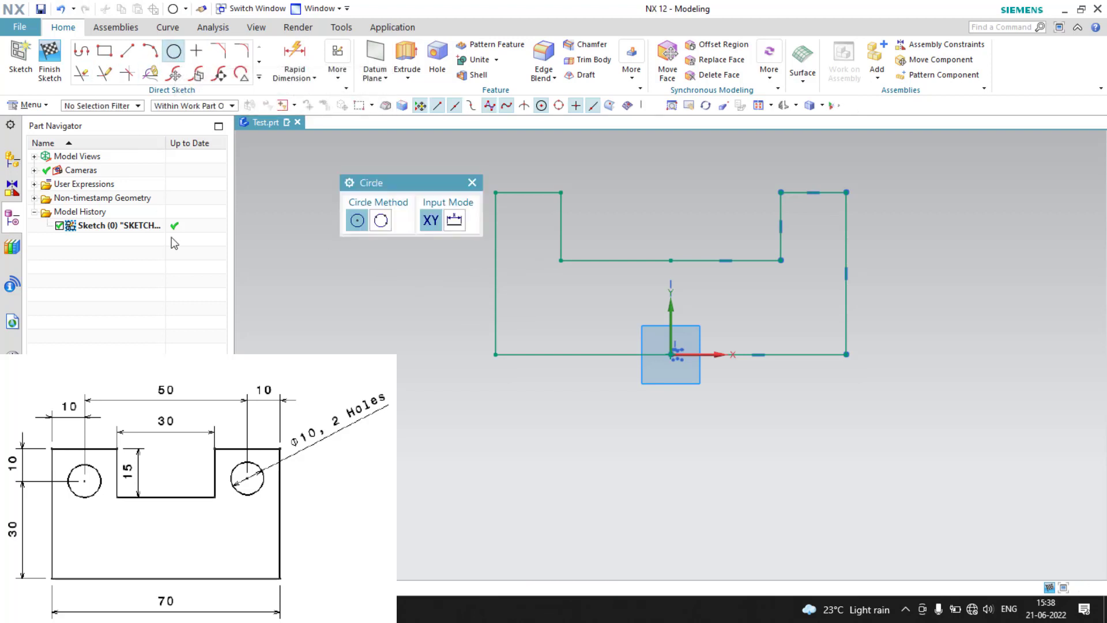
click(811, 226)
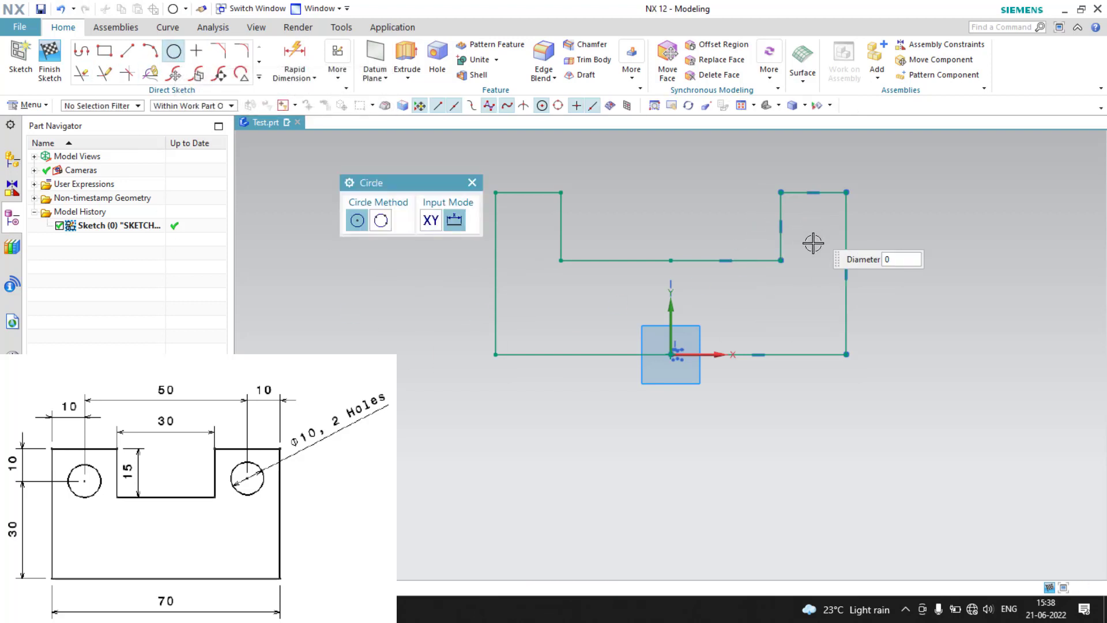
click(521, 227)
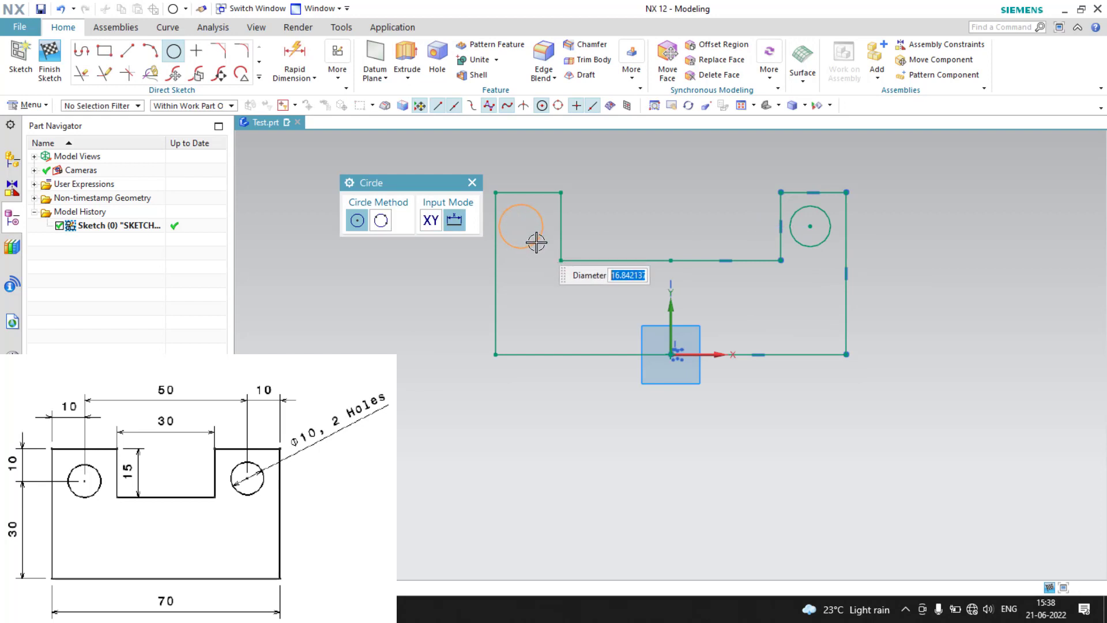
click(527, 249)
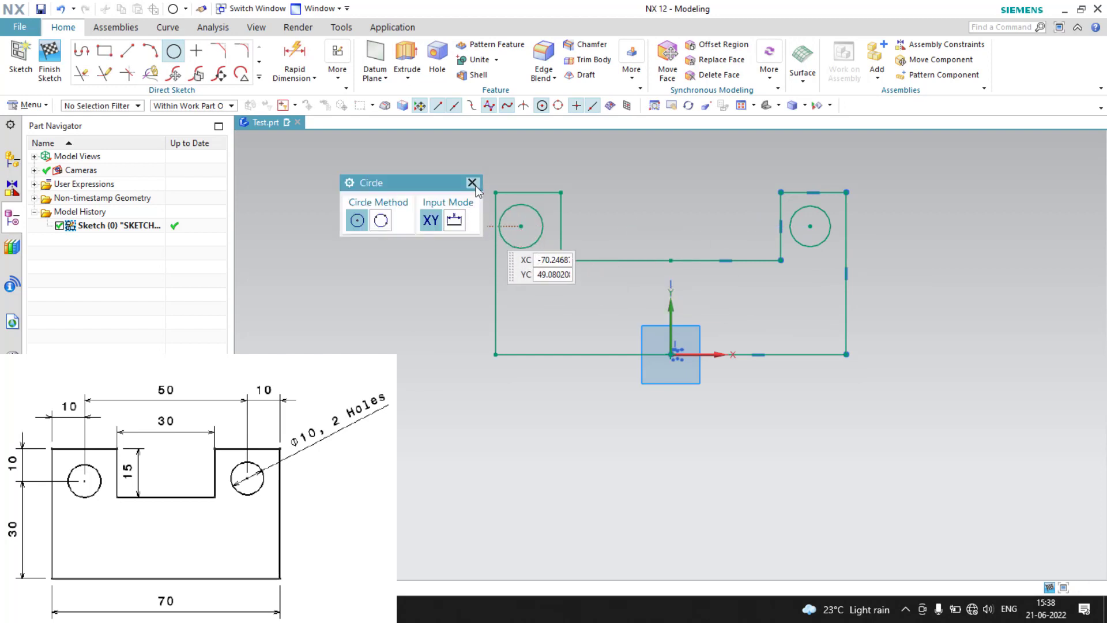
key(Escape)
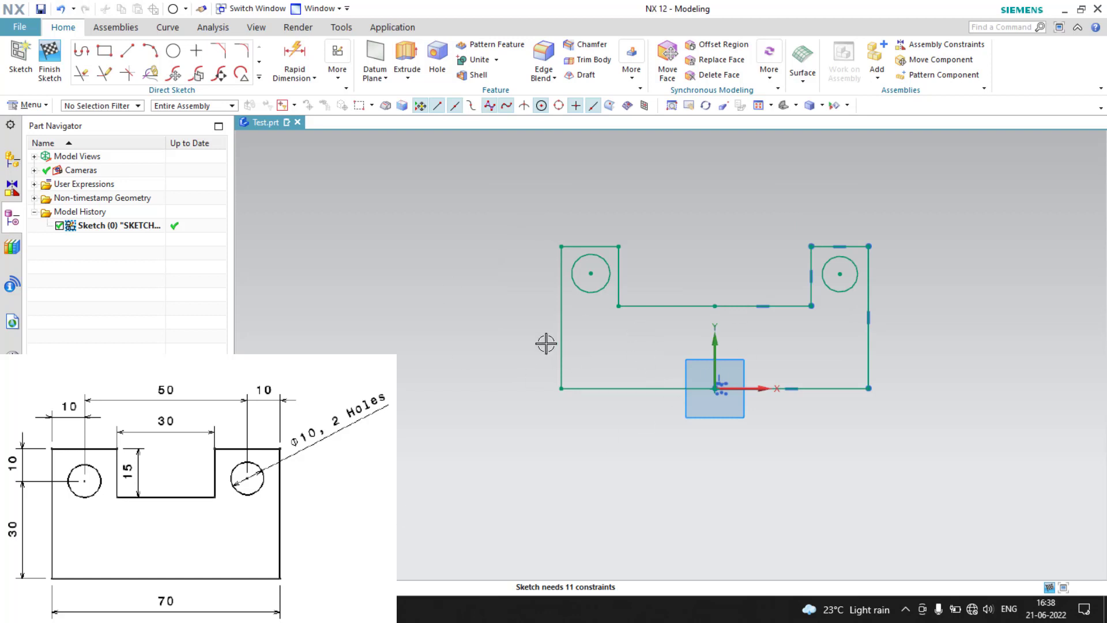
Add a Rapid Dimension between the plate's two outer vertical edges, place it below the outline, and set the overall width to 70 mm
key(d)
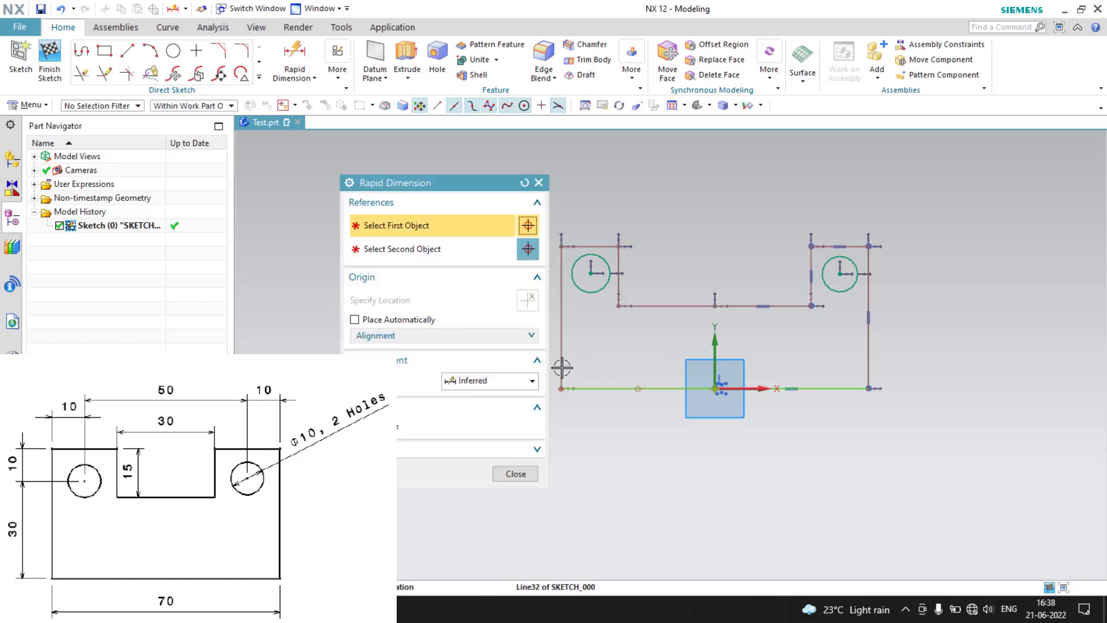
click(562, 367)
click(865, 345)
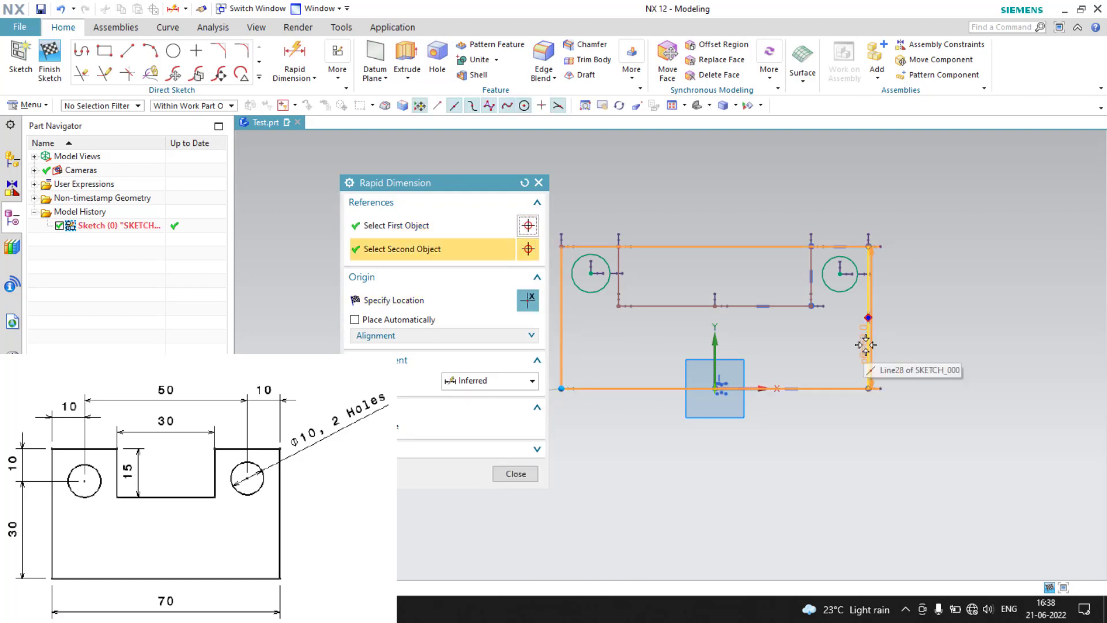
click(715, 481)
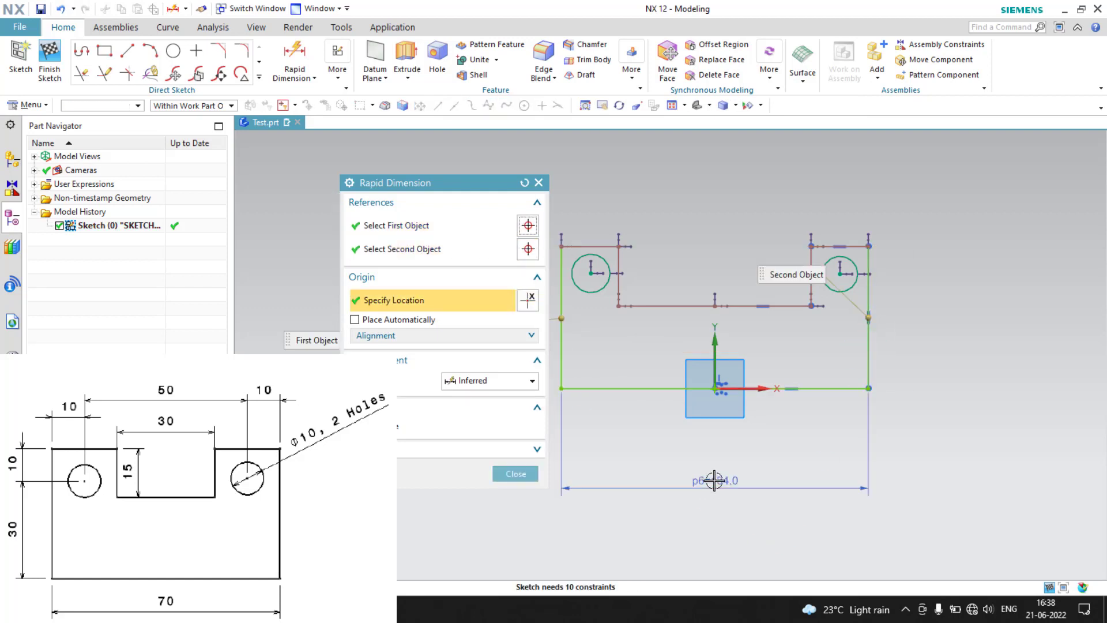
text(70)
key(Return)
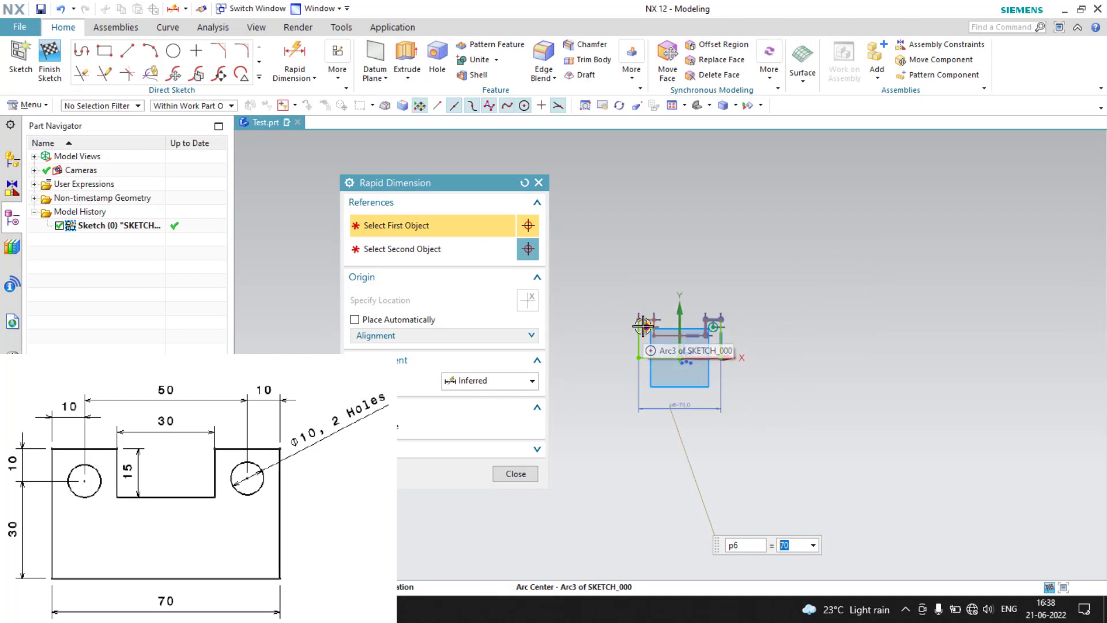
Move the 70 mm overall width dimension closer to the plate's bottom edge
scroll(641, 329, up, 1)
scroll(698, 346, down, 1)
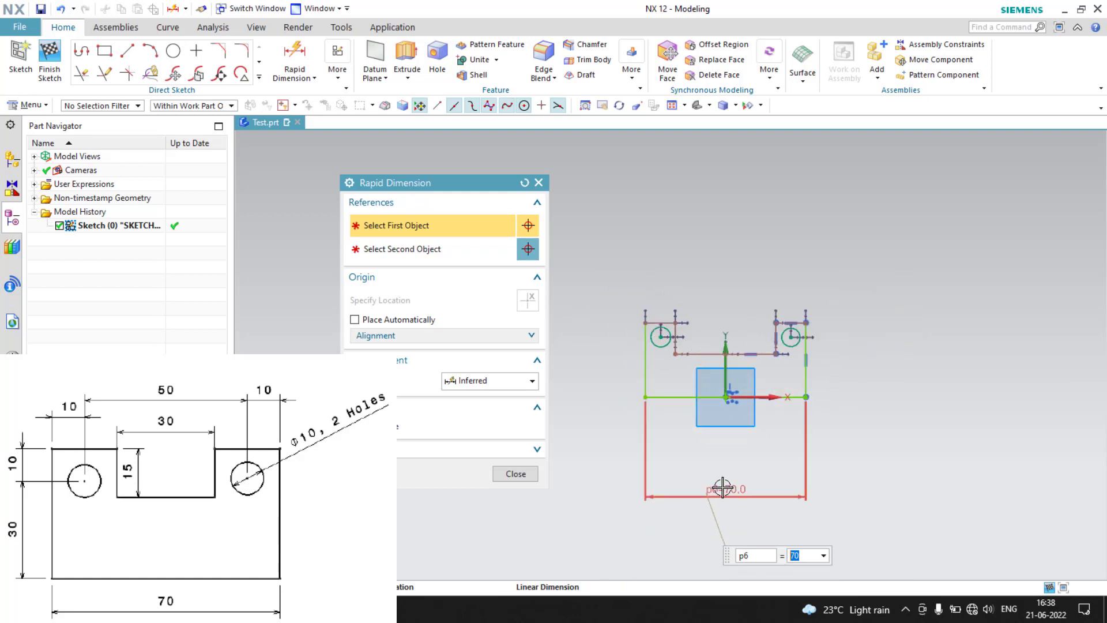
drag(724, 494, 725, 439)
scroll(754, 367, up, 1)
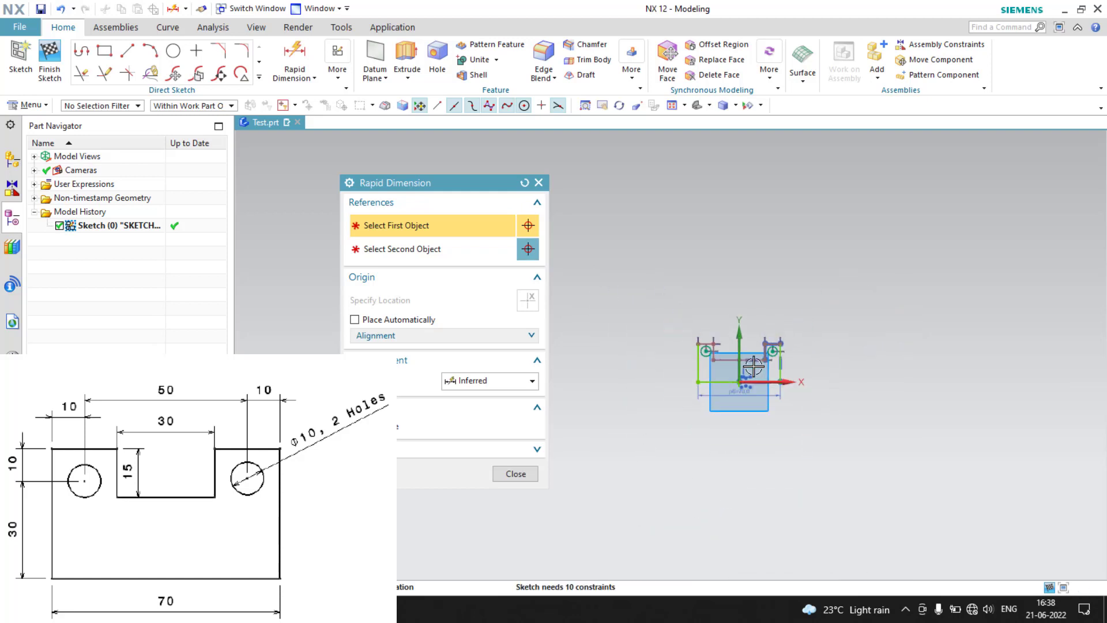
Dimension the plate's overall height along its right outer edge, placed outside the outline, and set it to 40 mm
scroll(753, 367, up, 2)
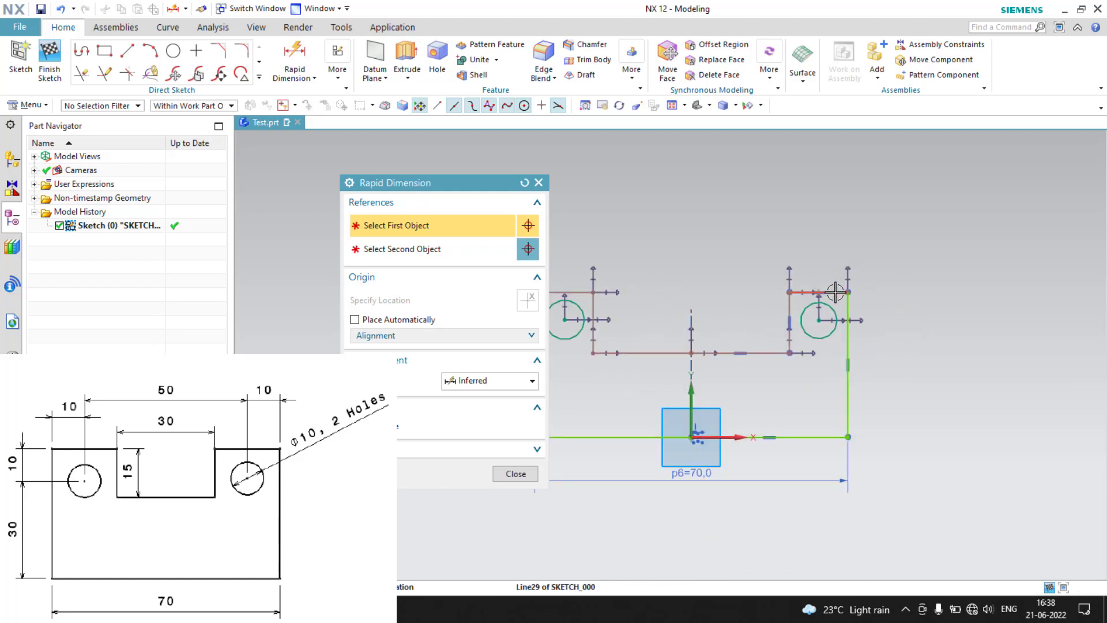
click(807, 312)
click(811, 437)
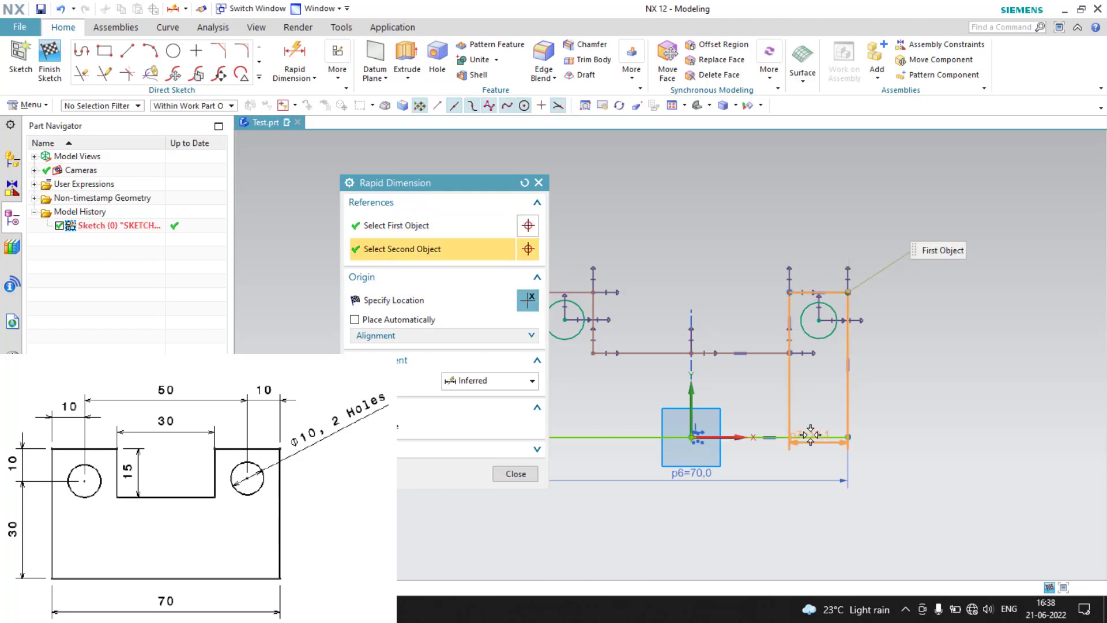
click(913, 368)
text(40)
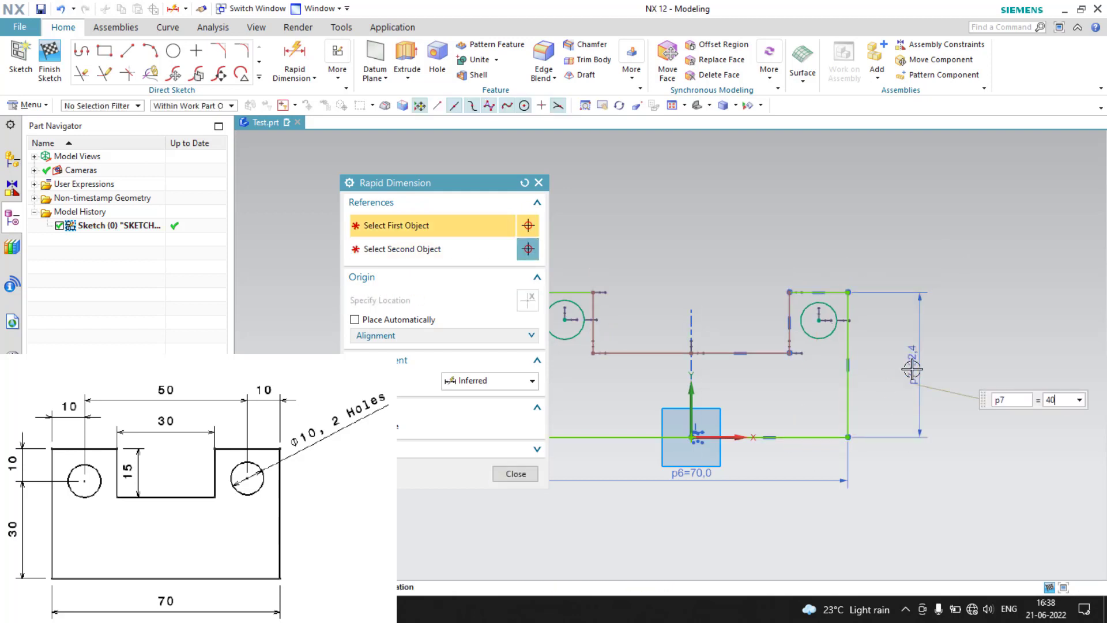
key(Return)
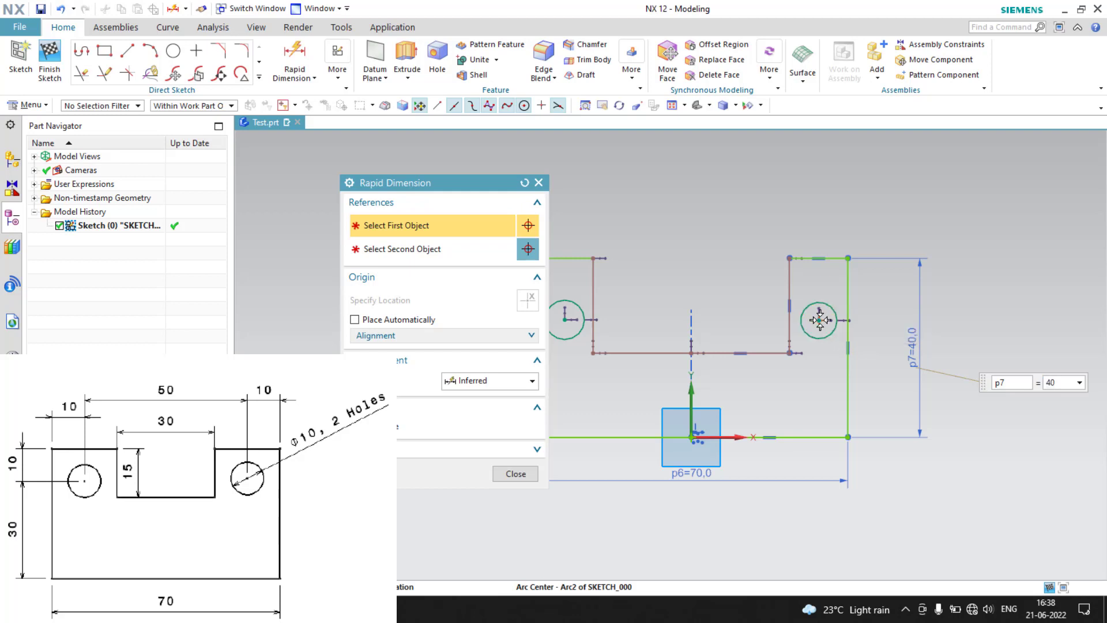
Dimension the vertical distance from the right circle's center to the lug's top edge and set it to 10 mm
click(820, 322)
click(823, 257)
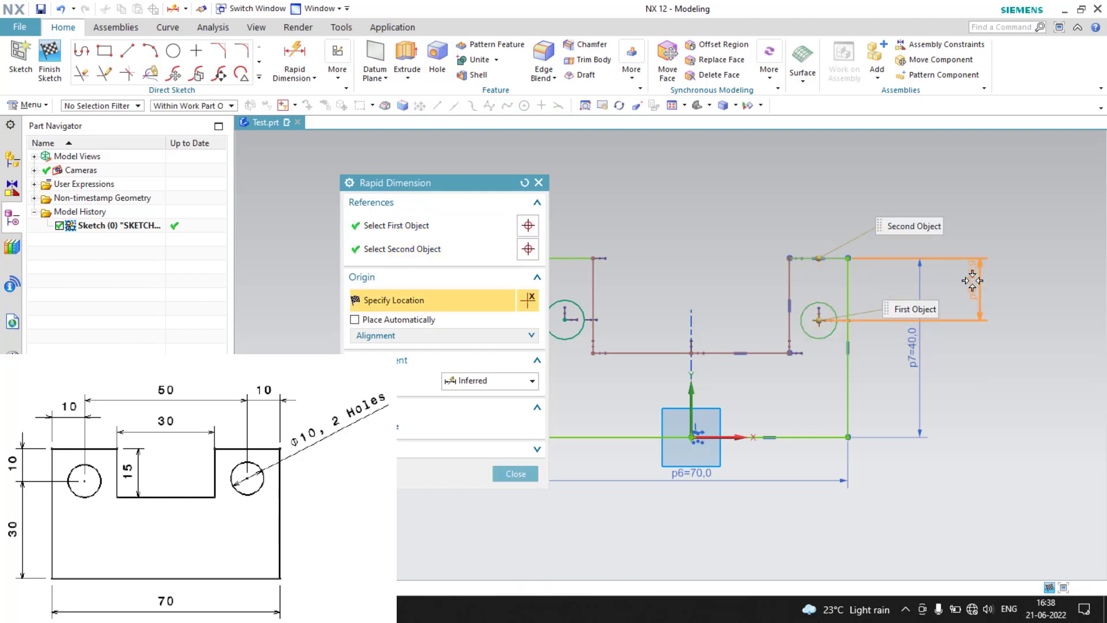
click(973, 283)
text(10)
key(Return)
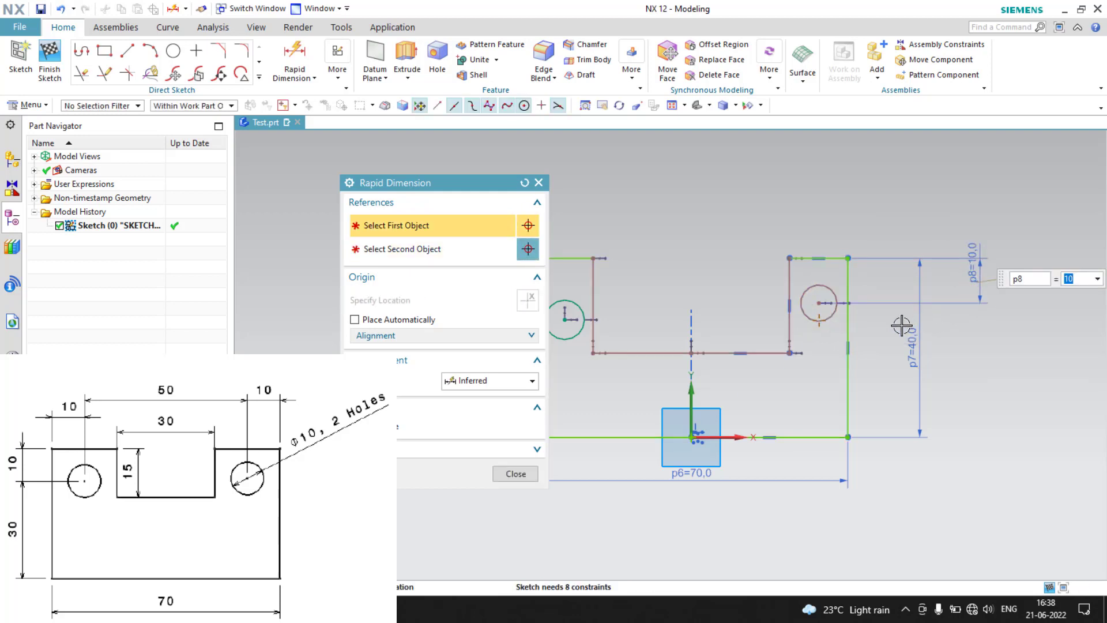
Dimension the notch width between its two vertical edges, placed above the plate, and set it to 30 mm
click(592, 299)
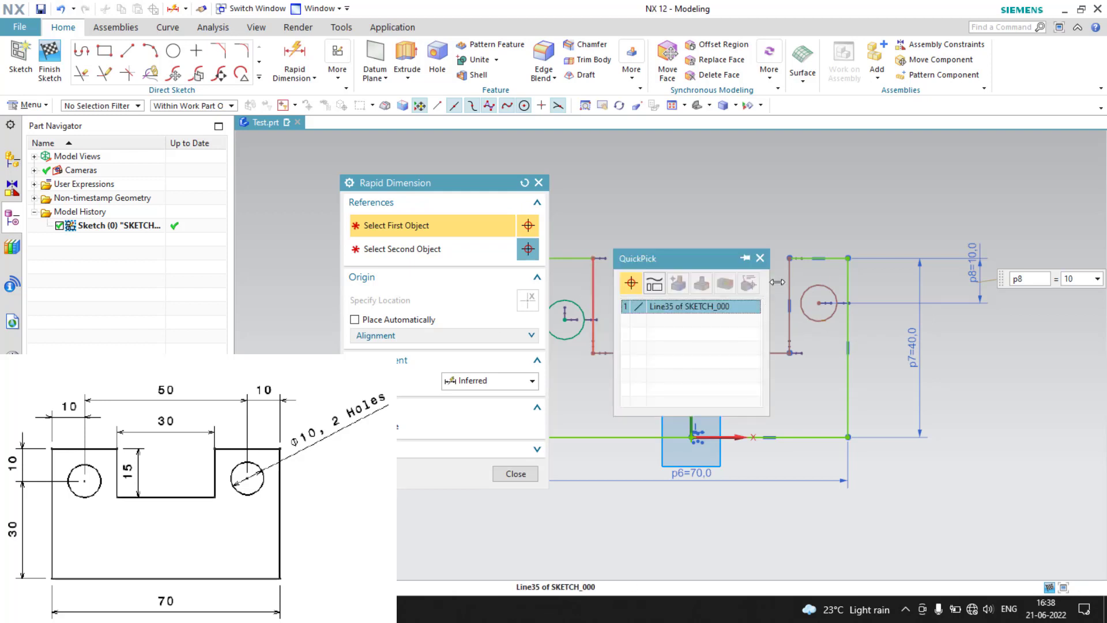
click(665, 306)
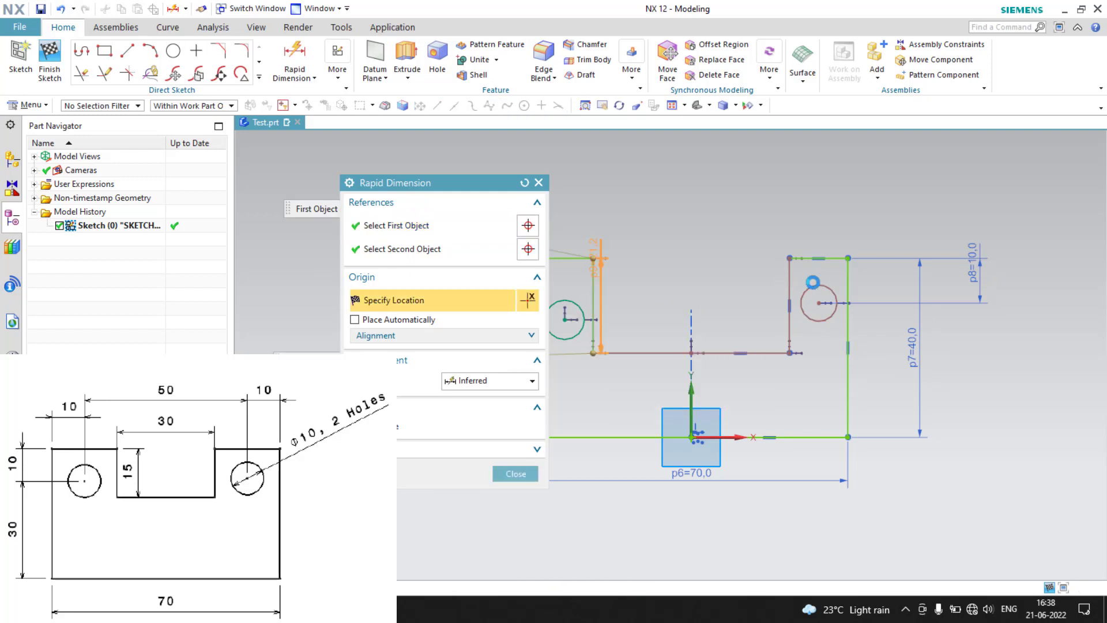
click(789, 277)
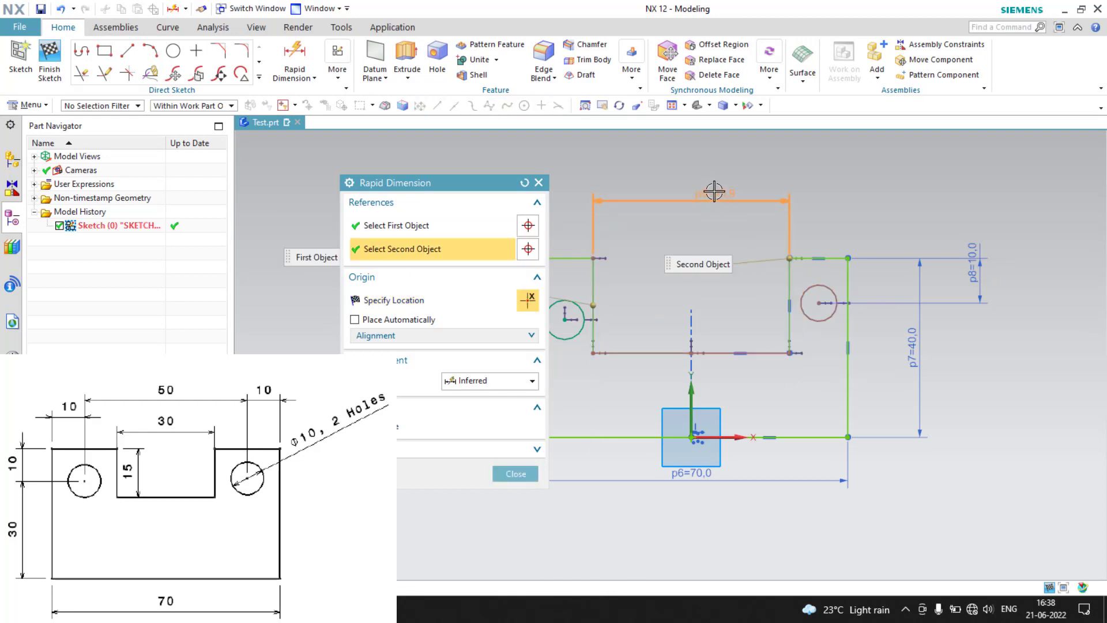
click(710, 193)
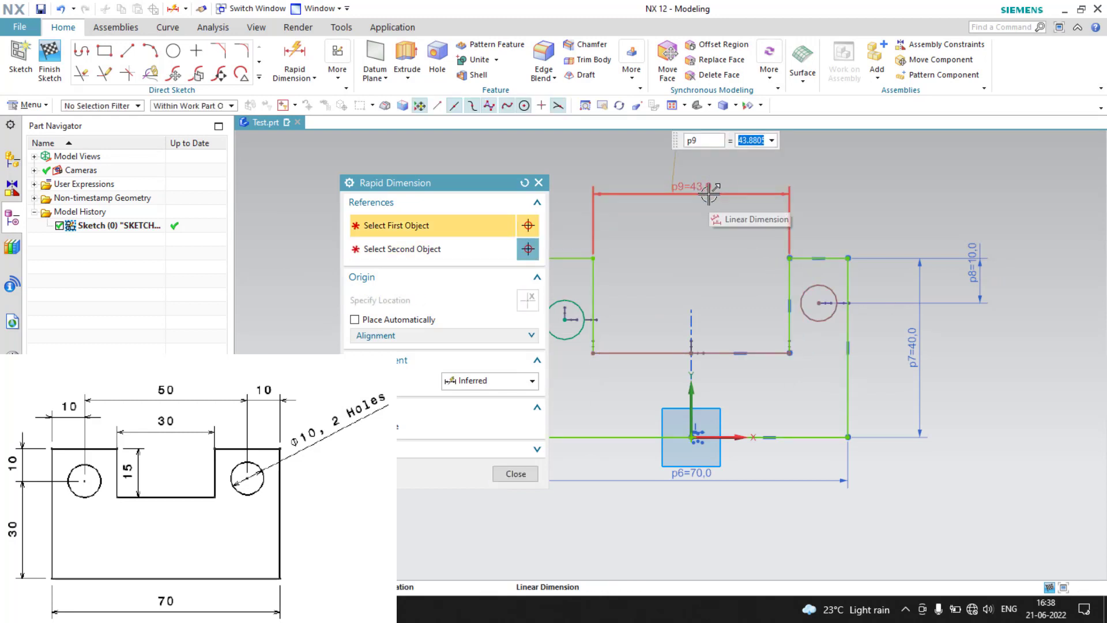
text(30)
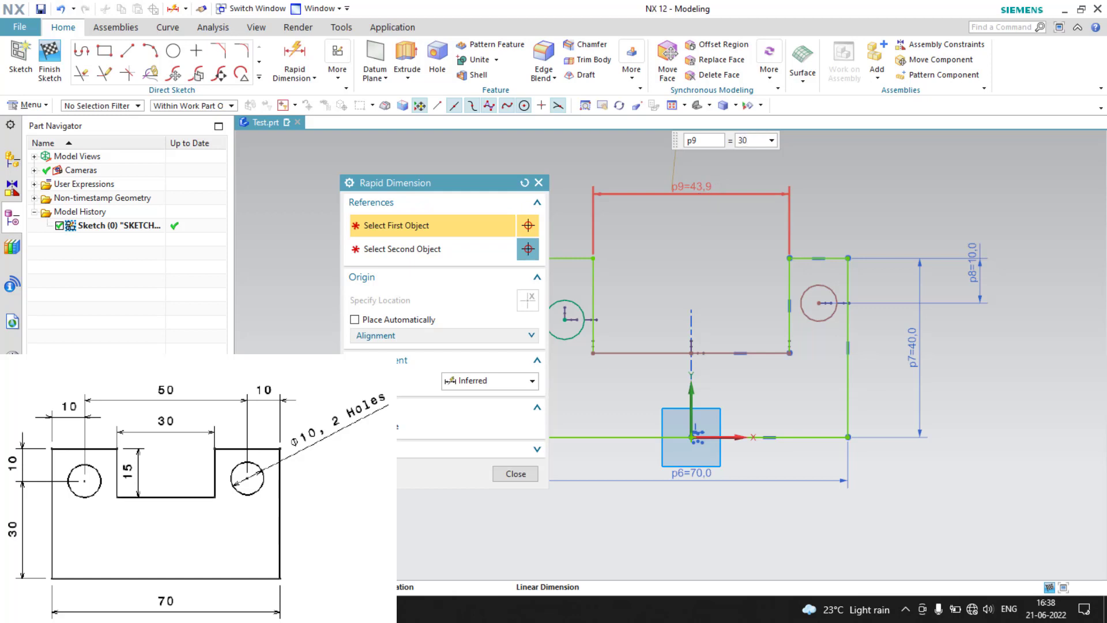
key(Return)
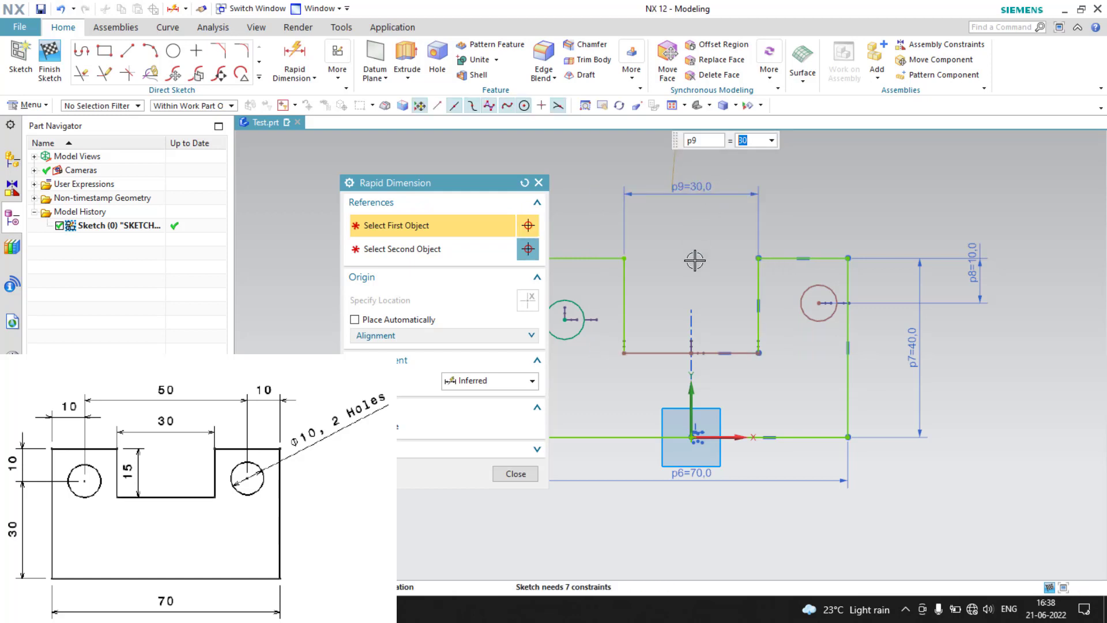
Dimension the notch's left vertical edge and set the notch depth to 15 mm
click(625, 287)
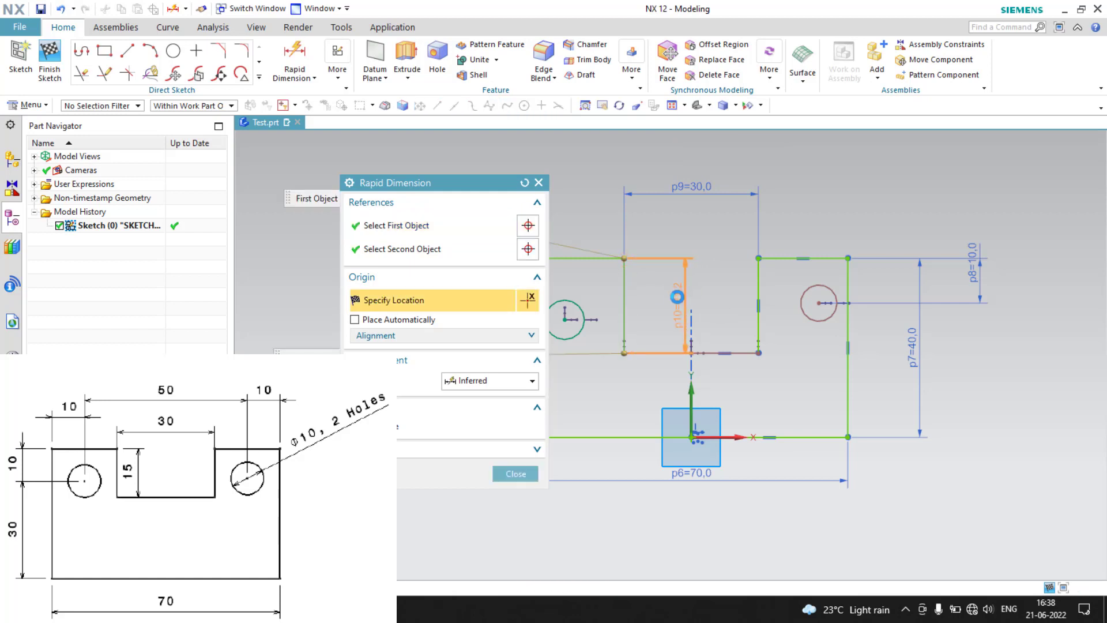
click(678, 296)
text(15)
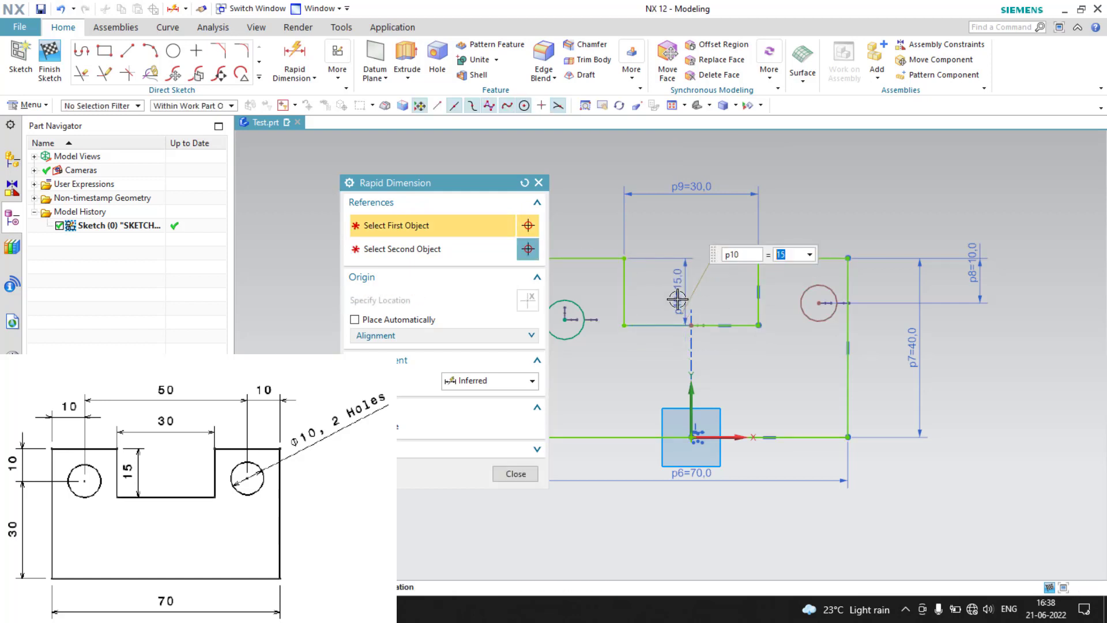
key(Return)
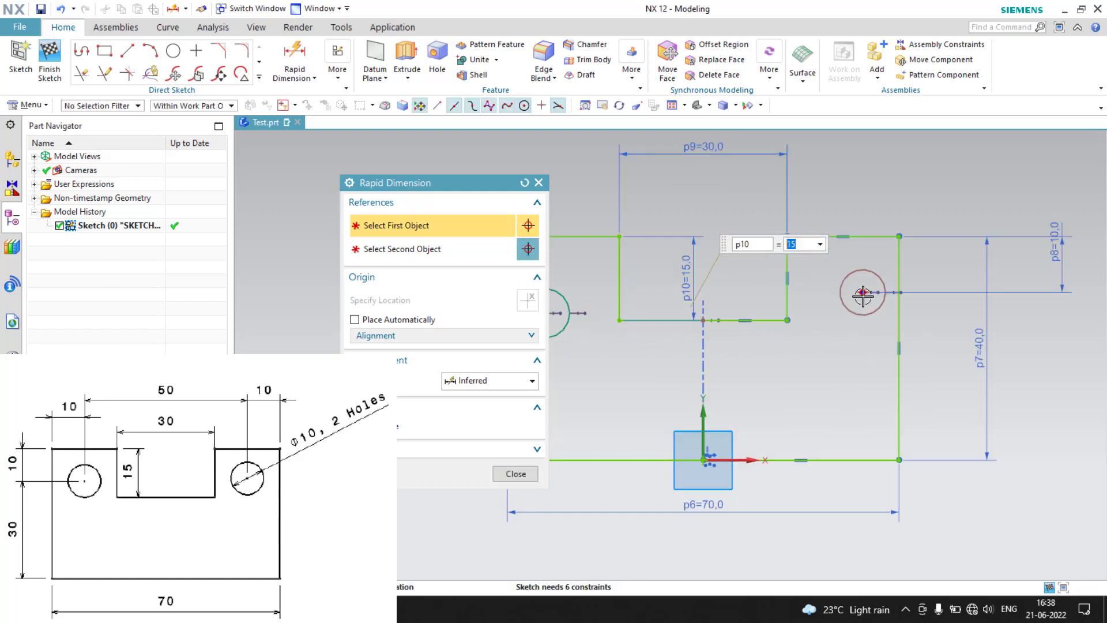
Dimension the horizontal distance from the right circle's center to the plate's right outer edge as 10 mm, placed above the lug
click(886, 284)
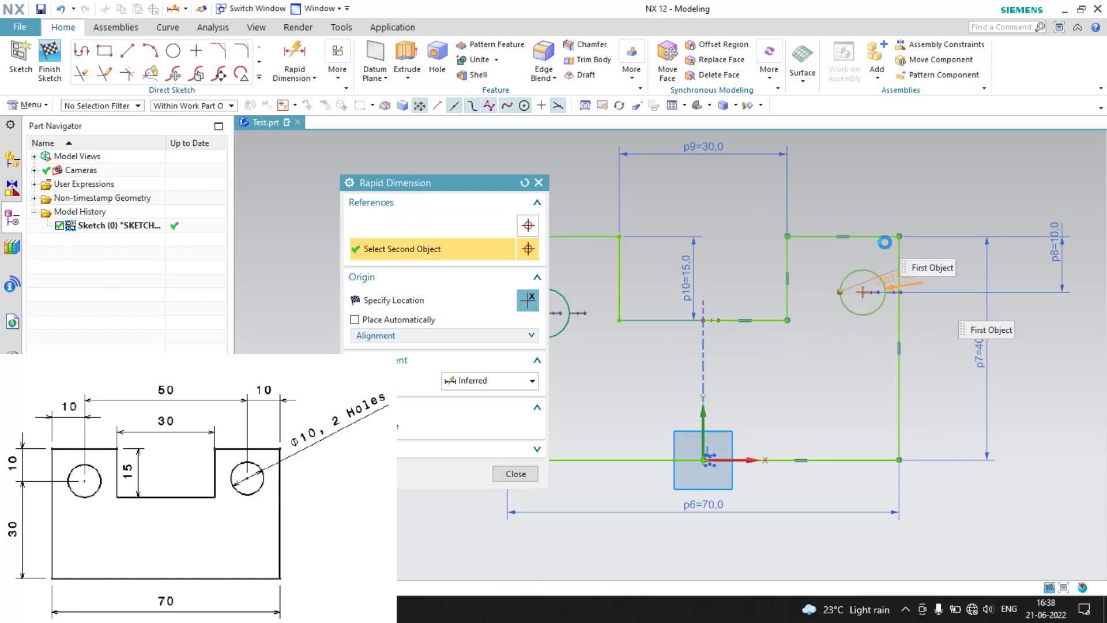
click(899, 349)
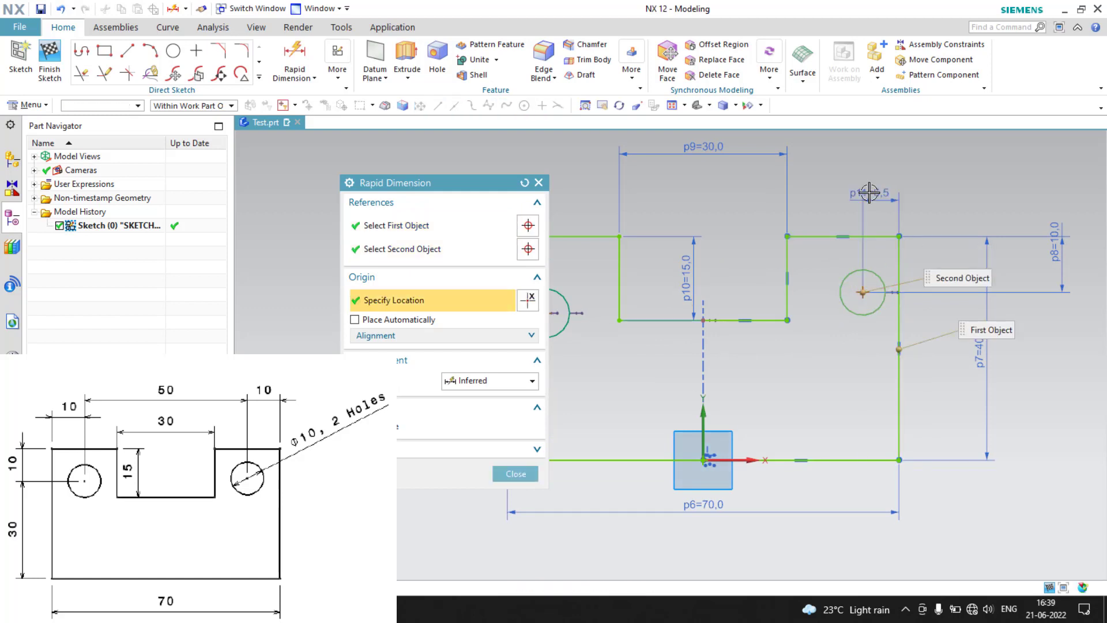
click(869, 192)
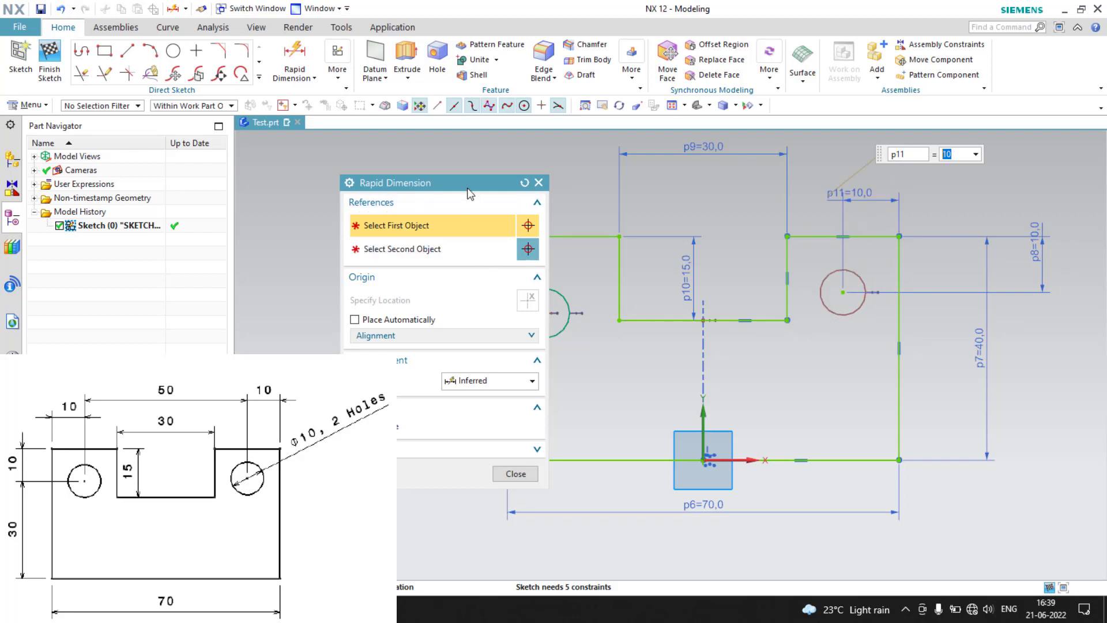
Dimension the vertical distance from the left circle's center to the lug's top edge and set it to 10 mm
drag(468, 189, 348, 164)
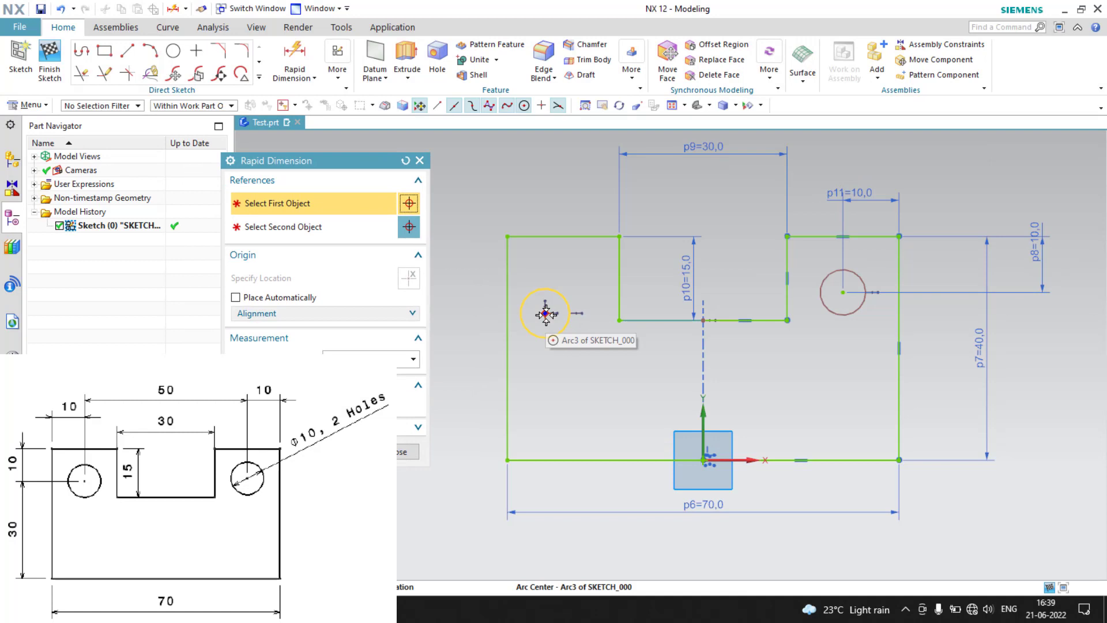
click(545, 314)
click(560, 237)
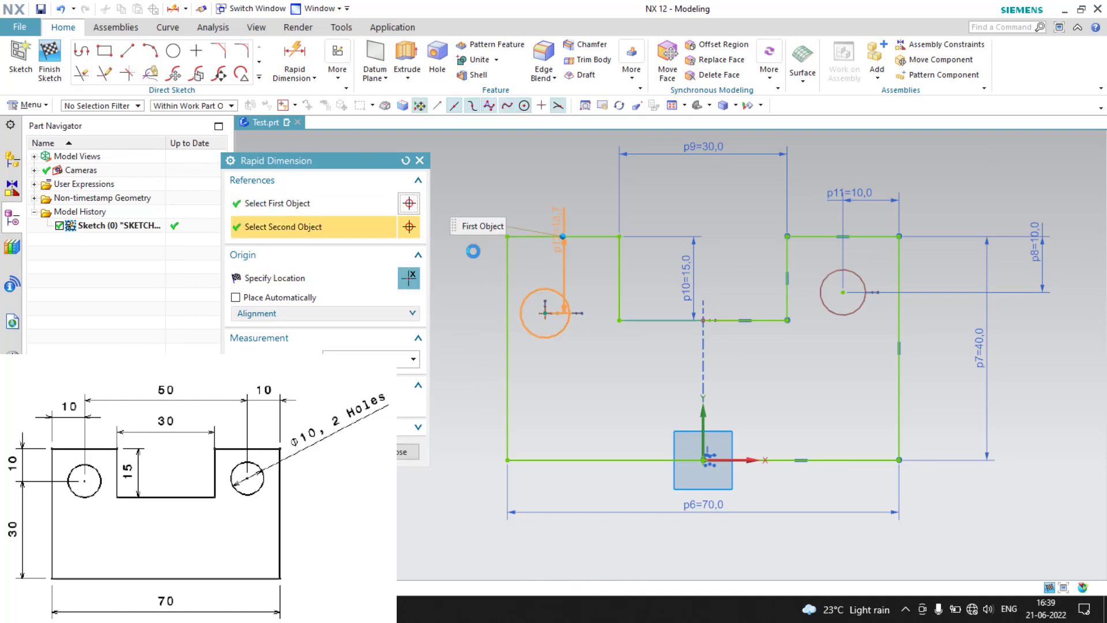
click(471, 275)
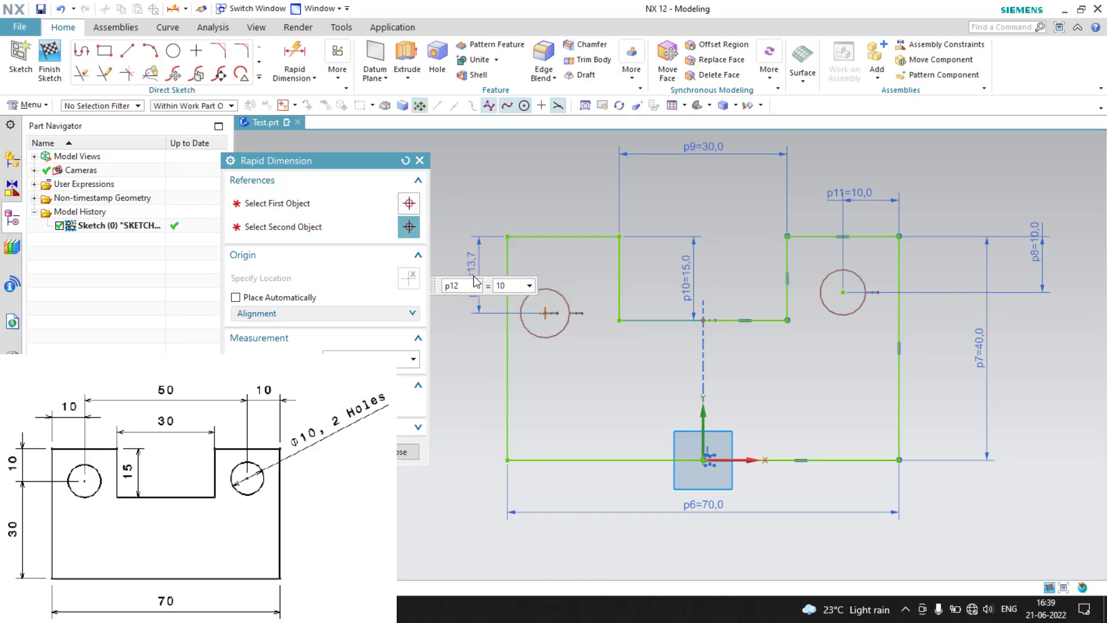
text(10)
key(Return)
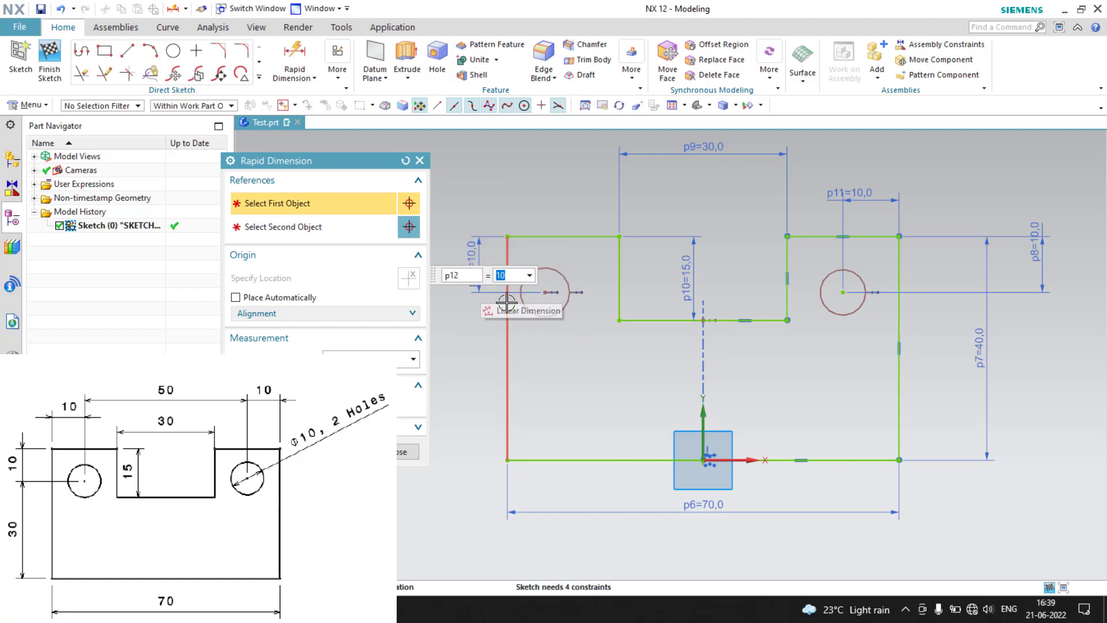
Dimension the horizontal distance from the left circle's center to the plate's left outer edge, set it to 10 mm, and finish dimensioning
click(545, 294)
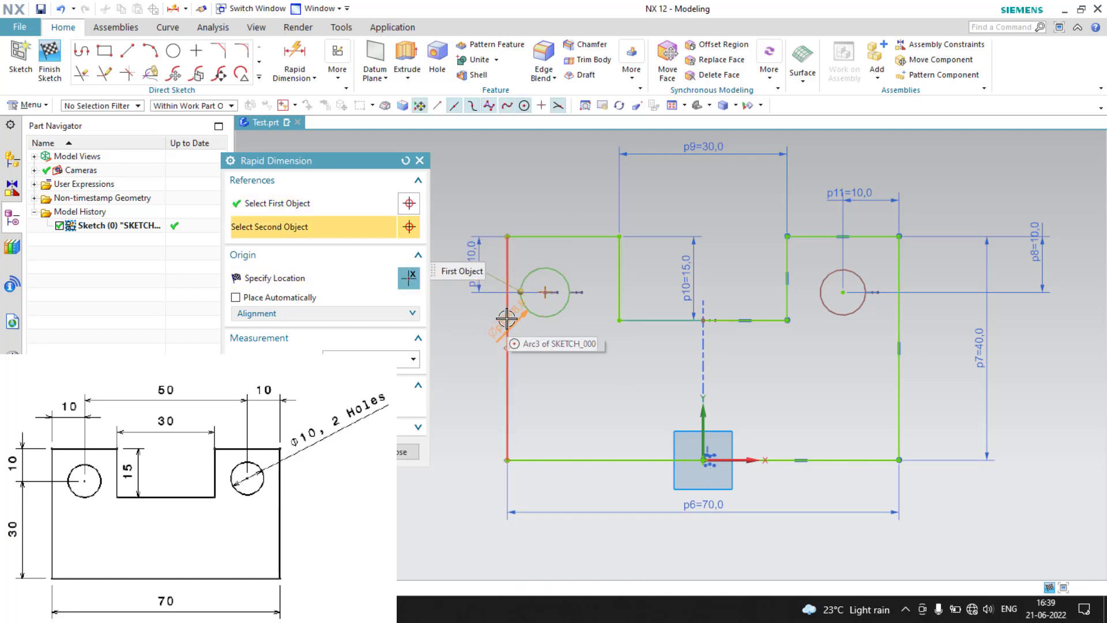
click(507, 349)
click(531, 206)
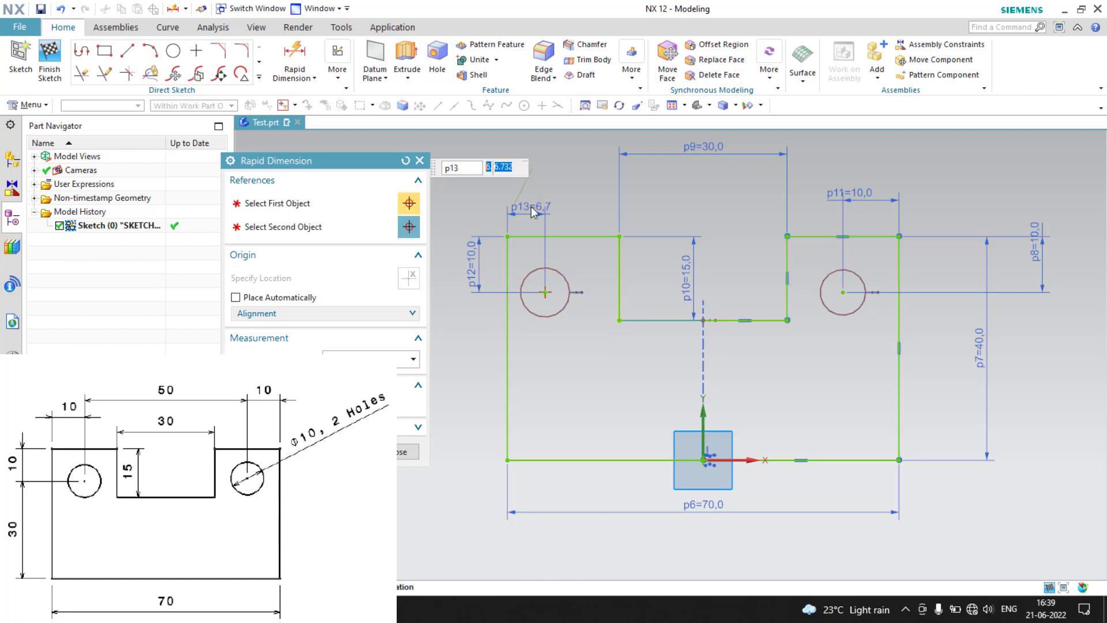
text(10)
key(Return)
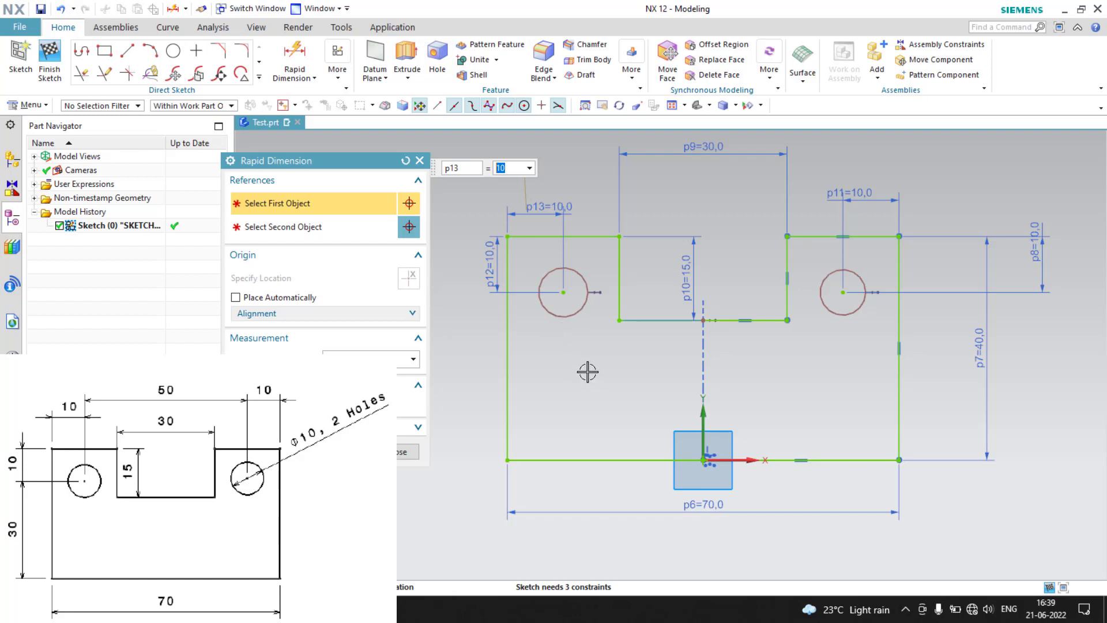
key(Escape)
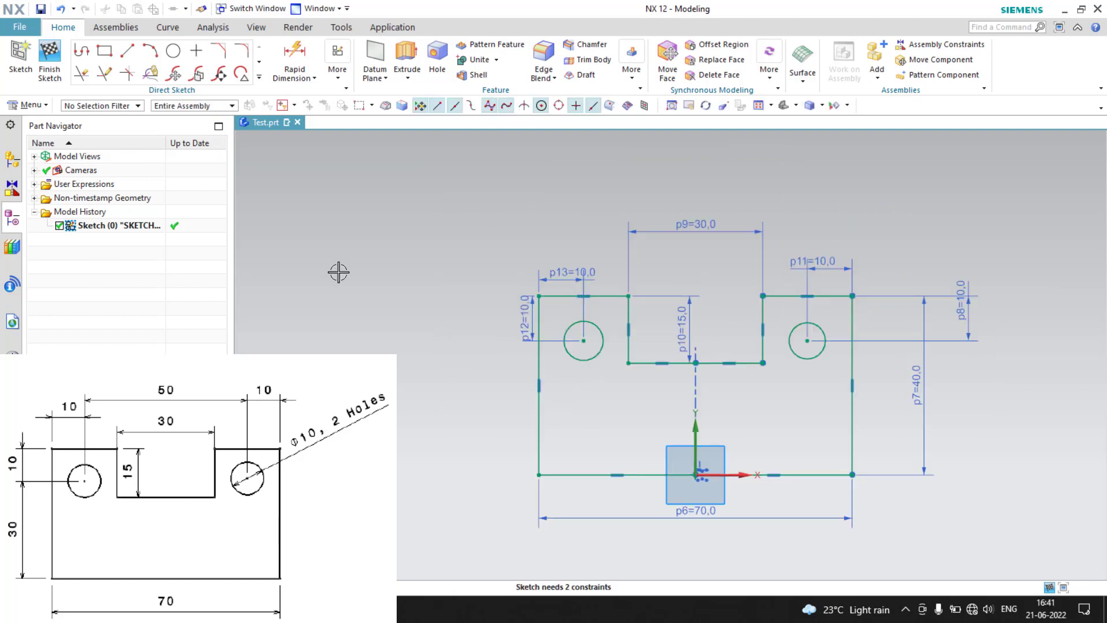
Enable Continuous Auto Dimensioning and set the left circle's automatic diameter dimension to 10 mm
click(338, 69)
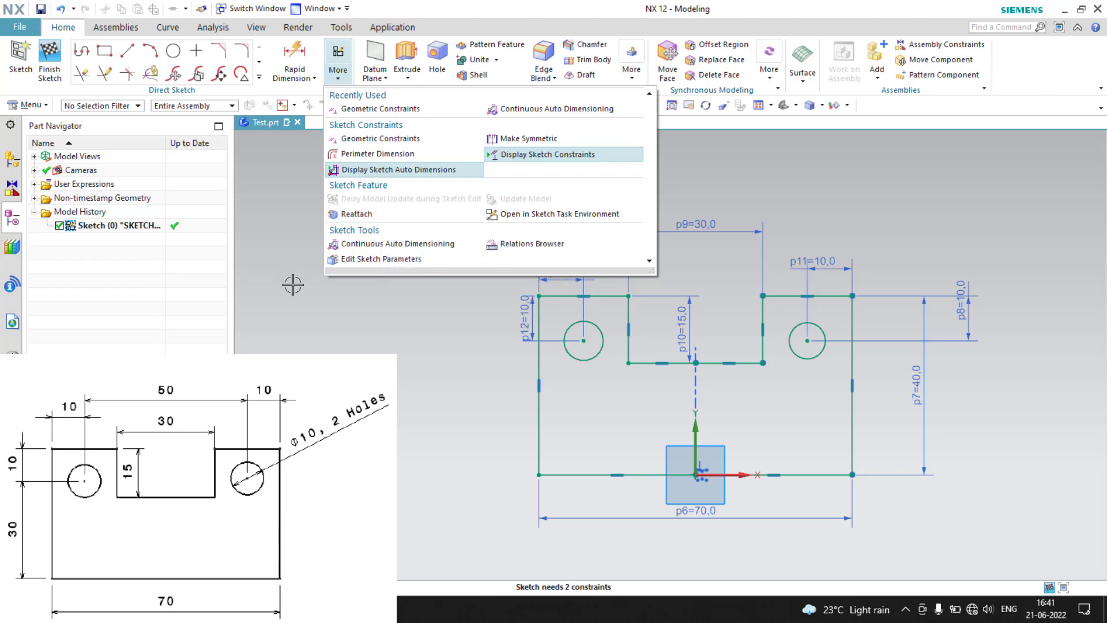
click(425, 243)
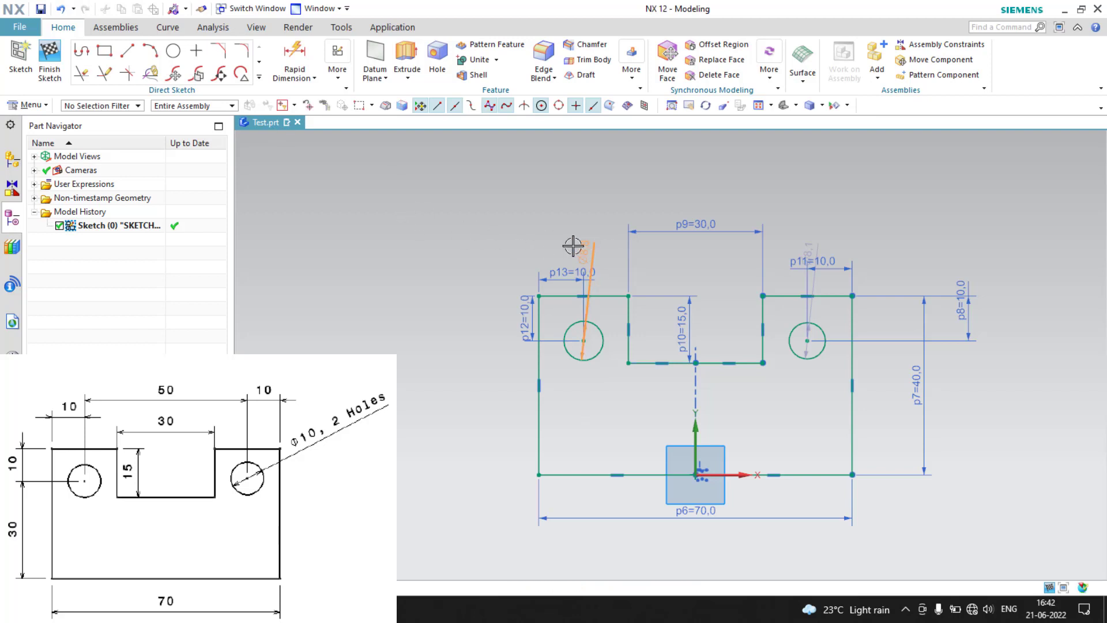
click(574, 244)
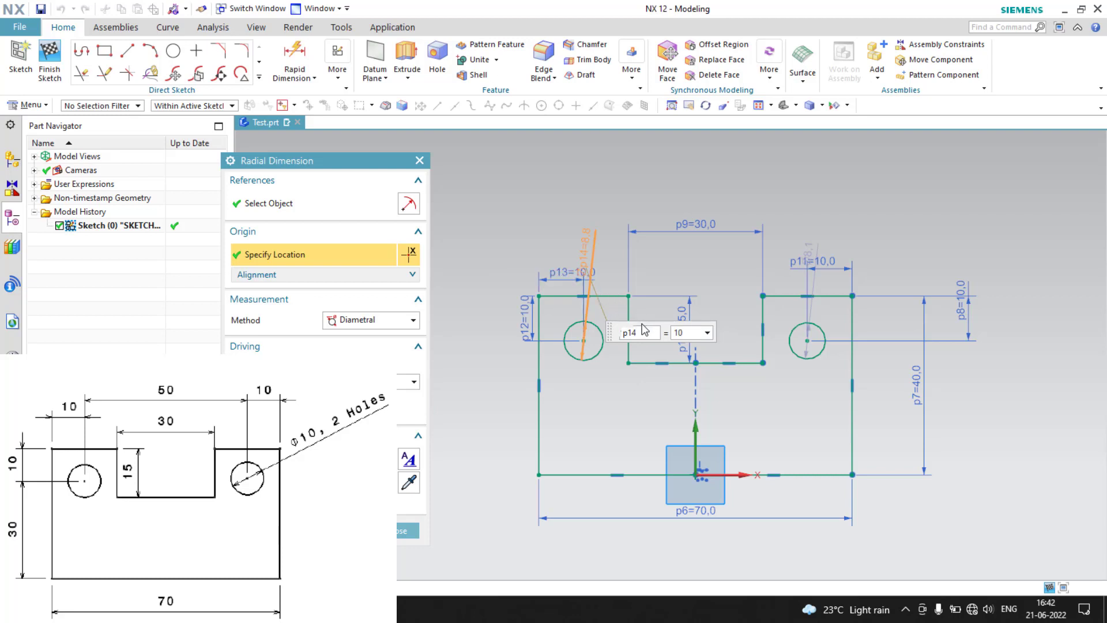
key(Return)
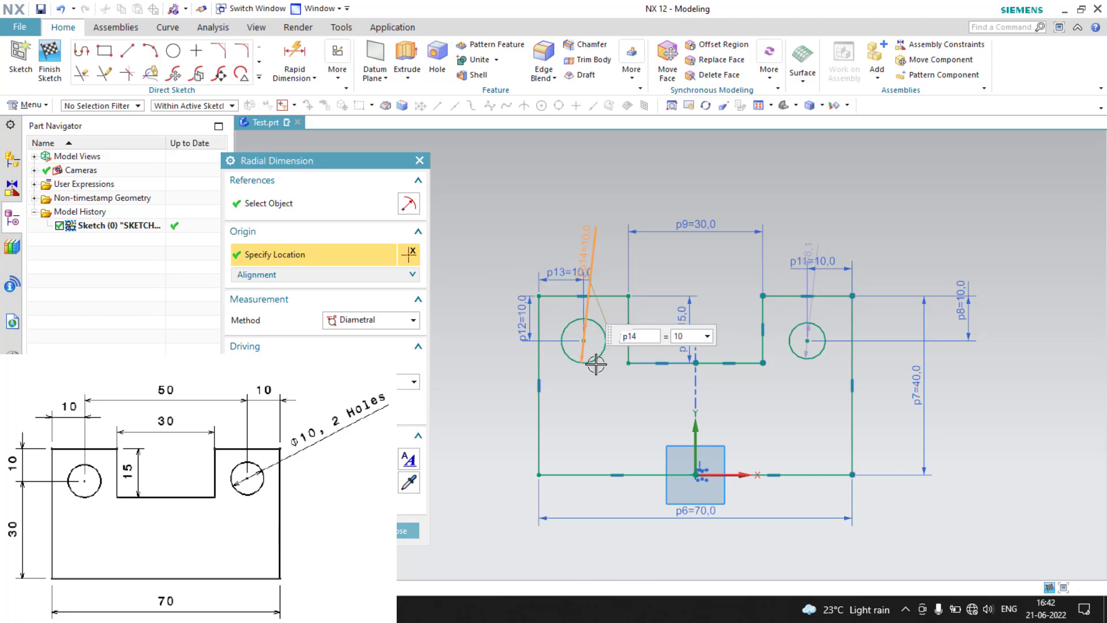
Set the right circle's diameter dimension to 10 mm and close the Radial Dimension dialog
double_click(807, 245)
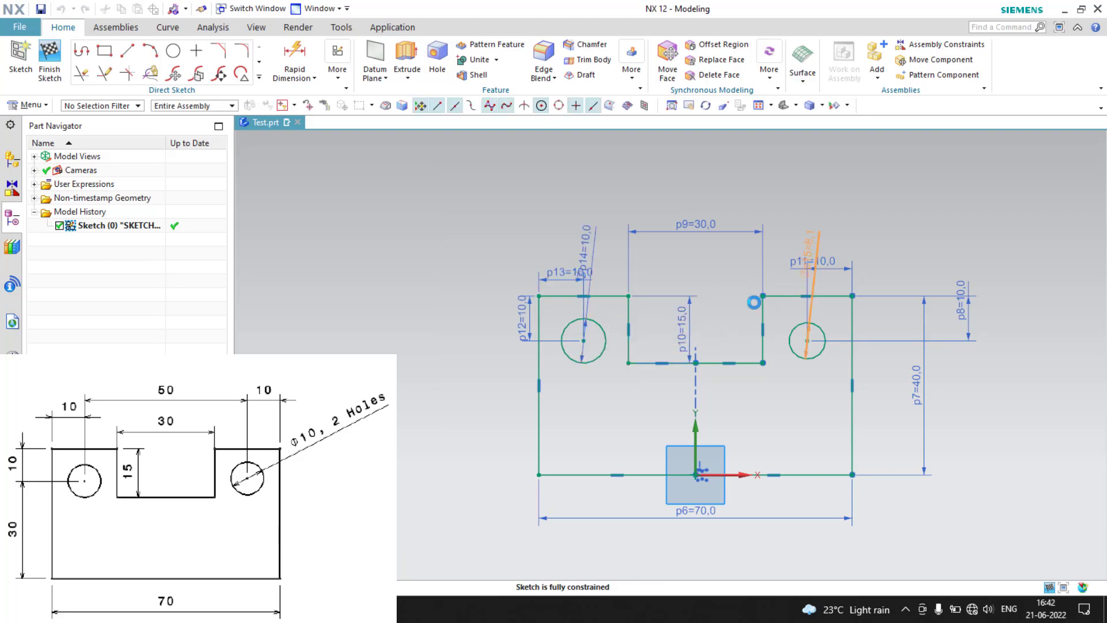
text(10)
key(Return)
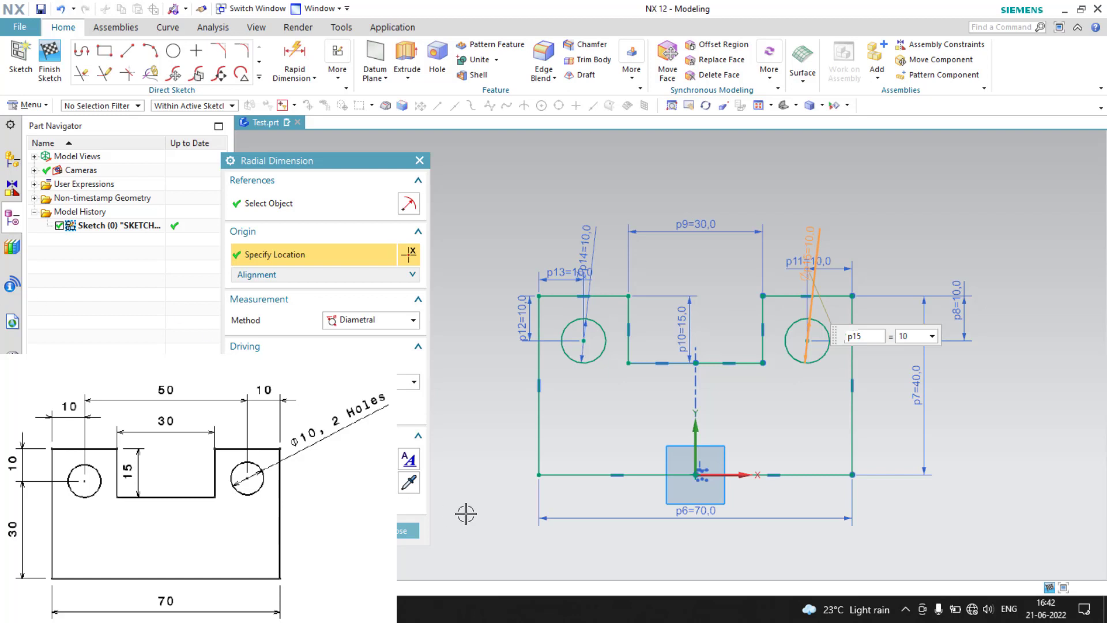
click(399, 532)
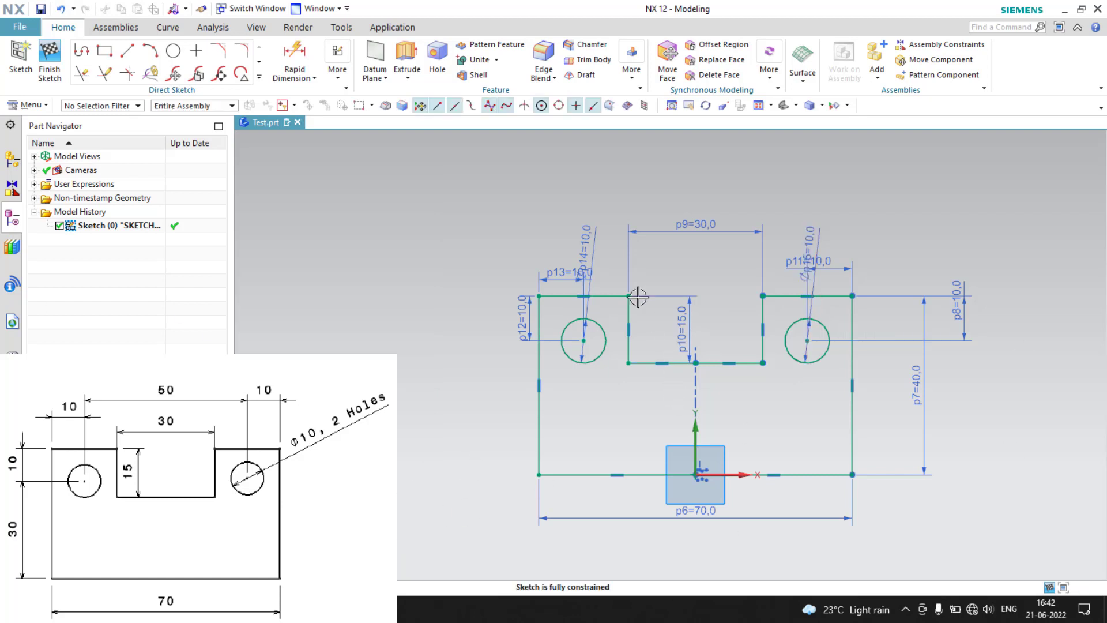
Reposition the diameter dimensions of both holes so their labels sit outside the plate outline
drag(585, 250, 422, 357)
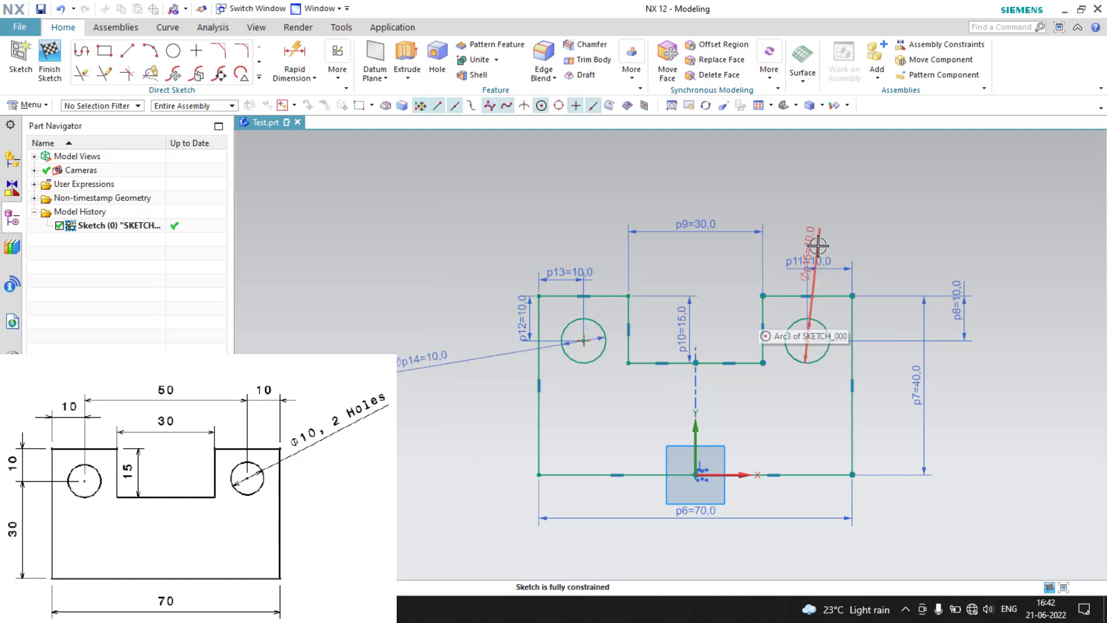
drag(814, 237, 987, 214)
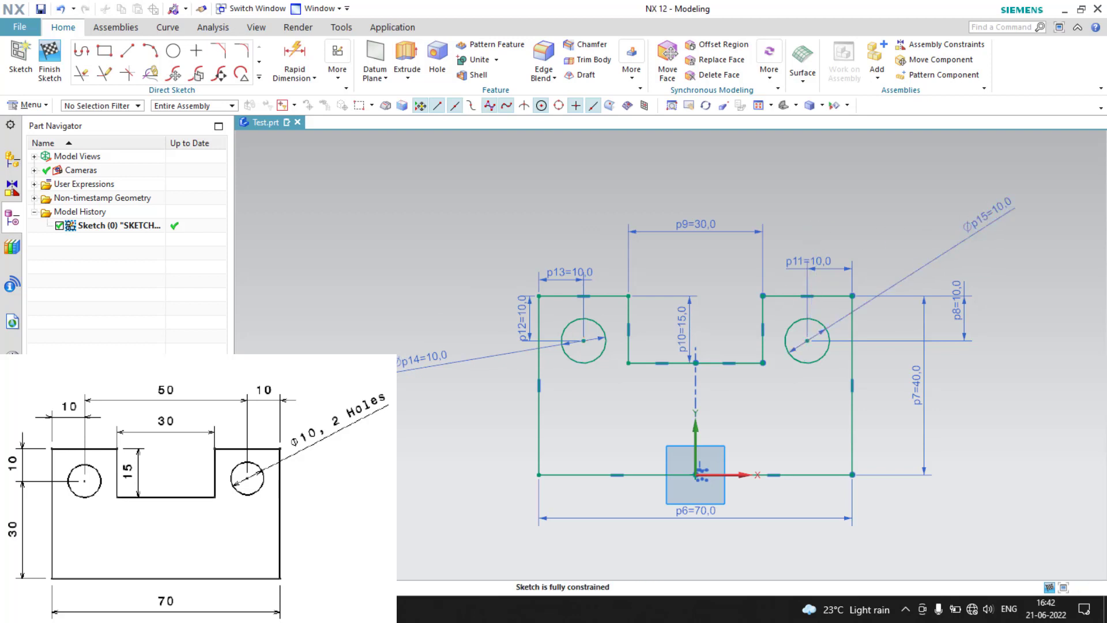
click(407, 466)
scroll(407, 466, up, 1)
scroll(407, 466, down, 1)
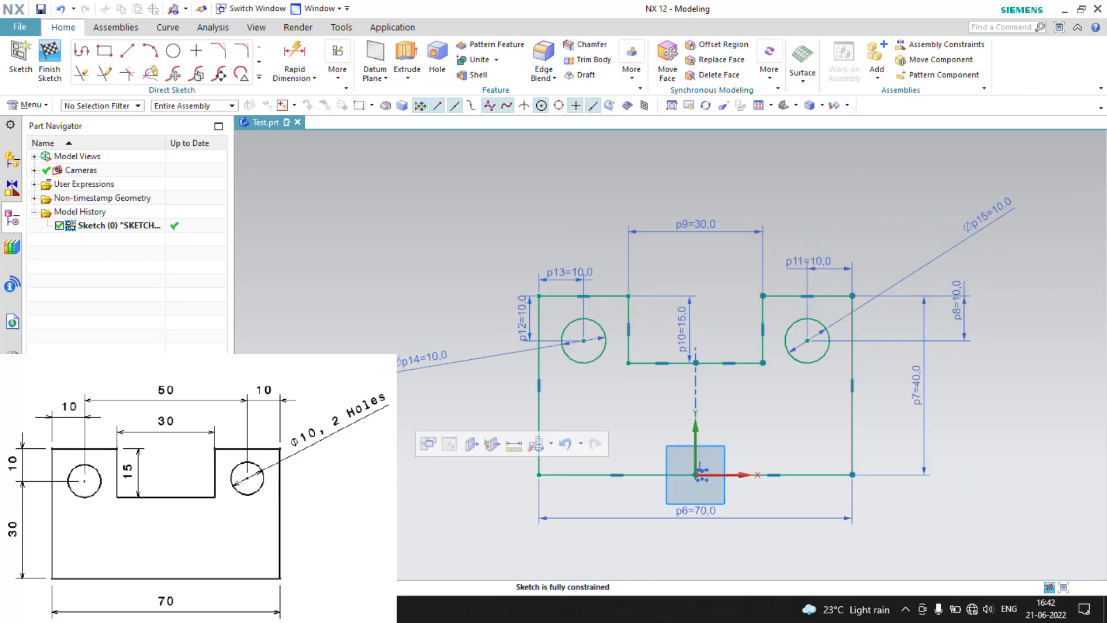
Delete all geometry of the notched plate sketch and start a new On Plane sketch on the default plane
scroll(352, 473, down, 2)
mouse_move(317, 276)
mouse_down()
mouse_move(729, 514)
mouse_move(871, 528)
mouse_up()
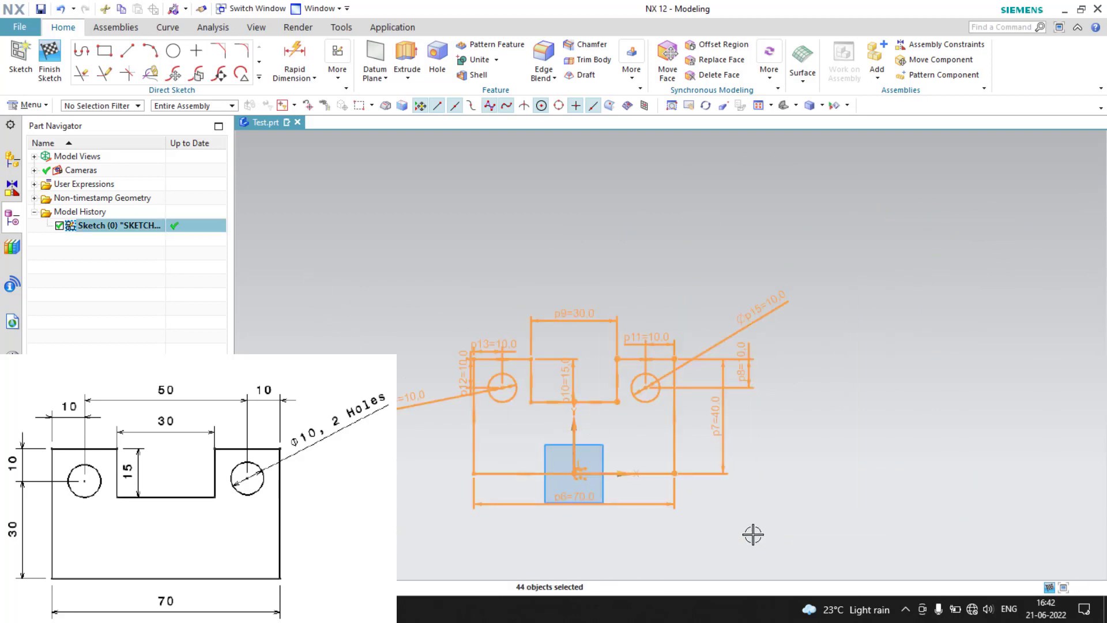
key(Delete)
click(20, 54)
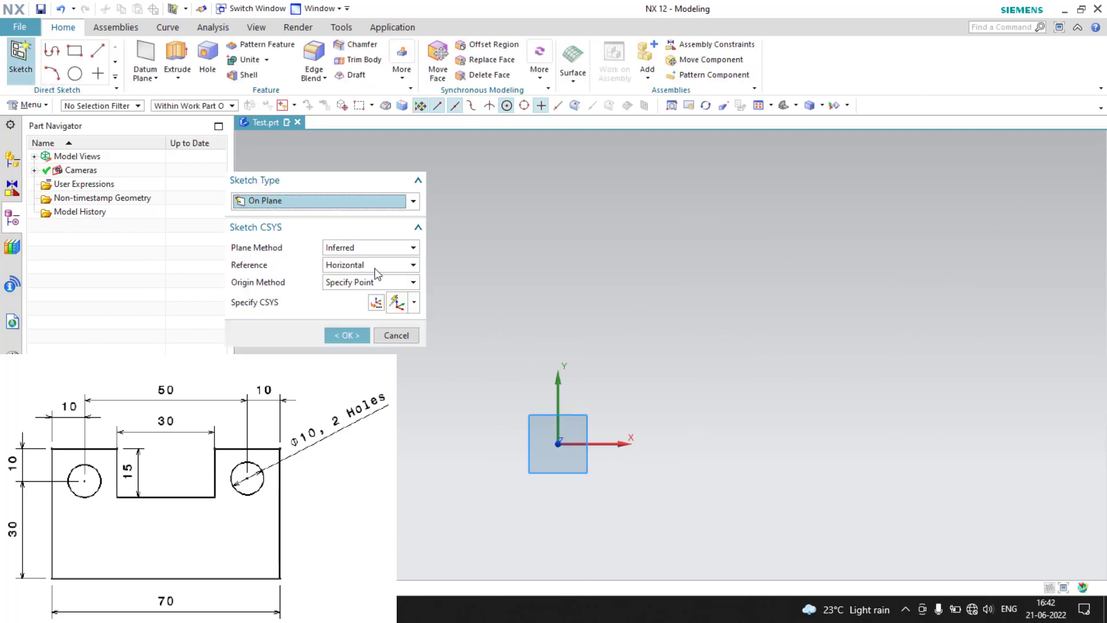
middle_click(448, 373)
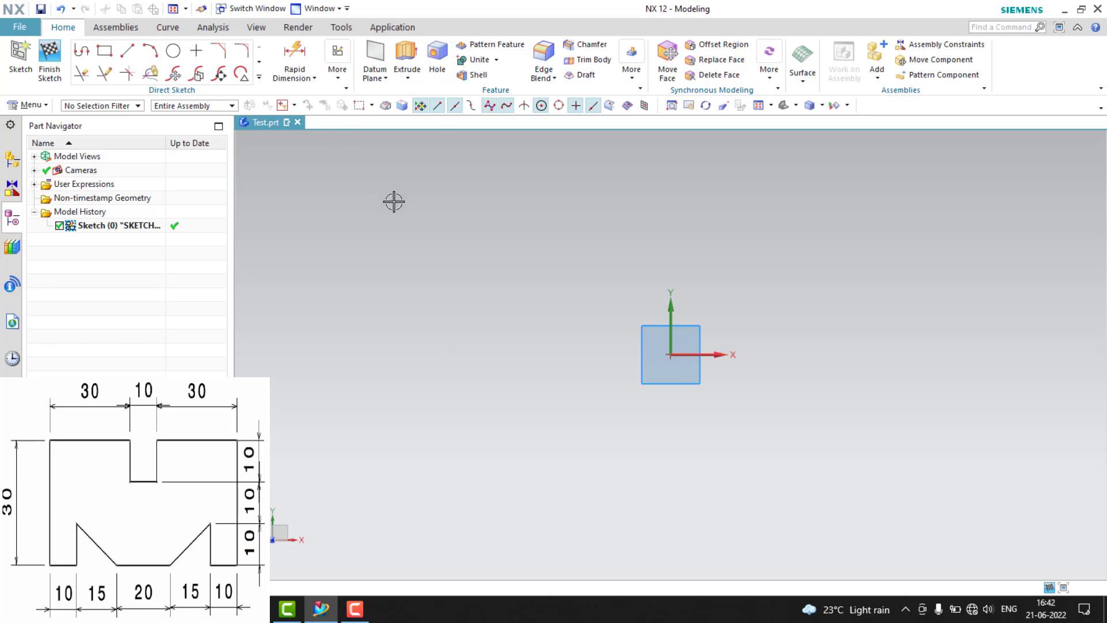
Draw a profile from the sketch origin with a horizontal line about 45 mm and a slanted line about 31 mm, and disable Continuous Auto Dimensioning
key(z)
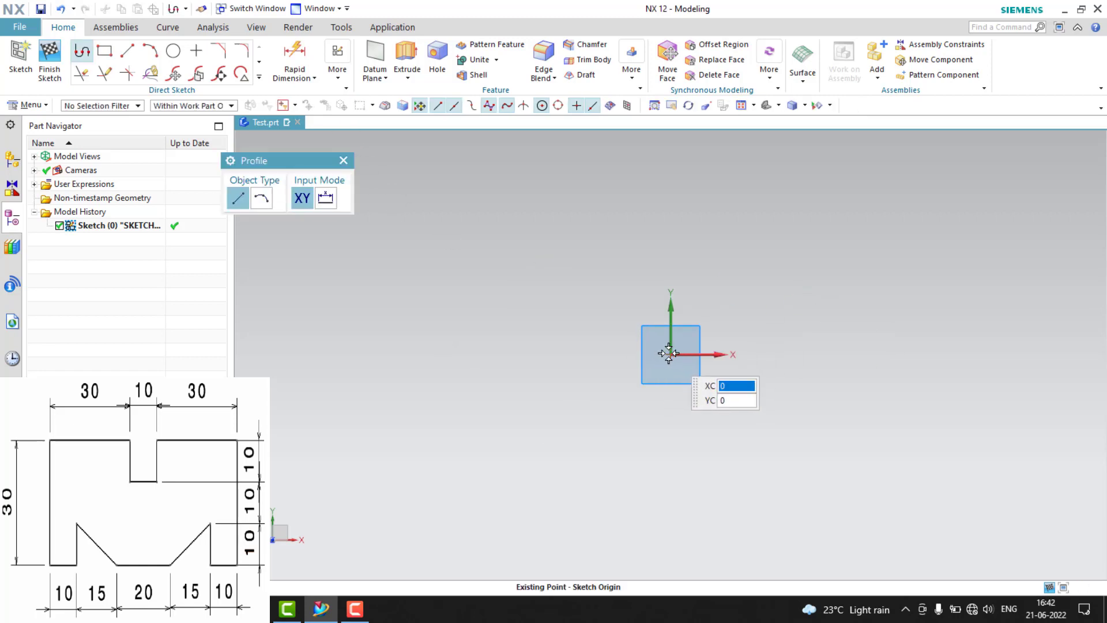
click(668, 353)
click(785, 354)
click(834, 292)
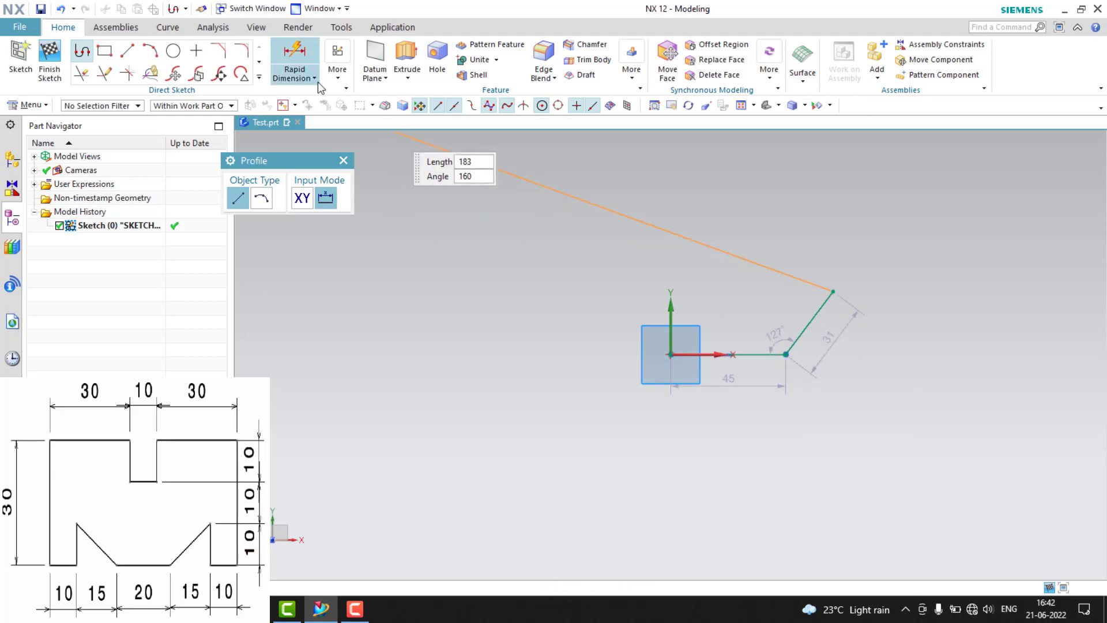
click(338, 64)
click(350, 244)
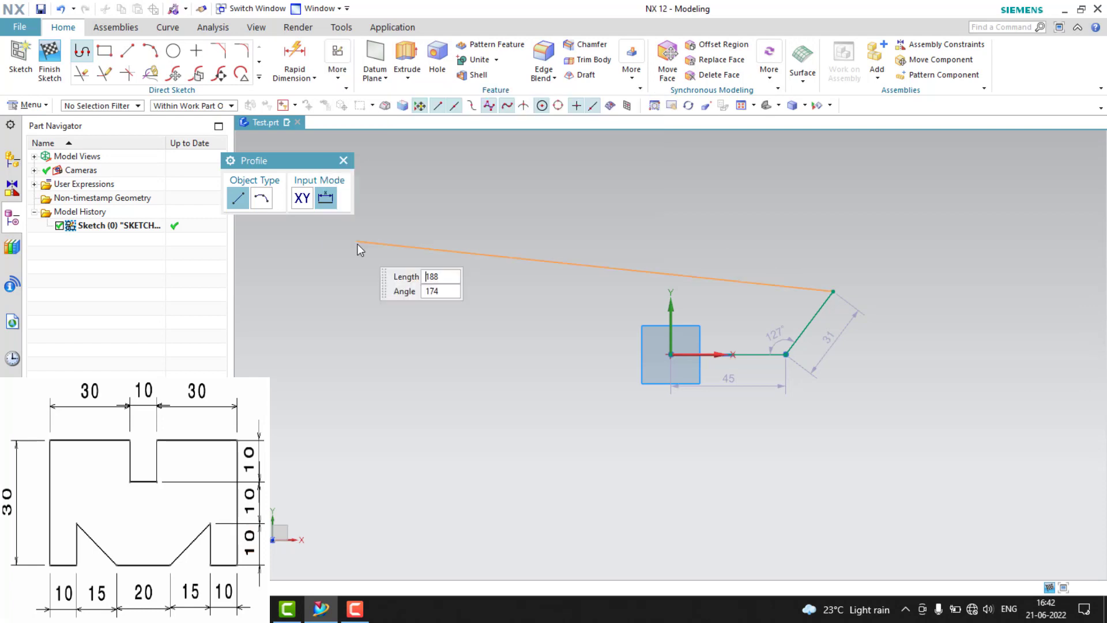
Complete the right half profile with a side about 72 mm high and a notch about 18 mm deep ending above the origin, and delete its automatic dimensions
click(835, 354)
click(923, 354)
click(923, 171)
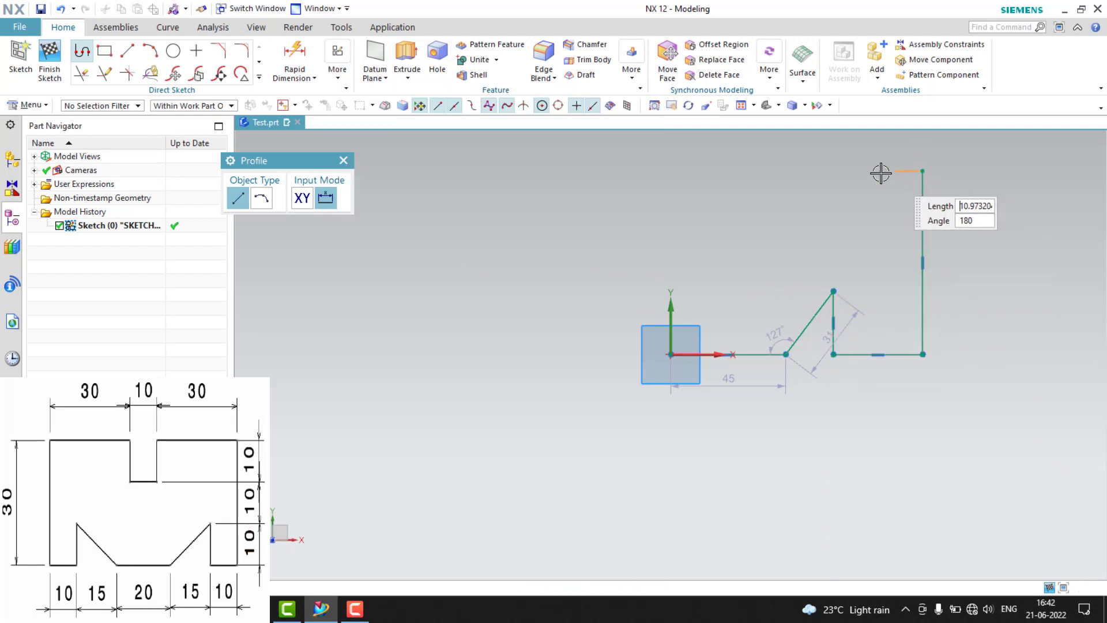
click(708, 170)
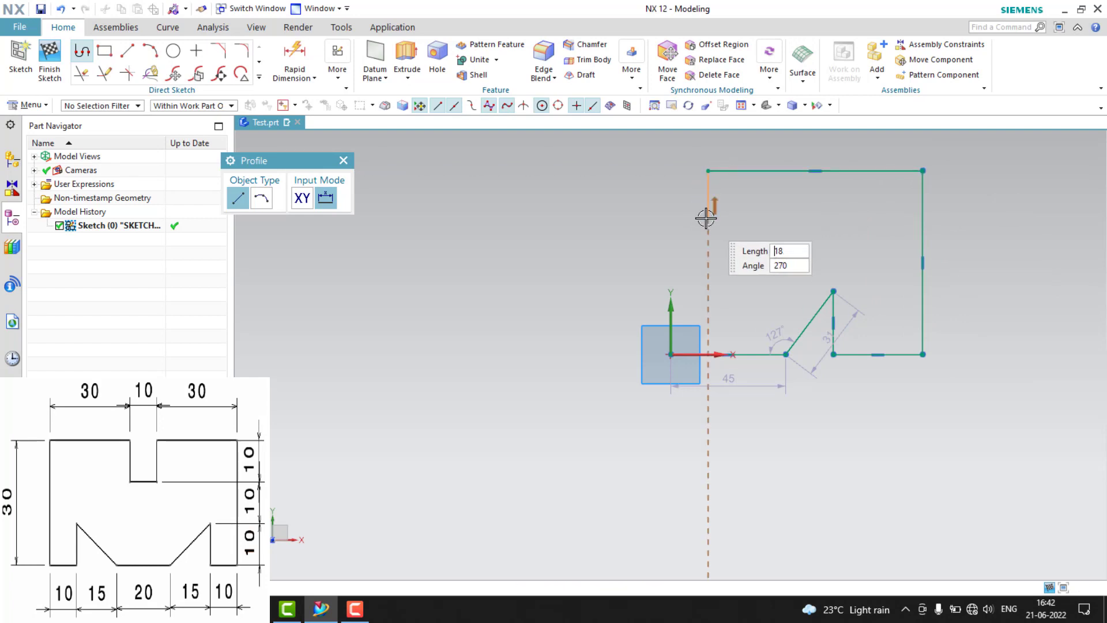
click(709, 217)
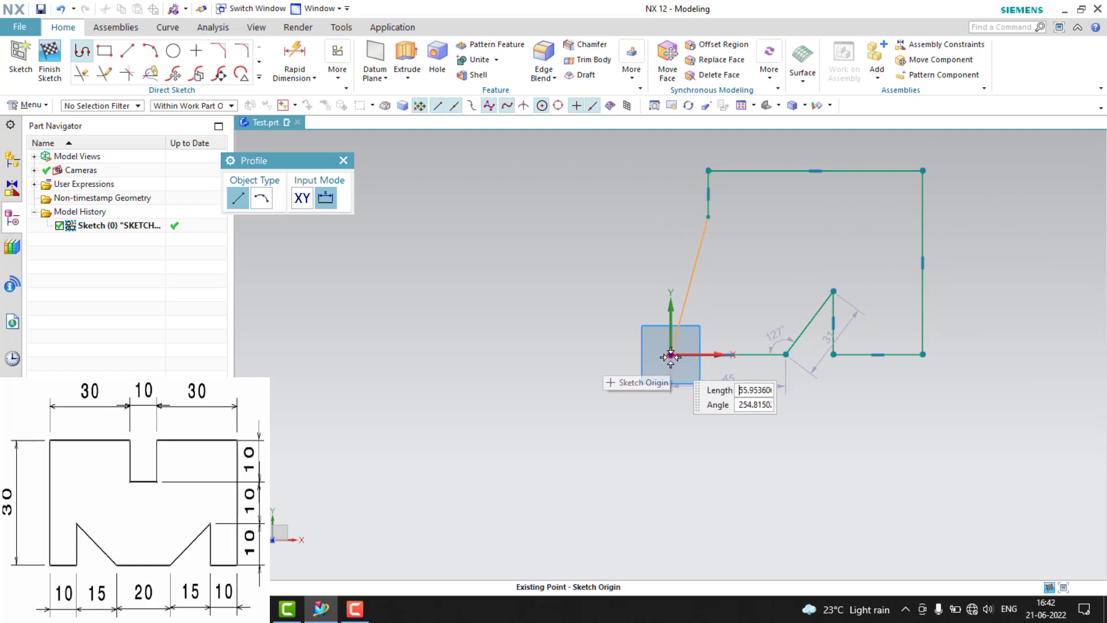
click(675, 217)
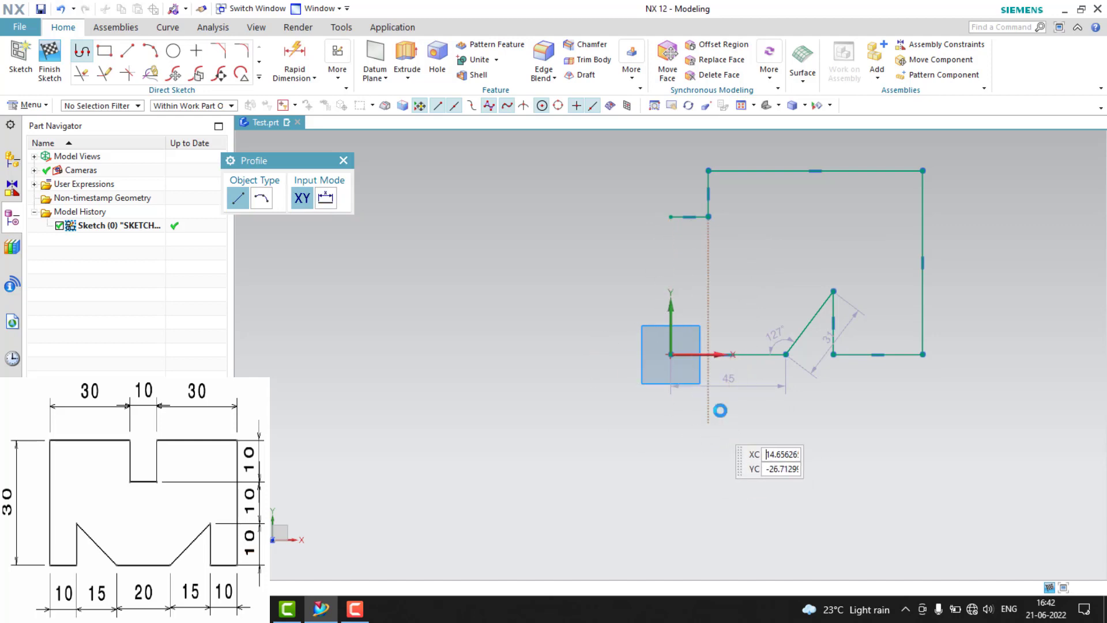
key(Escape)
click(732, 385)
key(Delete)
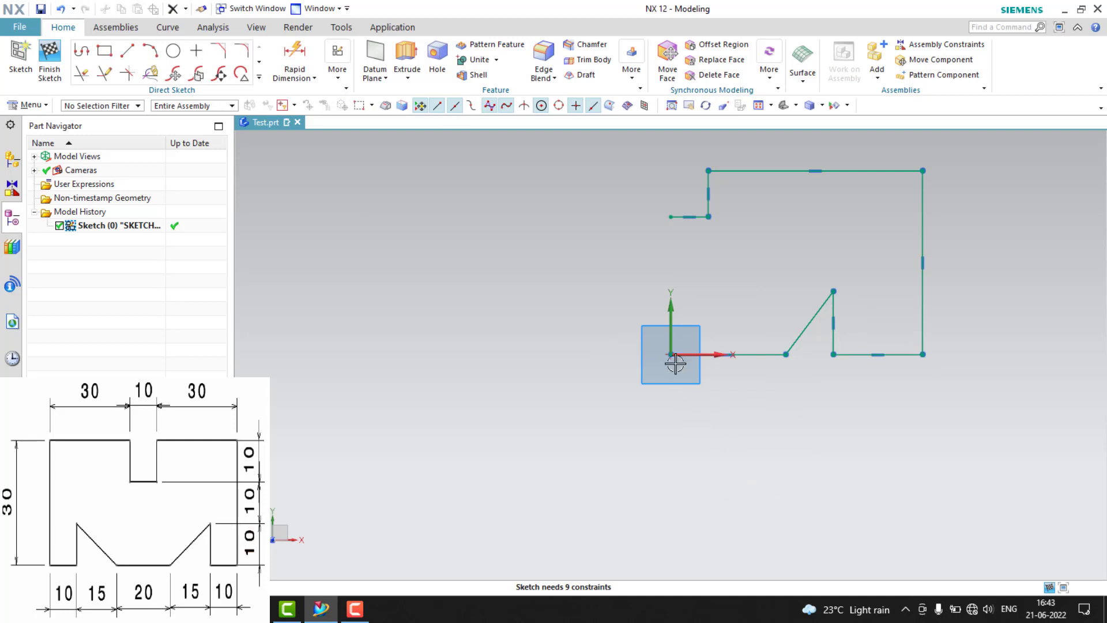
Mirror all curves of the half profile about the sketch's vertical axis with Mirror Curve
scroll(663, 354, down, 2)
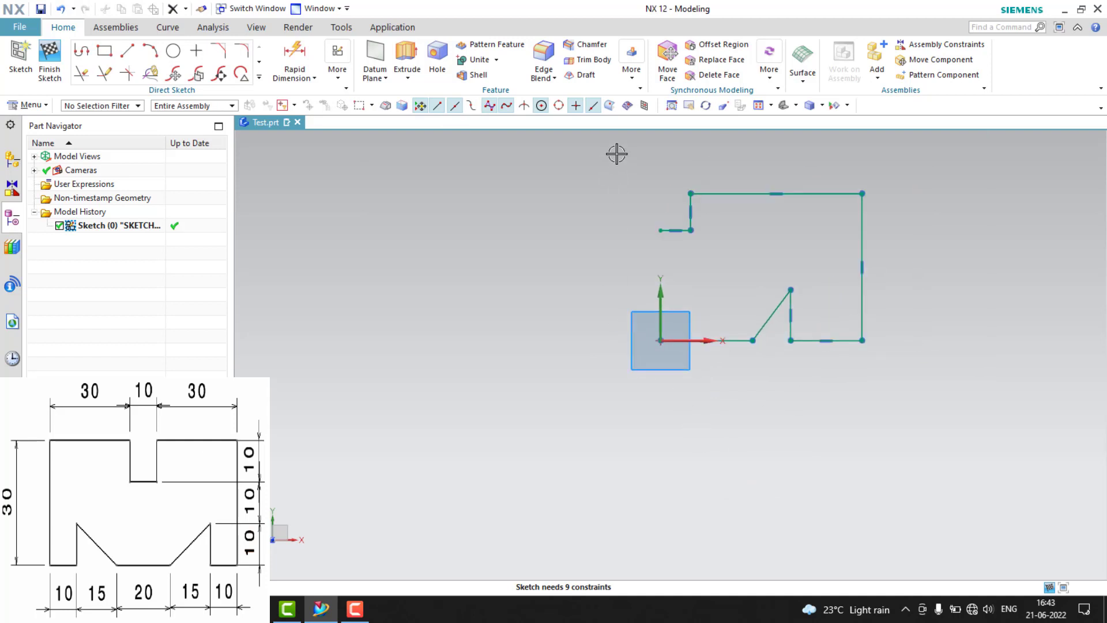
drag(617, 154, 917, 383)
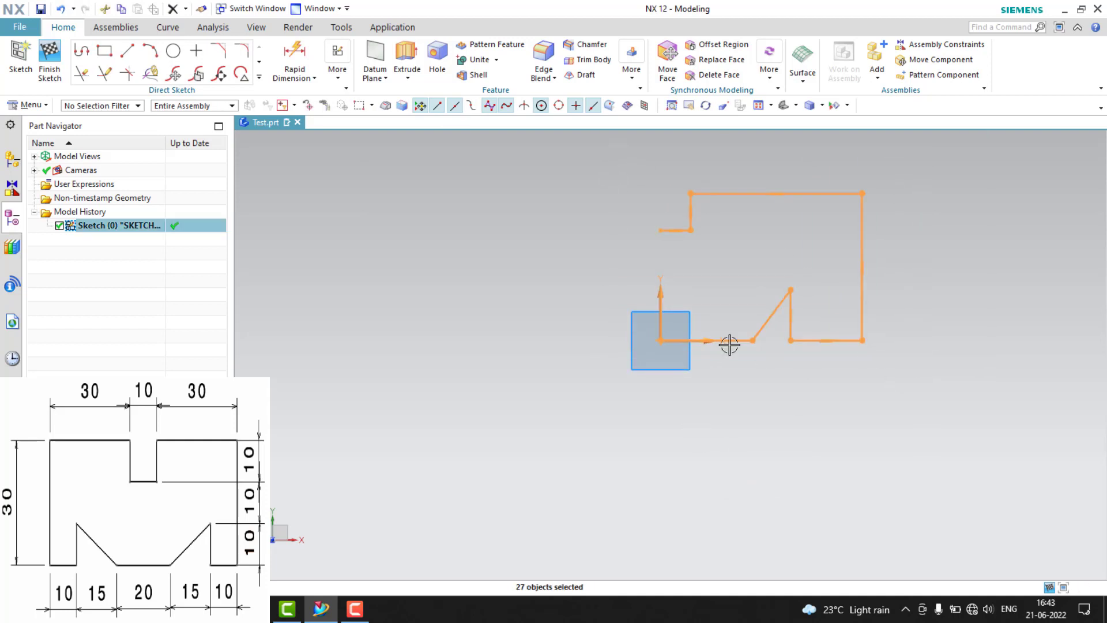
click(258, 77)
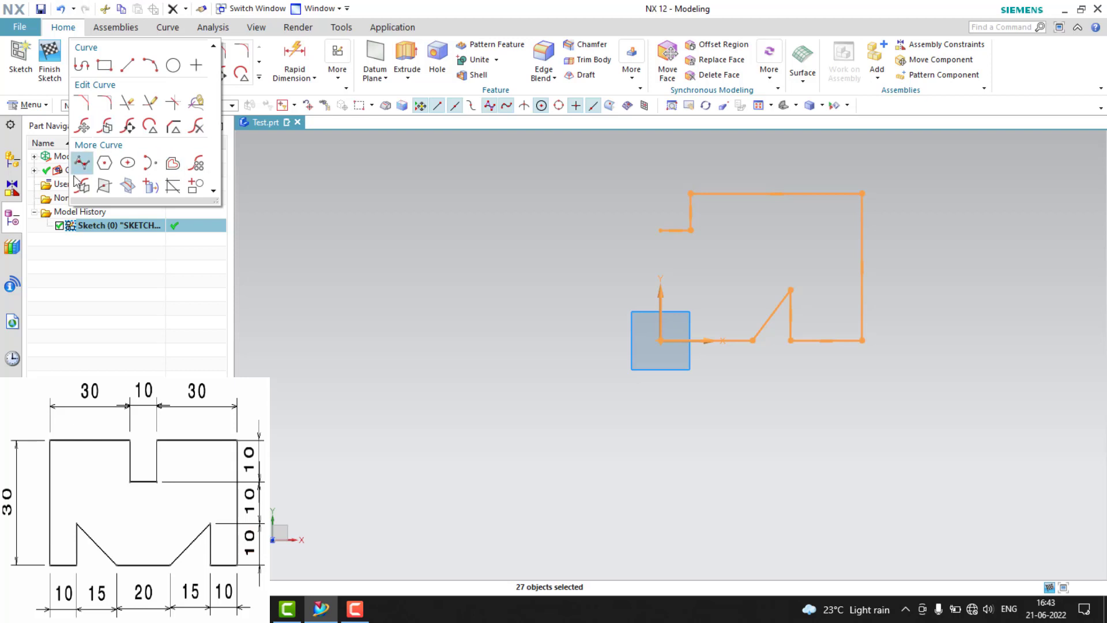
click(82, 185)
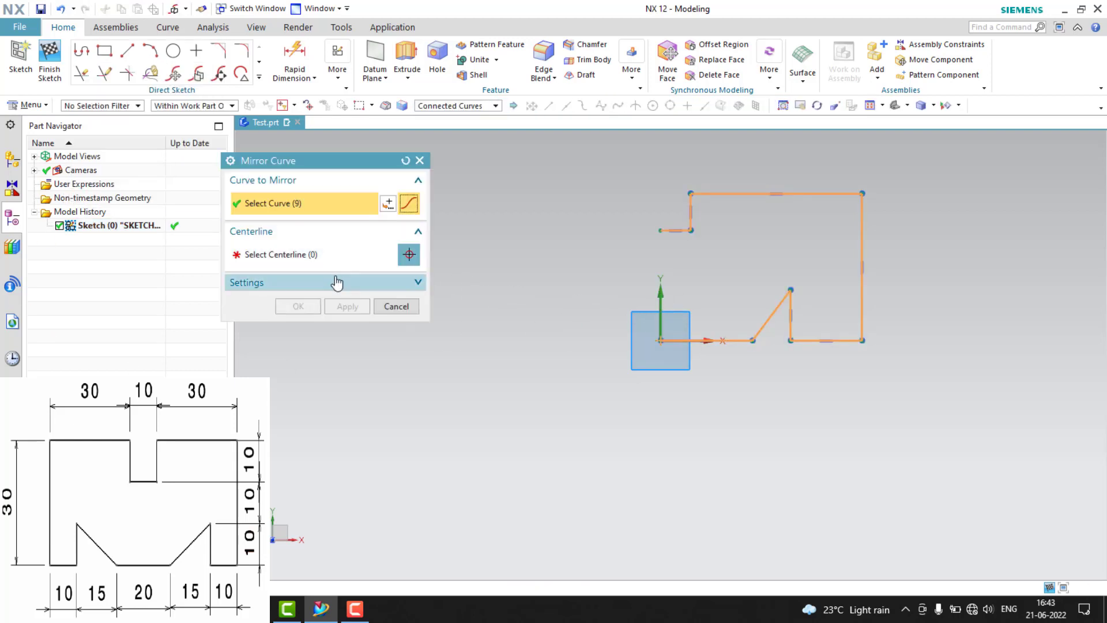
click(310, 256)
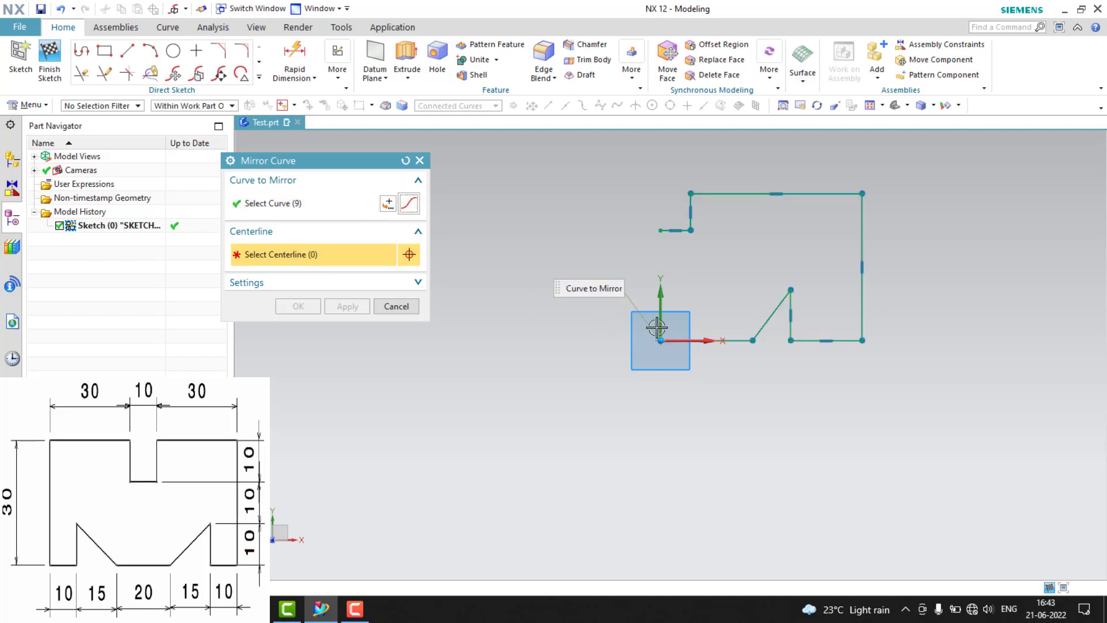
click(662, 309)
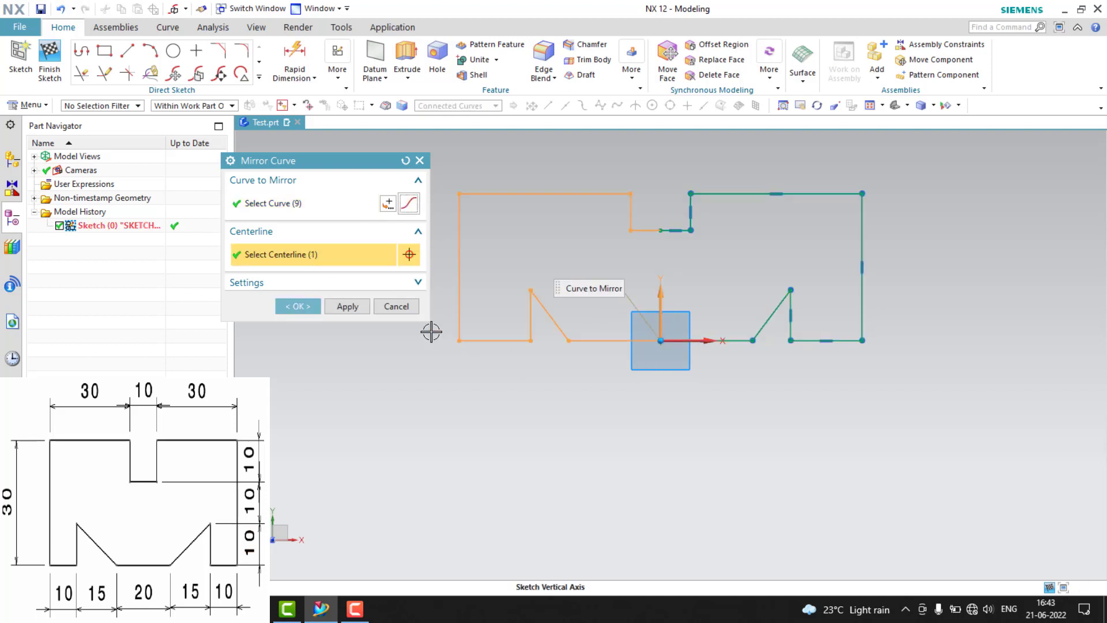
click(303, 309)
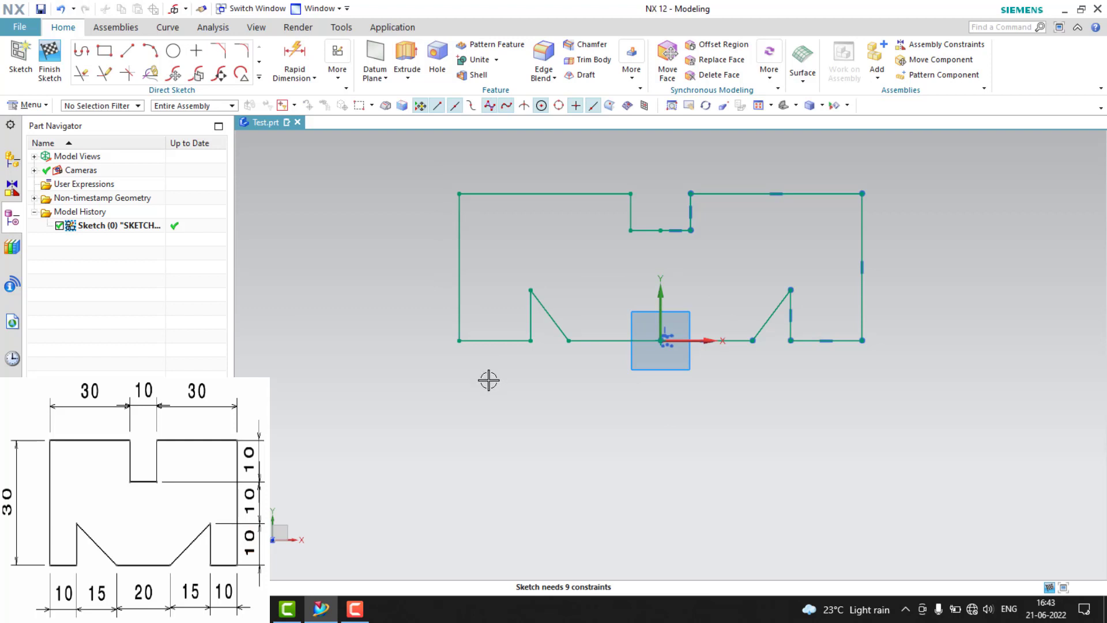
Add a Rapid Dimension between the left edge's upper and lower endpoints and set the profile's height to 30 mm
click(459, 259)
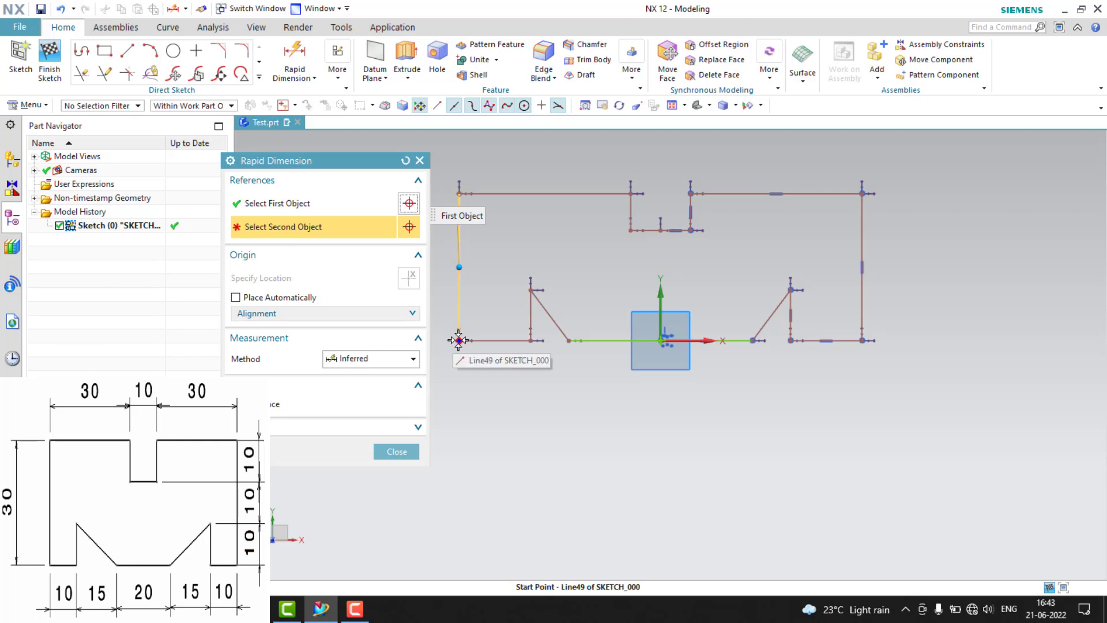
click(331, 210)
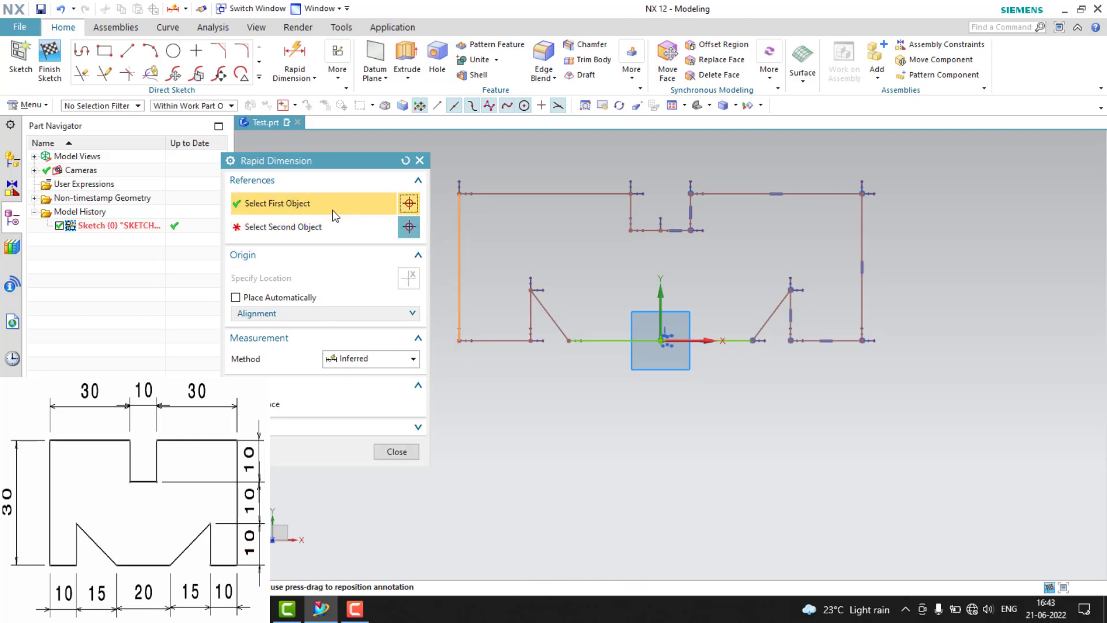
mouse_move(315, 157)
mouse_down()
mouse_move(247, 188)
mouse_move(176, 188)
mouse_up()
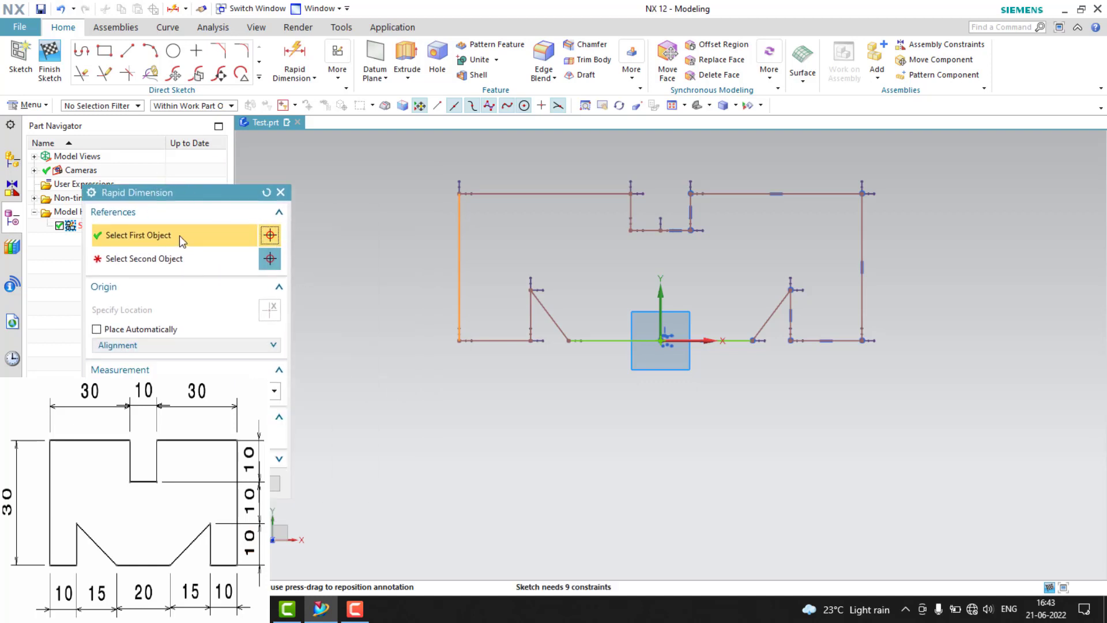
click(455, 240)
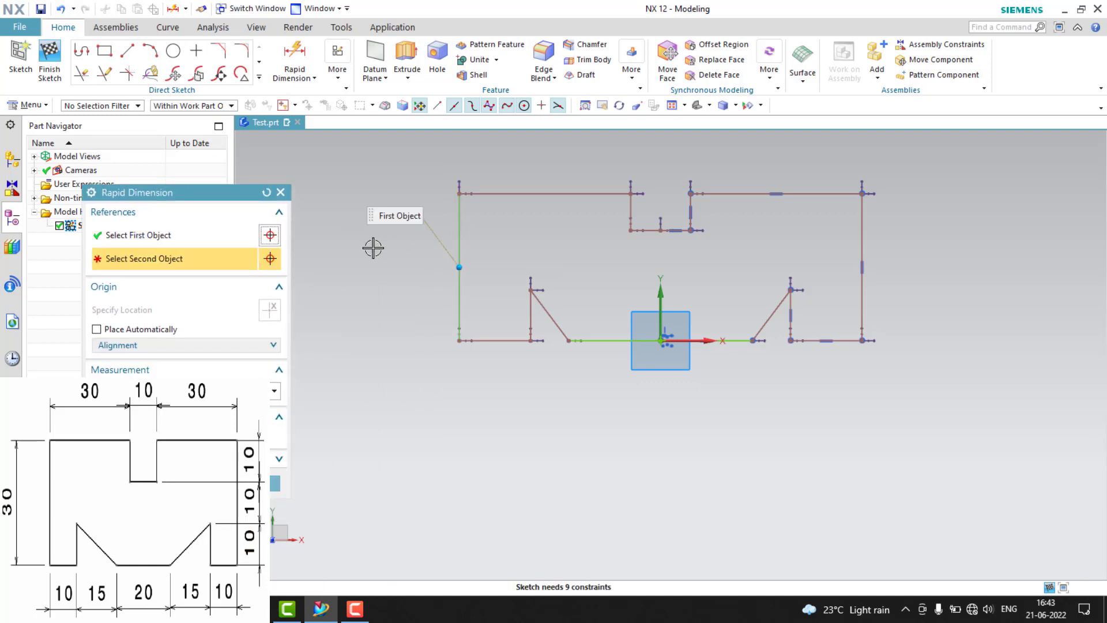
click(214, 238)
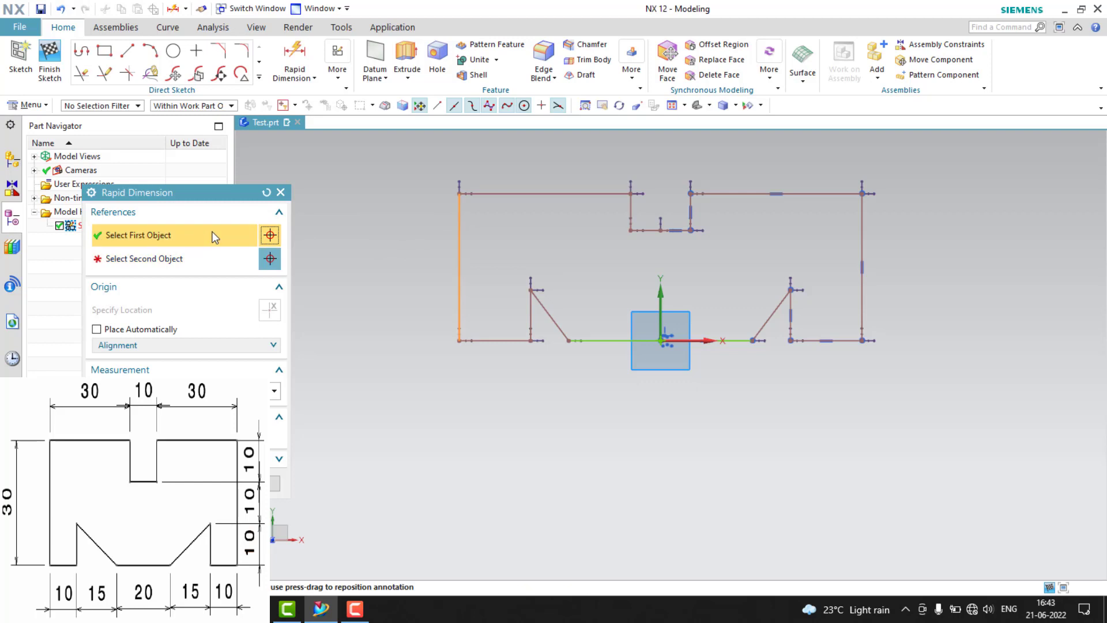
click(460, 194)
click(460, 340)
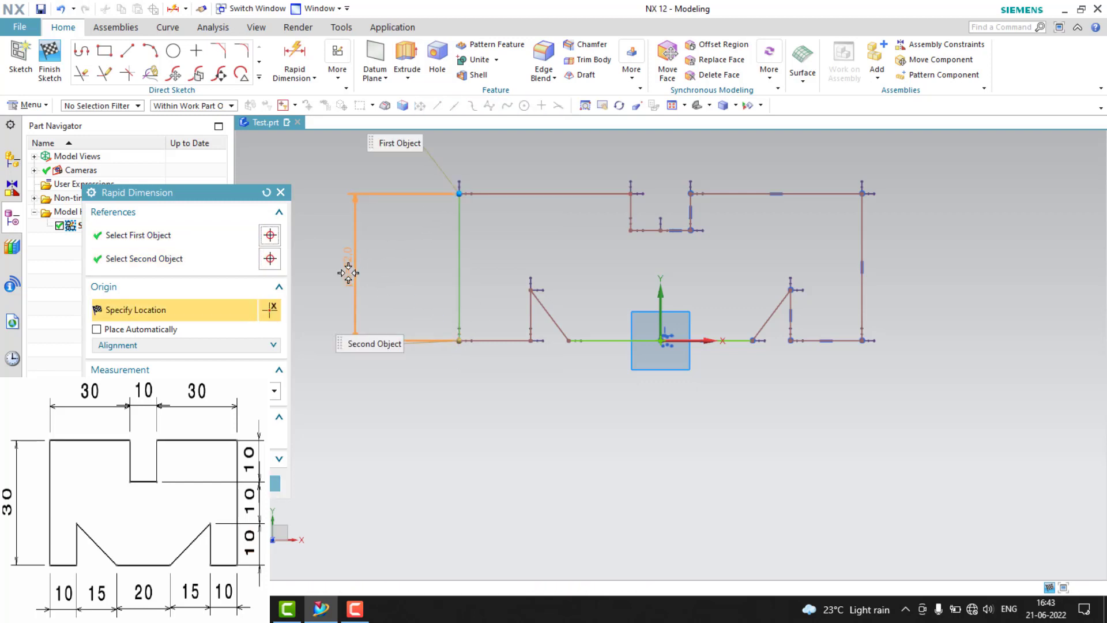
click(344, 277)
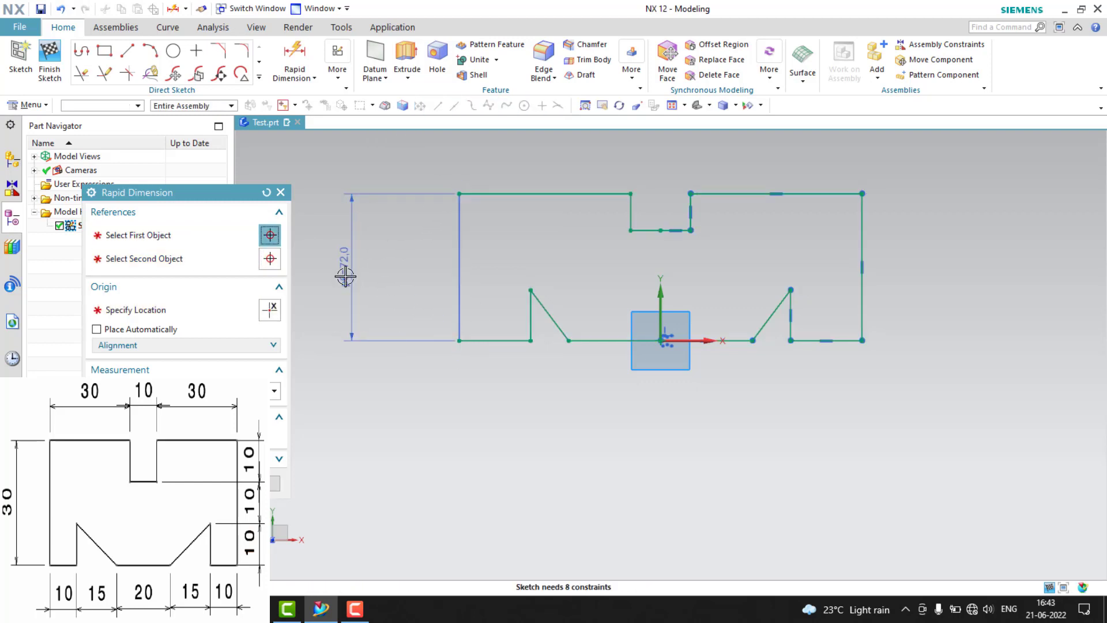
text(30)
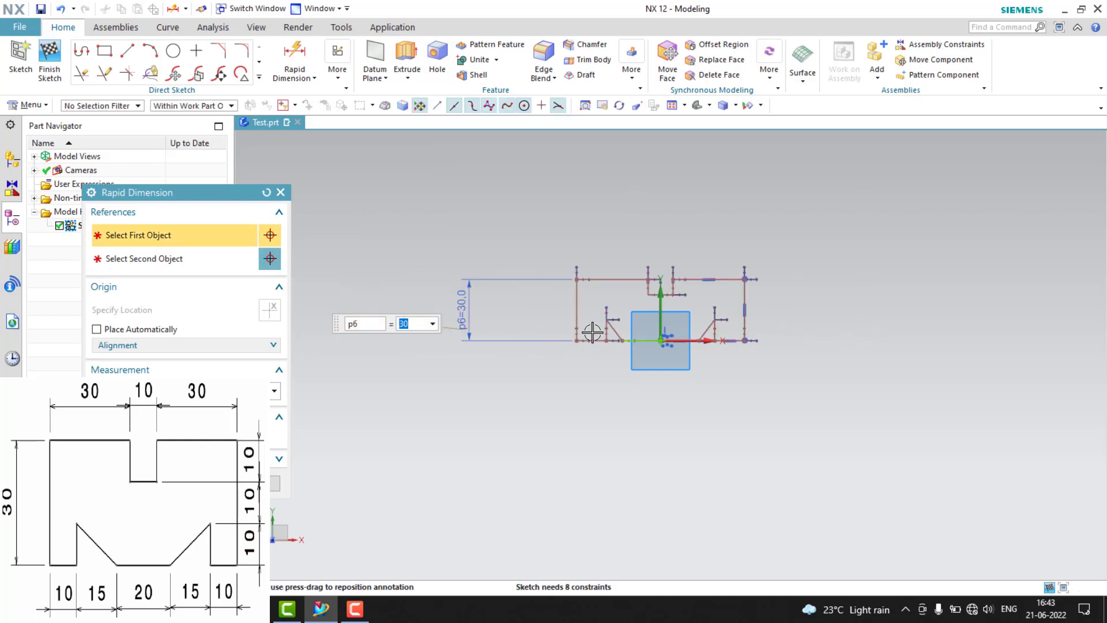
Dimension the length of the profile's upper-left horizontal edge as 30 mm
scroll(592, 333, up, 4)
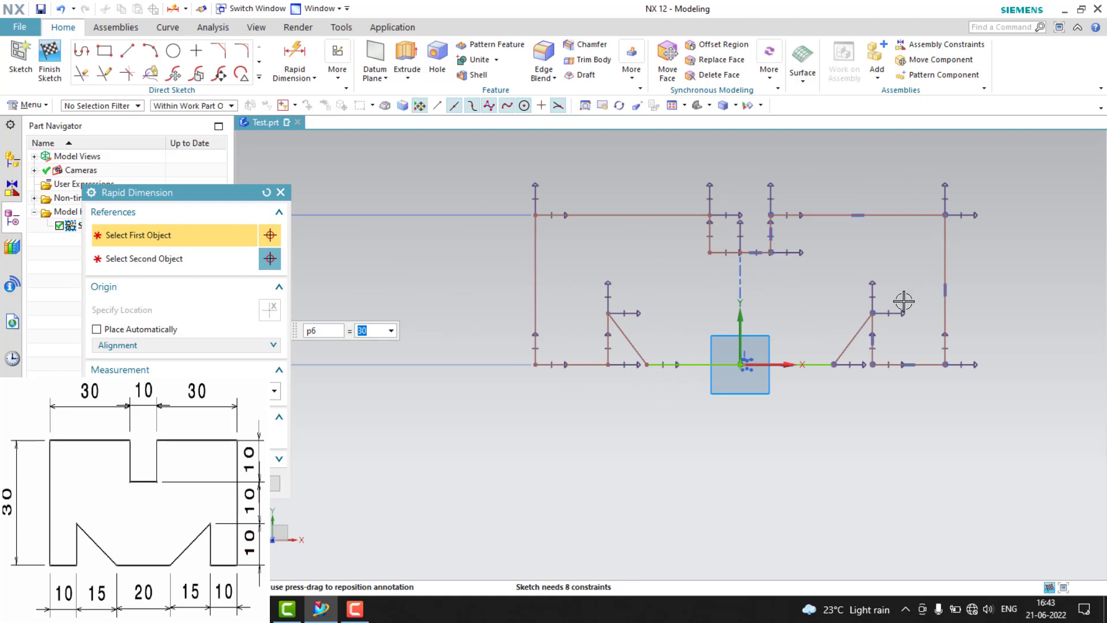
click(670, 215)
click(658, 159)
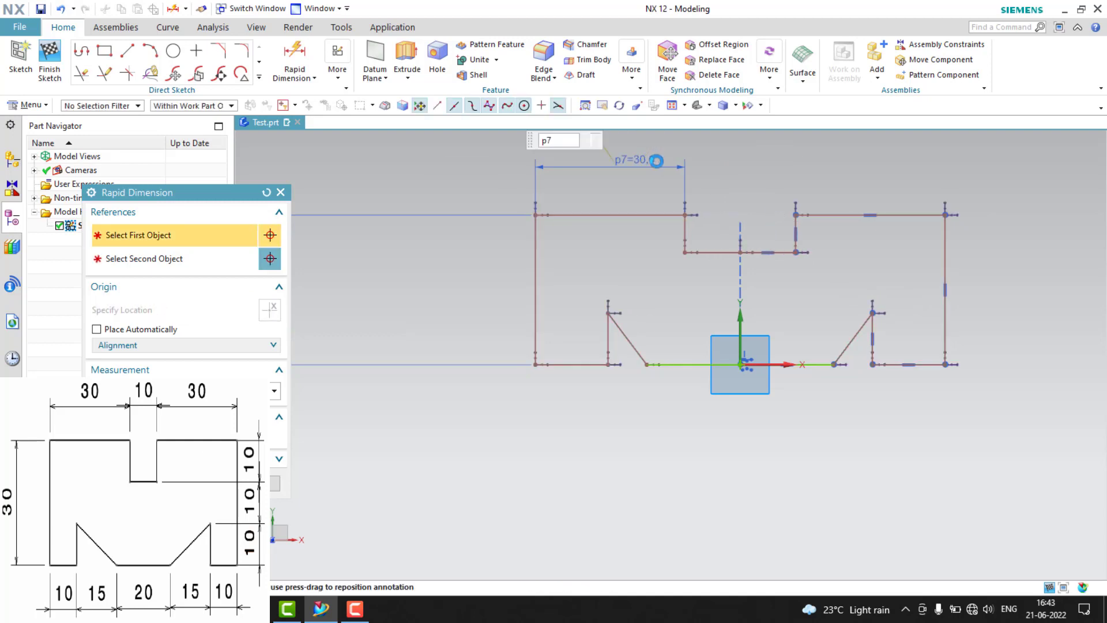
text(30)
key(Return)
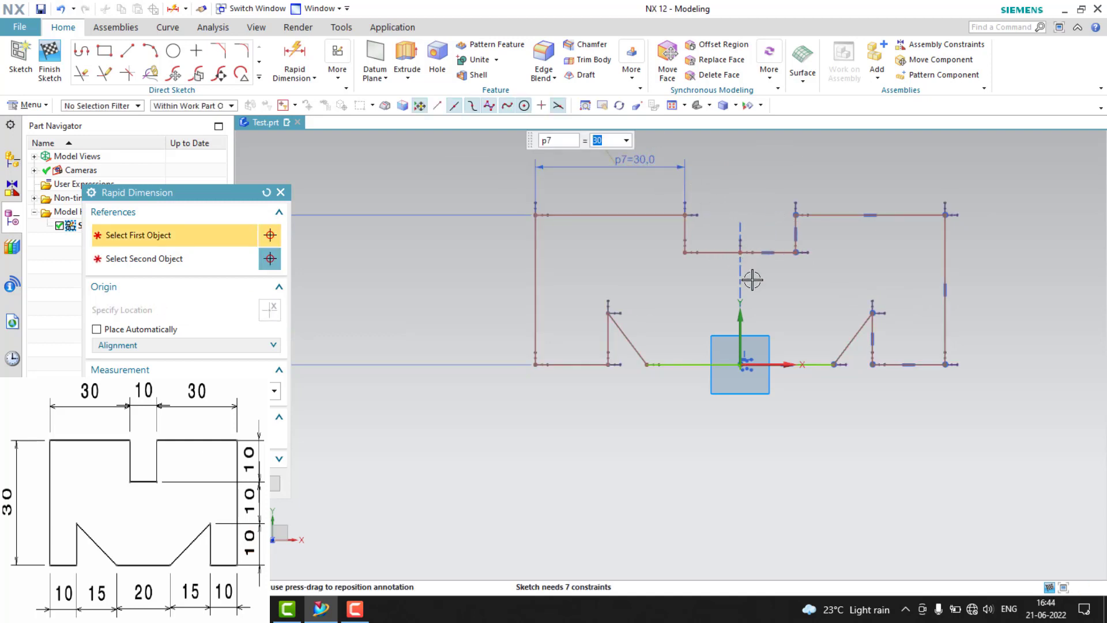
Dimension the width of the top slot between its two vertical sides as 10 mm
click(684, 221)
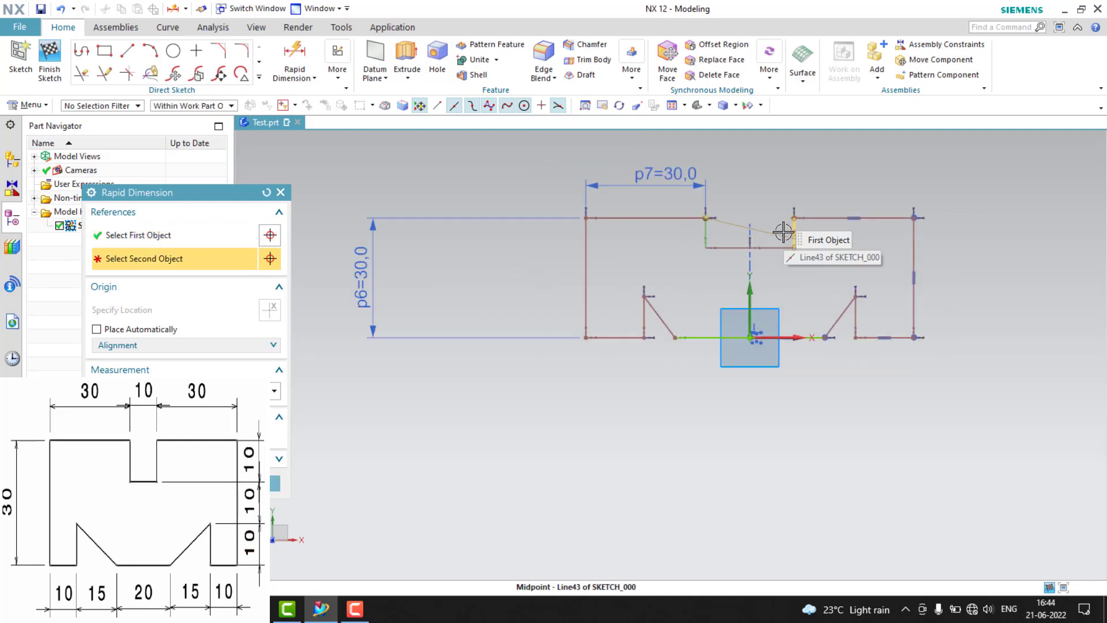
scroll(783, 232, up, 5)
click(816, 191)
scroll(681, 227, up, 3)
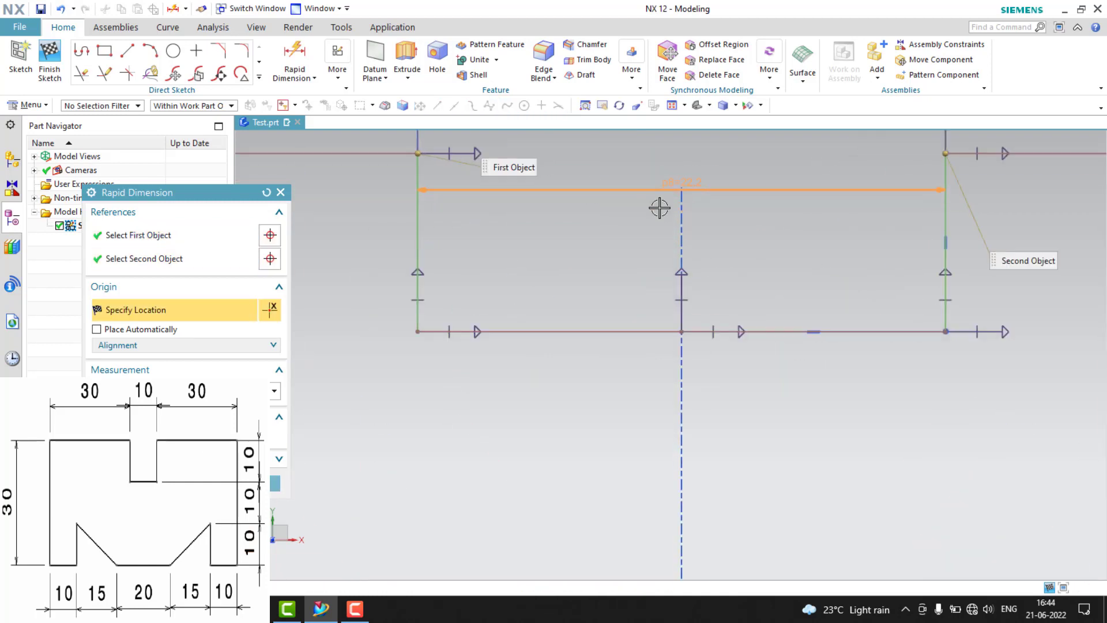
click(665, 217)
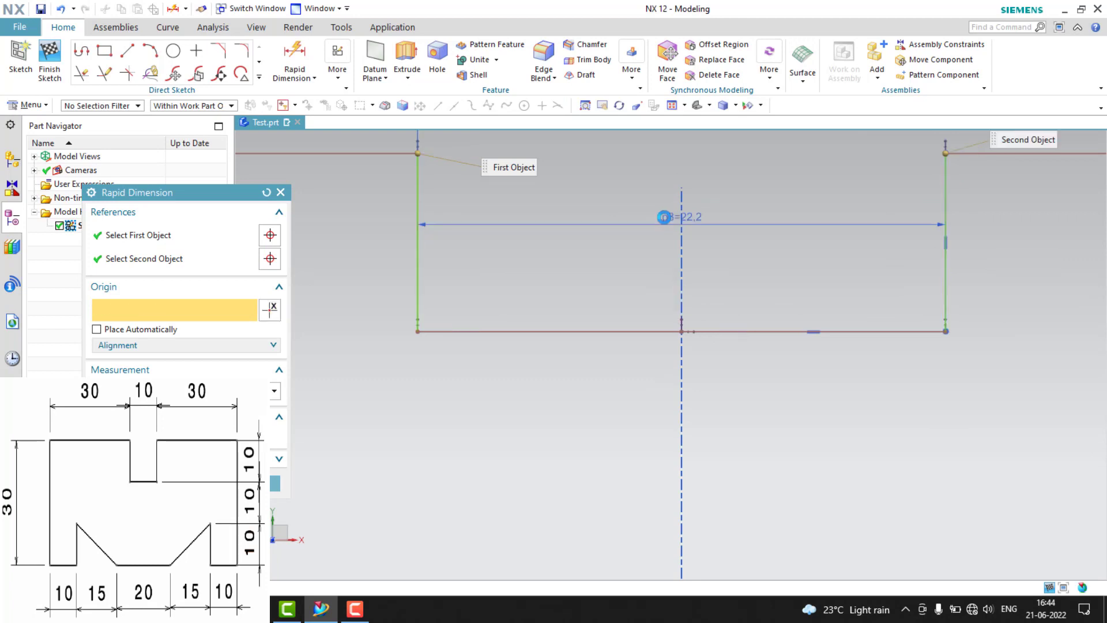
text(10)
key(Return)
scroll(679, 281, up, 4)
scroll(679, 280, down, 5)
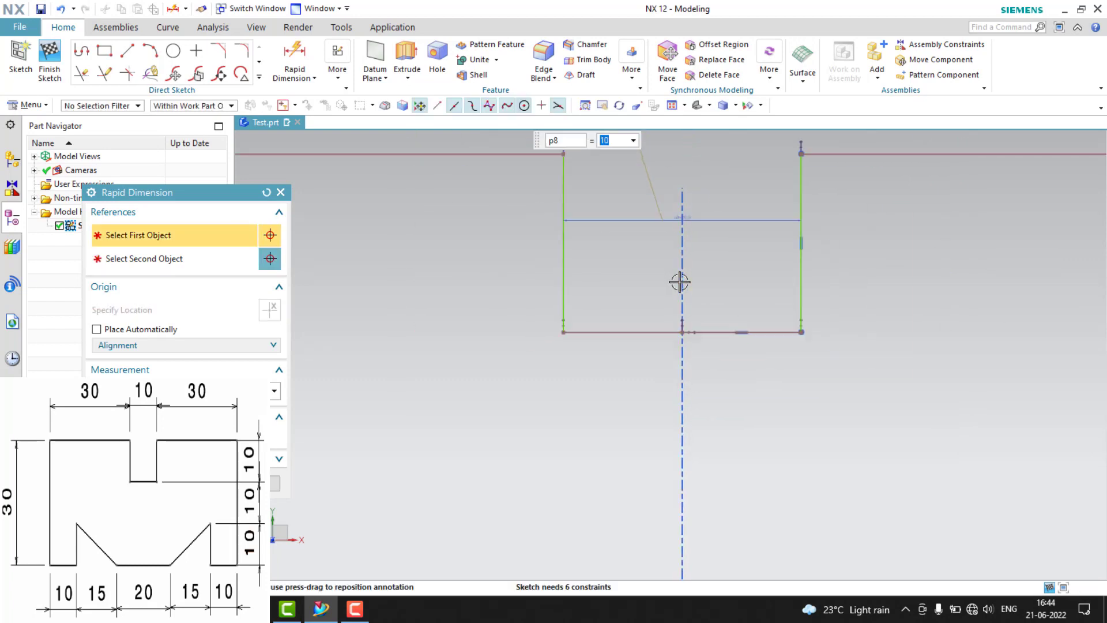
scroll(749, 369, up, 2)
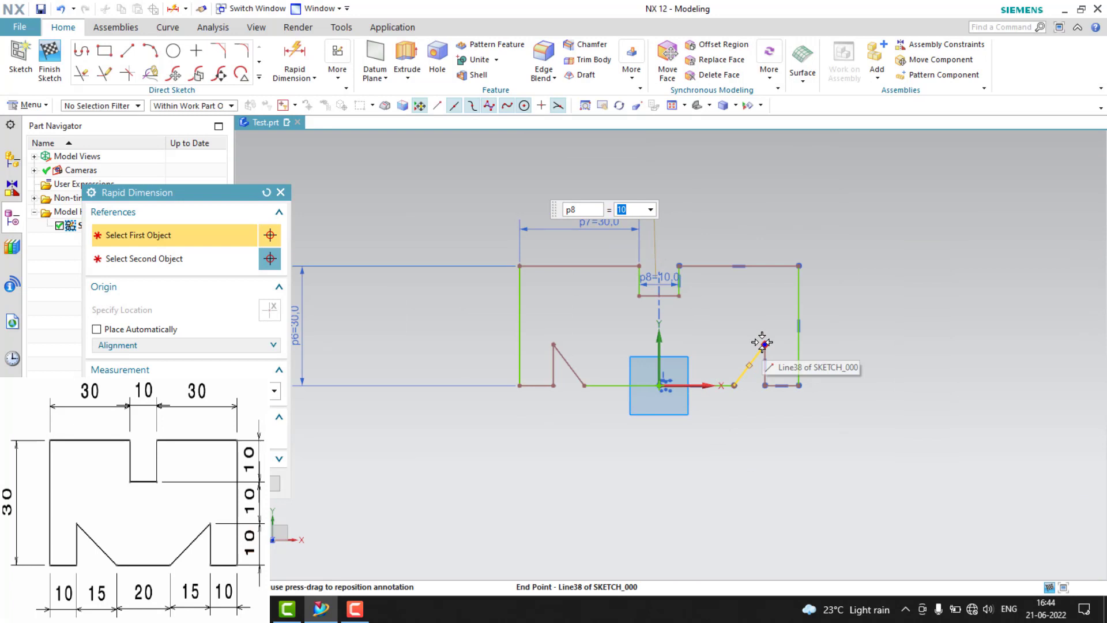
Dimension the height of the lower-right notch's vertical edge as 10 mm
click(763, 342)
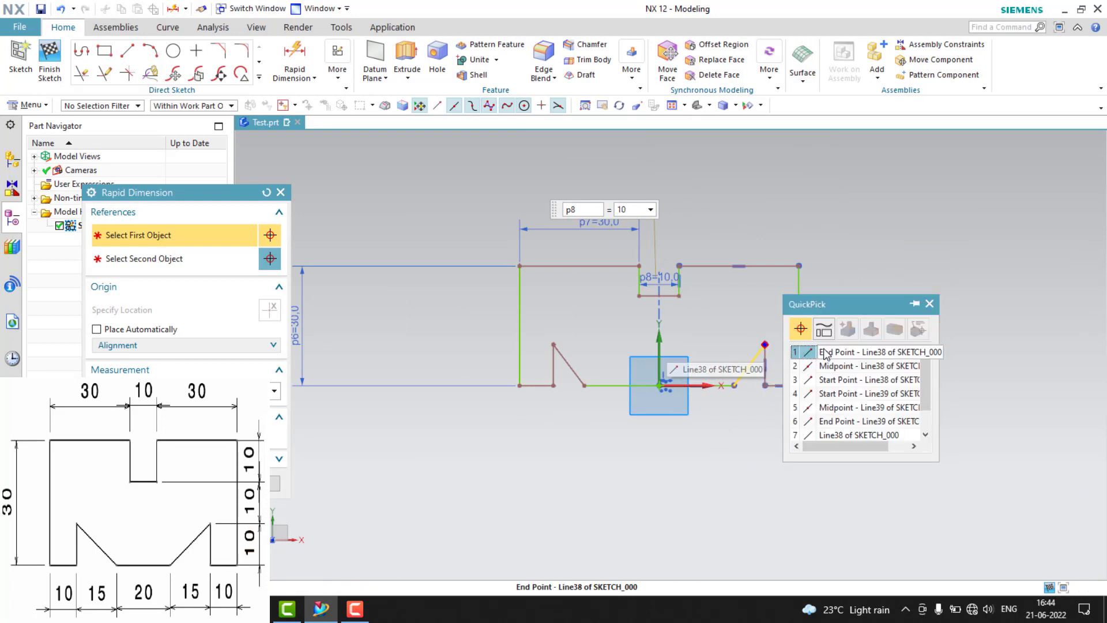
click(842, 352)
click(785, 386)
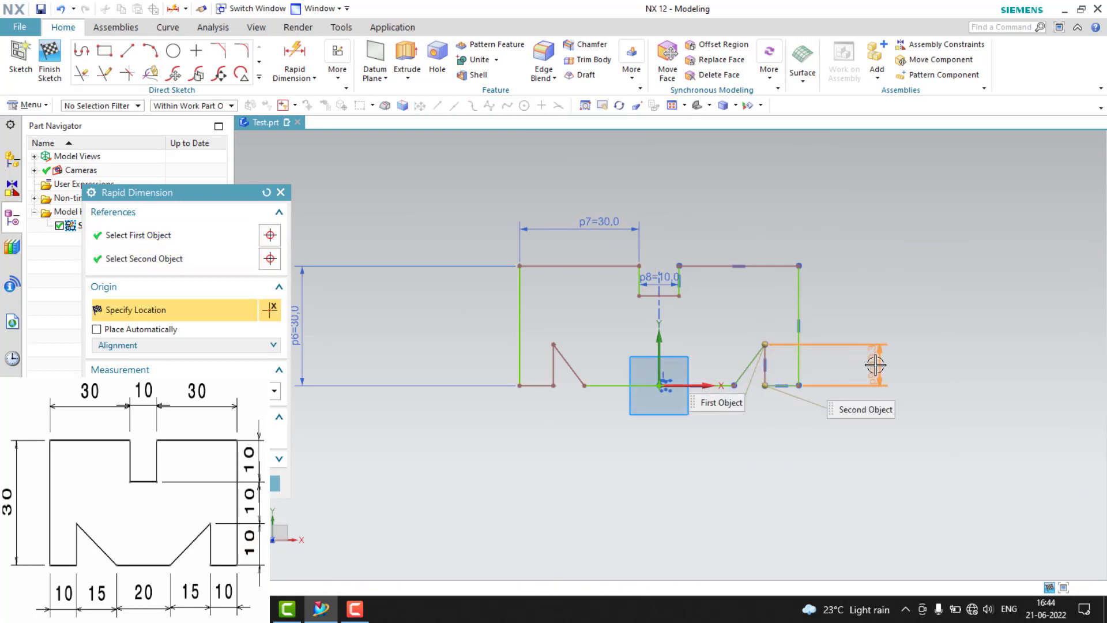
click(874, 361)
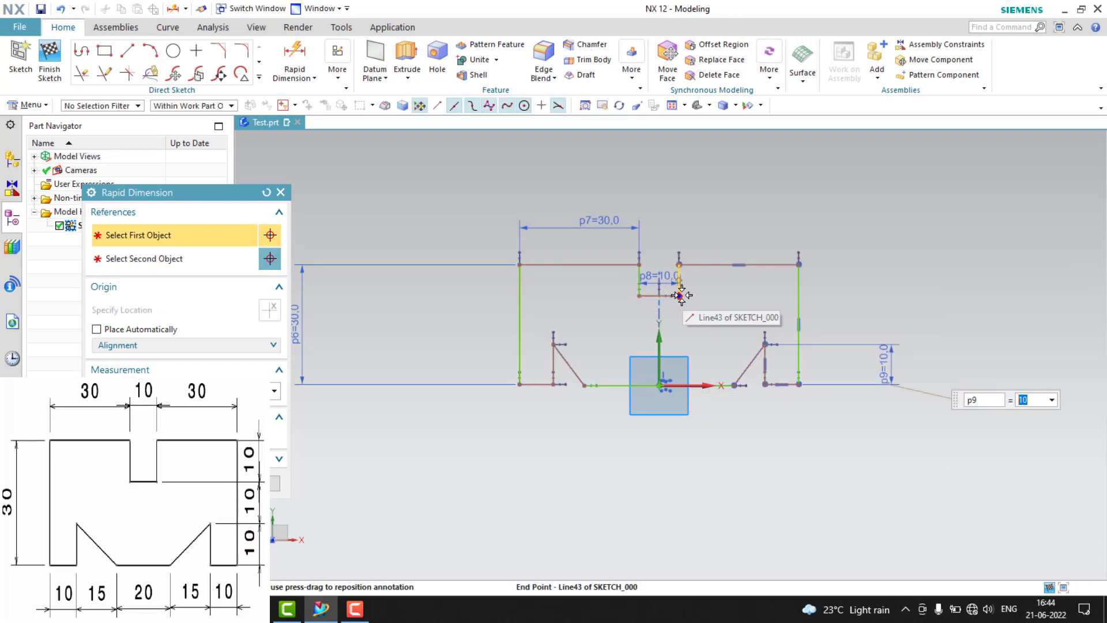
Dimension the vertical distance between the top slot's floor and the lower-right notch's apex as 10 mm
click(679, 295)
click(765, 344)
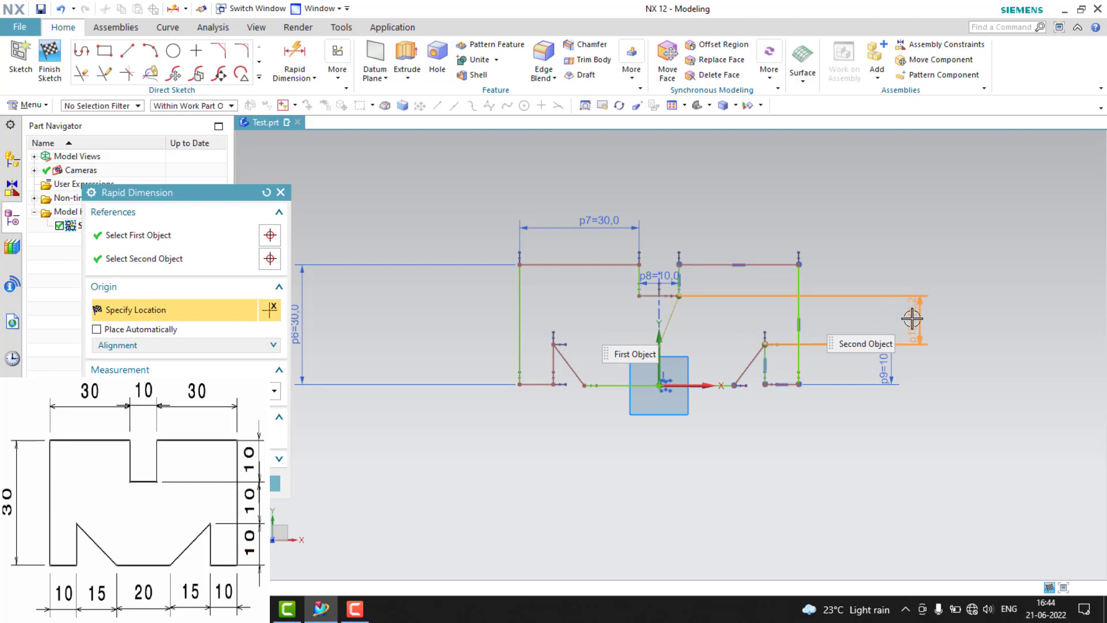
click(912, 316)
text(10)
key(Return)
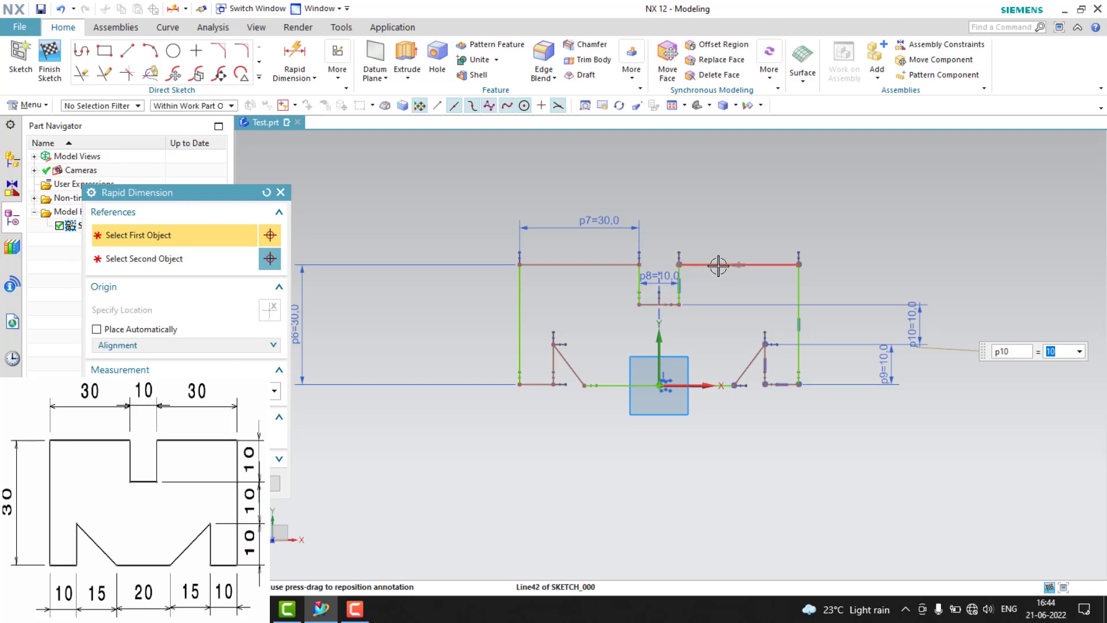
Try to dimension the top slot's depth between the upper-right edge and the slot floor
scroll(674, 294, up, 1)
scroll(676, 294, up, 4)
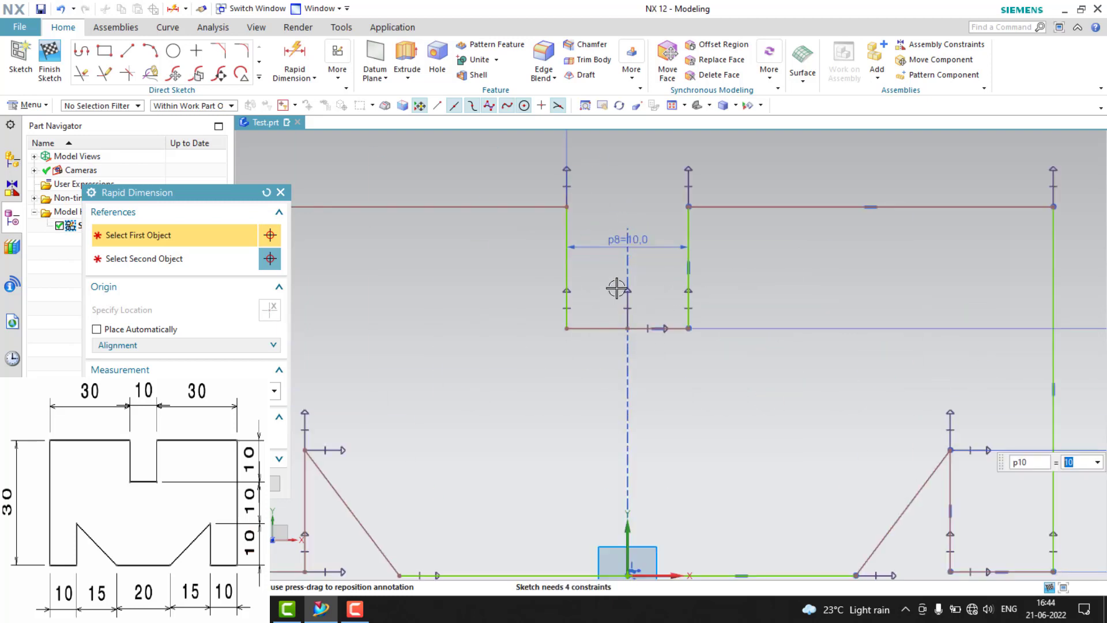
click(732, 207)
click(658, 327)
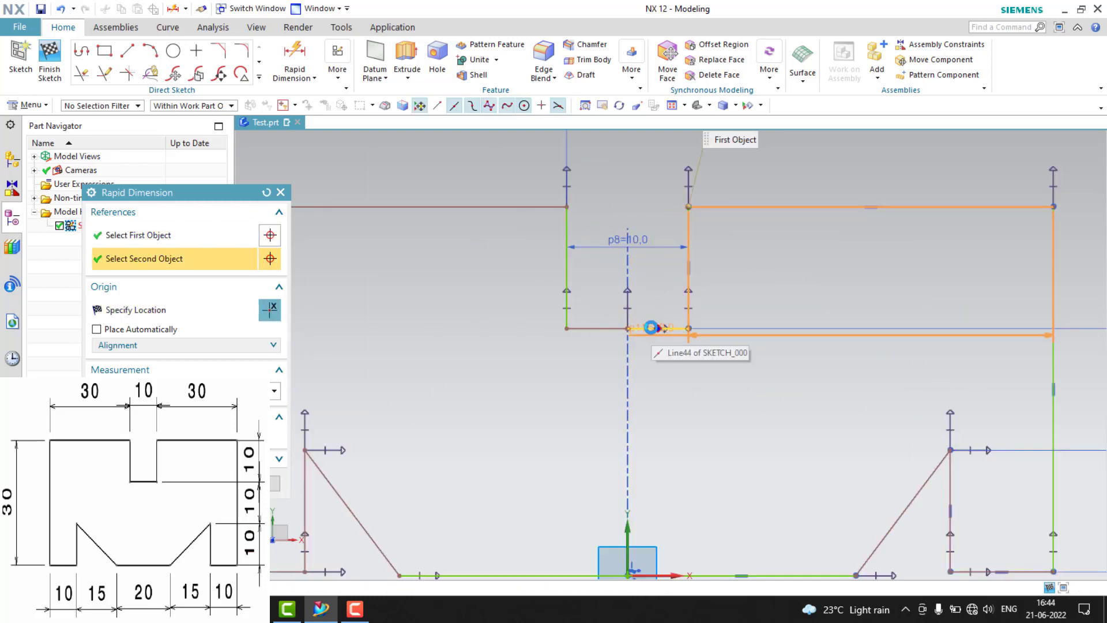
scroll(981, 267, down, 3)
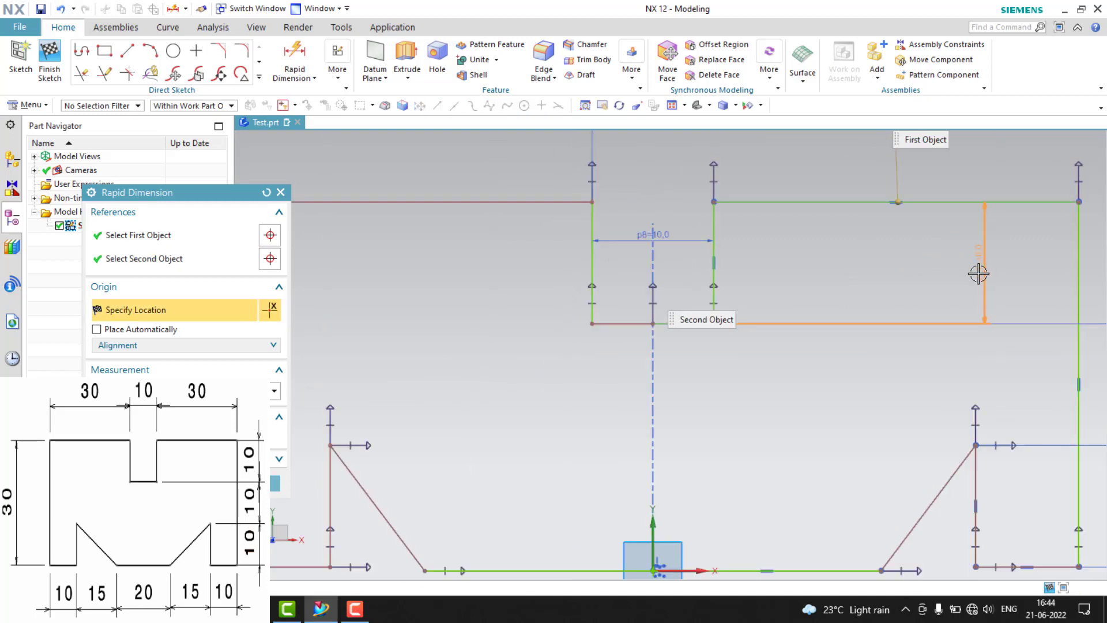
scroll(1070, 257, down, 3)
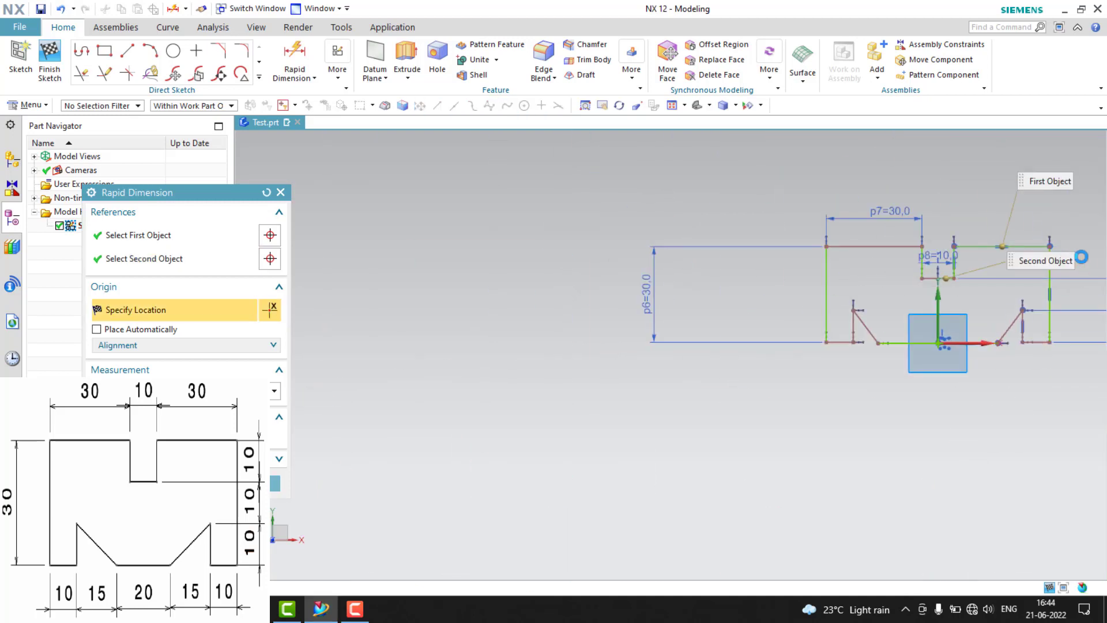
click(1081, 257)
click(554, 336)
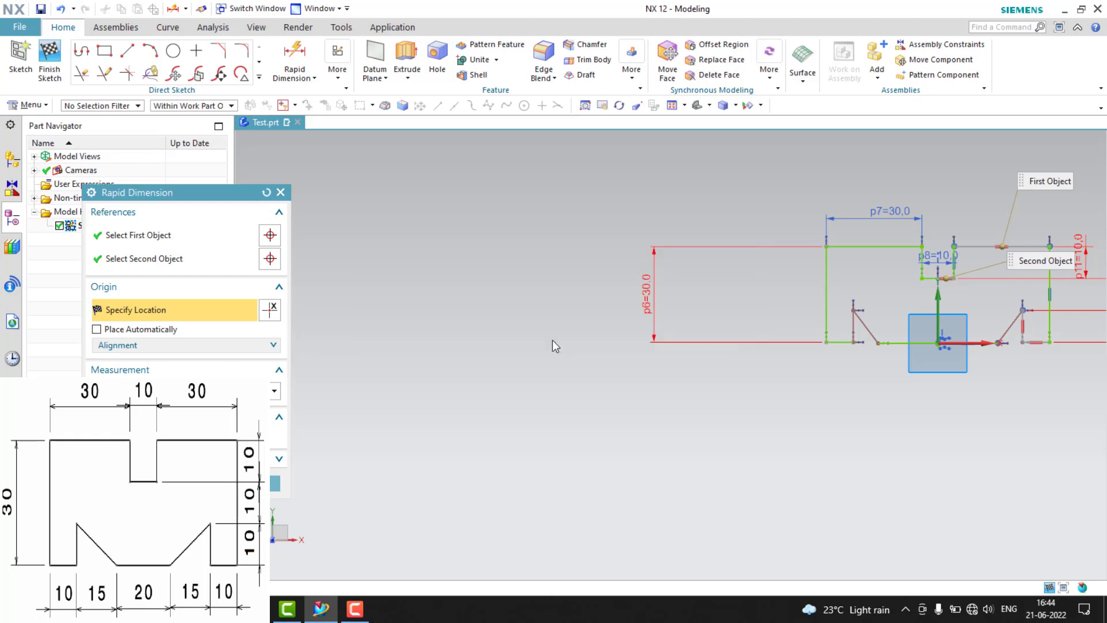
Delete the over-constraining depth dimension of the top slot
middle_click(608, 373)
scroll(854, 386, up, 3)
scroll(853, 386, down, 5)
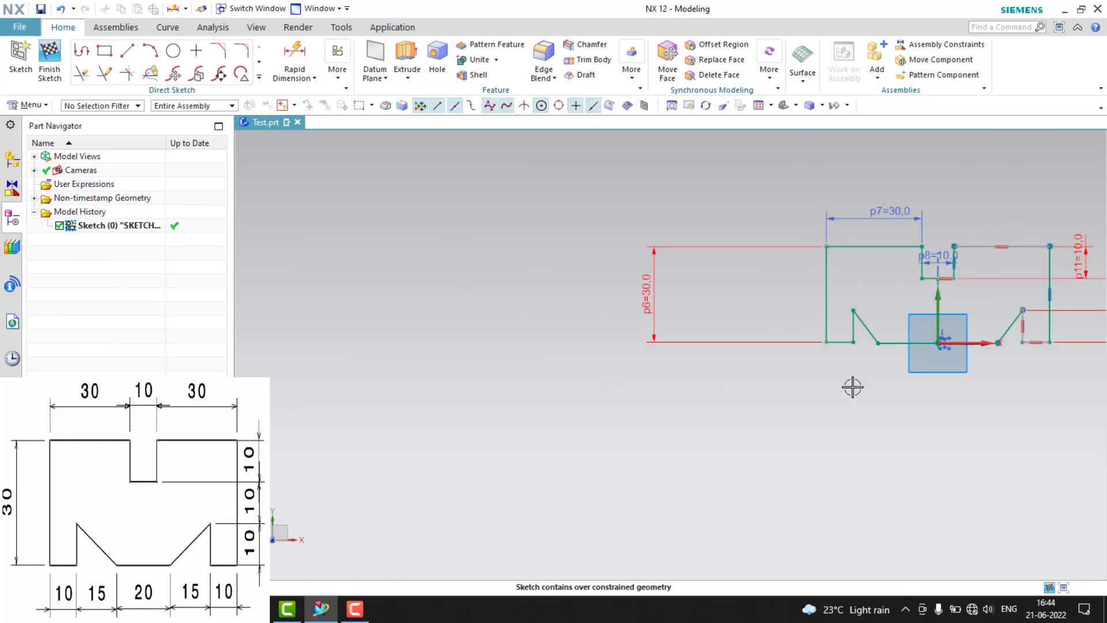
right_click(1018, 293)
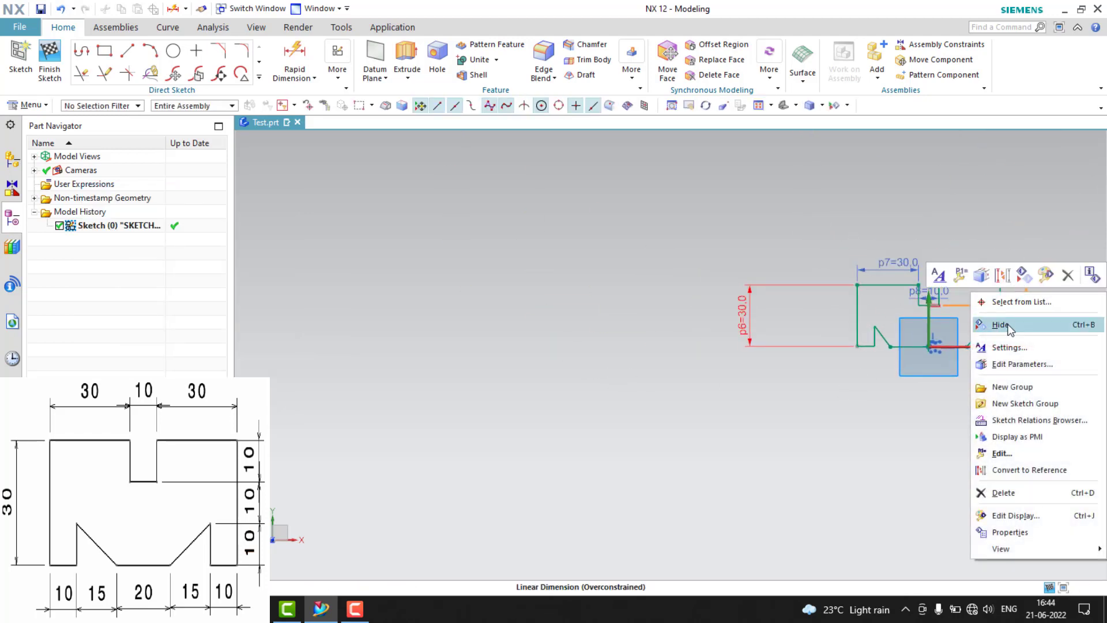
click(1003, 493)
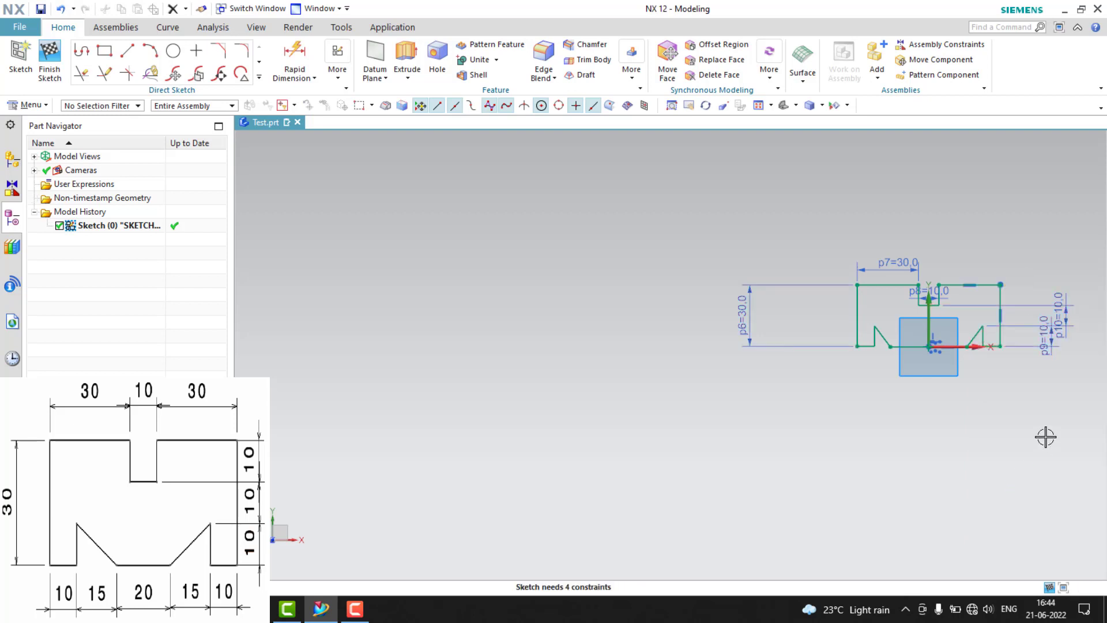
Move the overall 30 mm height dimension closer to the profile's left edge
click(760, 106)
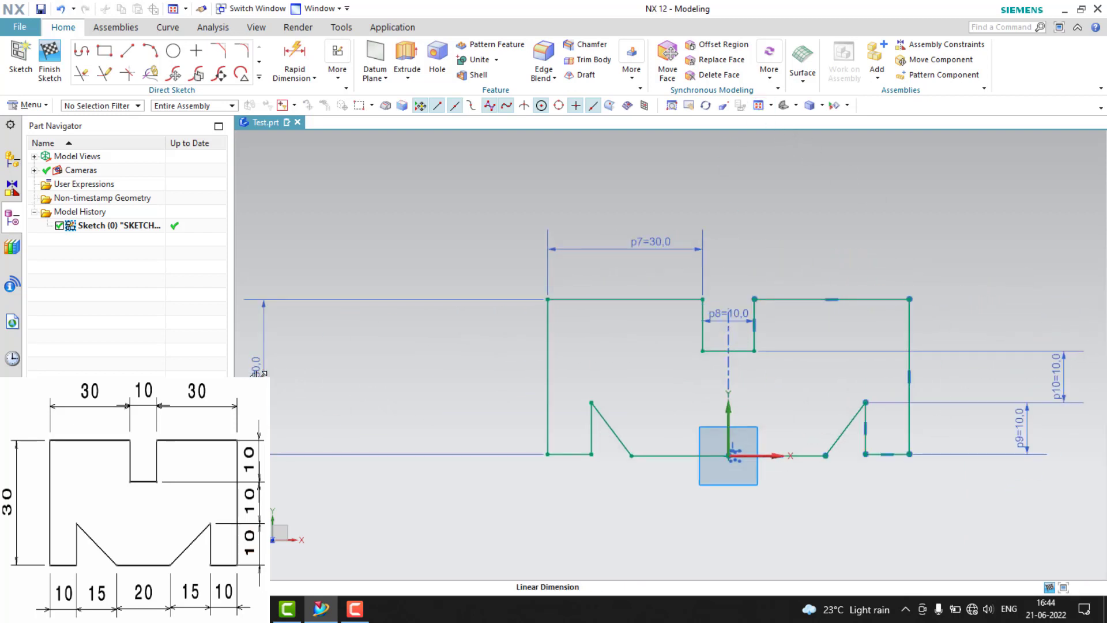
drag(256, 376, 501, 380)
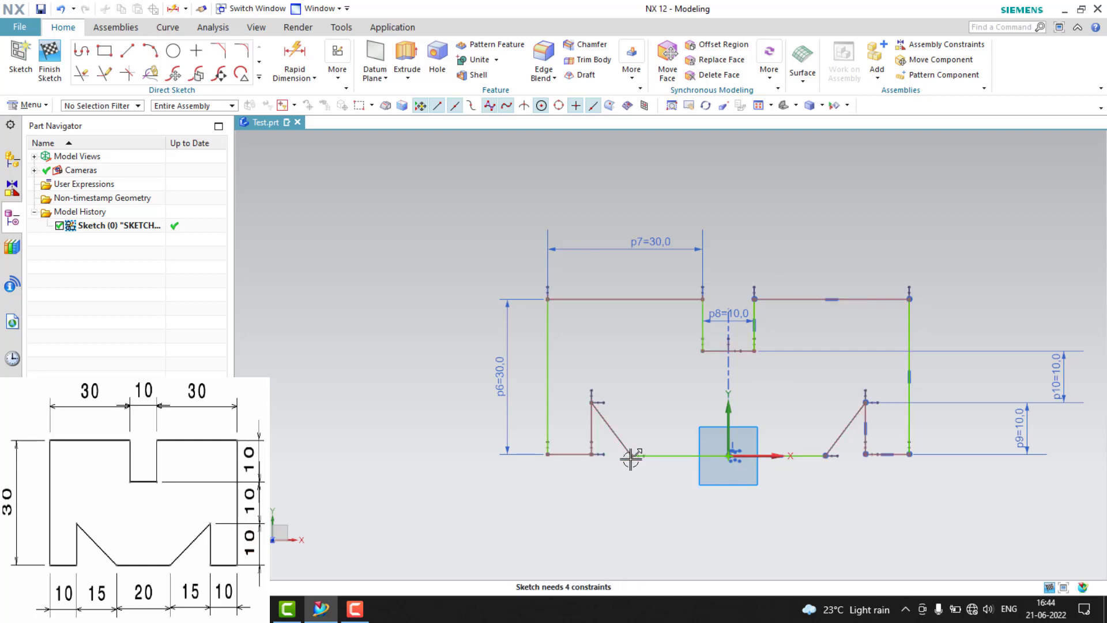
Dimension the central bottom edge between the two notches as 20 mm
key(d)
click(632, 456)
click(828, 457)
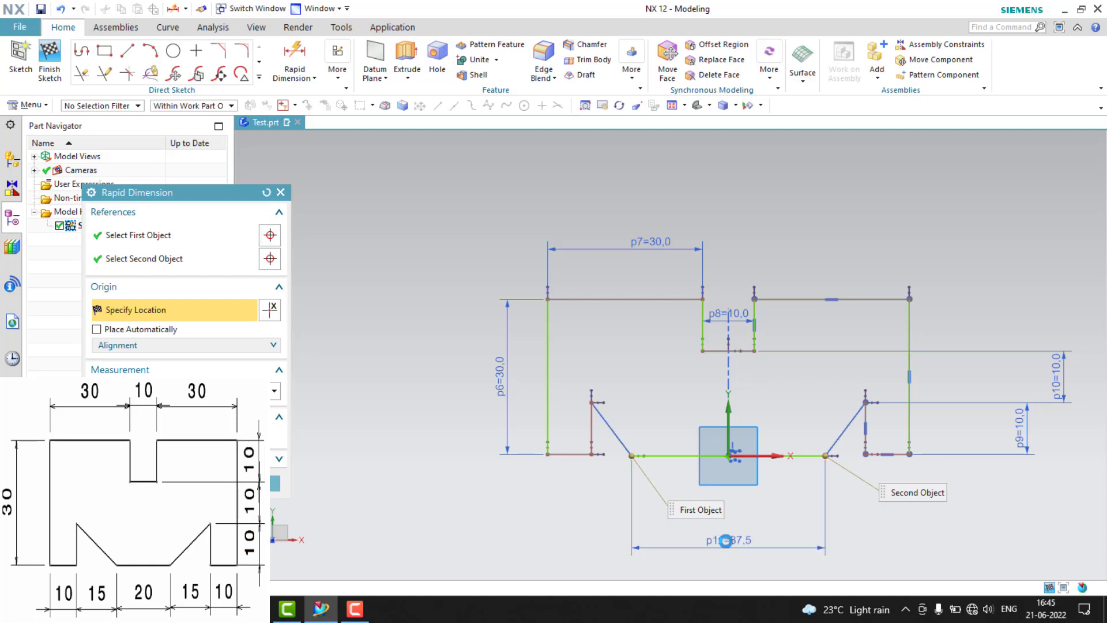
click(726, 540)
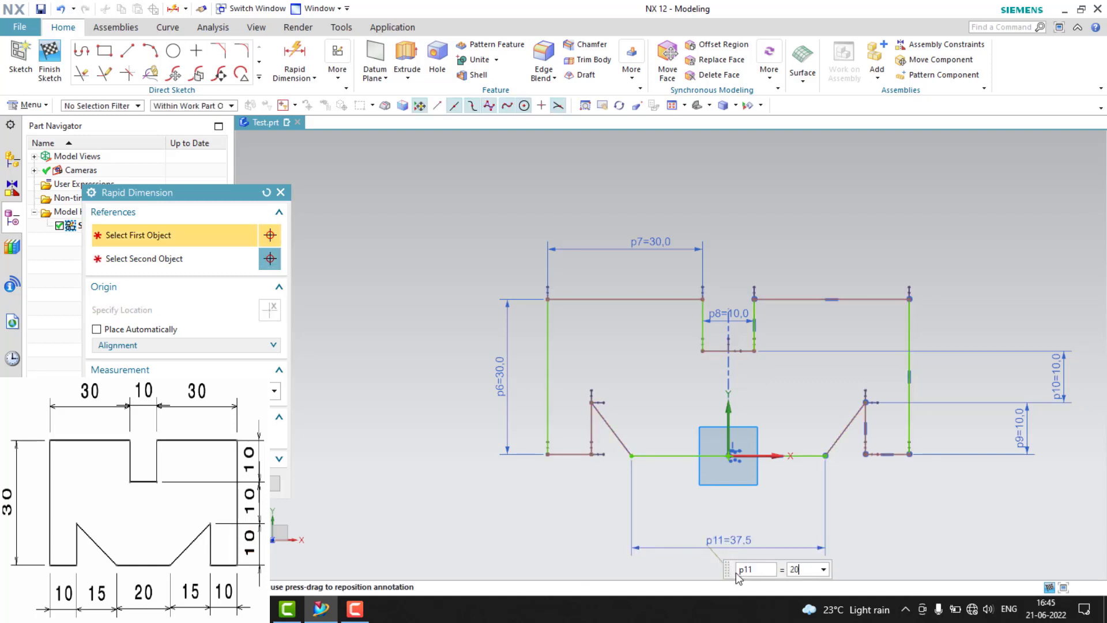
key(Return)
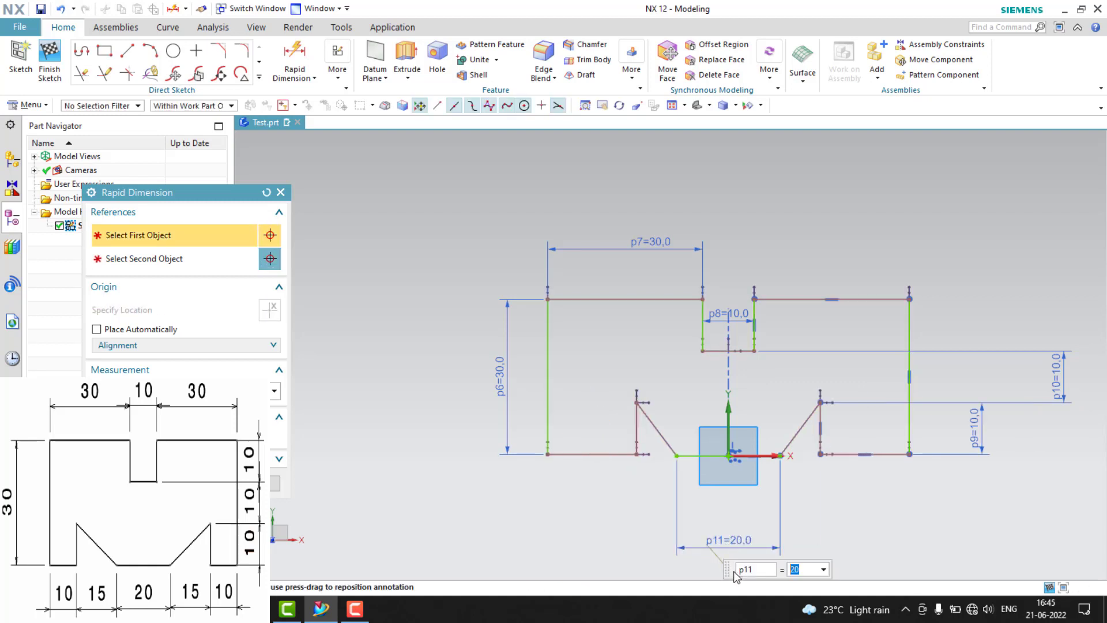
click(821, 454)
click(774, 456)
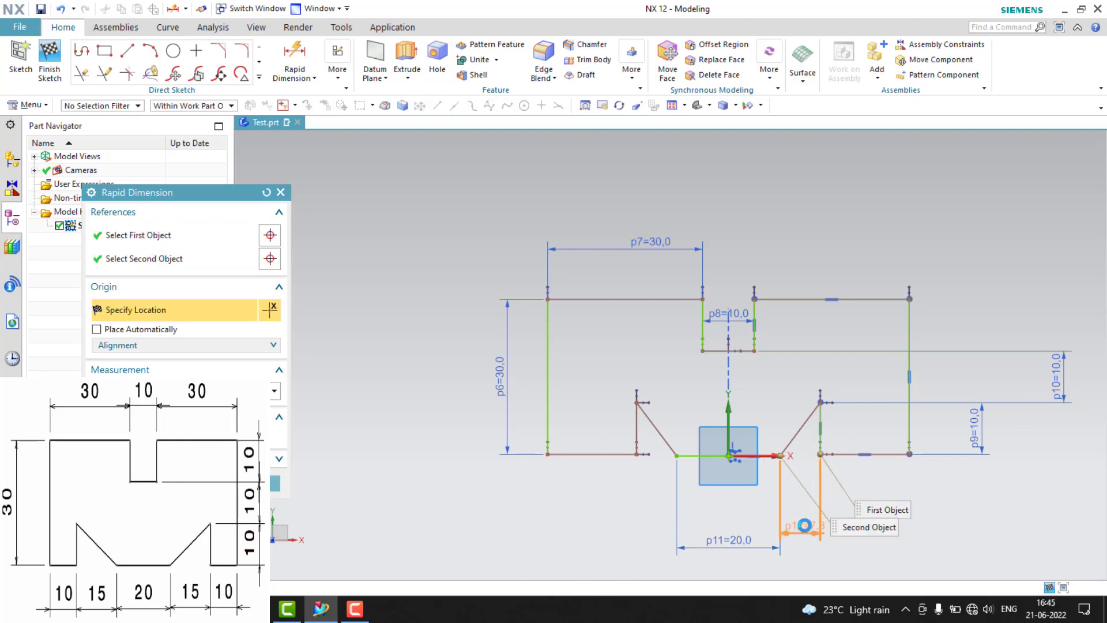
key(Escape)
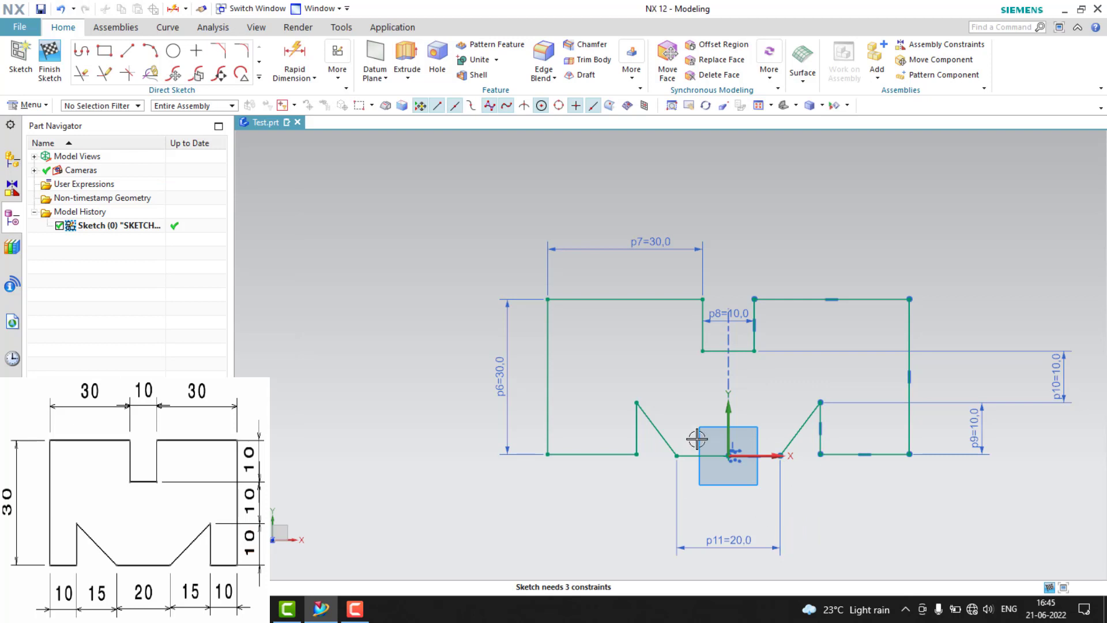
Dimension the horizontal width of the lower-right notch as 15 mm
key(d)
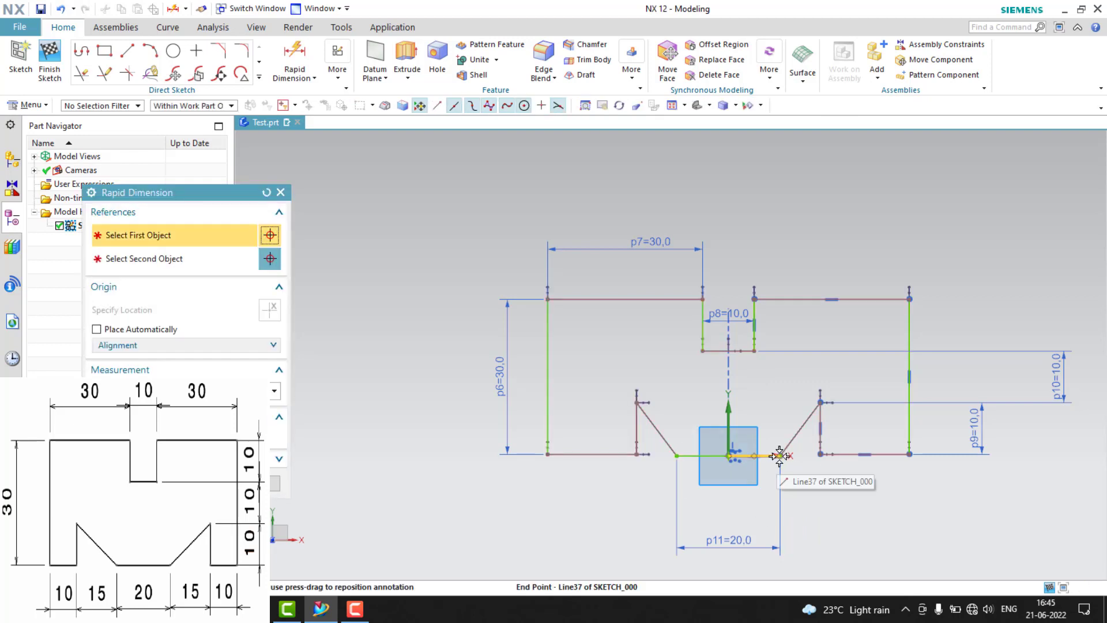
click(780, 455)
click(817, 454)
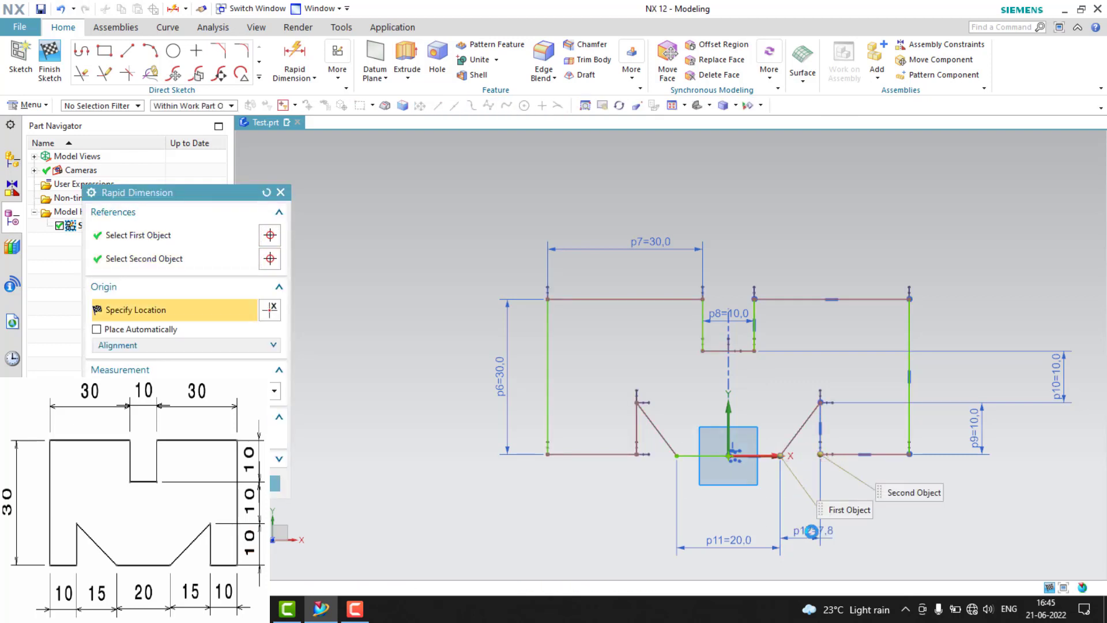
click(803, 538)
text(15)
key(Return)
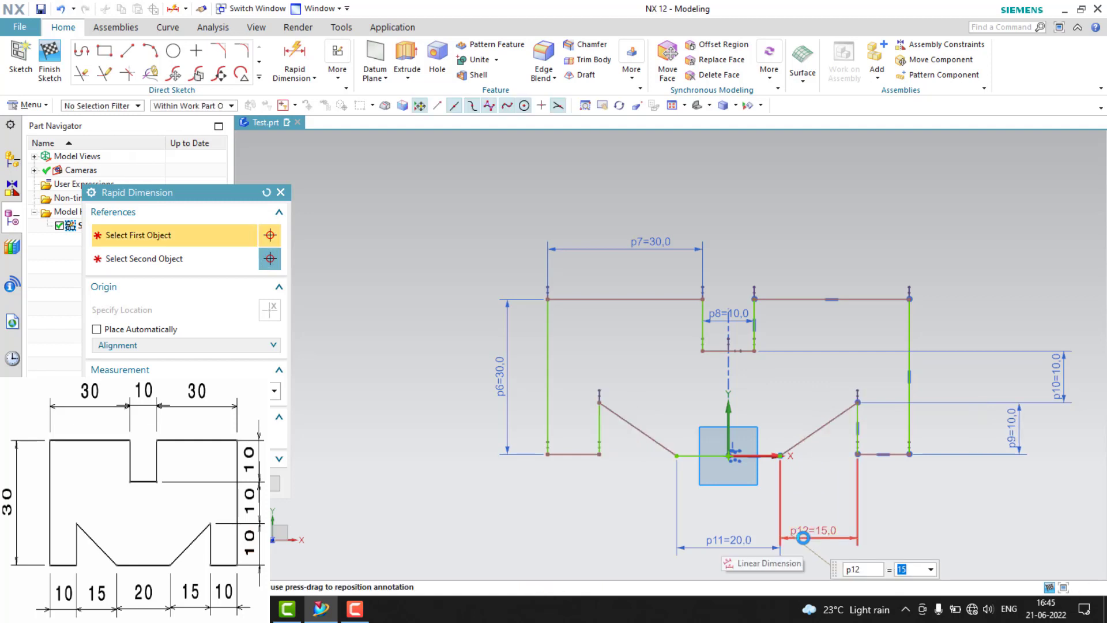
Try to dimension the short bottom edge at the profile's lower-right corner as 10 mm
click(901, 454)
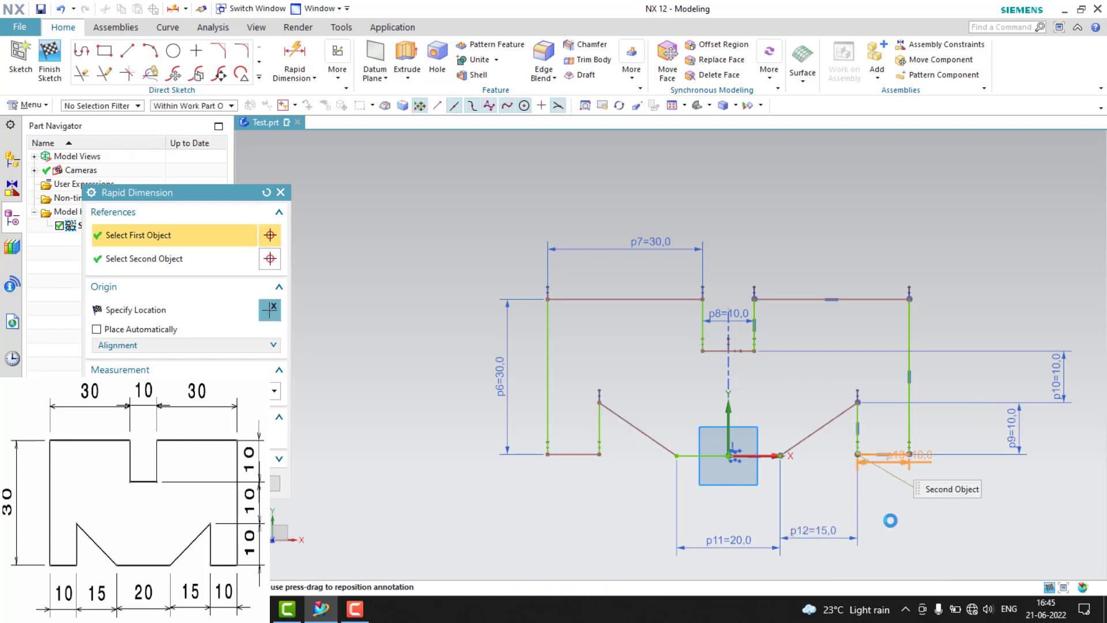
click(891, 520)
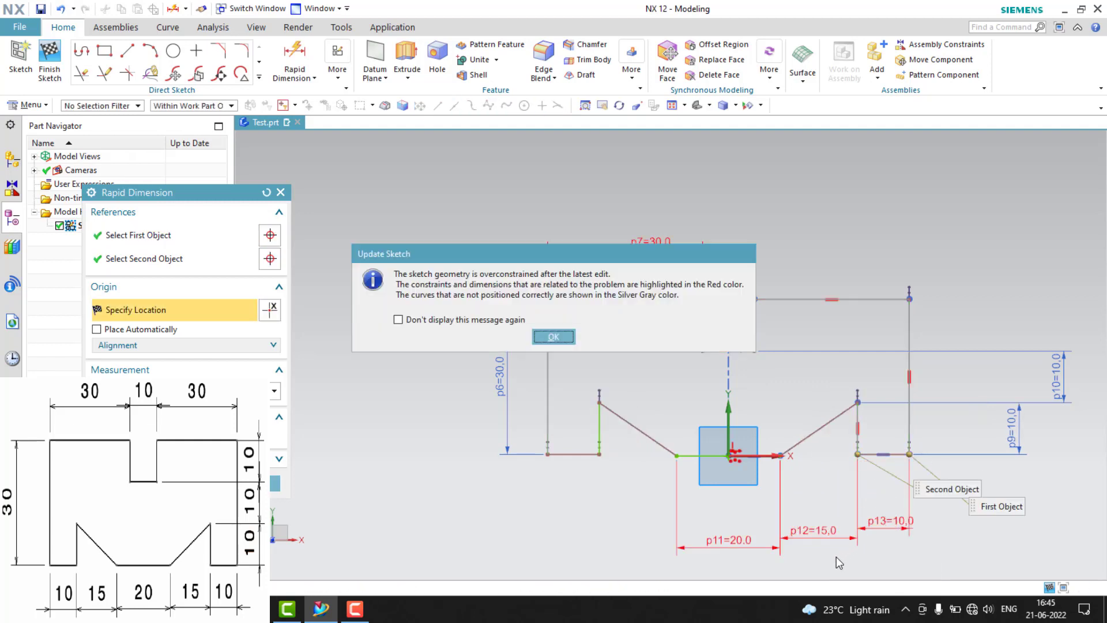
click(553, 337)
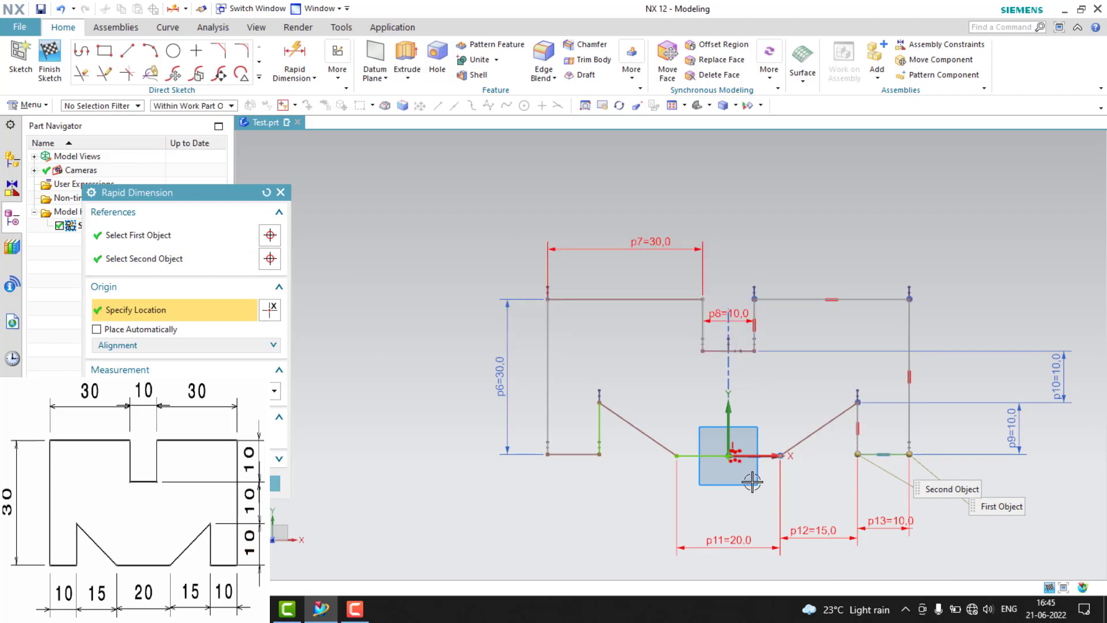
Delete the over-constraining 10 mm dimension of the short lower-right bottom edge
click(897, 523)
right_click(898, 523)
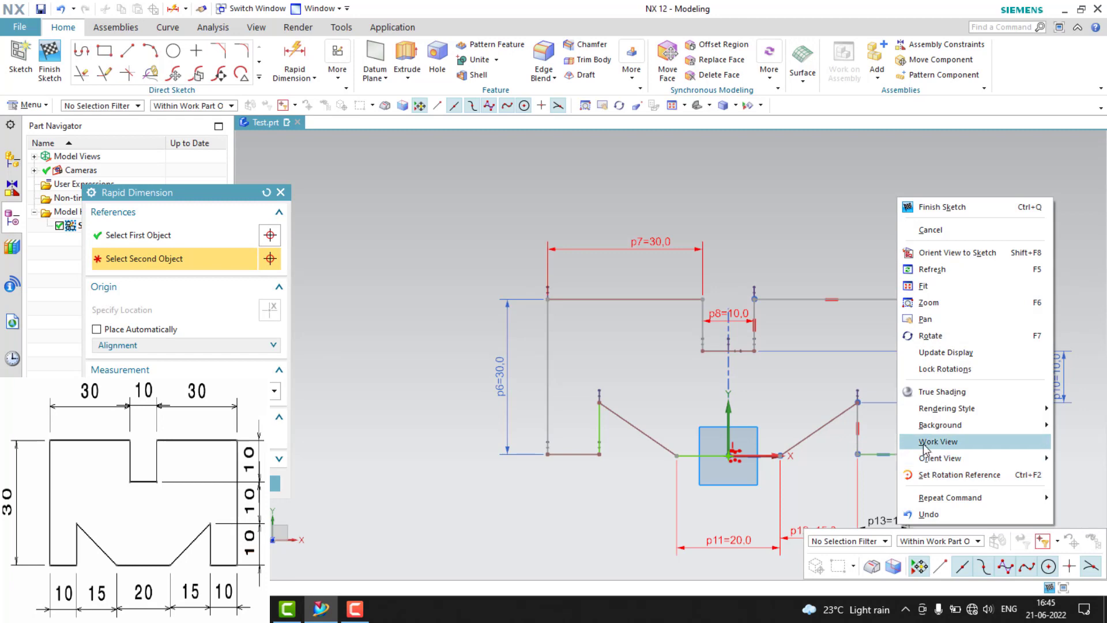
key(Escape)
key(Escape)
right_click(890, 521)
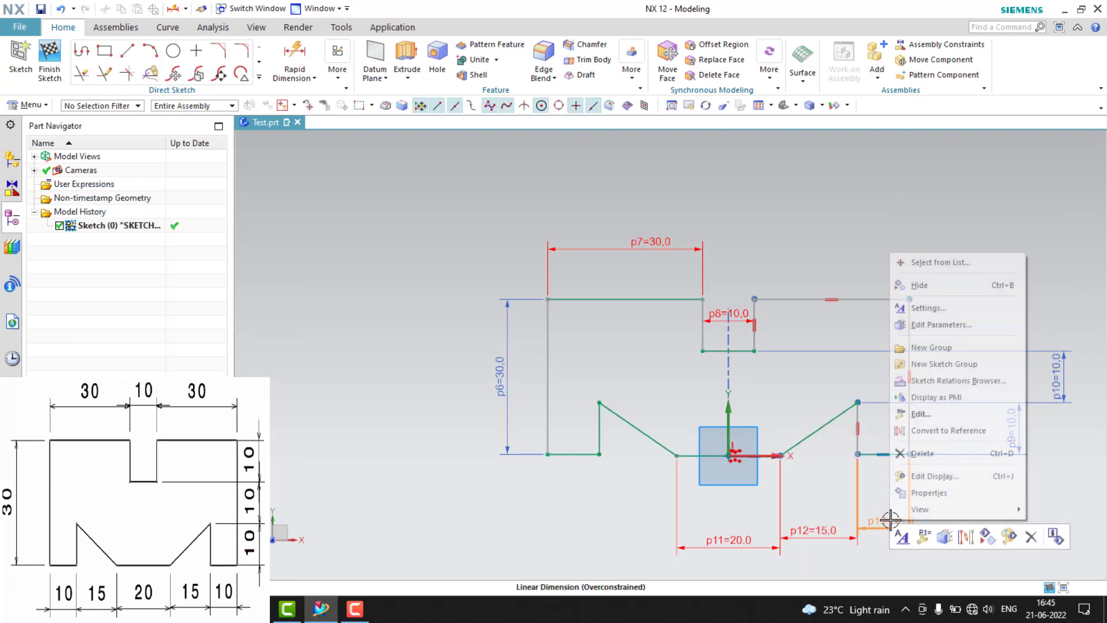
click(921, 454)
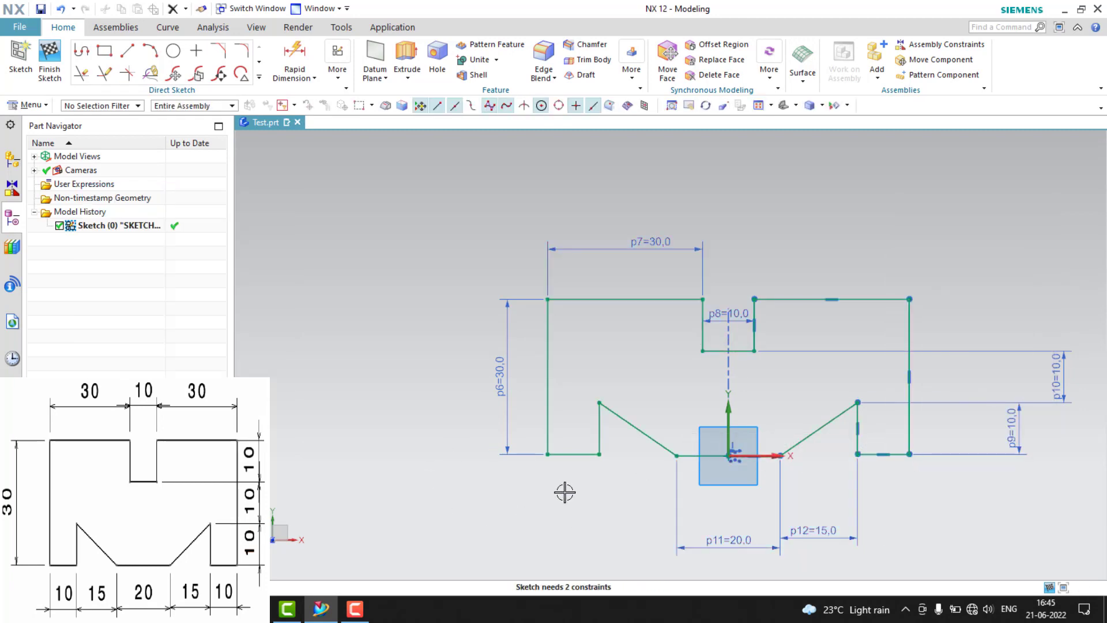
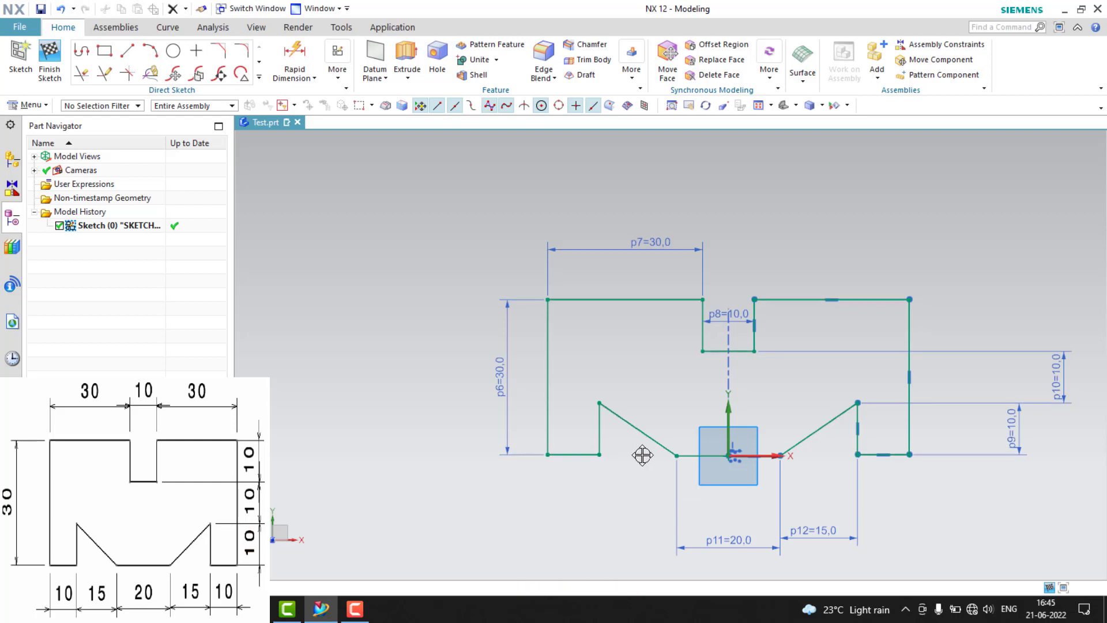
Make the short lower-left bottom edge collinear with the central bottom edge between the notches
drag(600, 454, 600, 469)
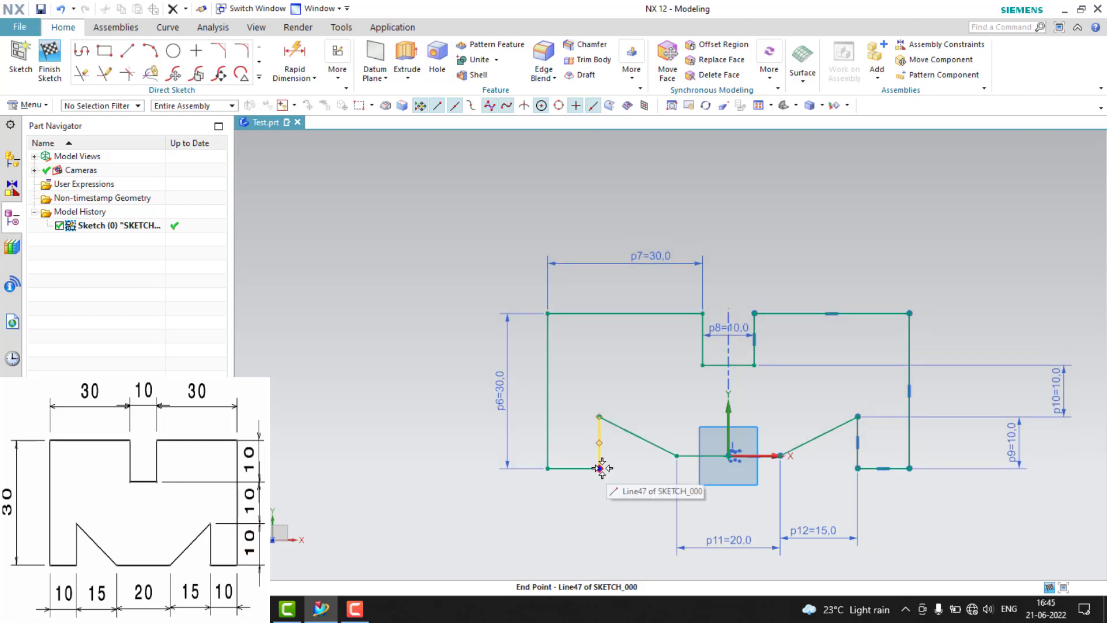
click(577, 469)
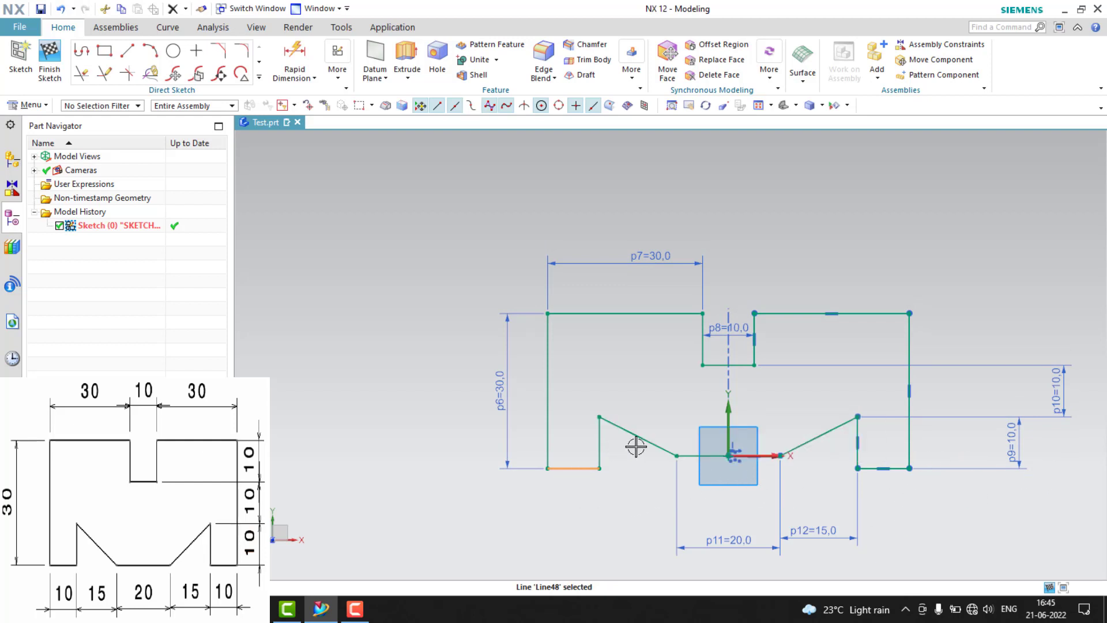
click(689, 454)
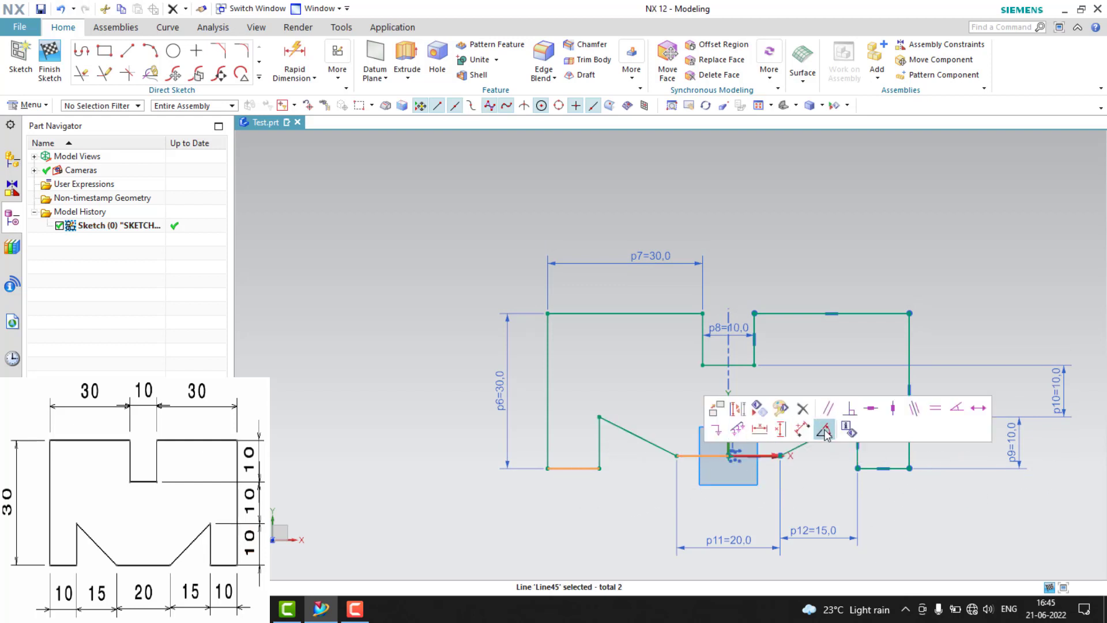
click(911, 411)
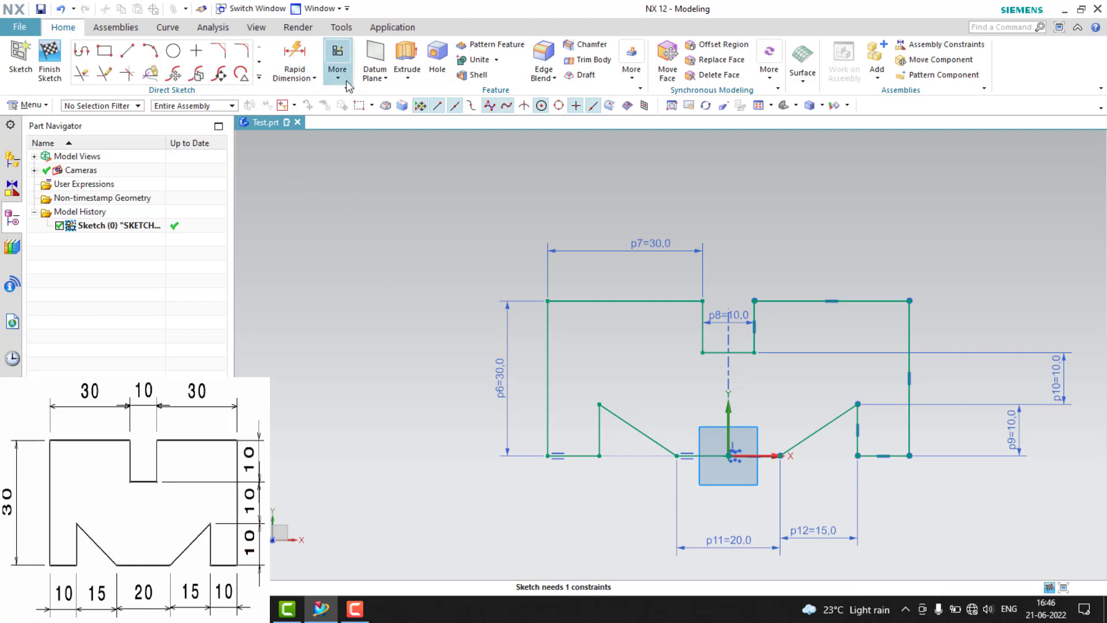
Turn on Continuous Auto Dimensioning and convert the top slot's 5 mm half-width auto dimension into a driving dimension
click(315, 79)
click(343, 78)
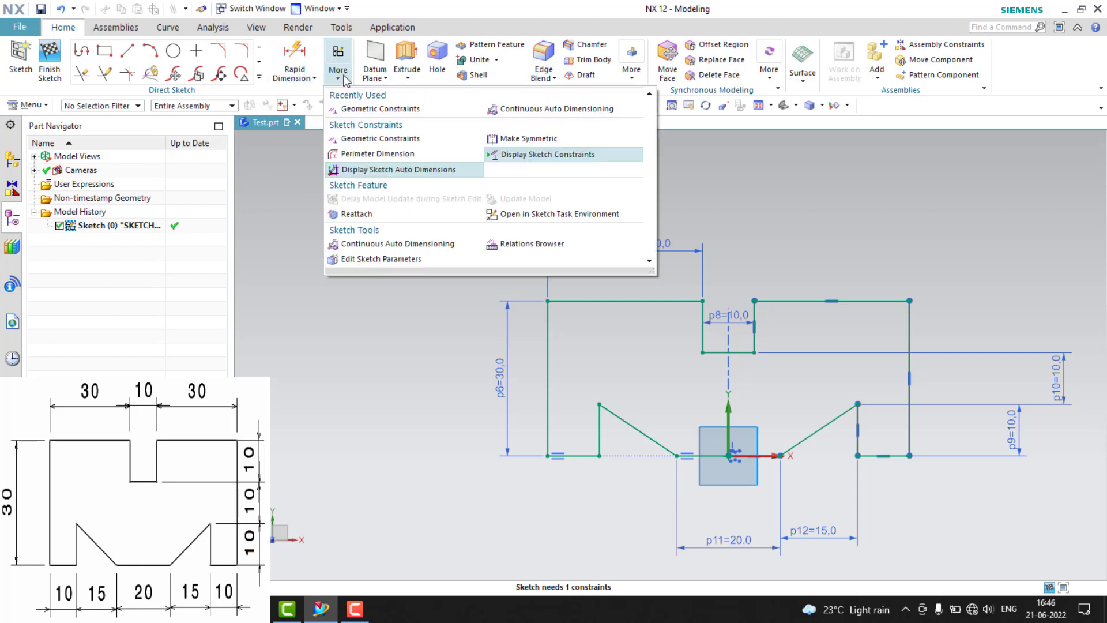
click(343, 79)
click(345, 84)
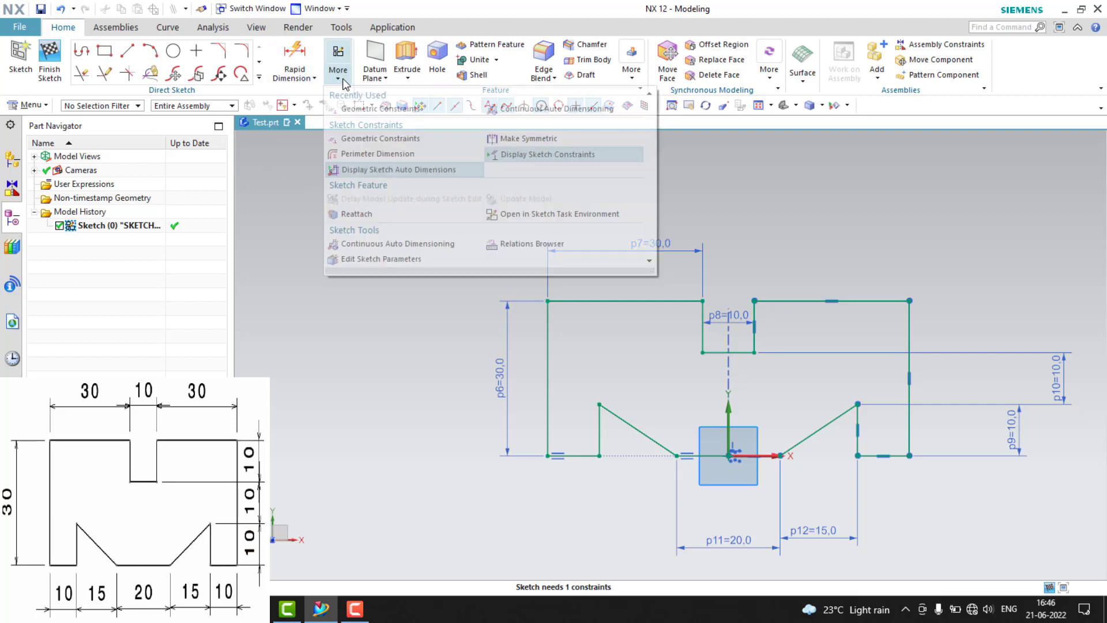
click(380, 242)
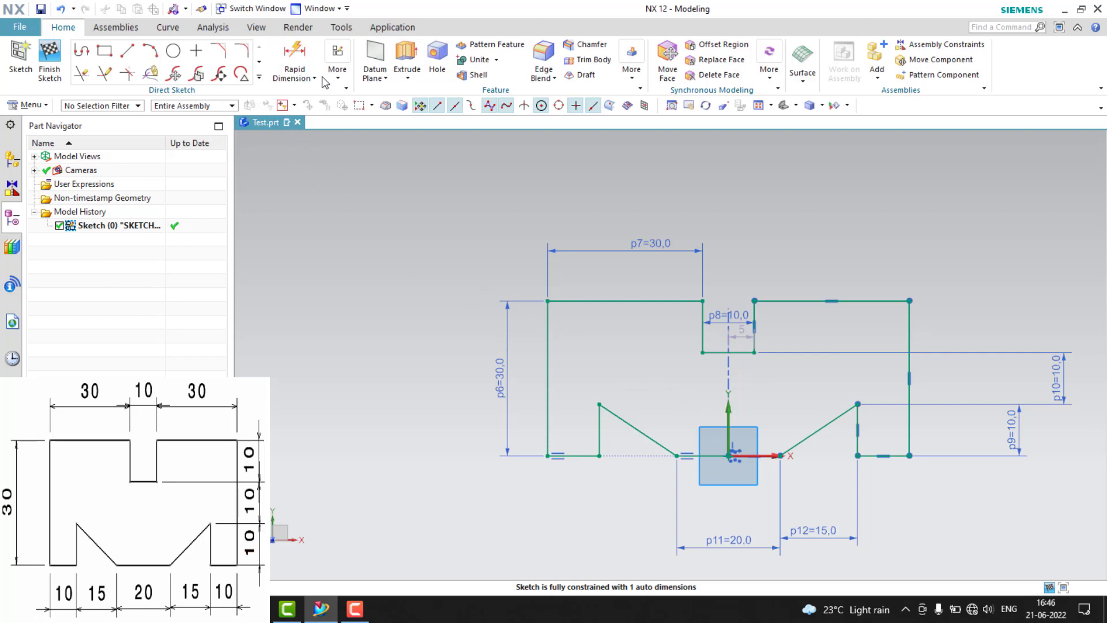
double_click(740, 335)
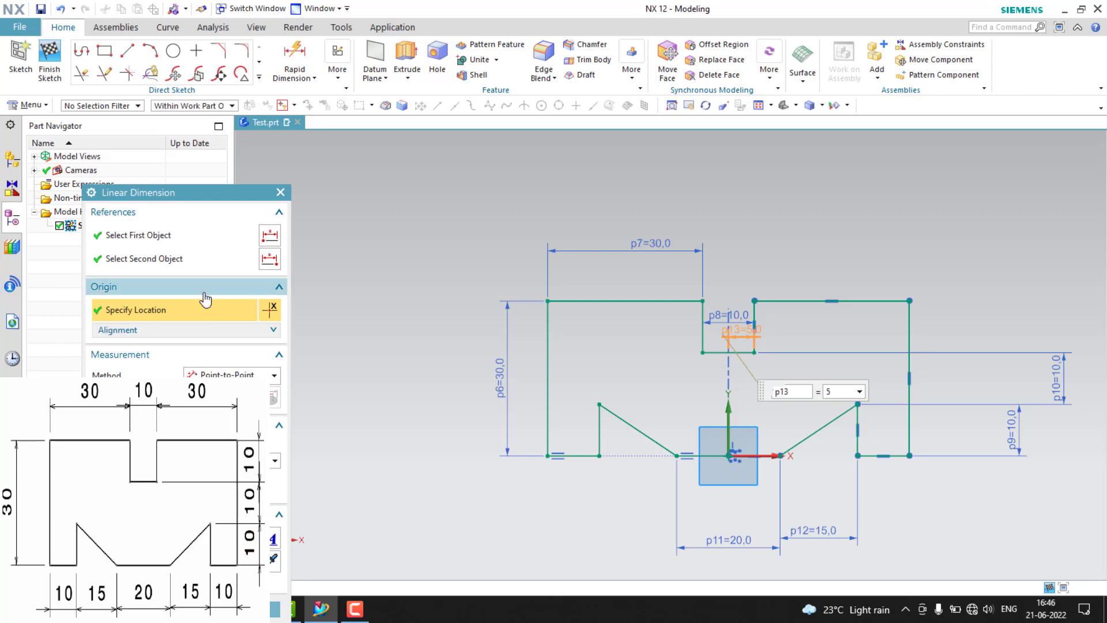
key(Escape)
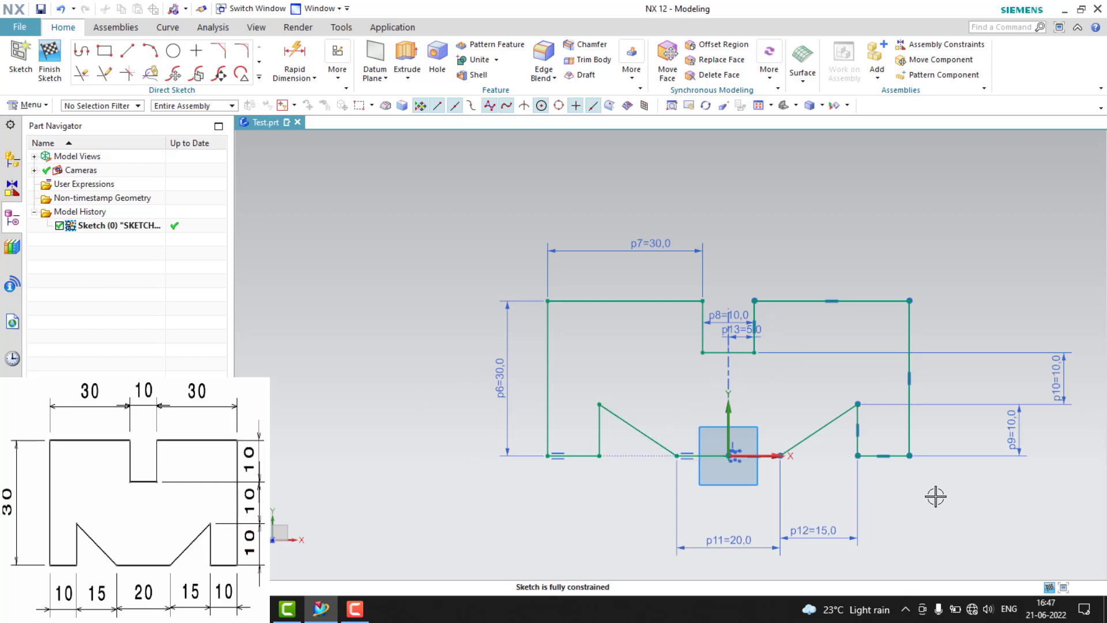
Delete the whole finished slotted and notched profile sketch and start a new, empty sketch
scroll(936, 496, up, 2)
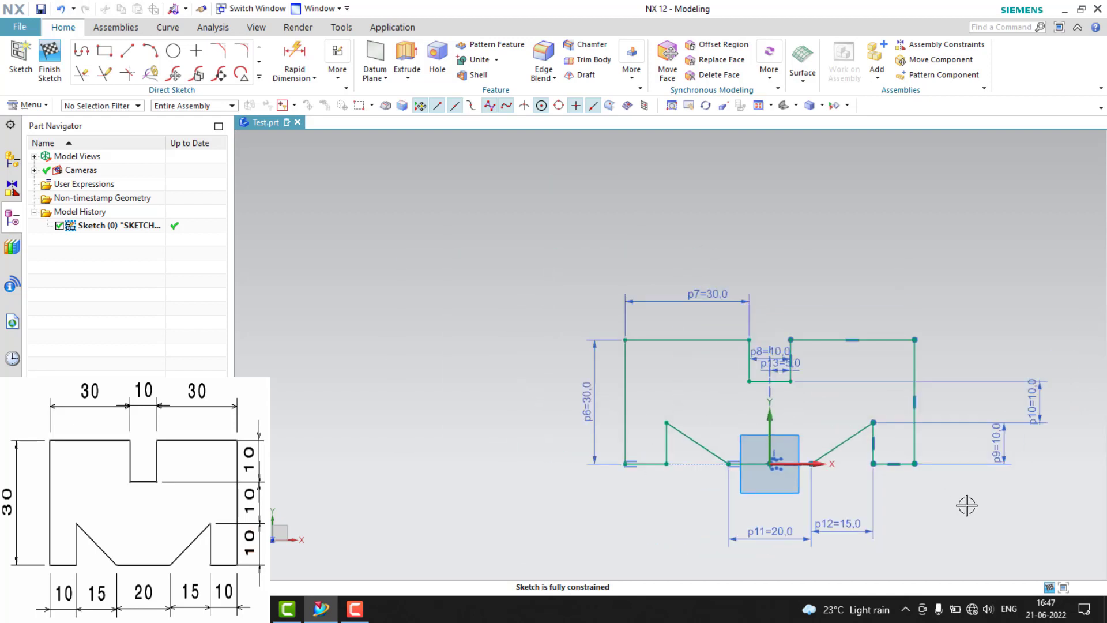
drag(476, 222, 987, 526)
drag(1065, 554, 1041, 551)
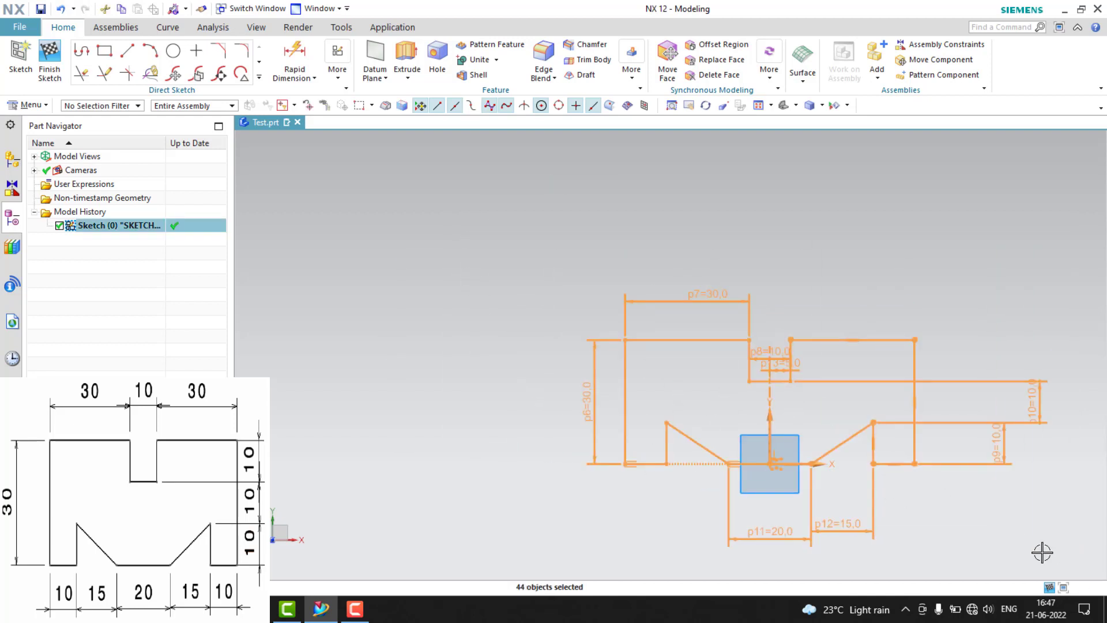
key(Delete)
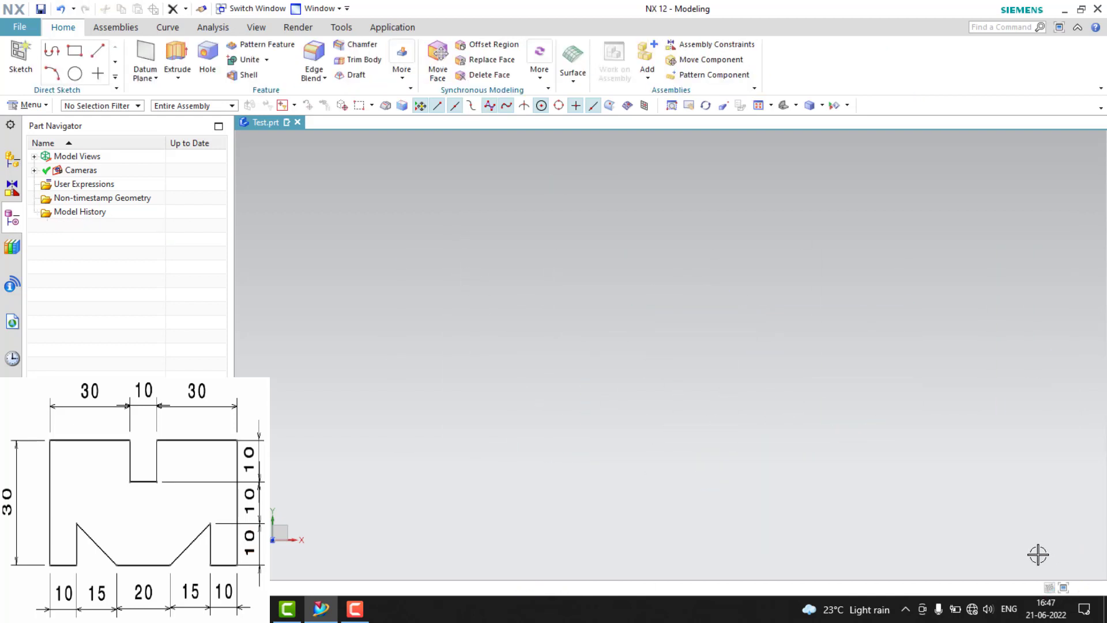
click(20, 57)
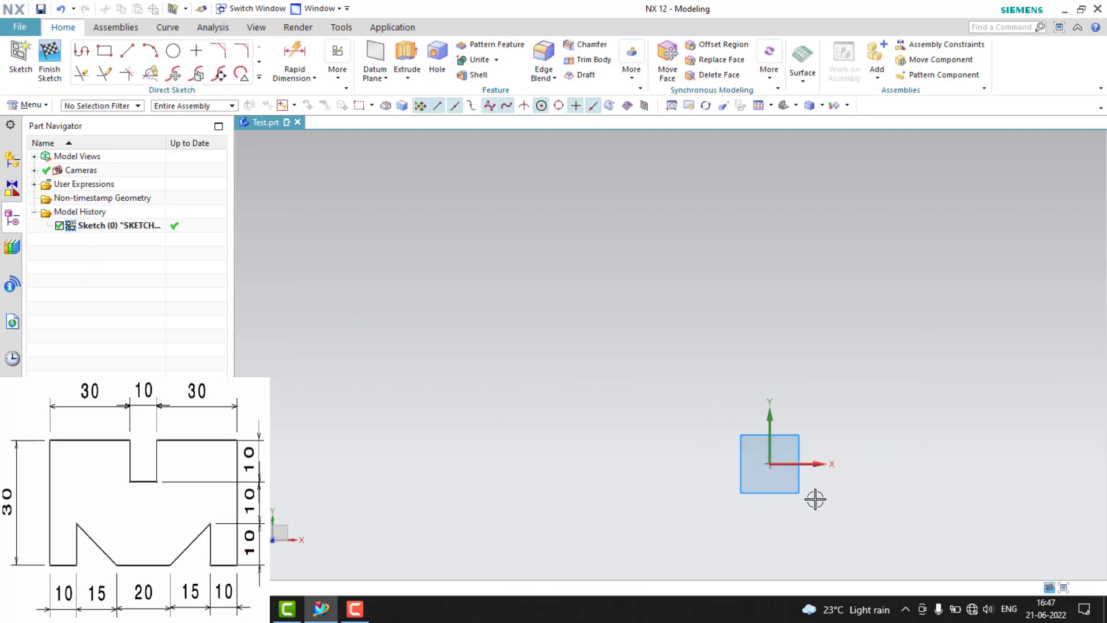
click(759, 106)
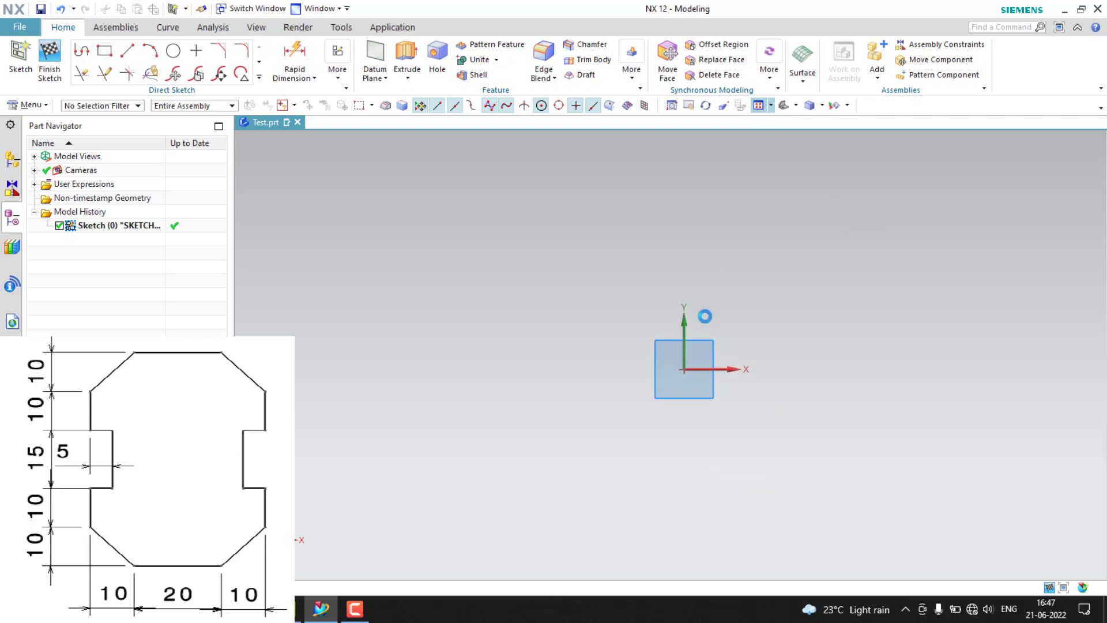
Sketch an open quarter profile from the X axis: about 16 mm up, 17 mm right, 16 mm up, a 29 mm diagonal and 29 mm left
key(z)
key(super)
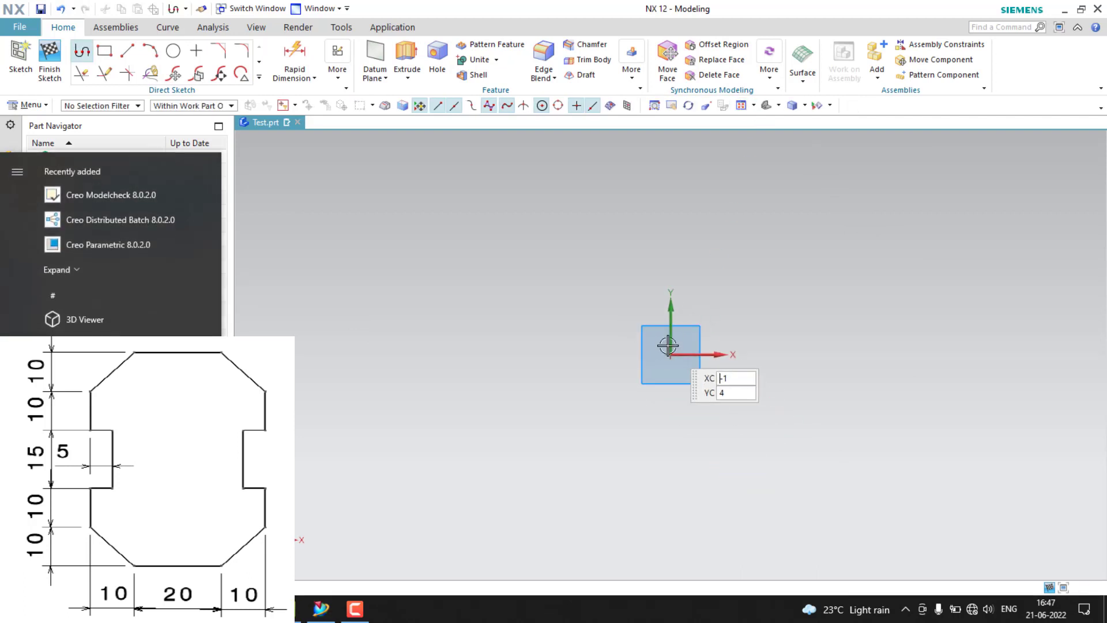
key(super)
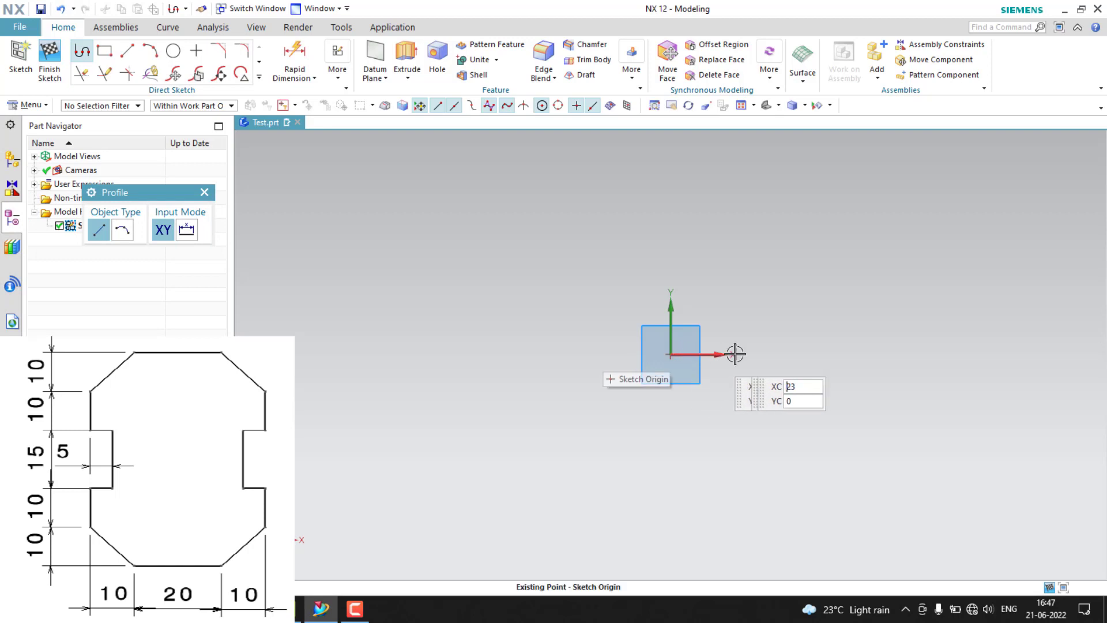
click(762, 354)
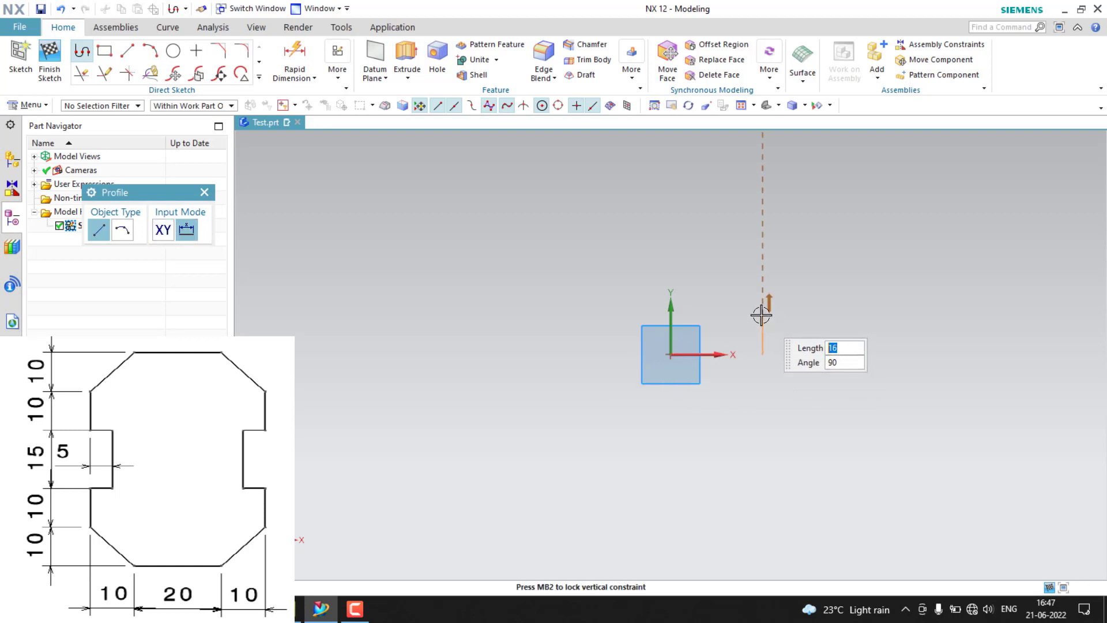
click(806, 313)
click(806, 272)
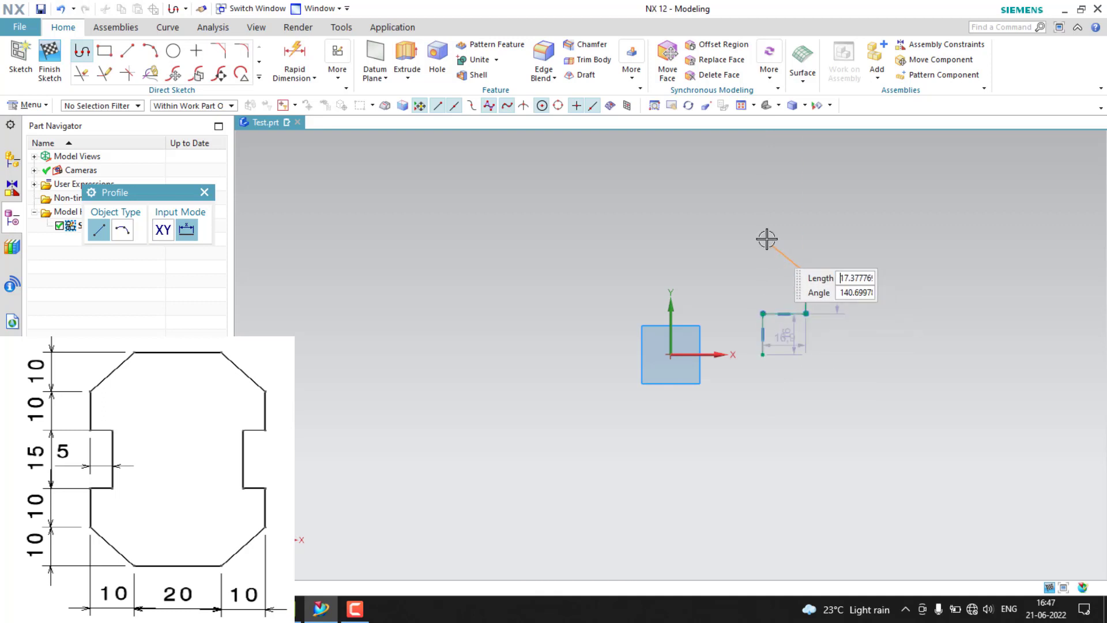
click(748, 226)
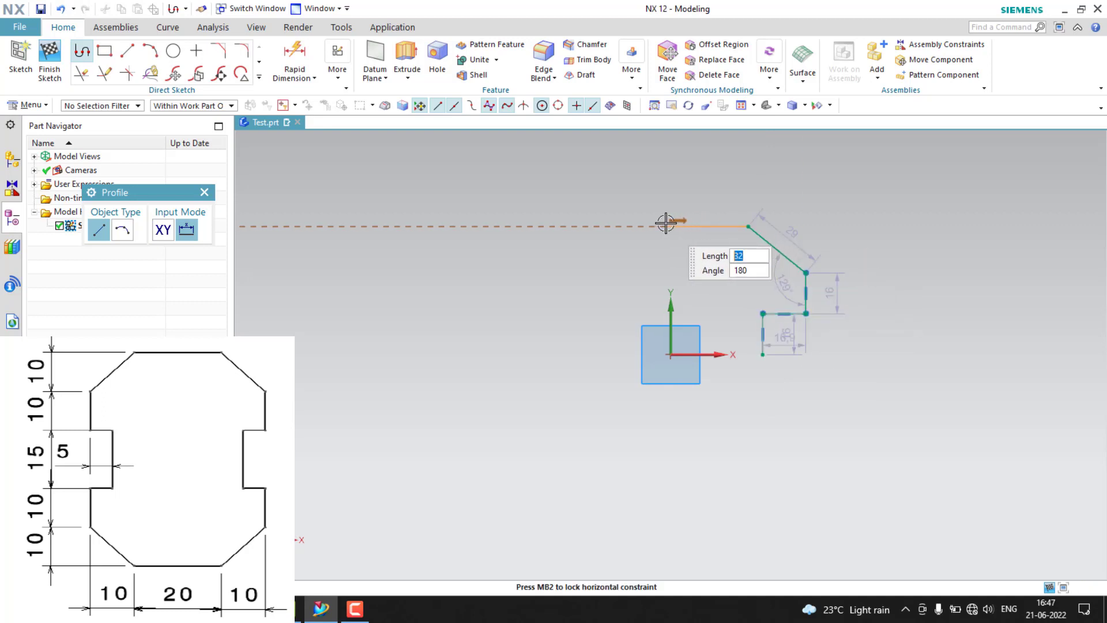
click(674, 226)
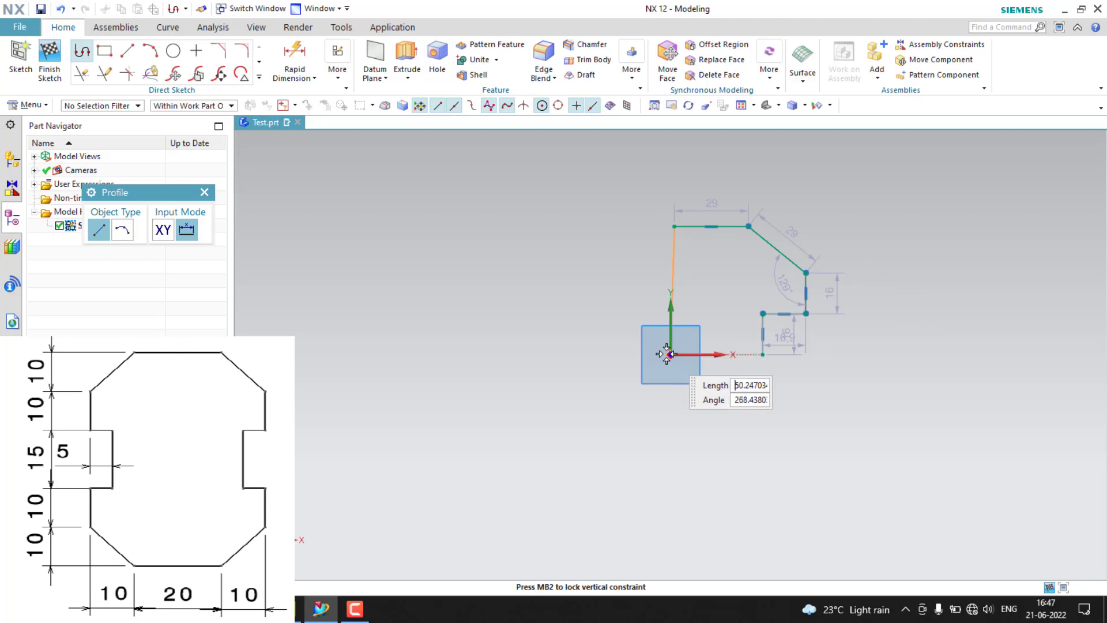
key(Escape)
key(Escape)
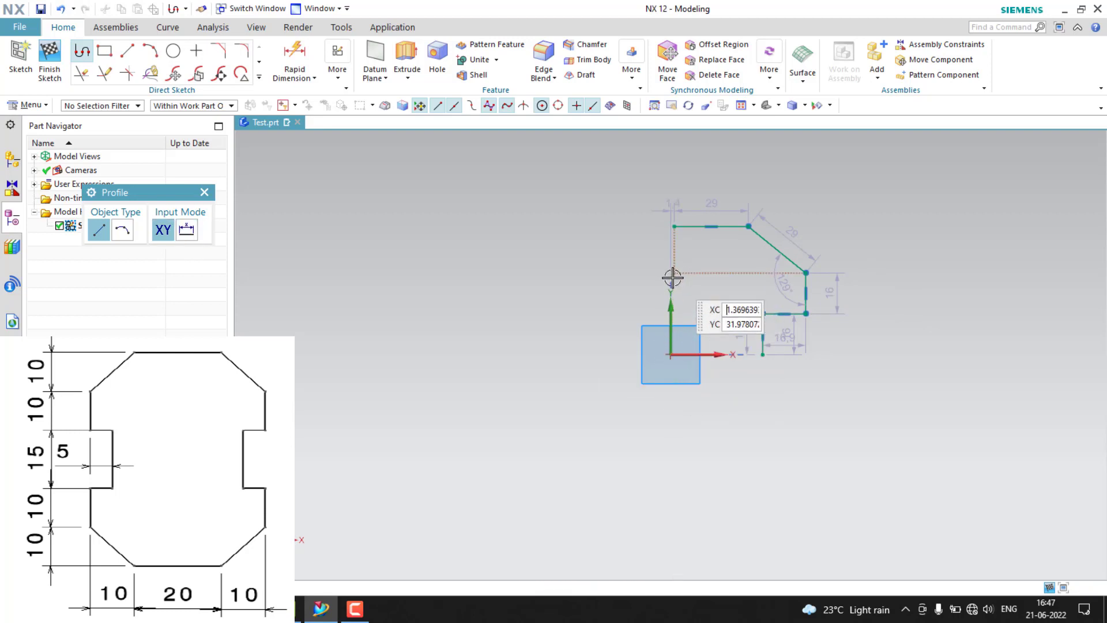
Try to align the left end point of the profile's top edge horizontally with the sketch origin, and undo the constraint
click(674, 226)
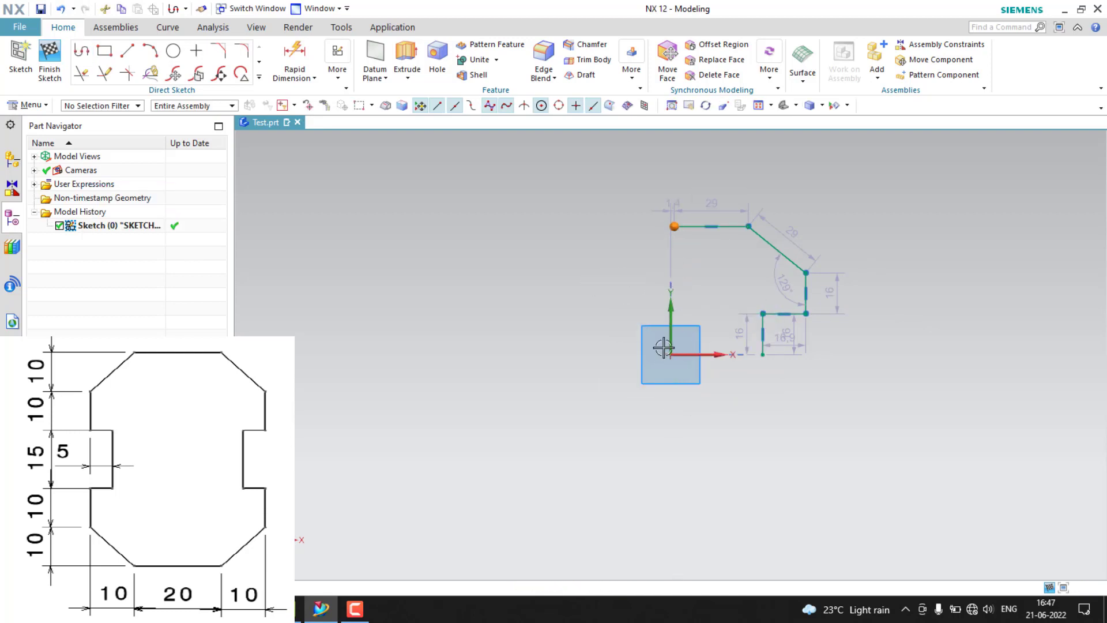
click(670, 355)
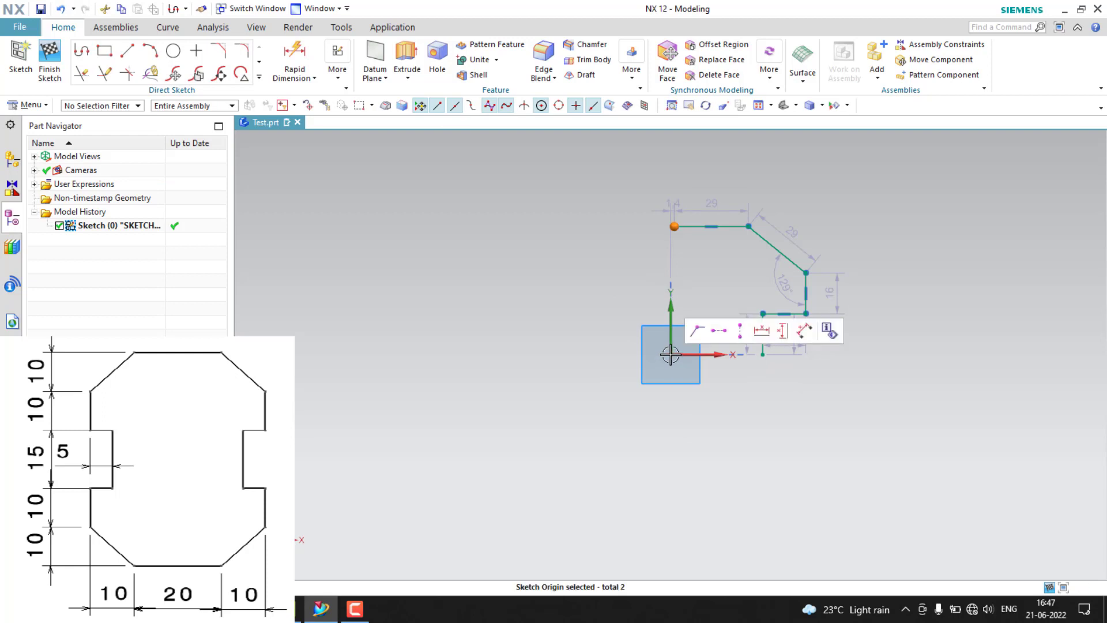
click(717, 332)
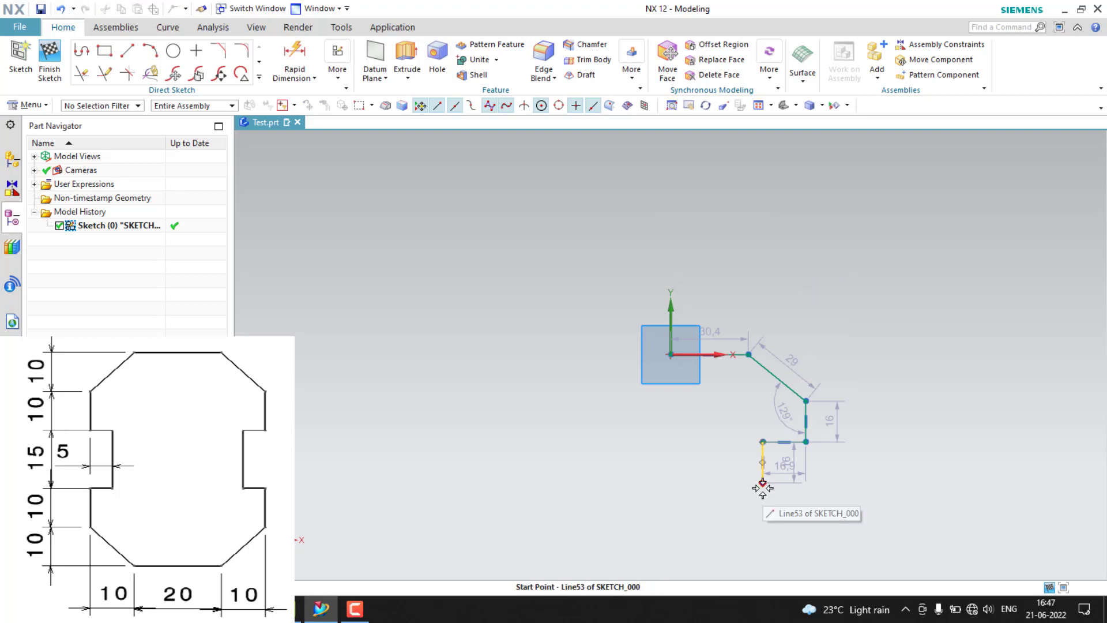
key(ctrl+z)
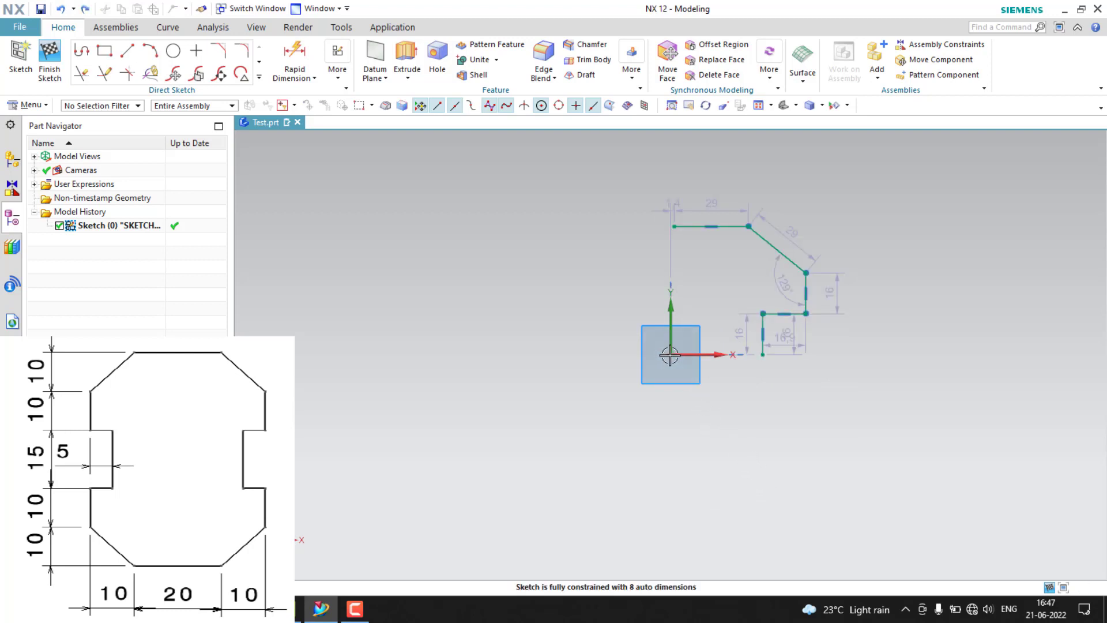
Align the left end point of the profile's top edge vertically with the sketch origin
click(675, 316)
click(674, 226)
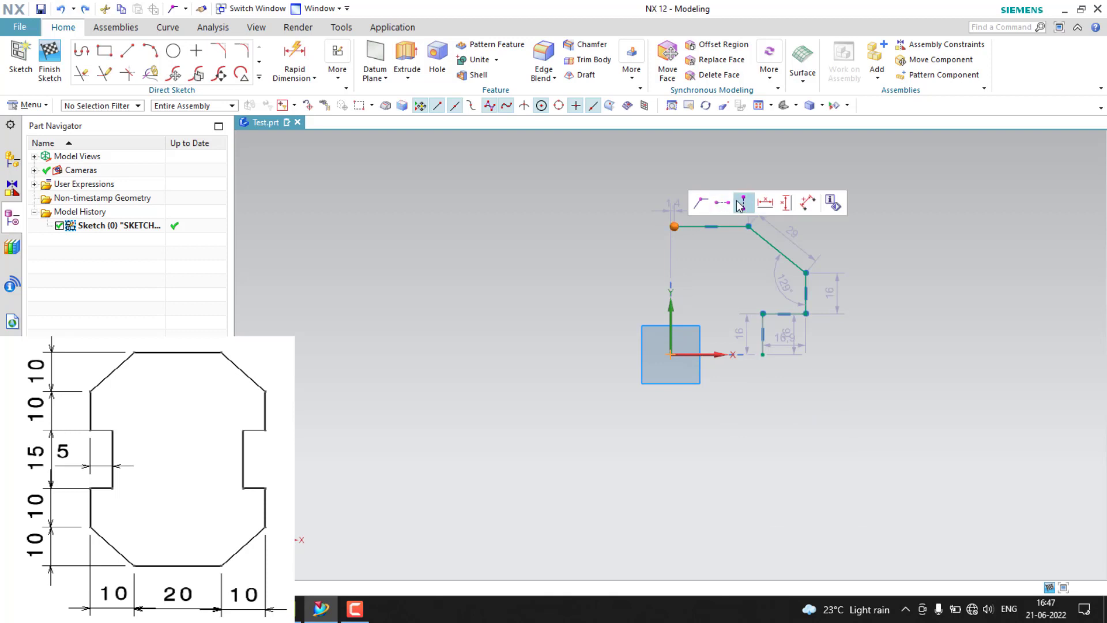
click(743, 205)
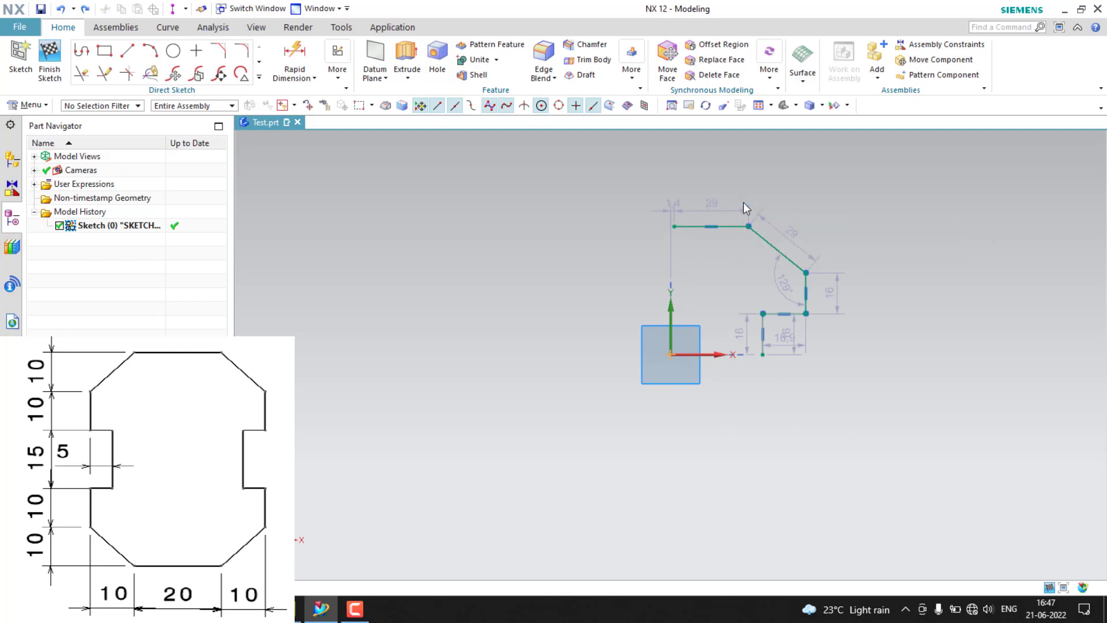
Align the lower end point of the quarter profile horizontally with the sketch origin
click(760, 354)
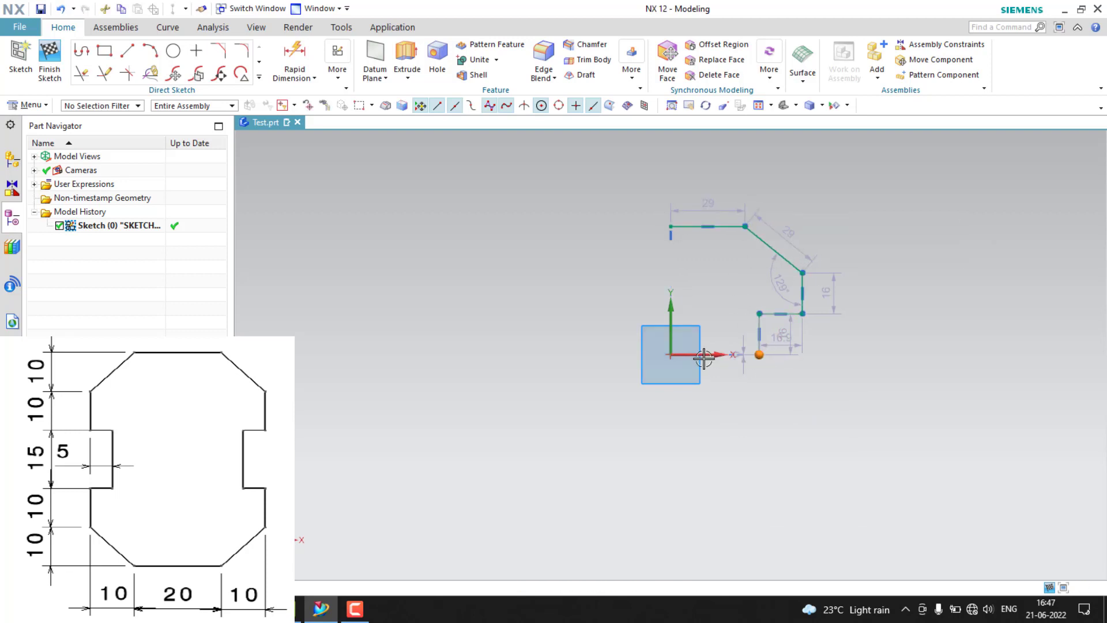
click(671, 356)
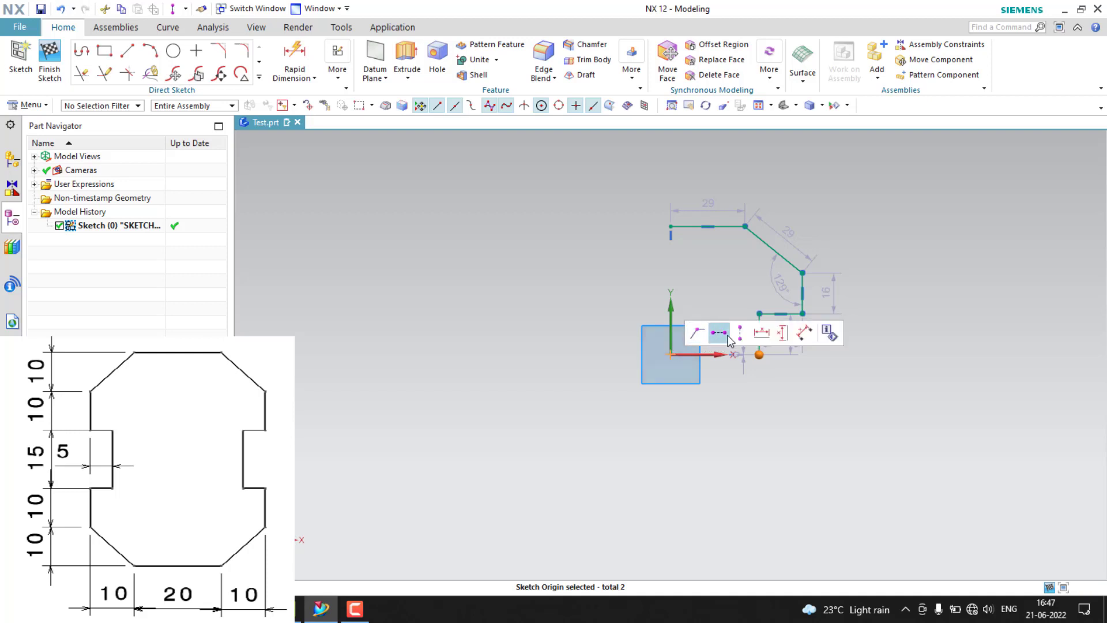
click(726, 335)
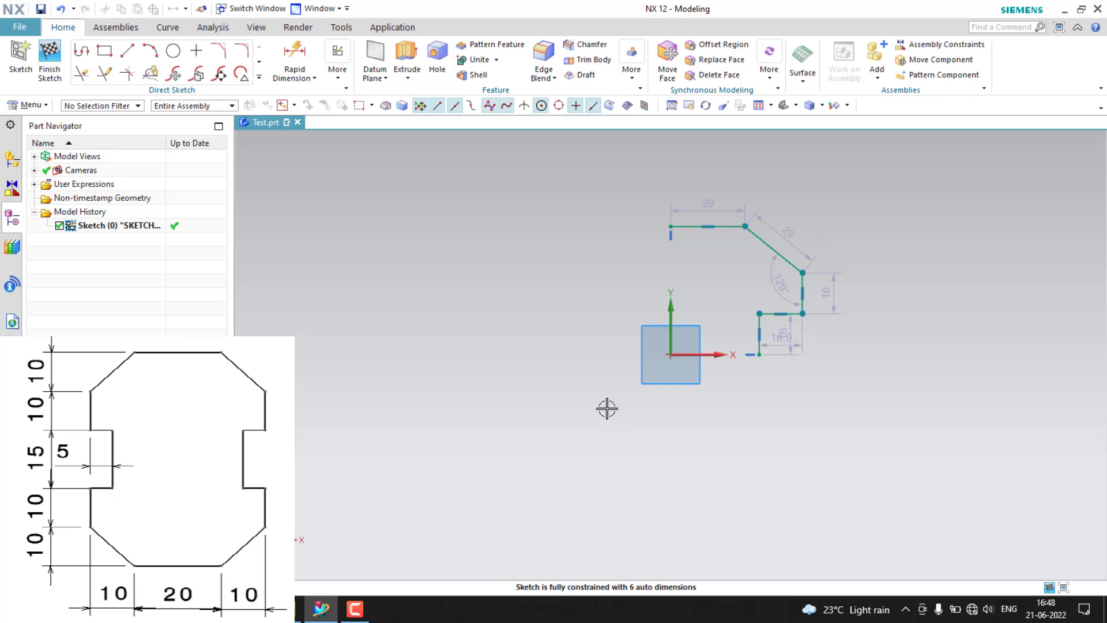
Mirror the whole quarter profile about the sketch's vertical axis
mouse_move(618, 165)
mouse_down()
mouse_move(917, 407)
mouse_move(836, 396)
mouse_up()
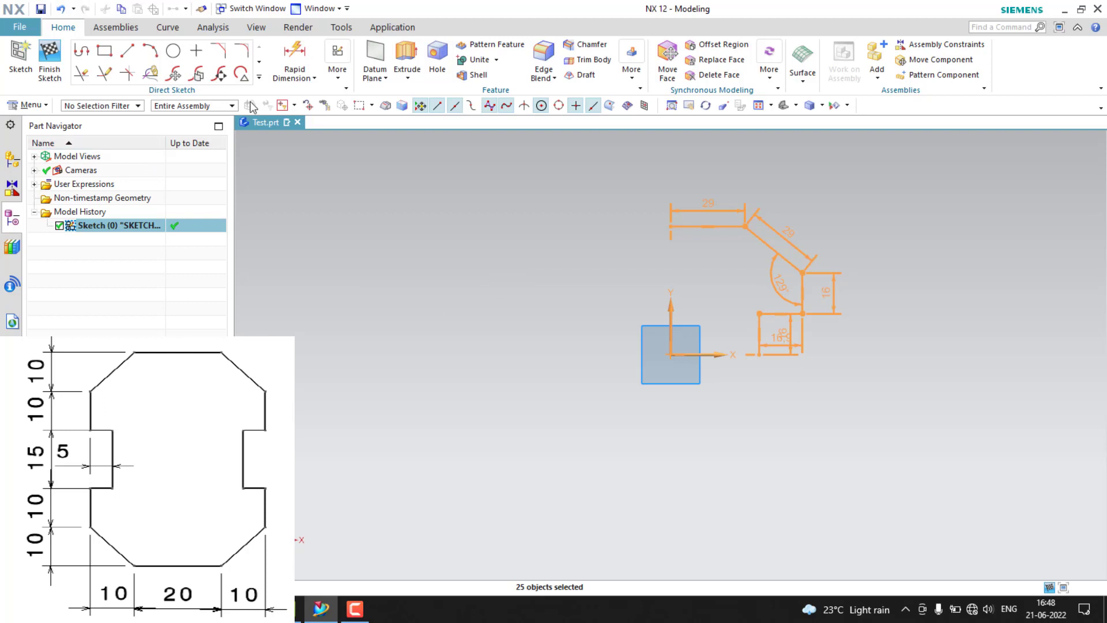
click(259, 79)
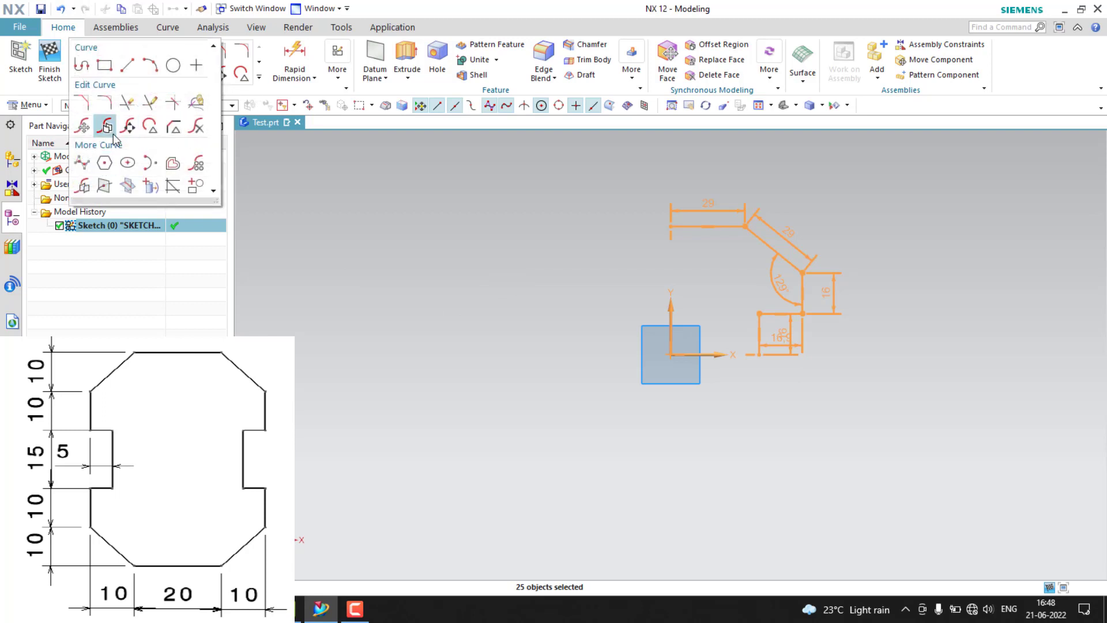
click(84, 186)
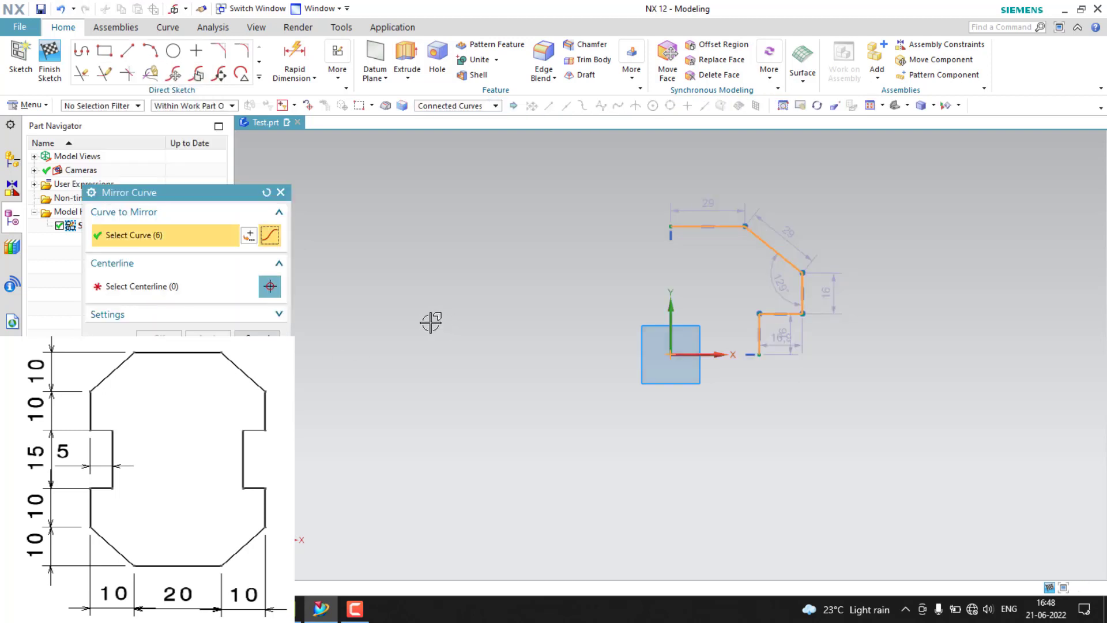
click(176, 288)
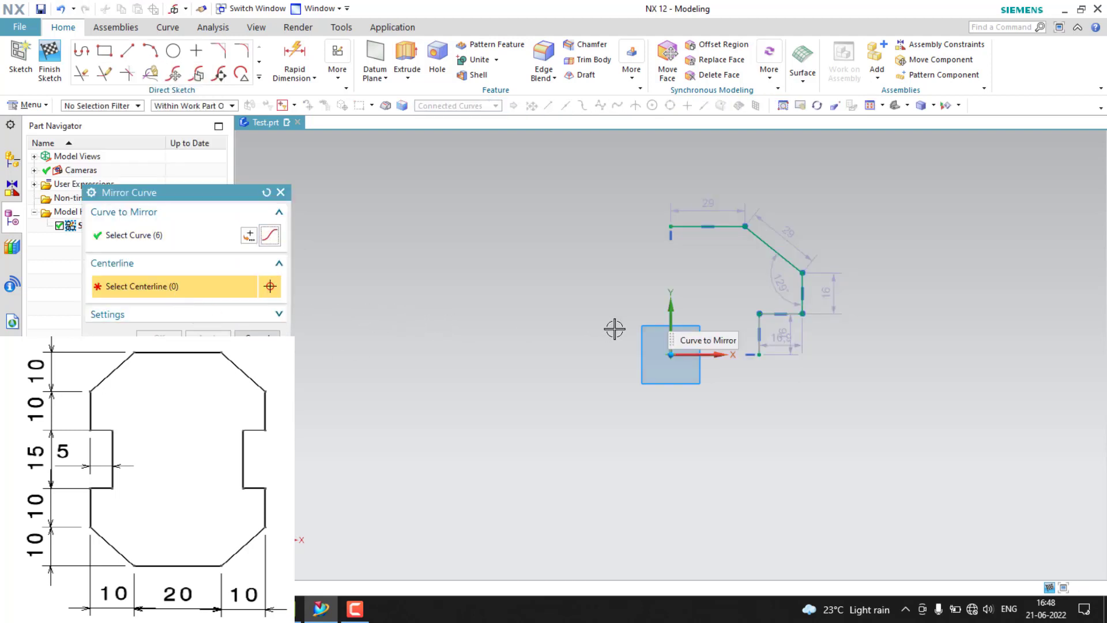
click(670, 309)
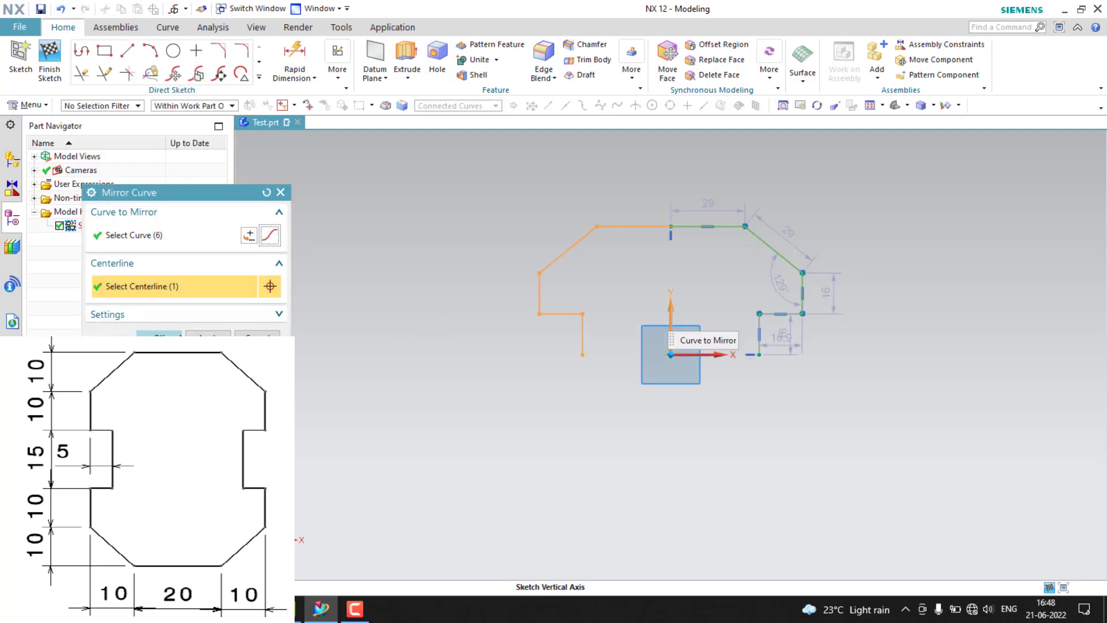
click(209, 337)
Mirror the resulting upper half profile about the sketch's horizontal axis to close the outline
drag(433, 181, 857, 389)
click(232, 297)
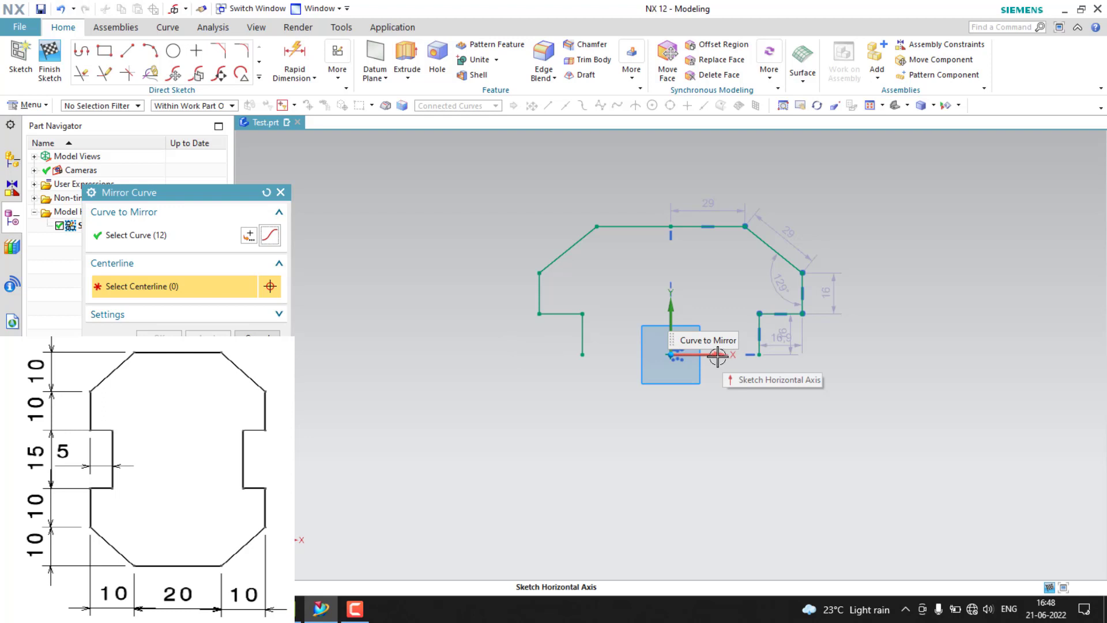
click(718, 357)
click(159, 338)
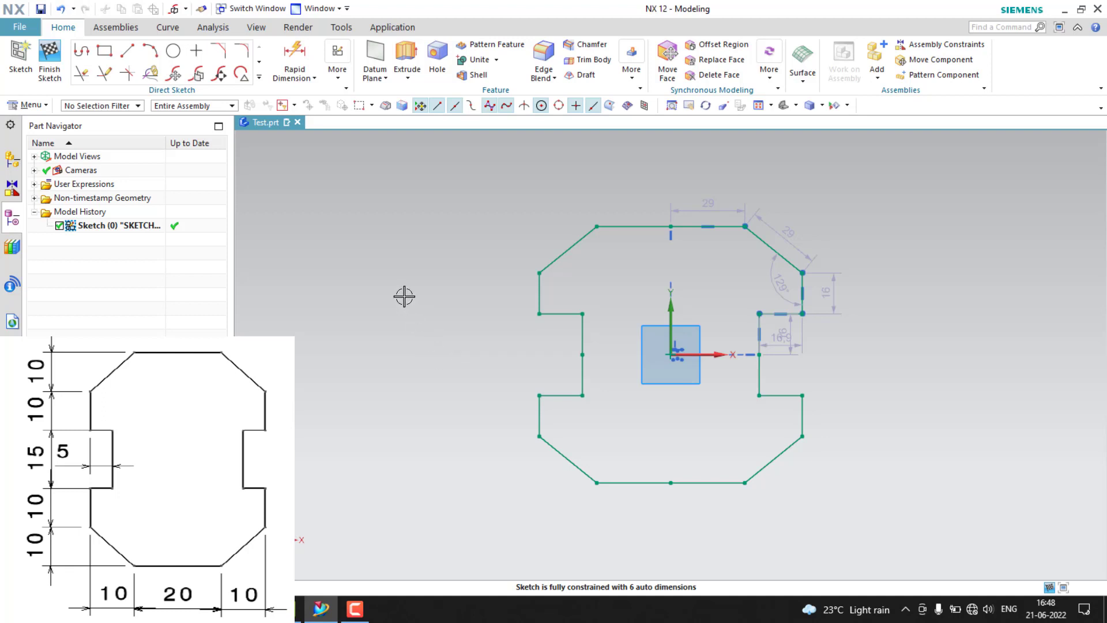
Dimension the horizontal depth of the left side notch and set it to 5 mm
click(295, 60)
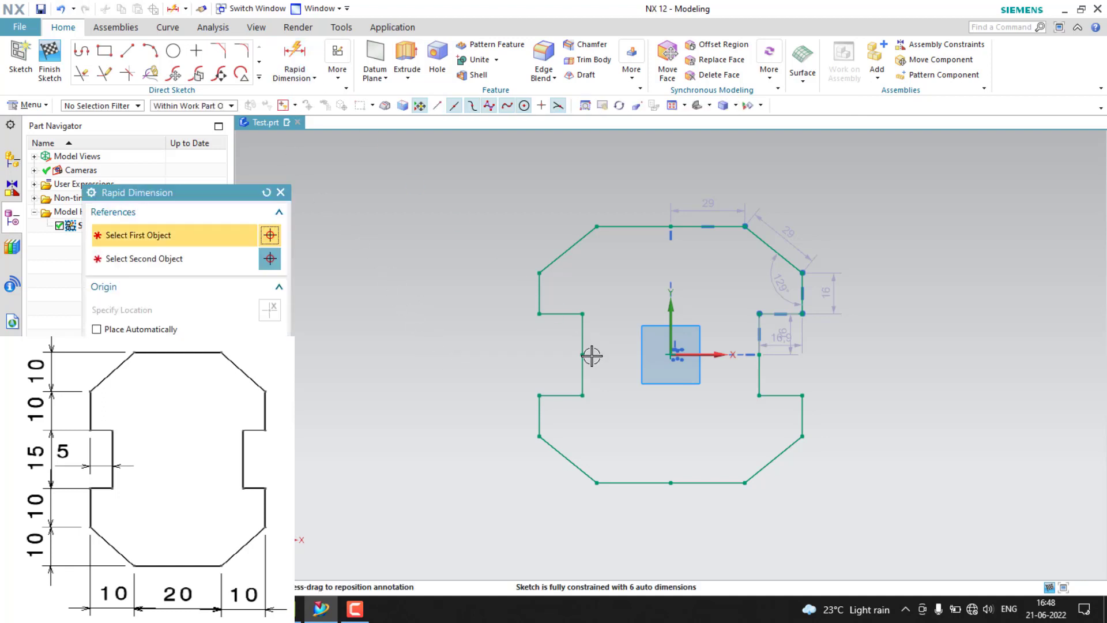
click(582, 339)
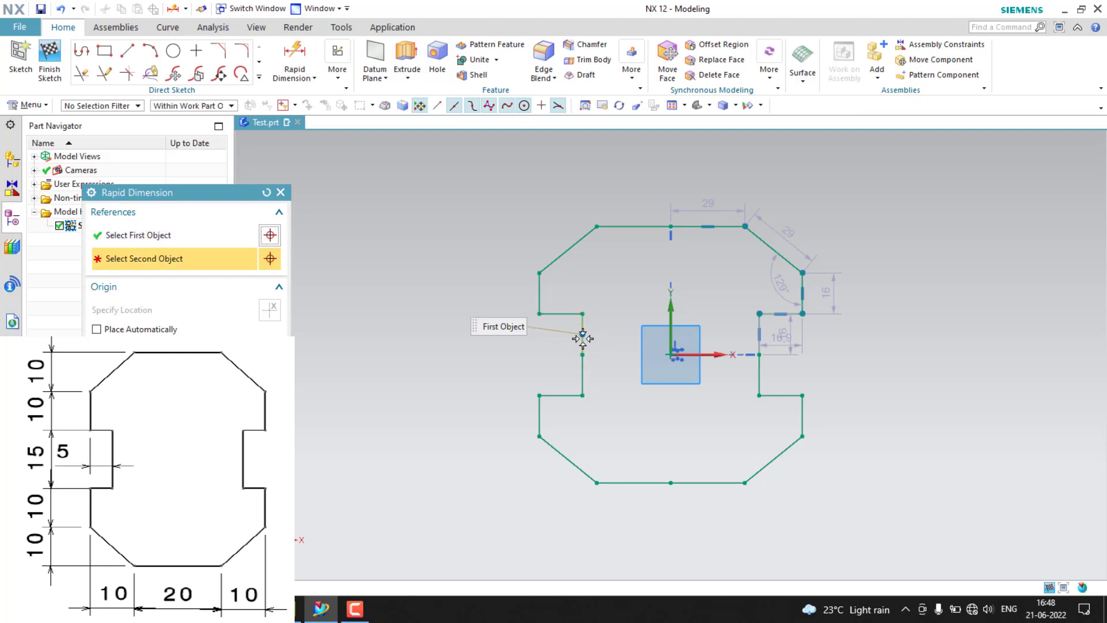
click(539, 314)
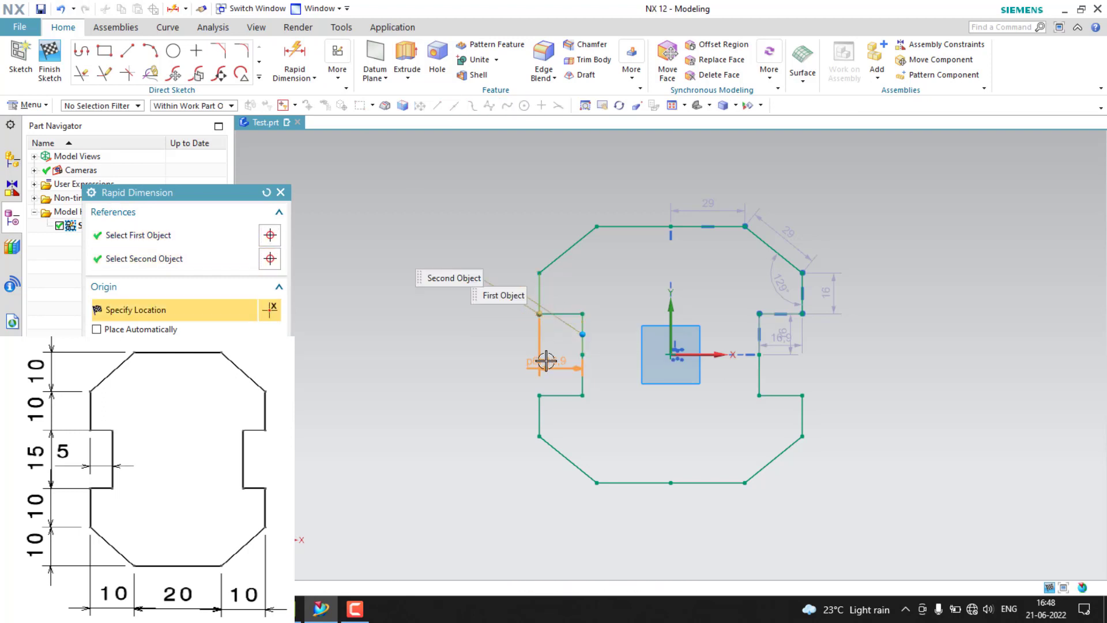
click(543, 361)
text(5)
key(Return)
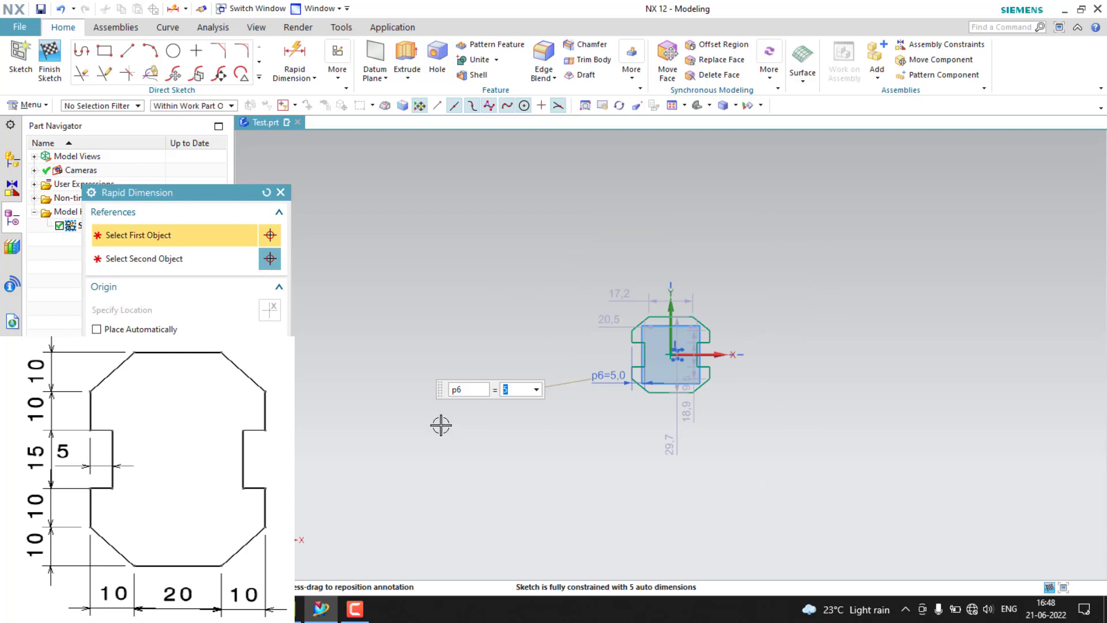
Dimension the vertical height of the upper-left chamfer and set it to 10 mm
scroll(707, 345, up, 5)
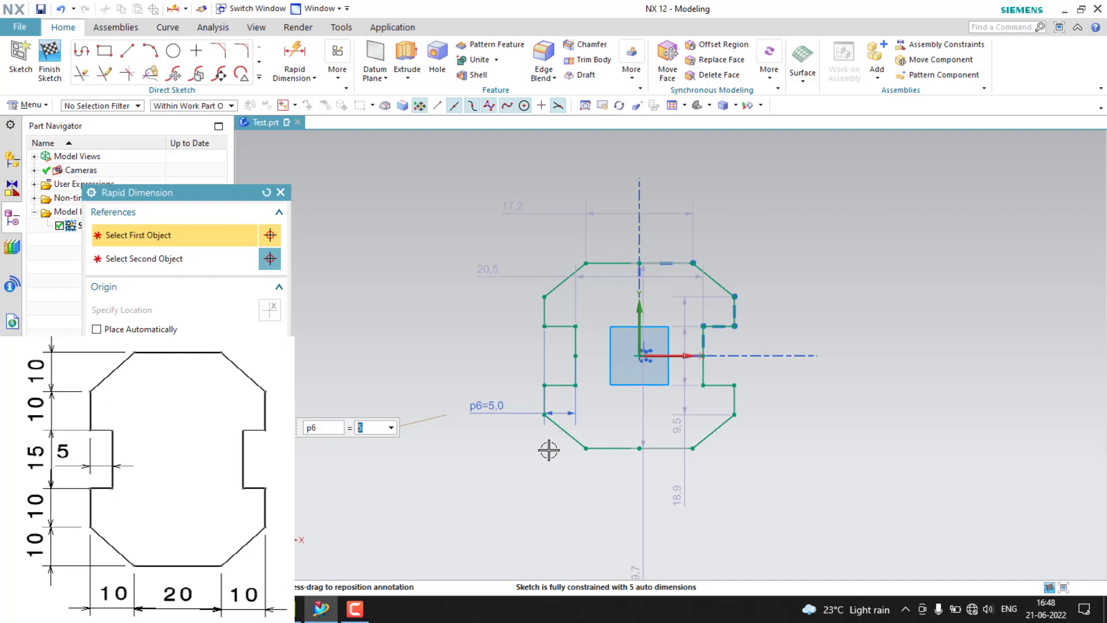
click(585, 265)
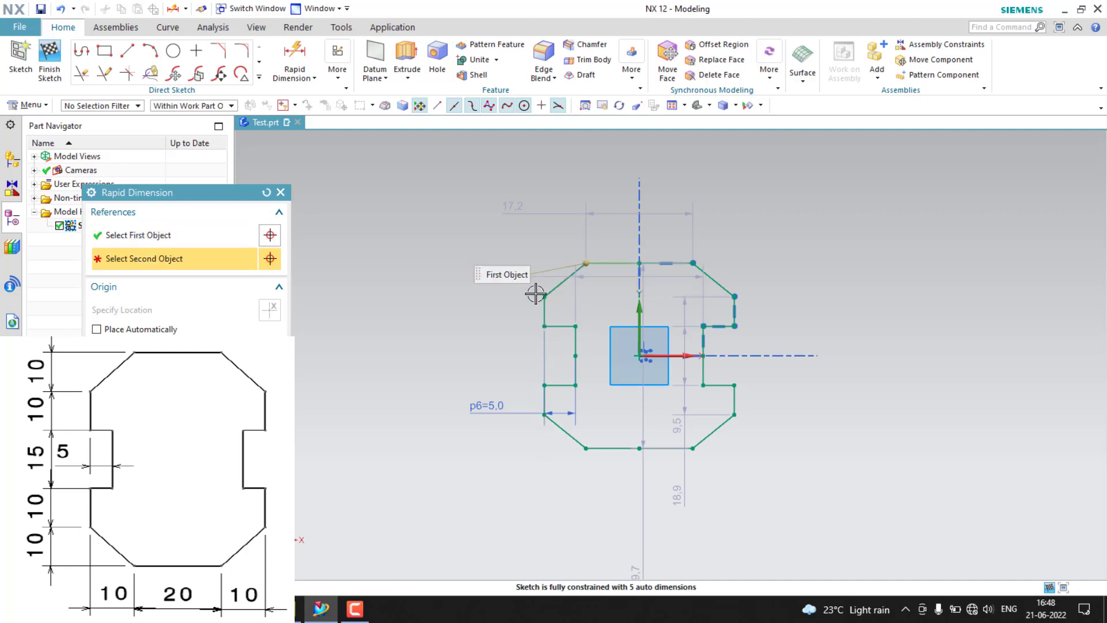
click(546, 298)
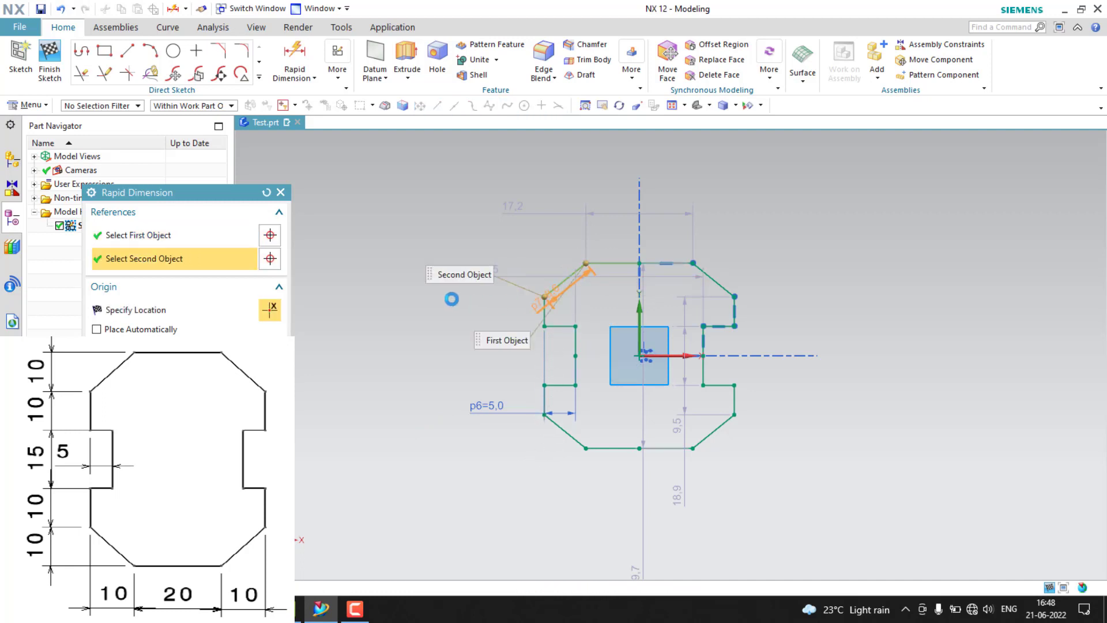
click(392, 287)
text(10)
key(Return)
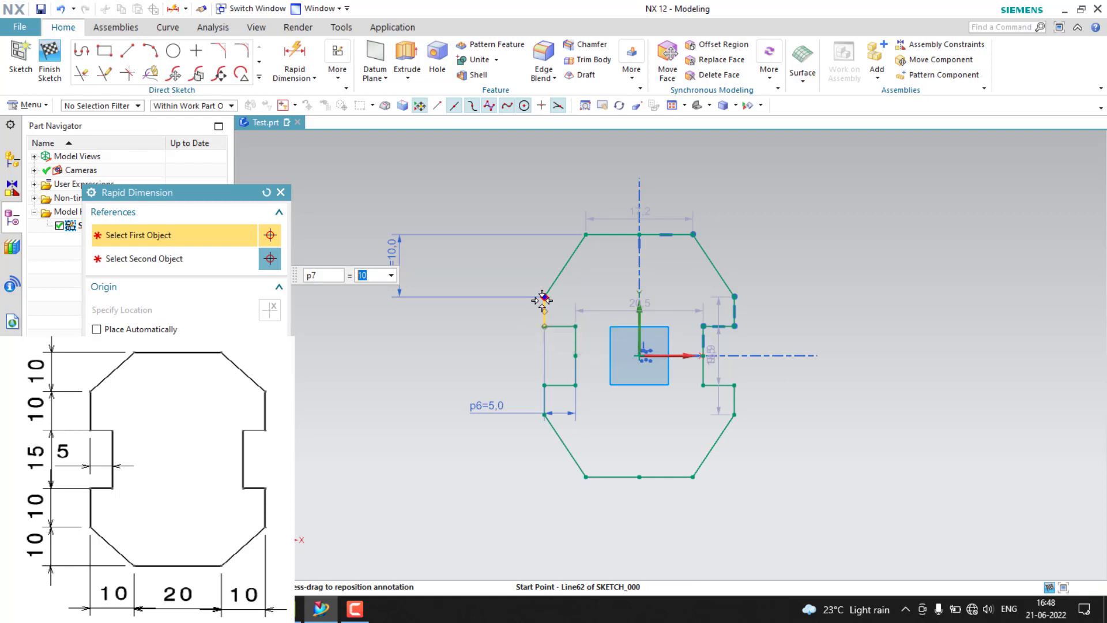
Dimension the vertical edge between the upper-left chamfer and the left notch and set it to 10 mm
click(545, 297)
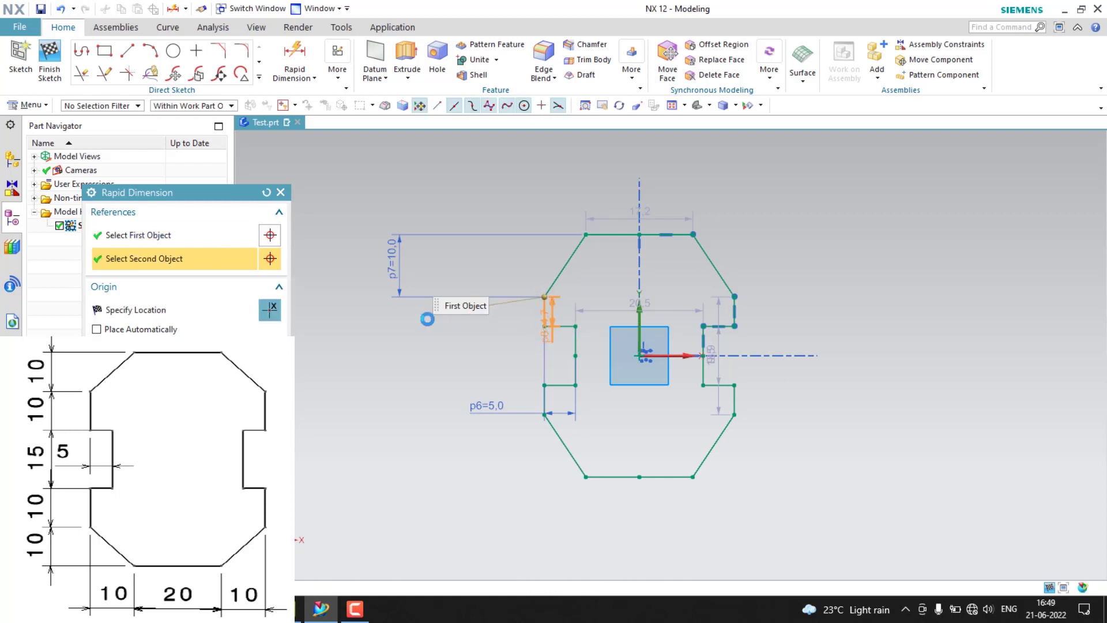
click(544, 325)
click(407, 322)
text(10)
key(Return)
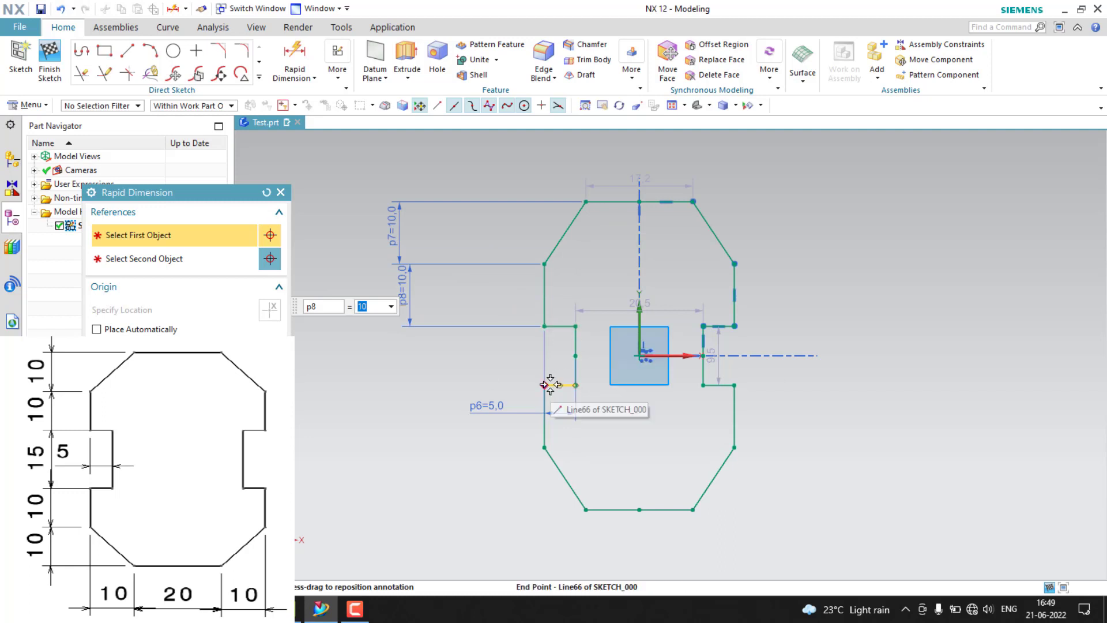
Dimension the vertical opening of the left notch between its outer corners and set it to 15 mm
click(551, 385)
click(546, 325)
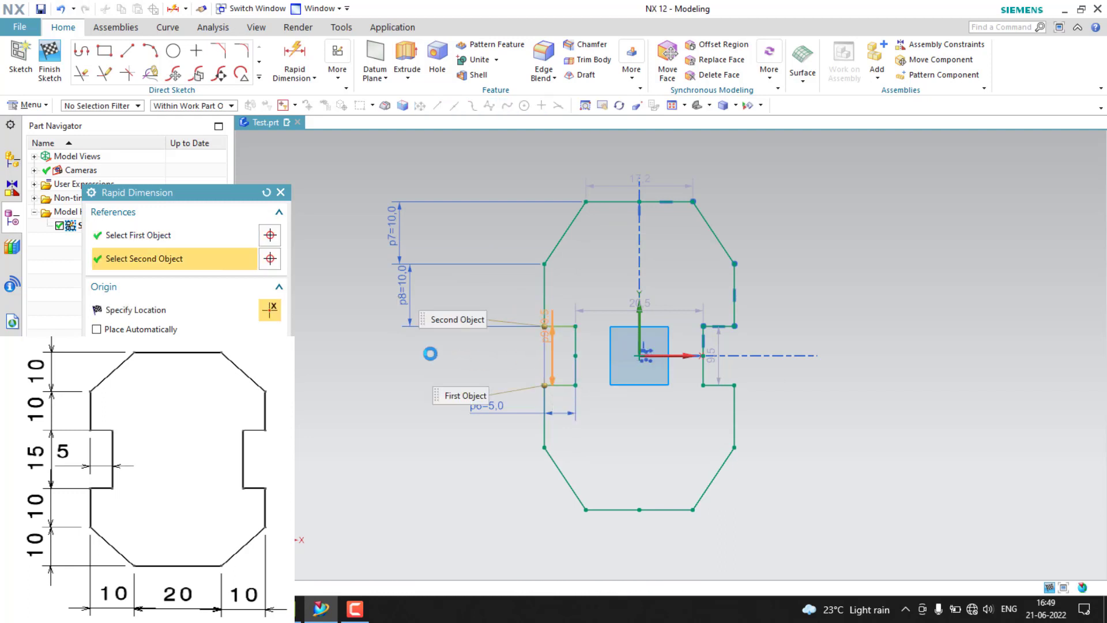
click(400, 367)
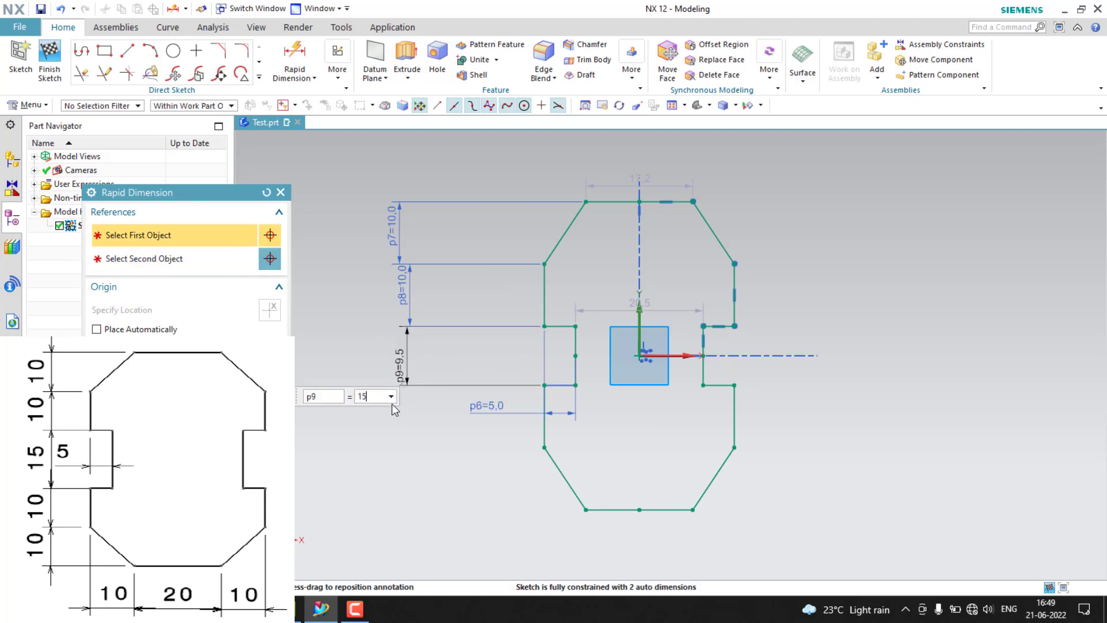
key(Return)
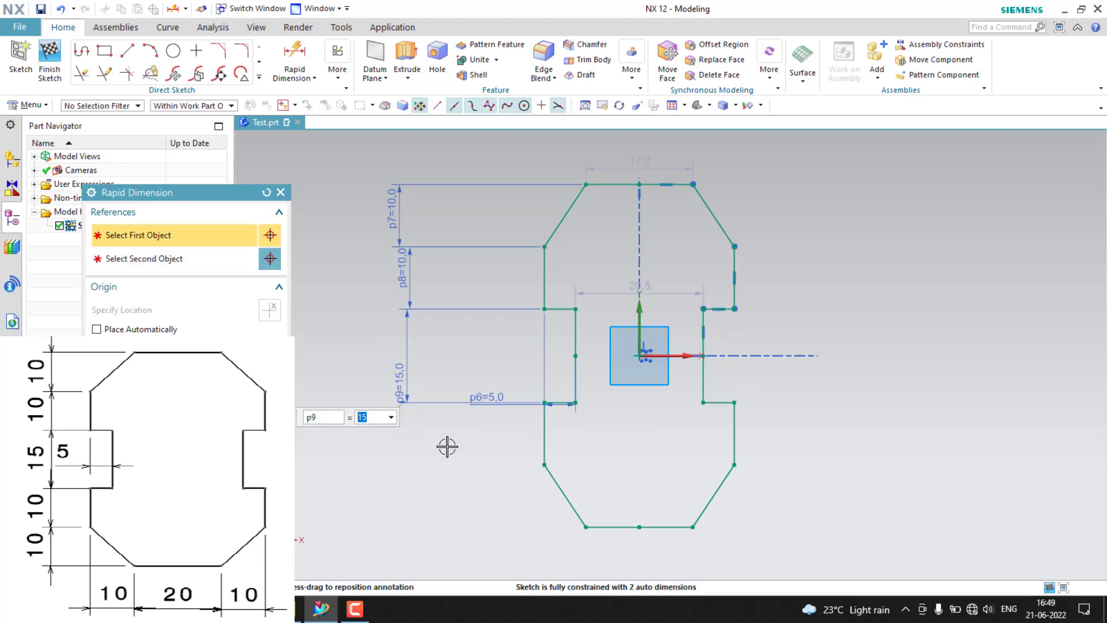
Dimension the profile's bottom edge between its end points and set its length to 20 mm
click(585, 527)
click(692, 527)
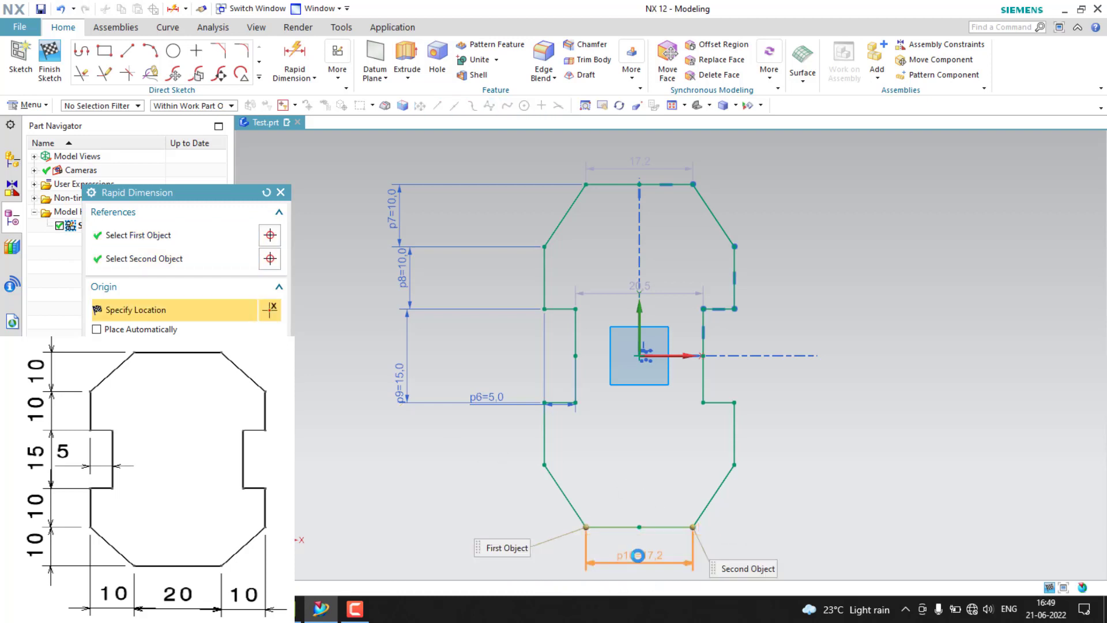
click(636, 561)
text(20)
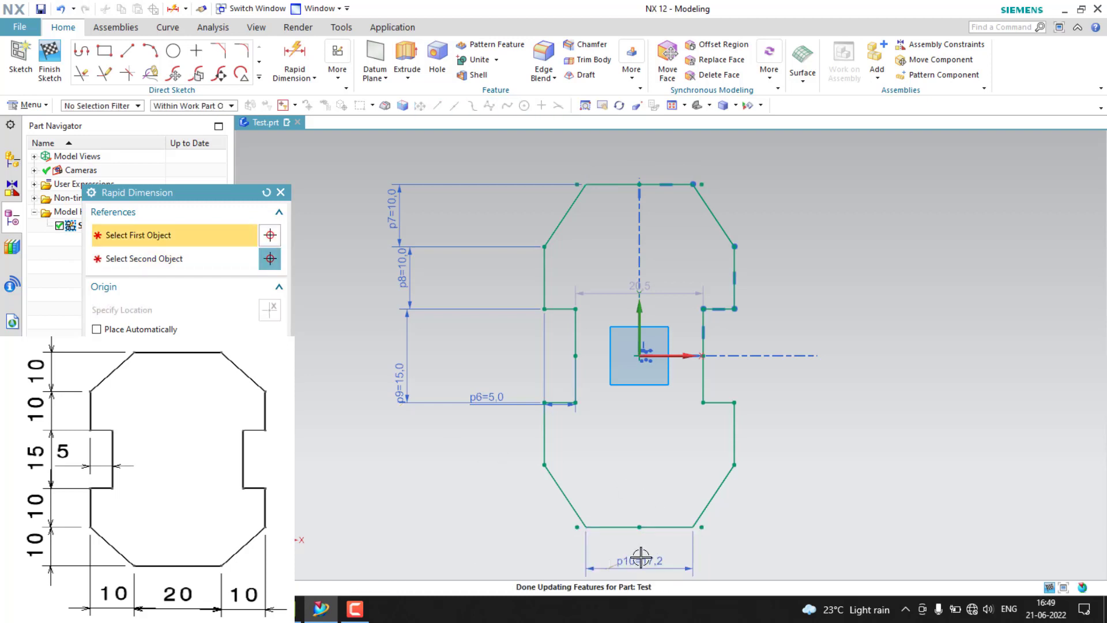
key(Return)
Dimension the horizontal width of the lower-right chamfer, set it to 10 mm, and finish dimensioning
click(715, 497)
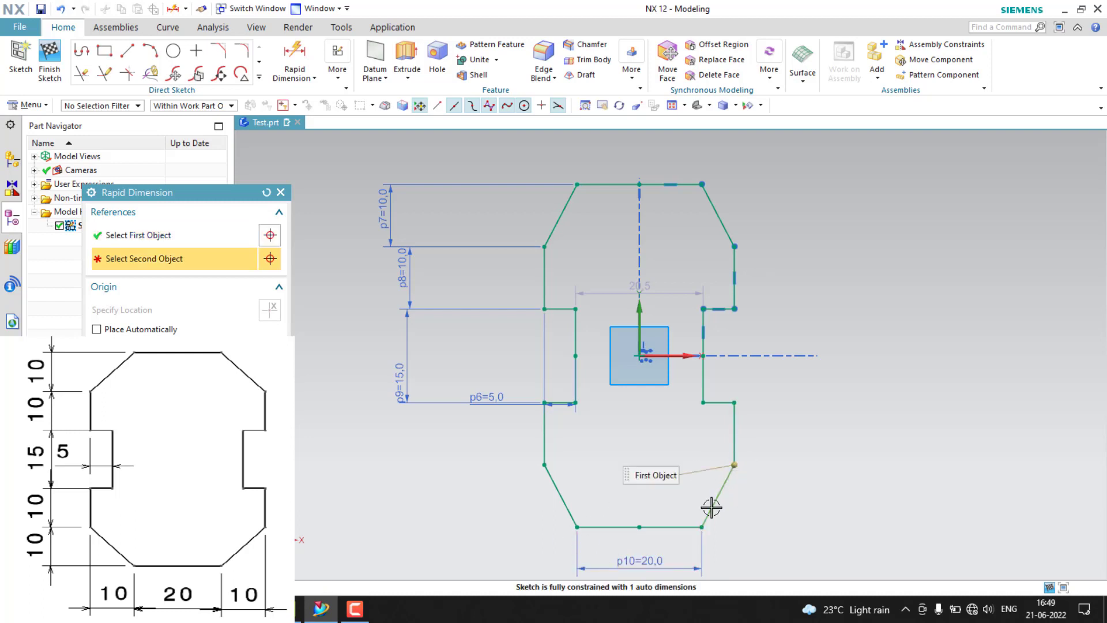
click(704, 526)
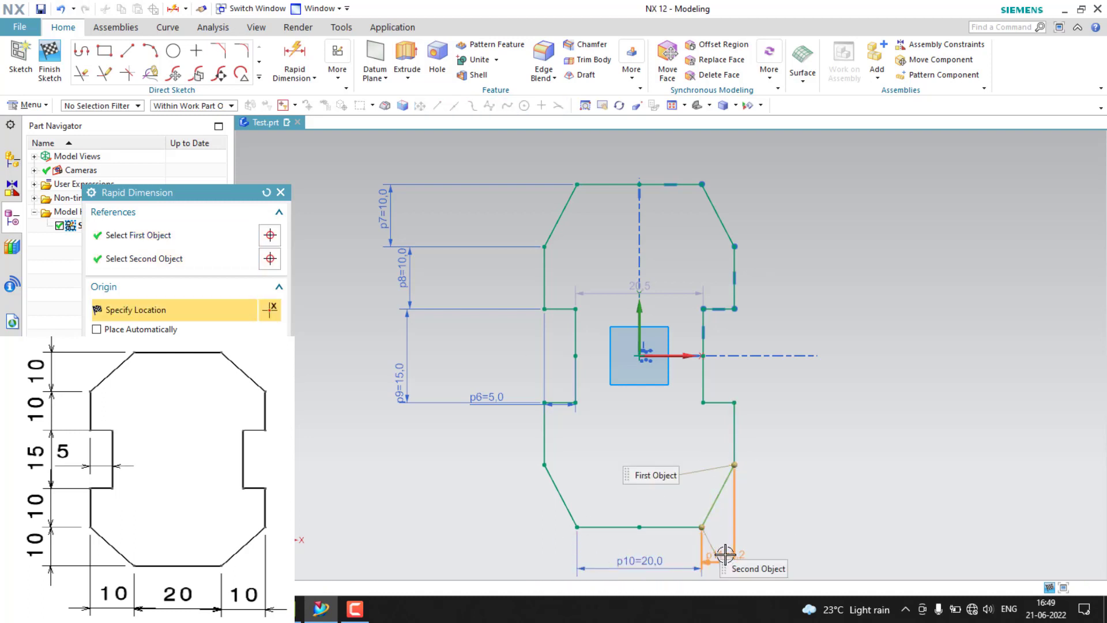
click(724, 554)
text(10)
key(Return)
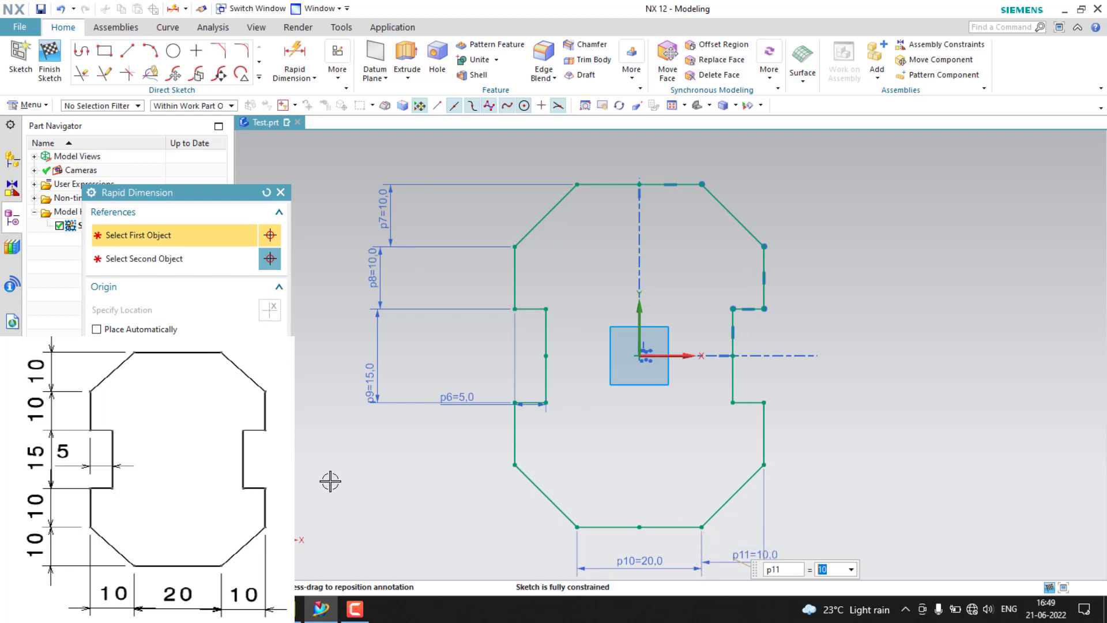
click(262, 514)
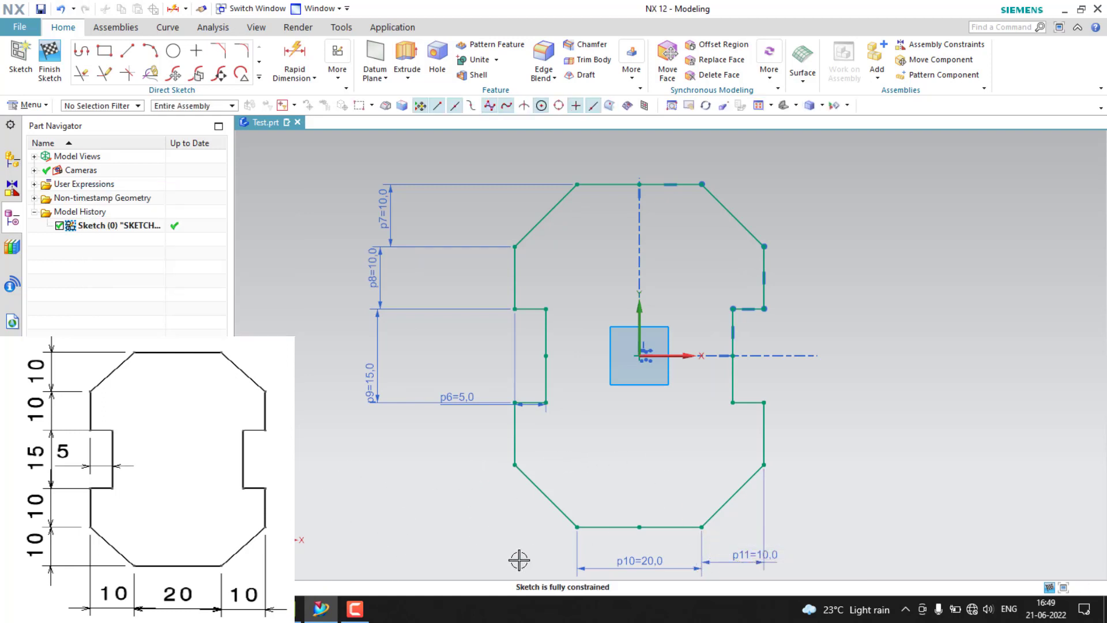
Delete the whole finished notched profile sketch and start a new, empty sketch on the default plane
scroll(482, 522, down, 1)
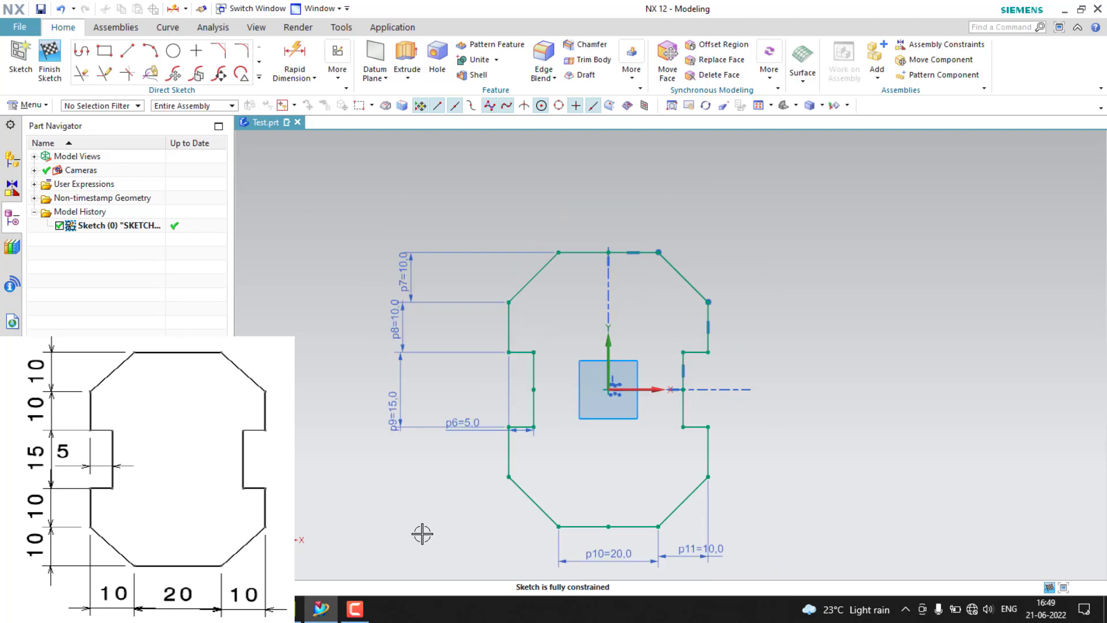
mouse_move(342, 204)
mouse_down()
mouse_move(745, 572)
mouse_move(796, 575)
mouse_move(785, 580)
mouse_up()
key(Delete)
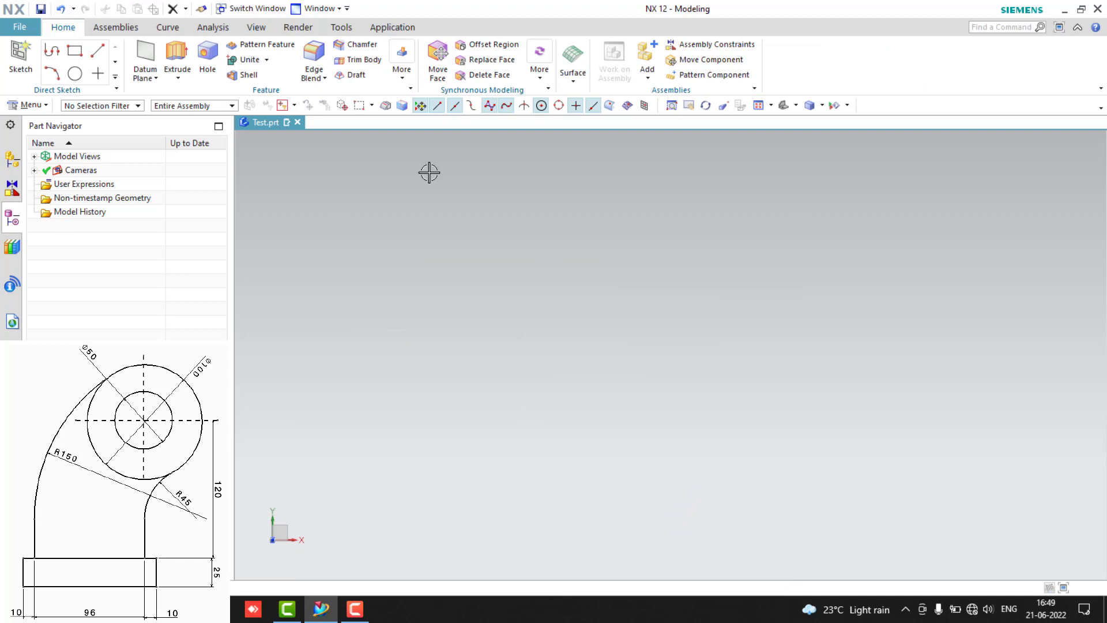
click(21, 56)
middle_click(277, 239)
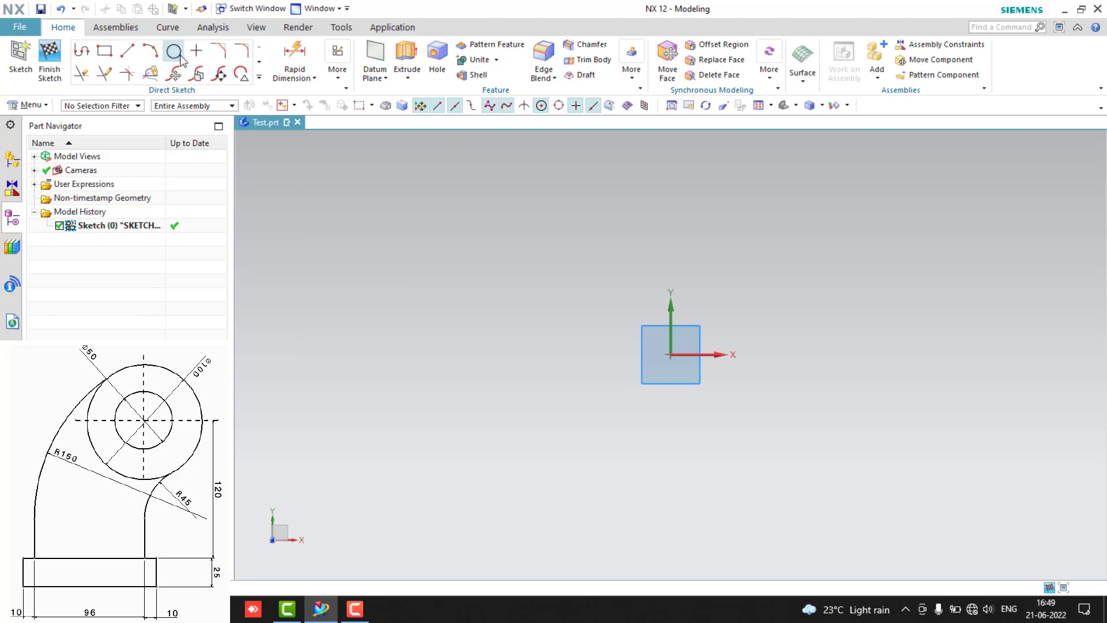
Sketch two concentric circles centred on the sketch origin, the second one larger and surrounding the first
click(175, 52)
click(670, 355)
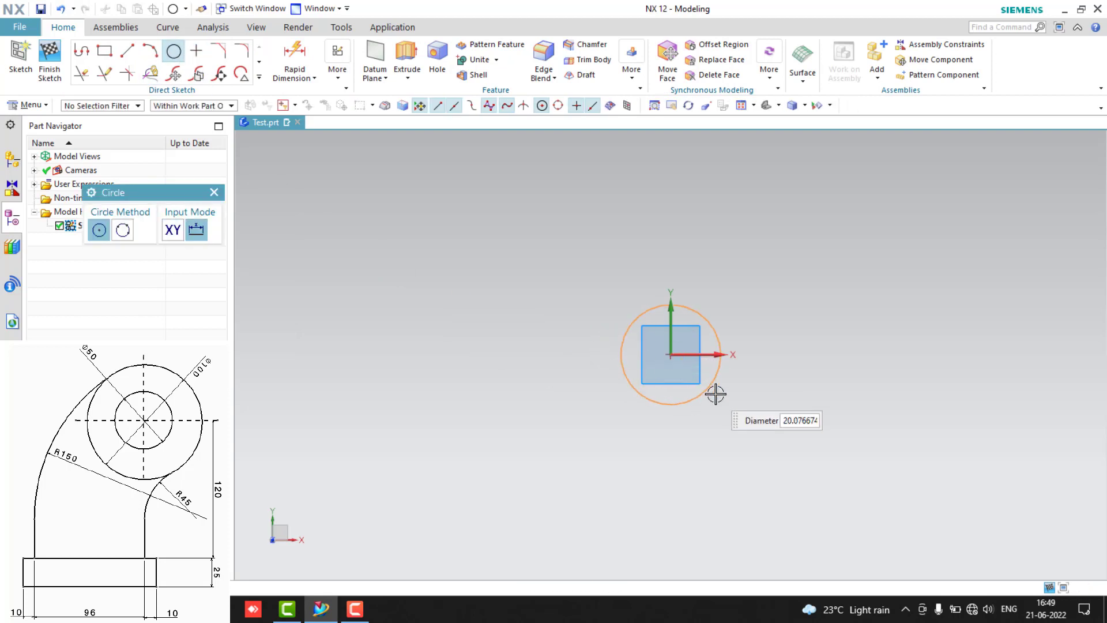
click(739, 414)
click(671, 355)
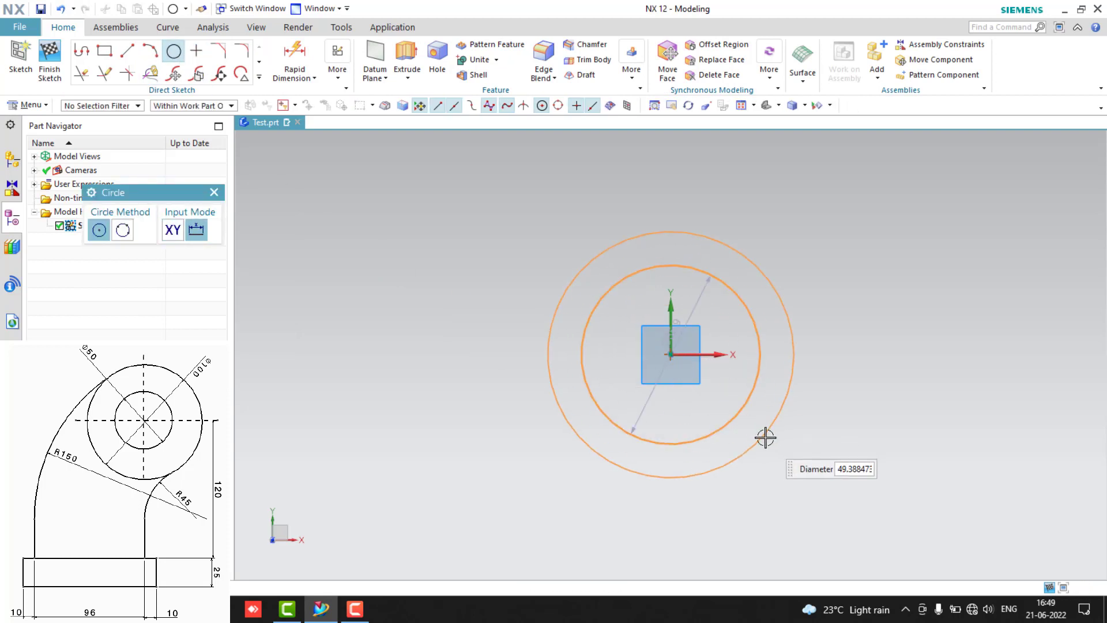
click(773, 447)
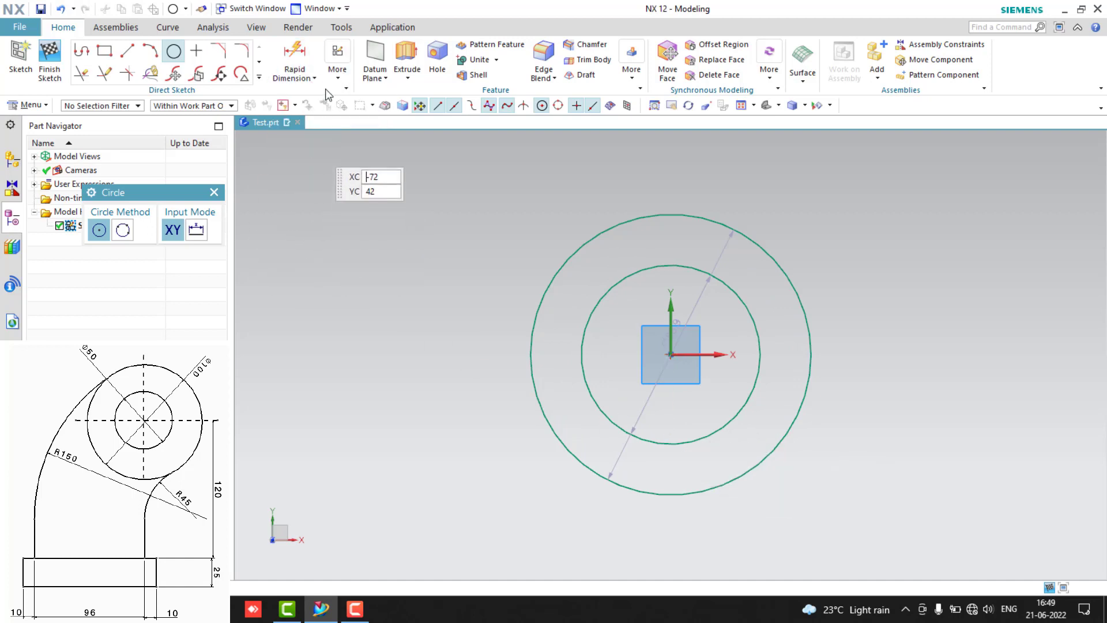
Sketch a horizontal corner-to-corner rectangle about 24 mm high below the circles, extending mostly to the left of the origin
click(339, 84)
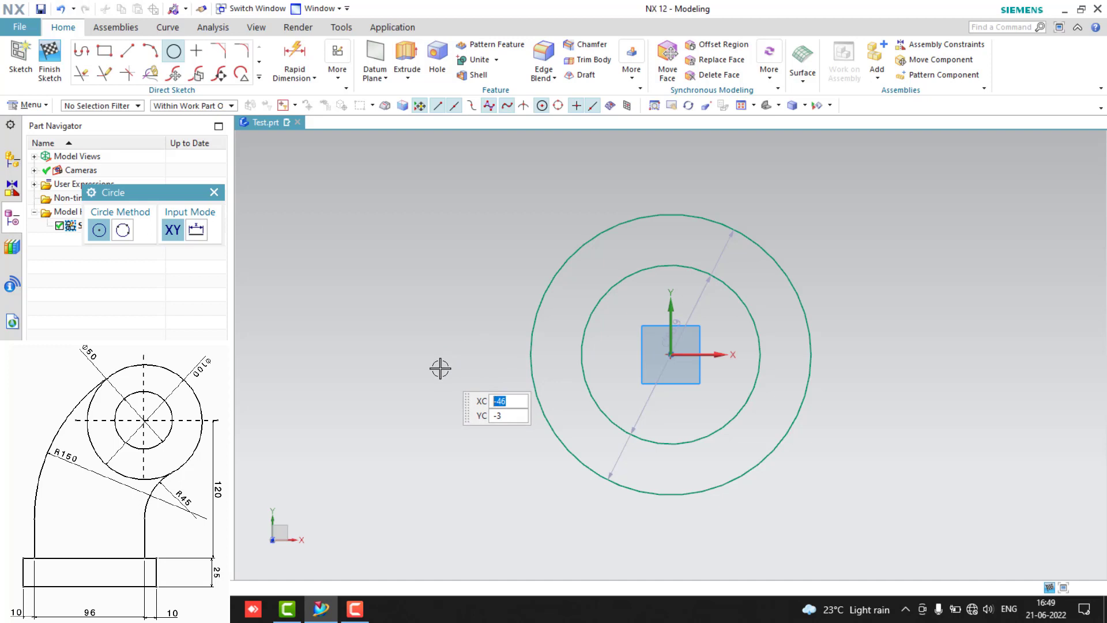
scroll(477, 408, down, 1)
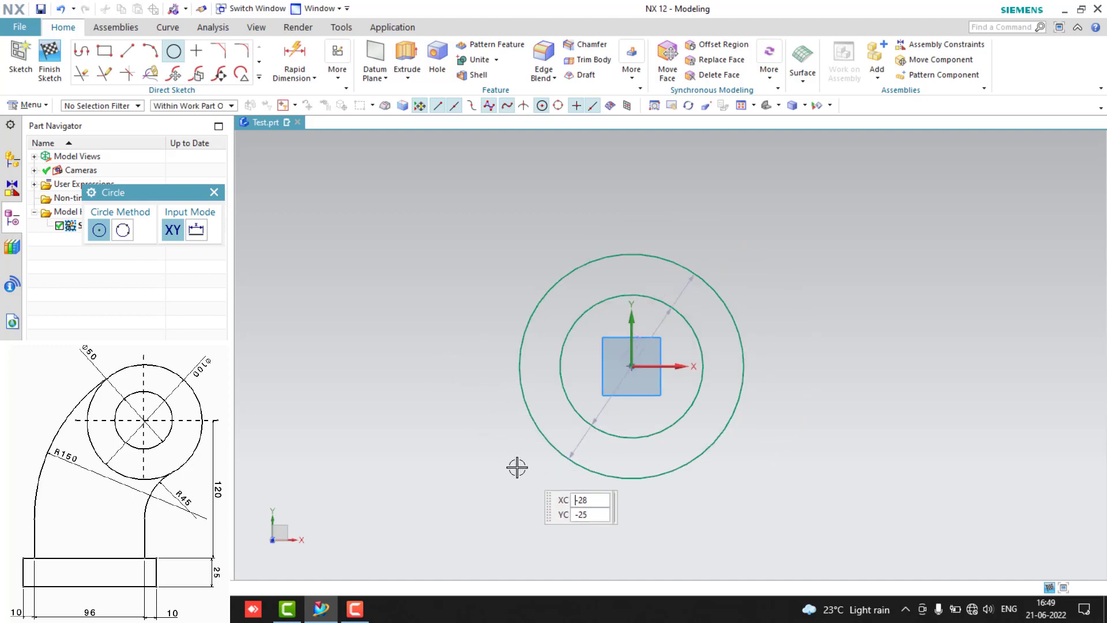
mouse_move(497, 460)
shift+middle_down()
mouse_move(502, 302)
mouse_move(508, 337)
shift+middle_up()
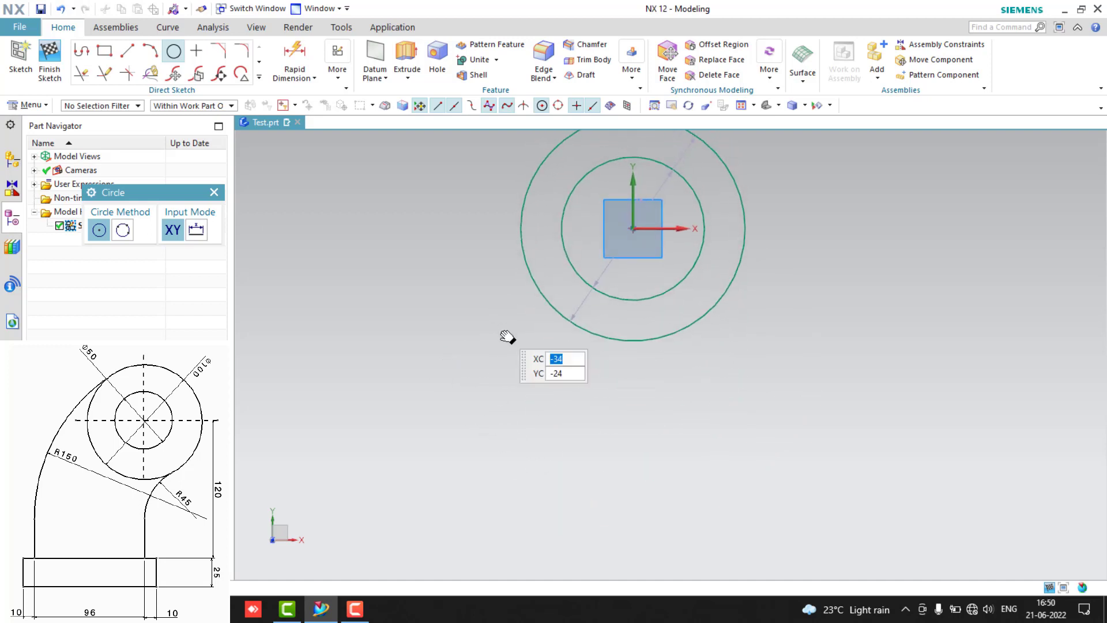
click(105, 51)
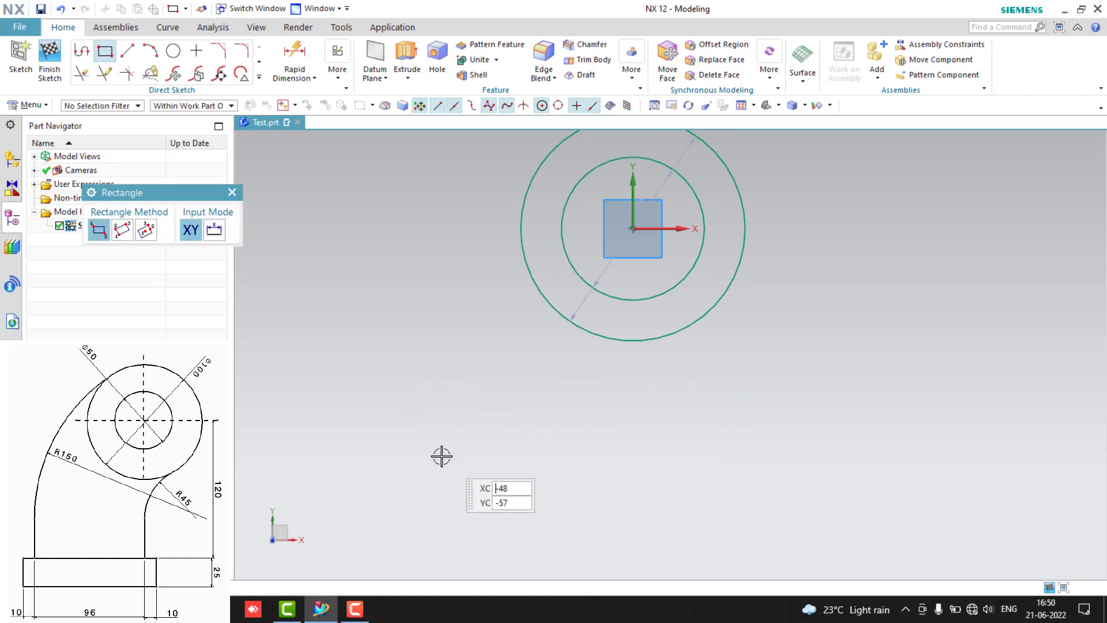
middle_click(397, 514)
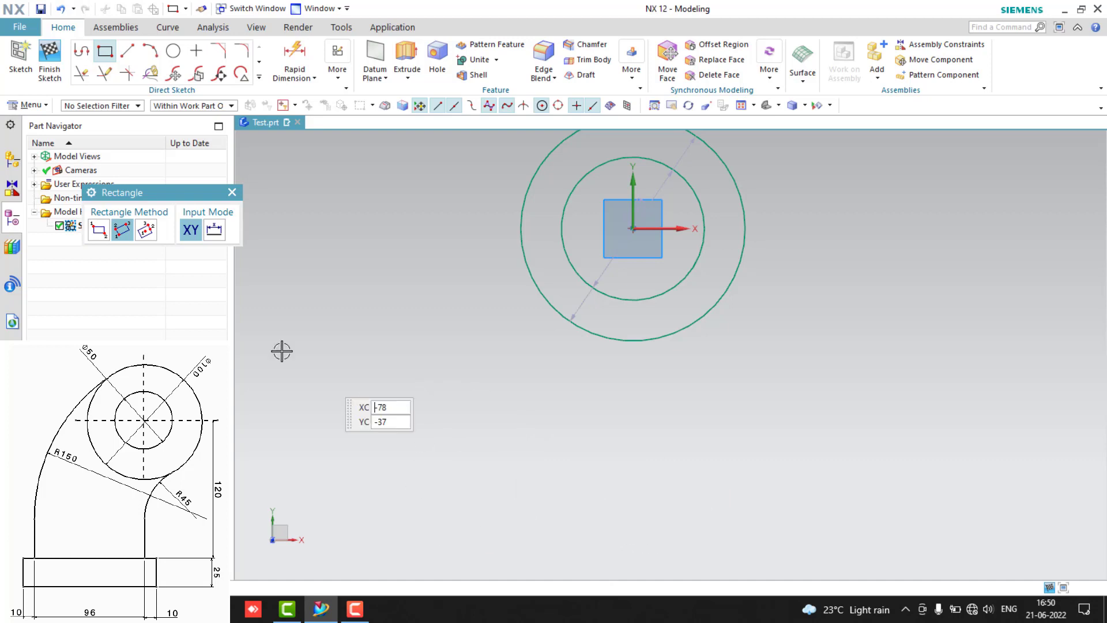
click(99, 231)
click(366, 444)
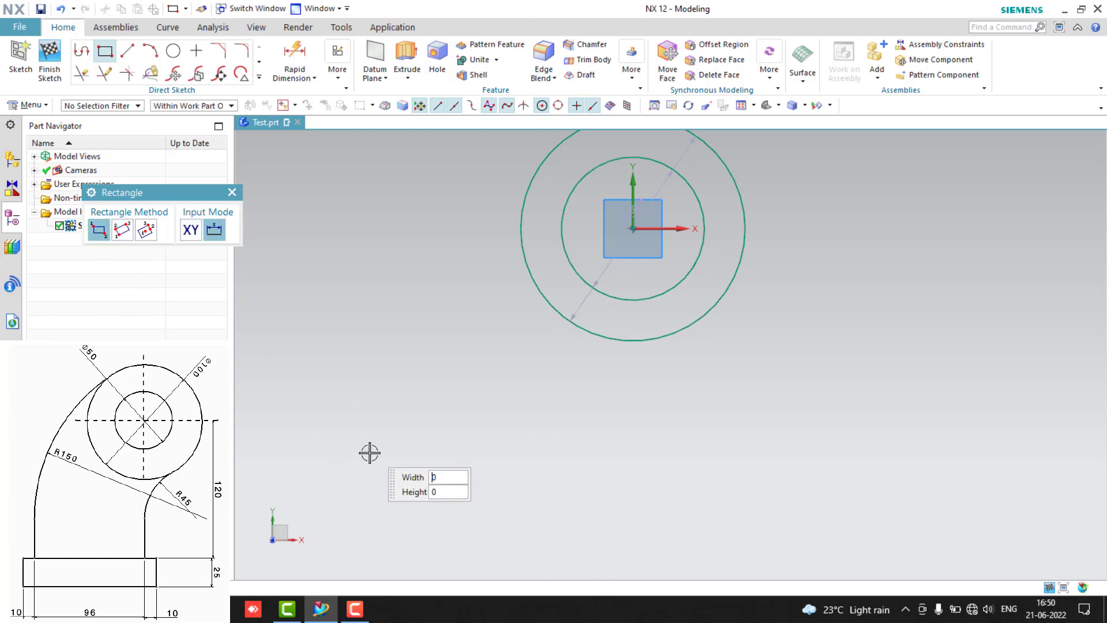
click(638, 539)
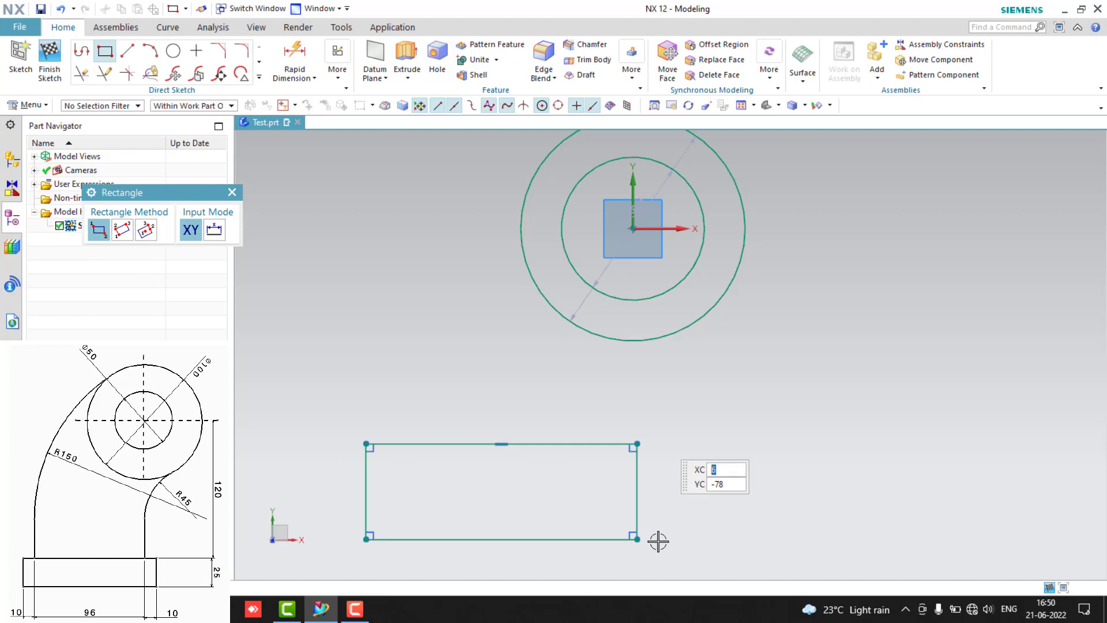
key(Escape)
Draw two vertical lines up from the rectangle's top edge, a short one near its right end and a longer one near its left end
key(l)
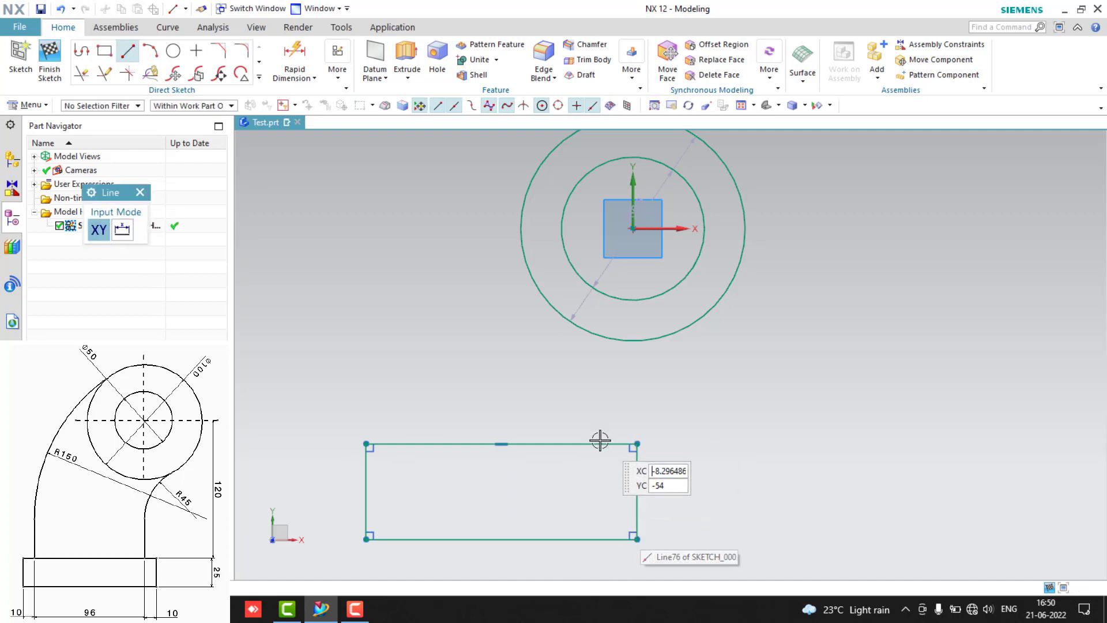
click(610, 444)
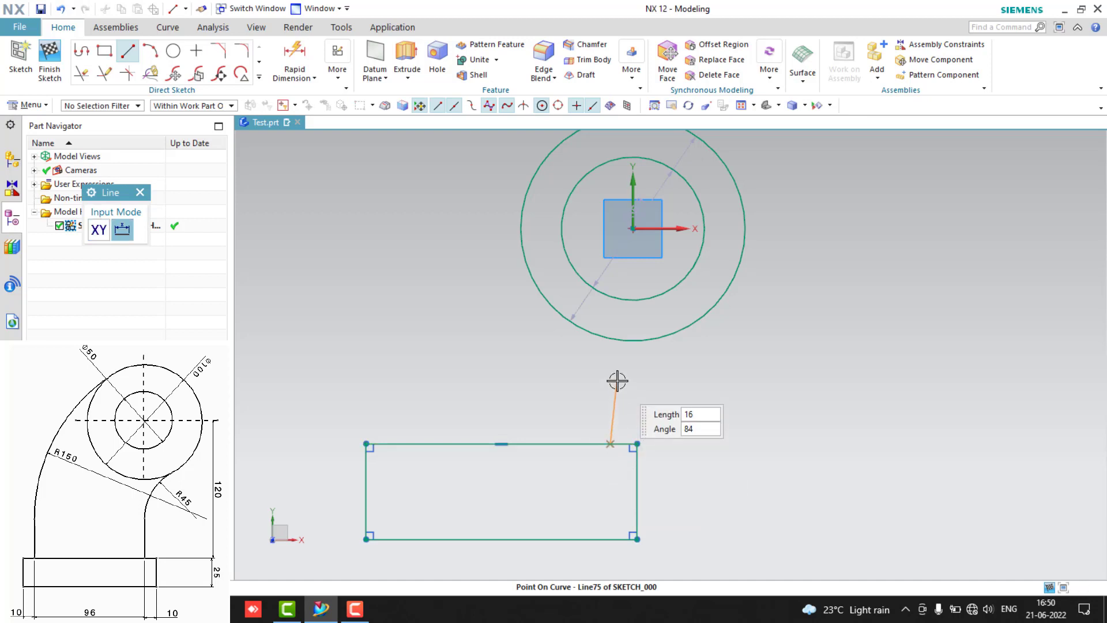
click(609, 371)
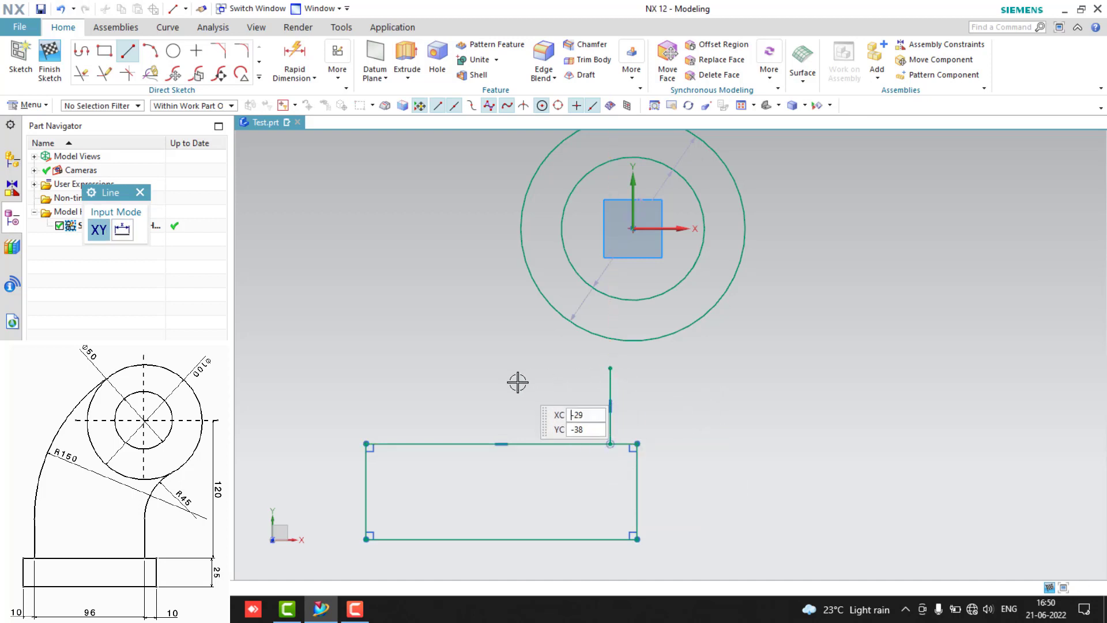
click(385, 444)
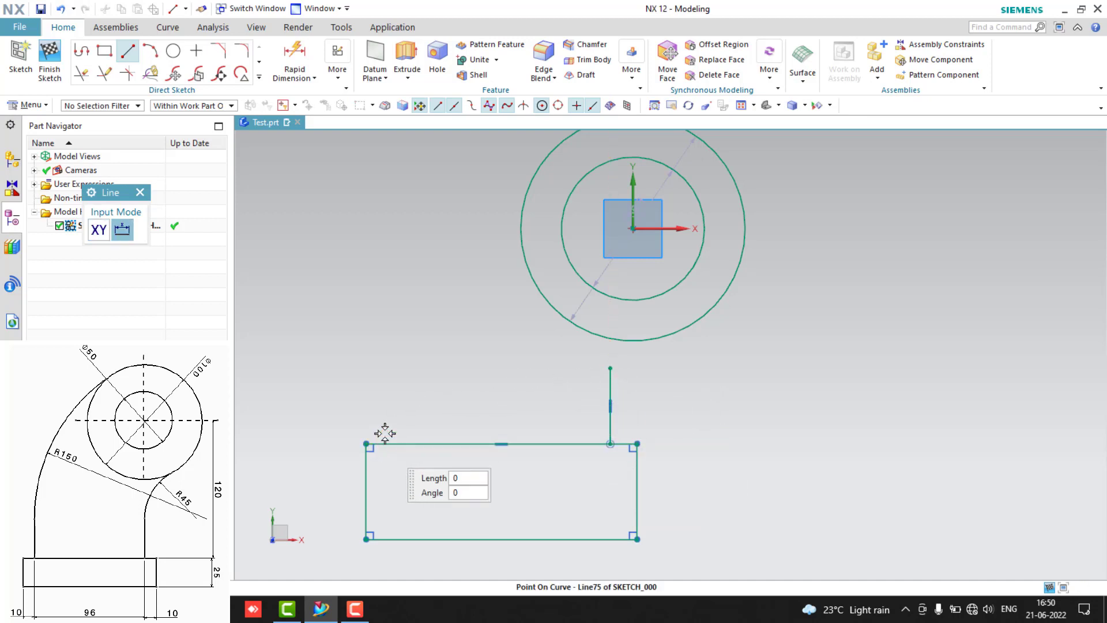
click(385, 265)
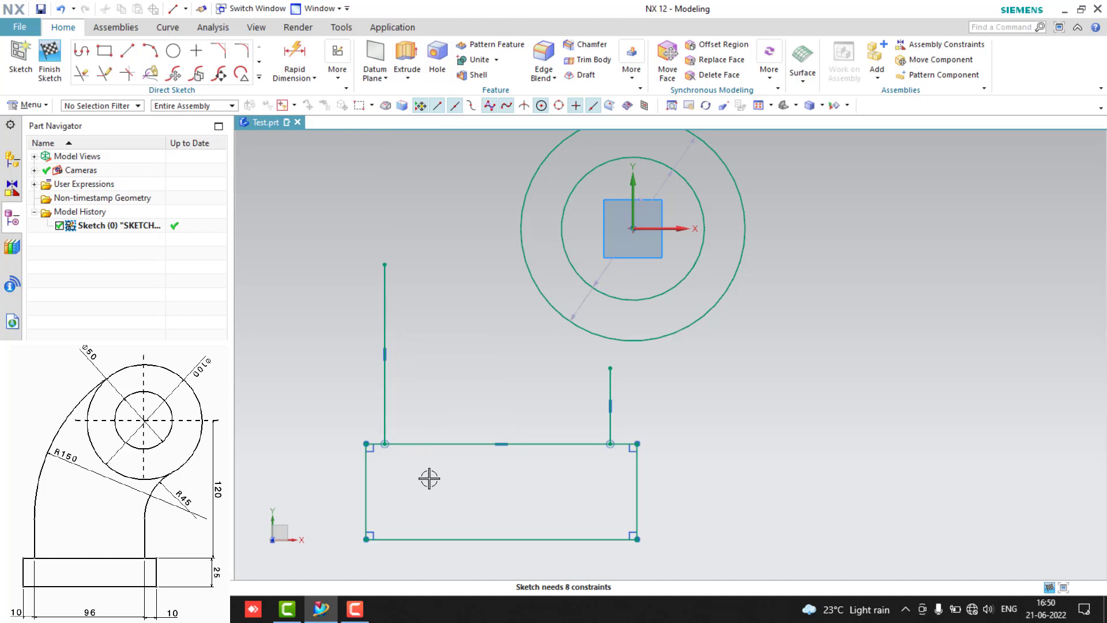
Dimension the height of the rectangle's right edge and set it to 25 mm
key(d)
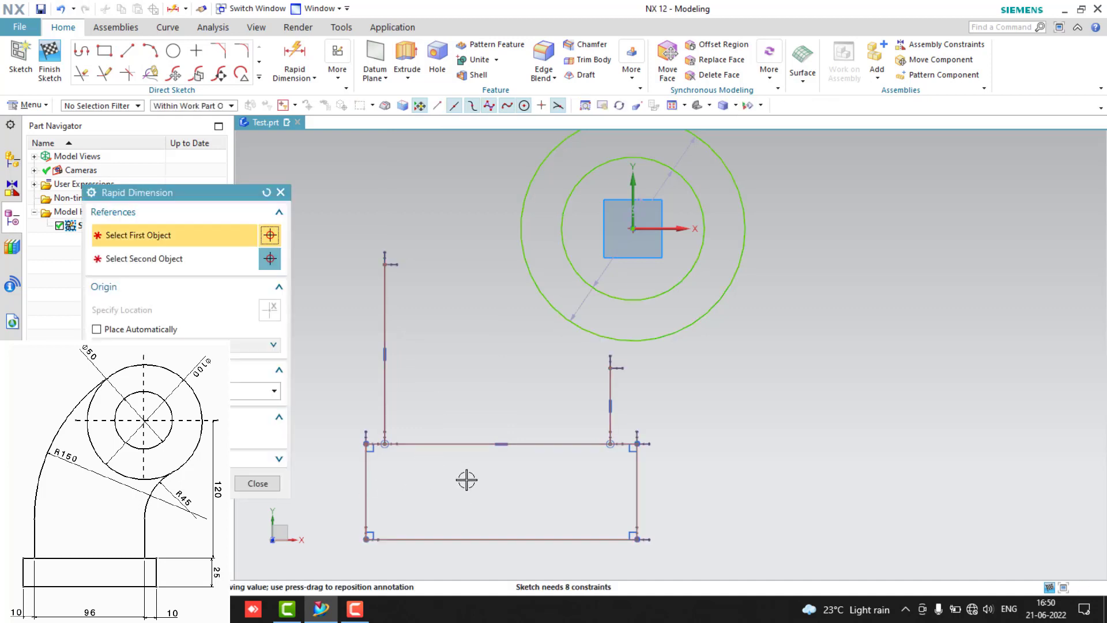
click(637, 489)
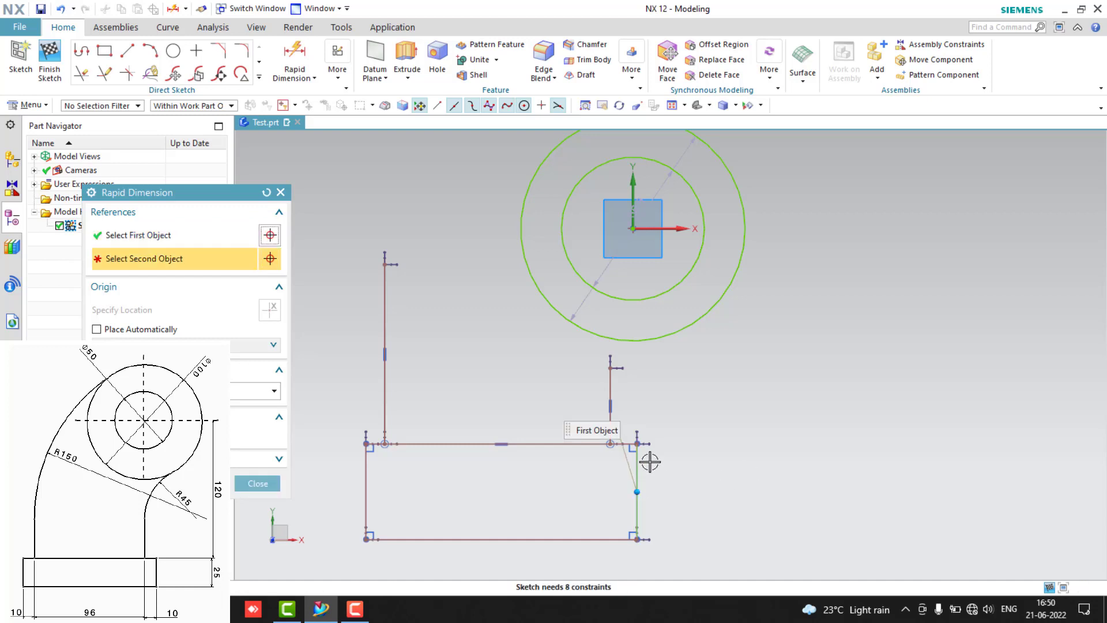
key(Escape)
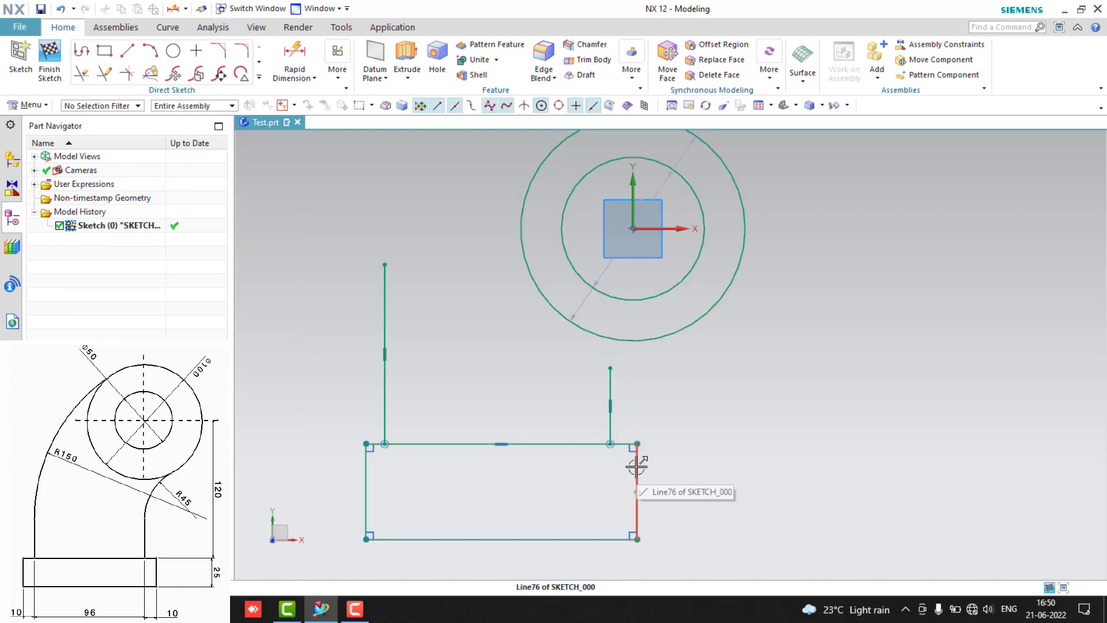
key(d)
click(638, 475)
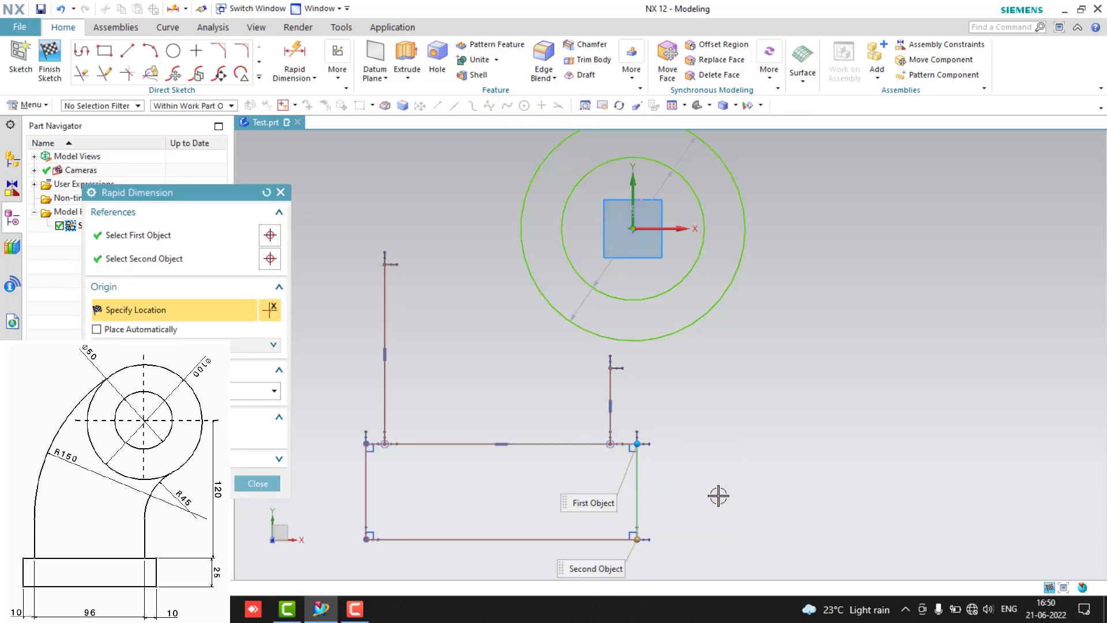
click(721, 496)
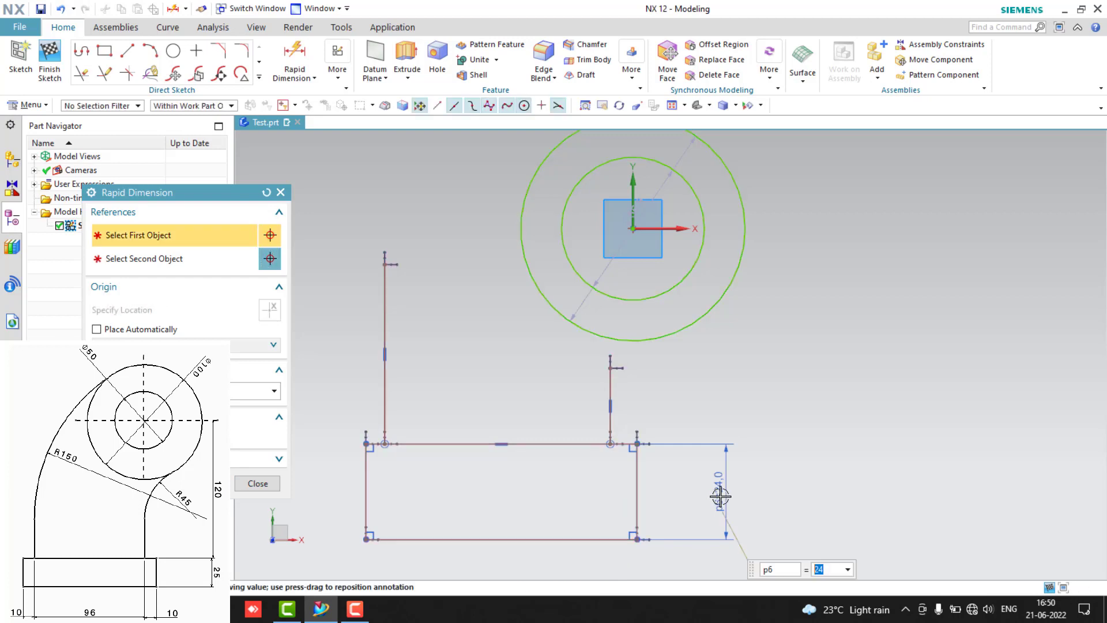
key(Return)
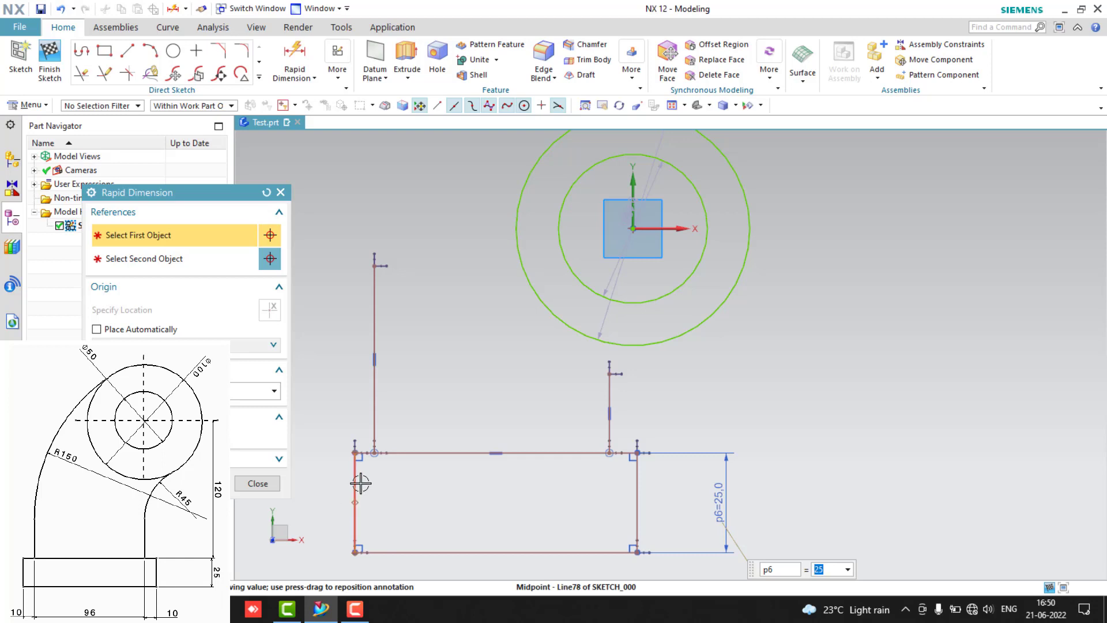
Dimension the horizontal distance between the two vertical lines, placing it below the rectangle, and set it to 96 mm
click(374, 416)
click(610, 415)
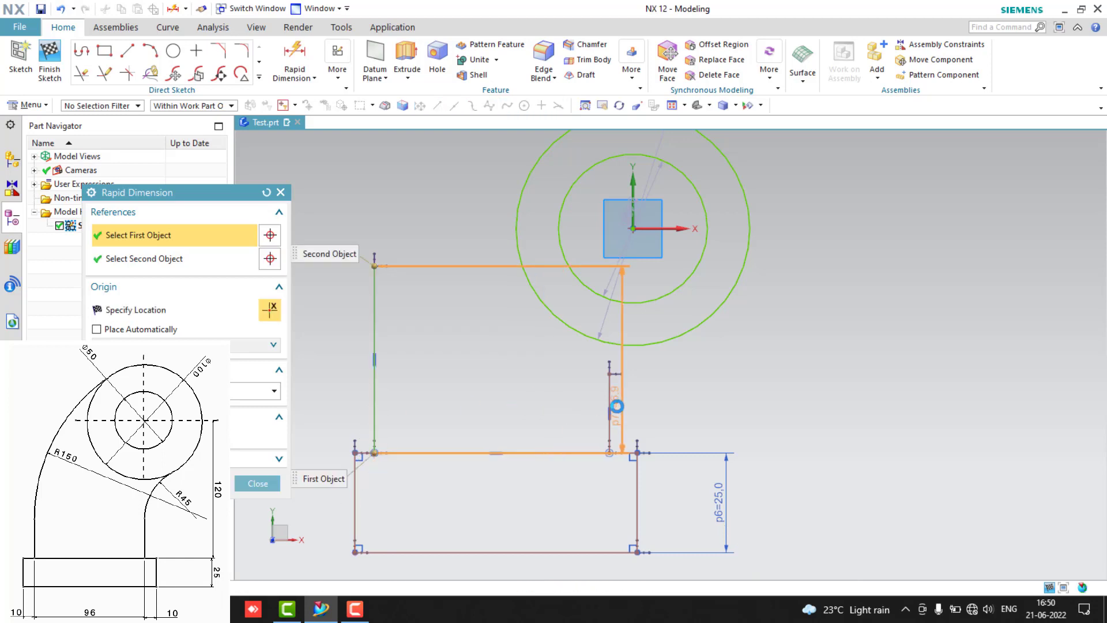
click(609, 386)
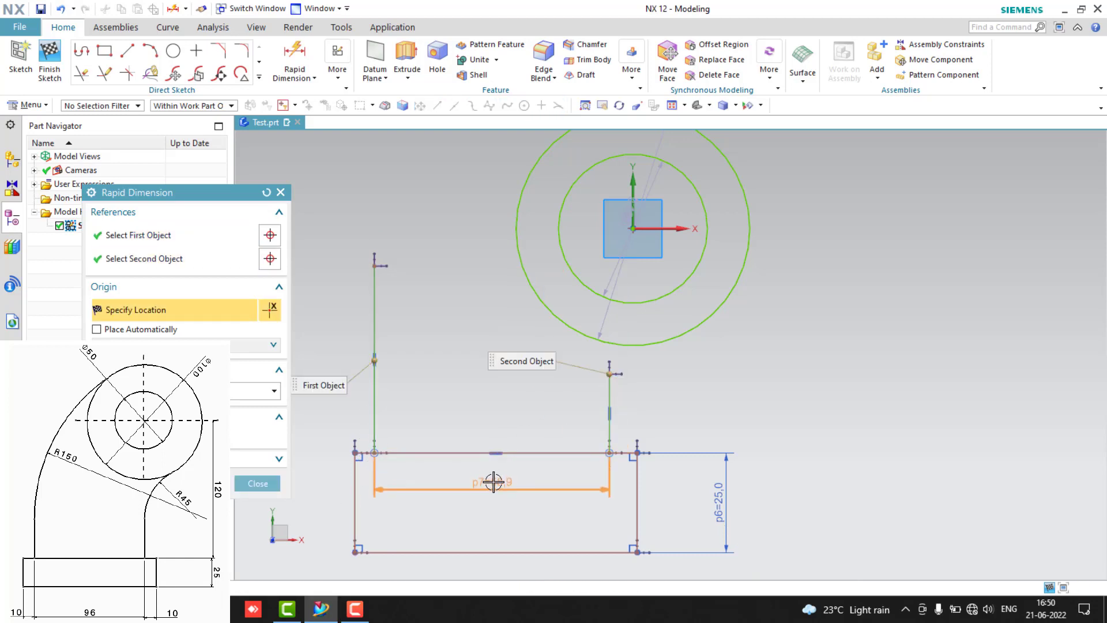
click(502, 564)
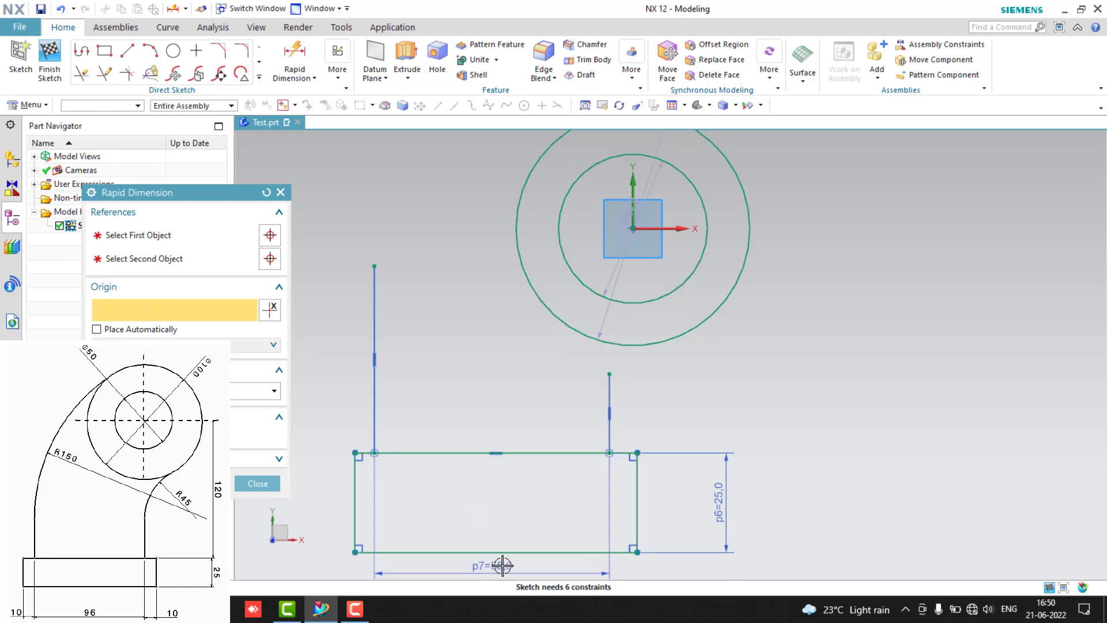
text(96)
key(Return)
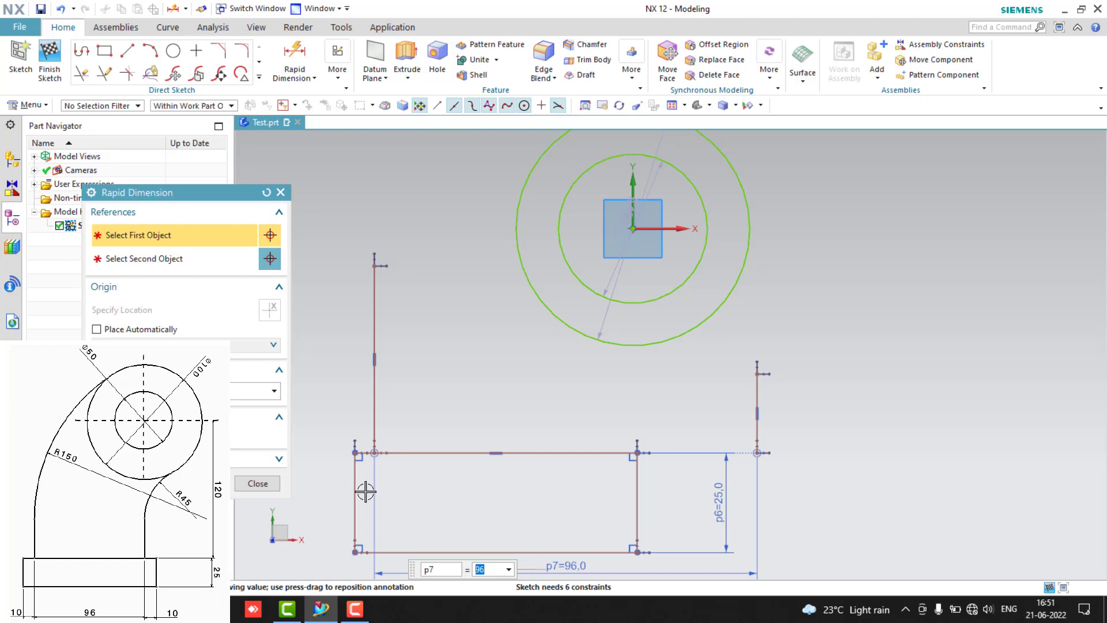
Dimension the offset between the rectangle's left edge and the left vertical line, and set it to 10 mm
click(355, 477)
click(373, 419)
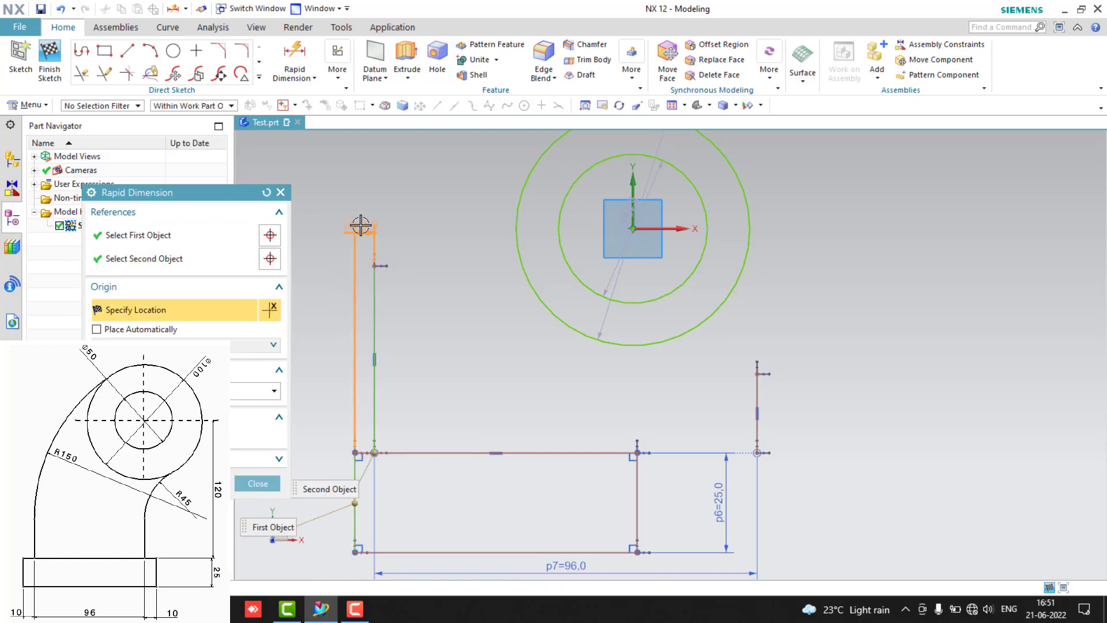
click(361, 225)
text(10)
key(Return)
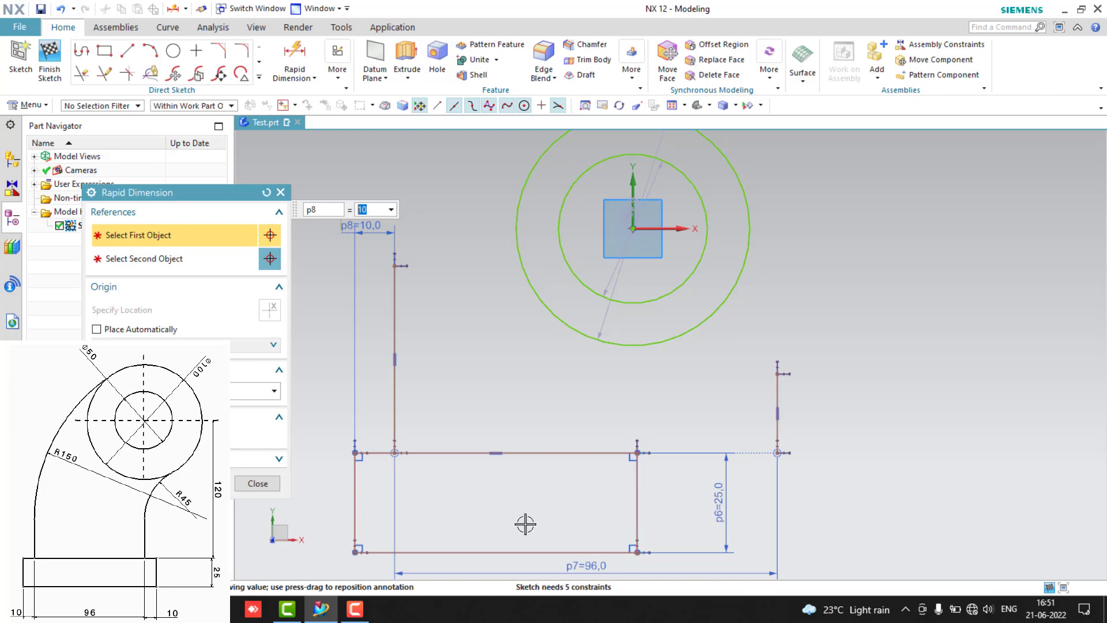
key(Escape)
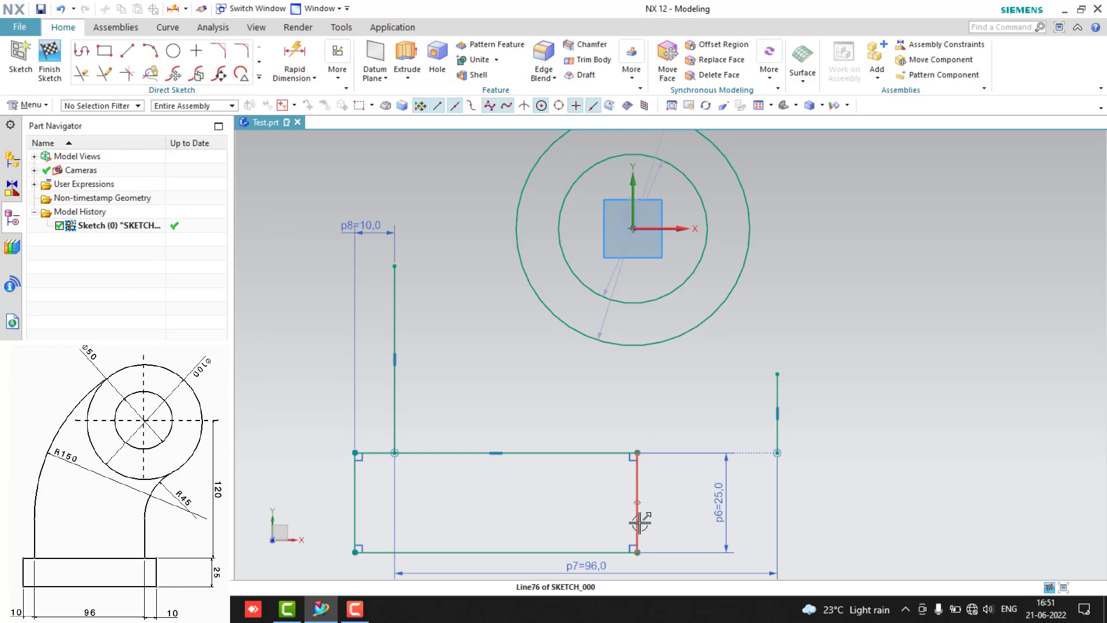
Stretch the rectangle's right edge past the right vertical line and set the horizontal distance between them to 10 mm
drag(639, 522, 891, 526)
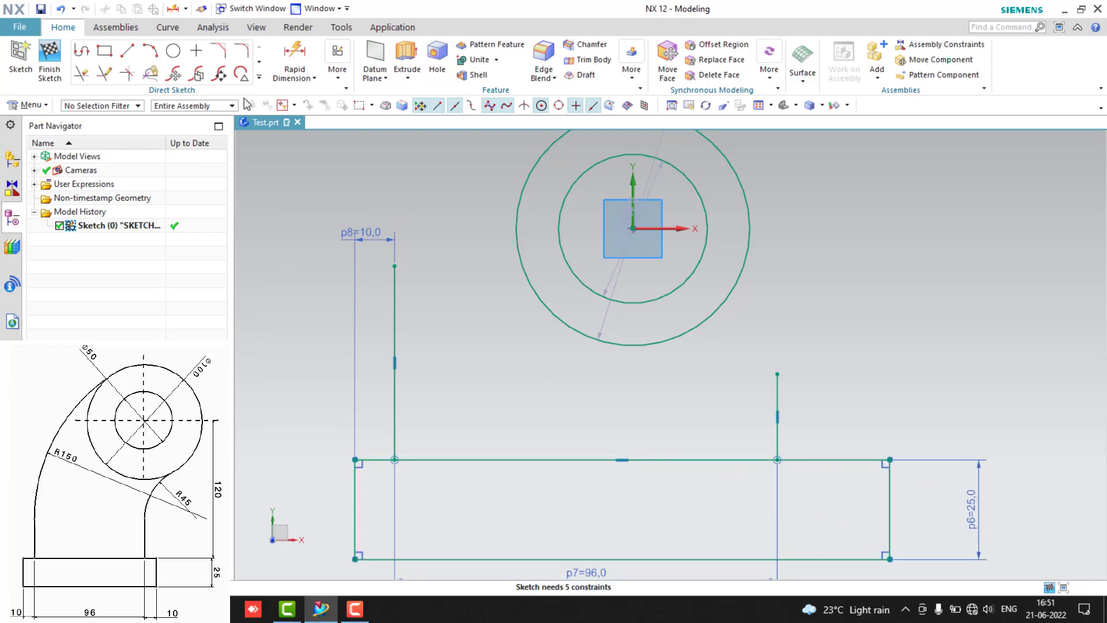
key(d)
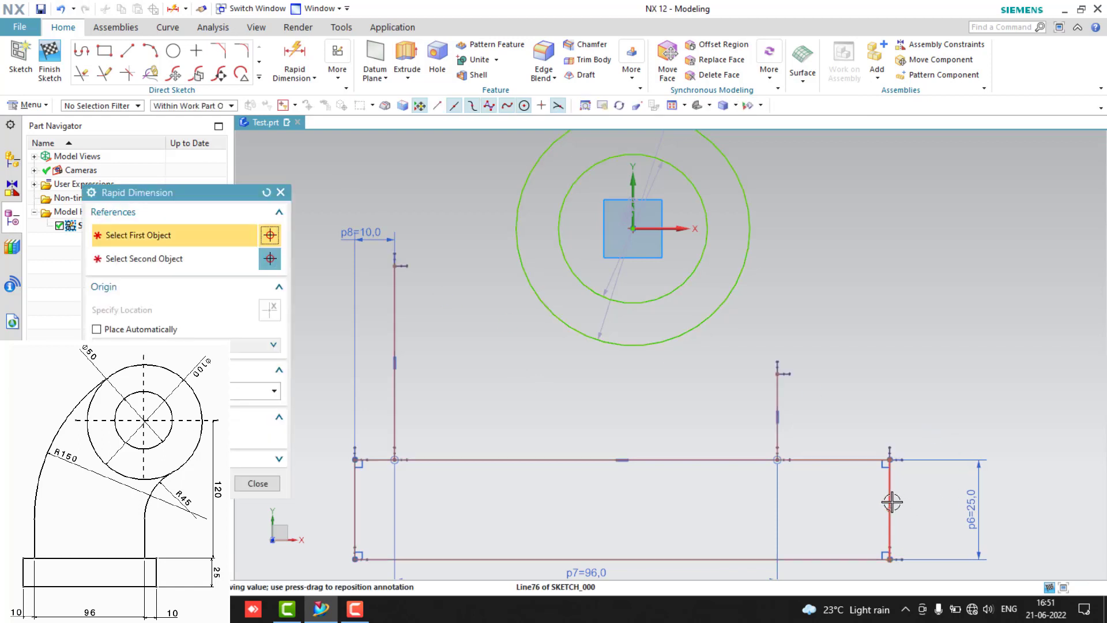
click(890, 492)
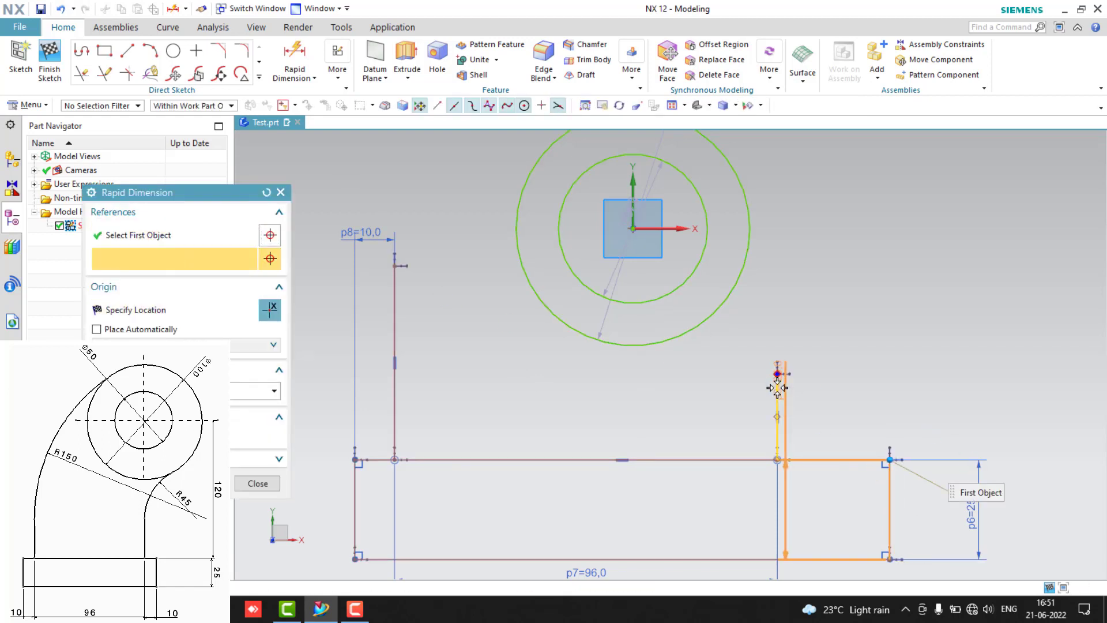
click(779, 380)
click(833, 350)
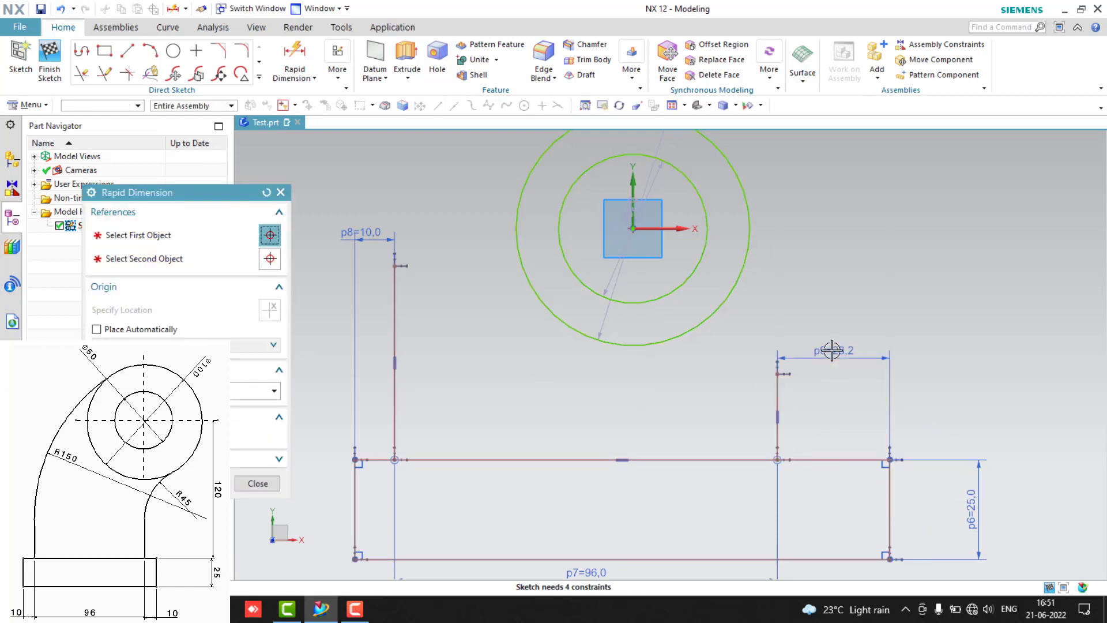
text(10)
key(Return)
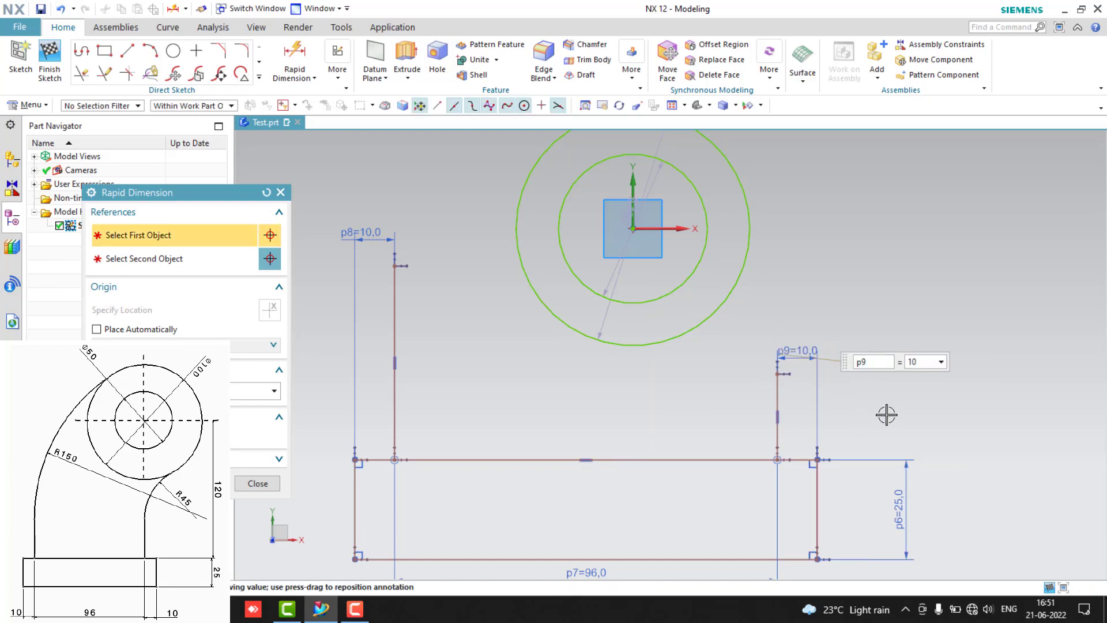
click(259, 483)
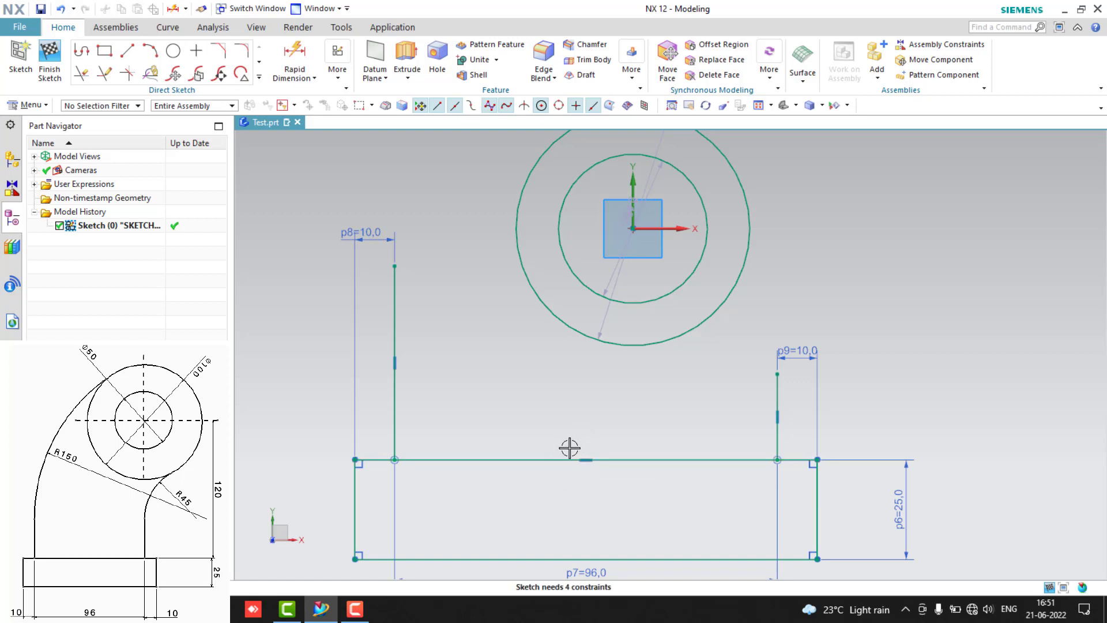
Dimension the vertical distance from the circles' centre to the rectangle's top edge and set it to 120 mm
key(d)
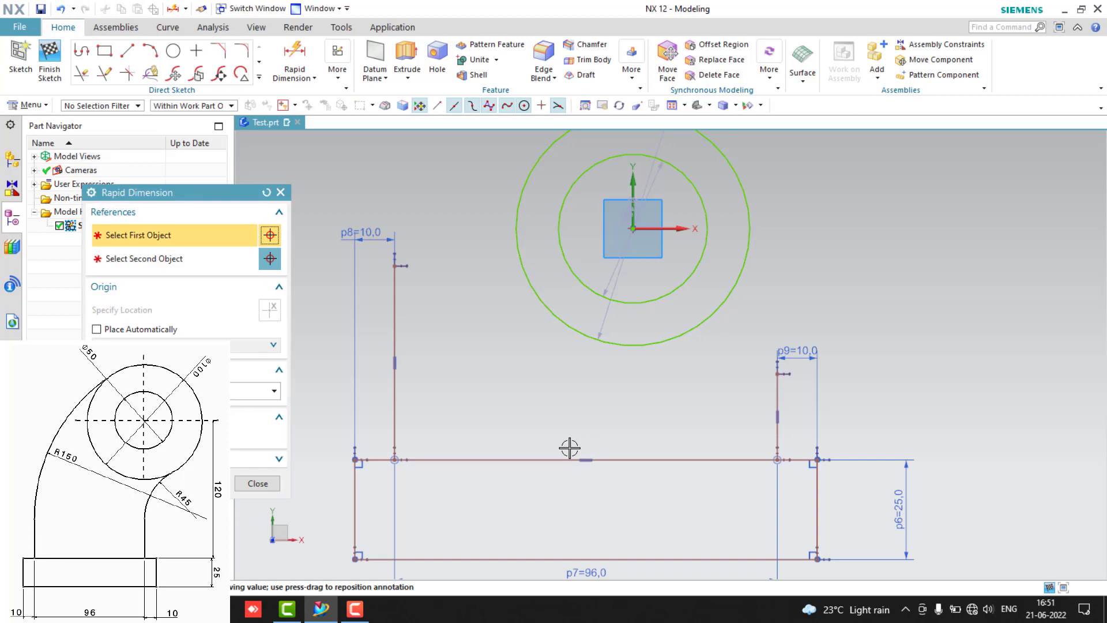
click(654, 264)
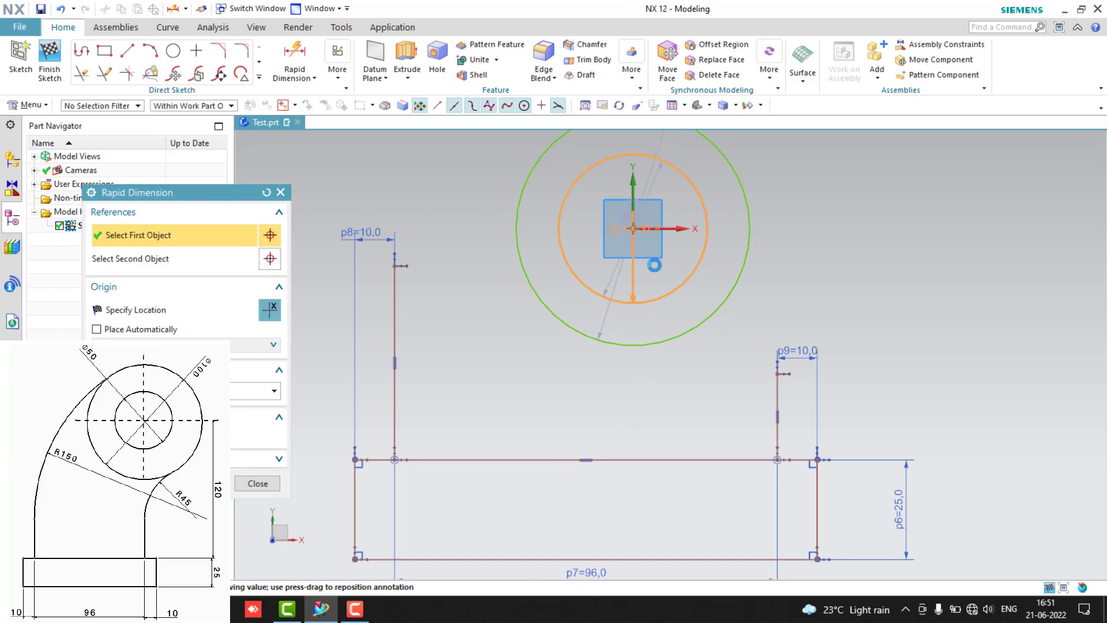
click(699, 460)
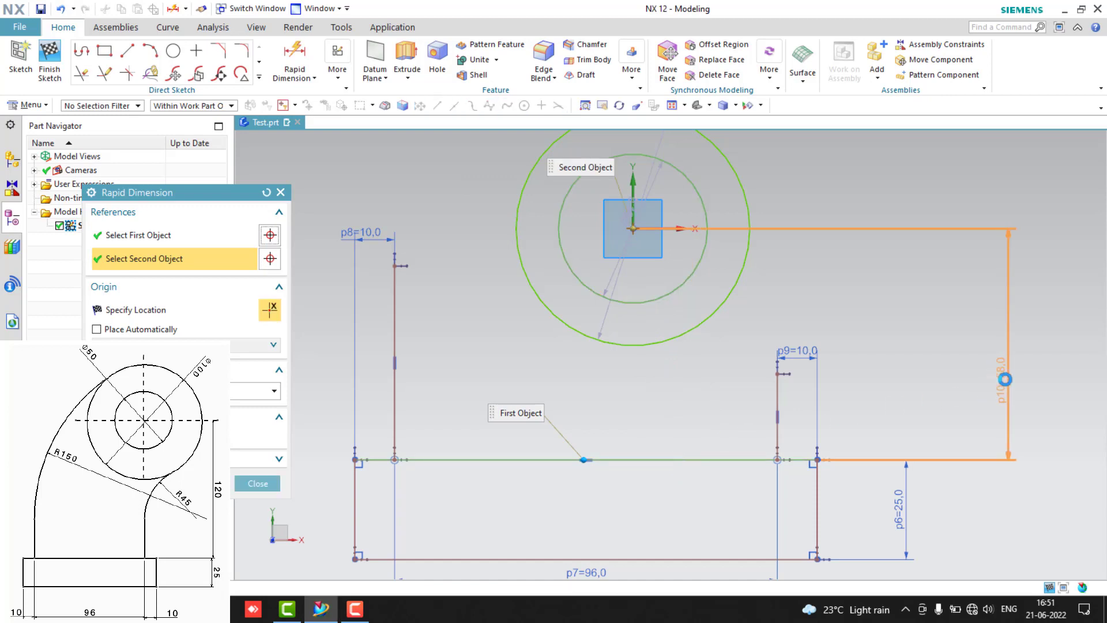
click(999, 376)
text(120)
key(Return)
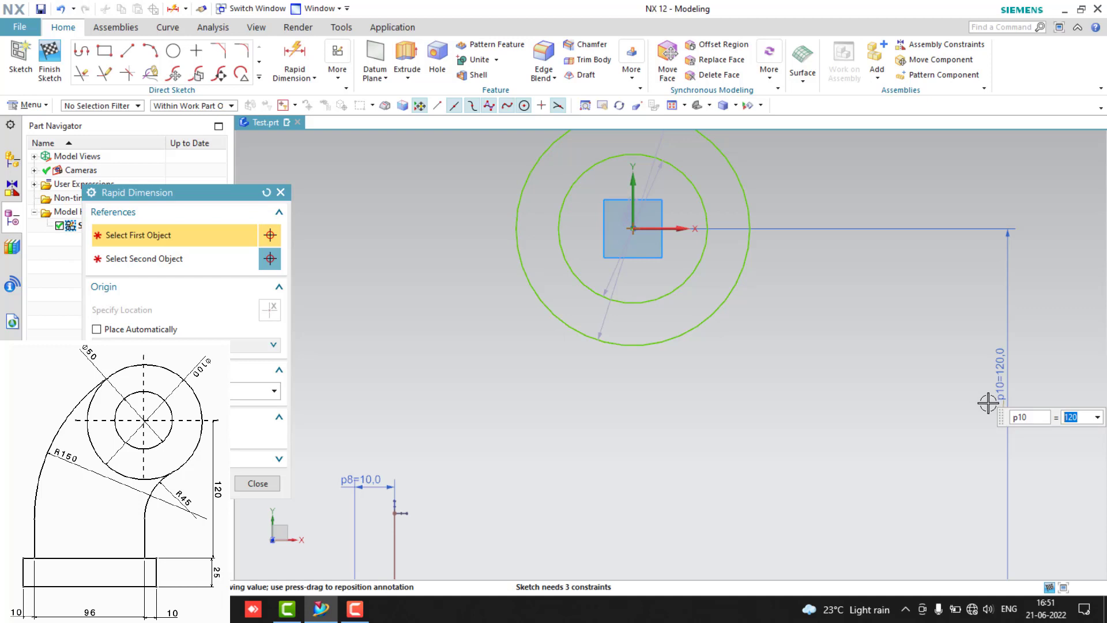
Constrain the midpoint of the right vertical line to align vertically with the circles' centre
scroll(900, 430, down, 5)
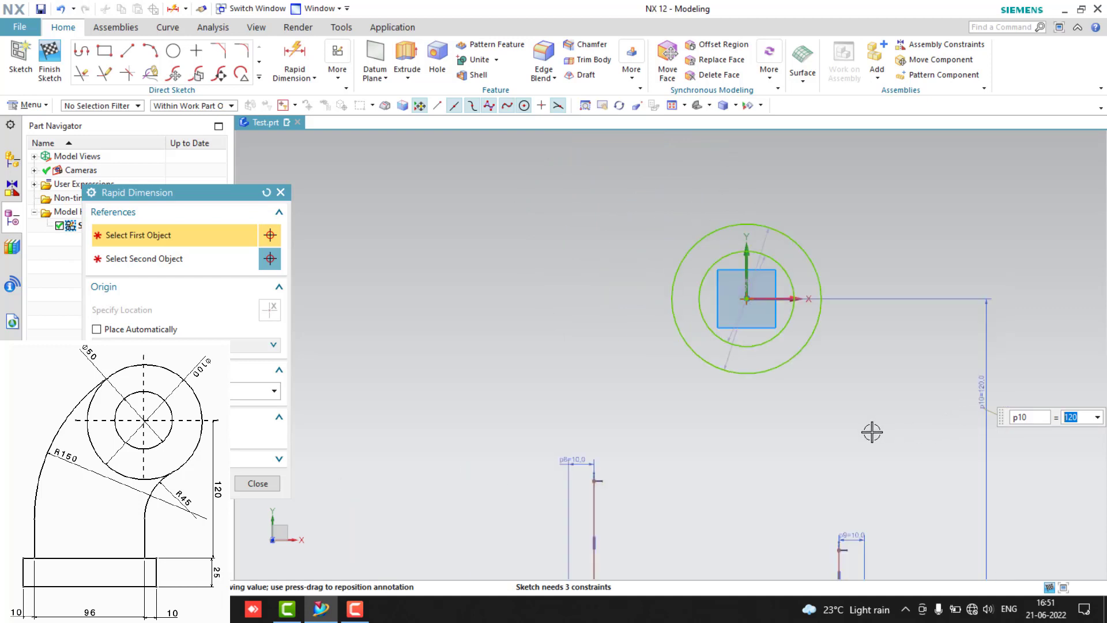
shift+middle_drag(854, 457, 786, 361)
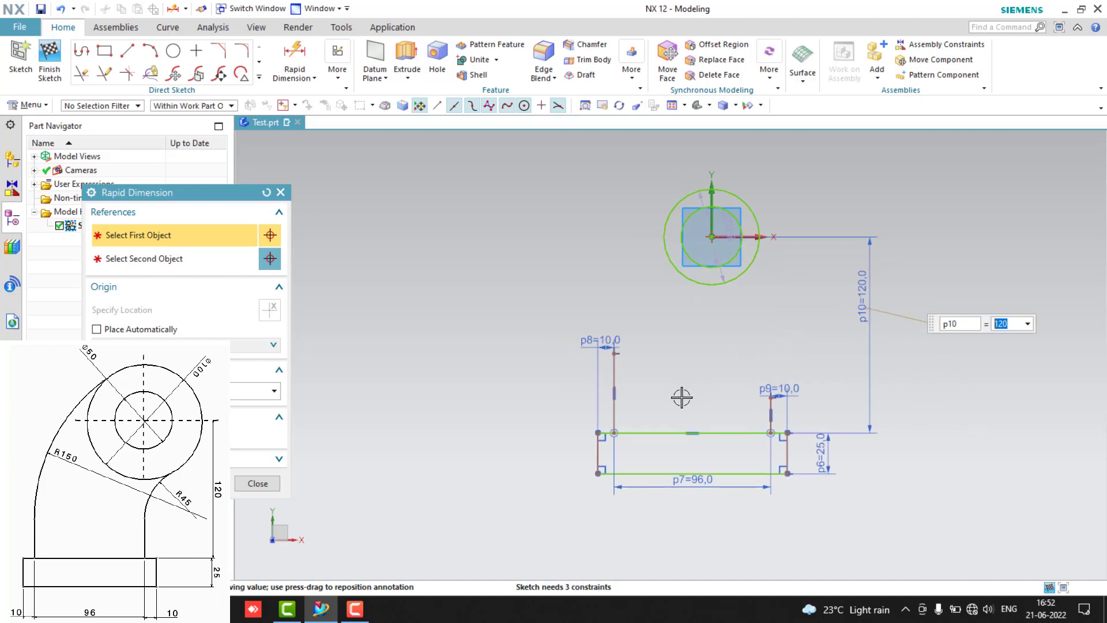
key(Escape)
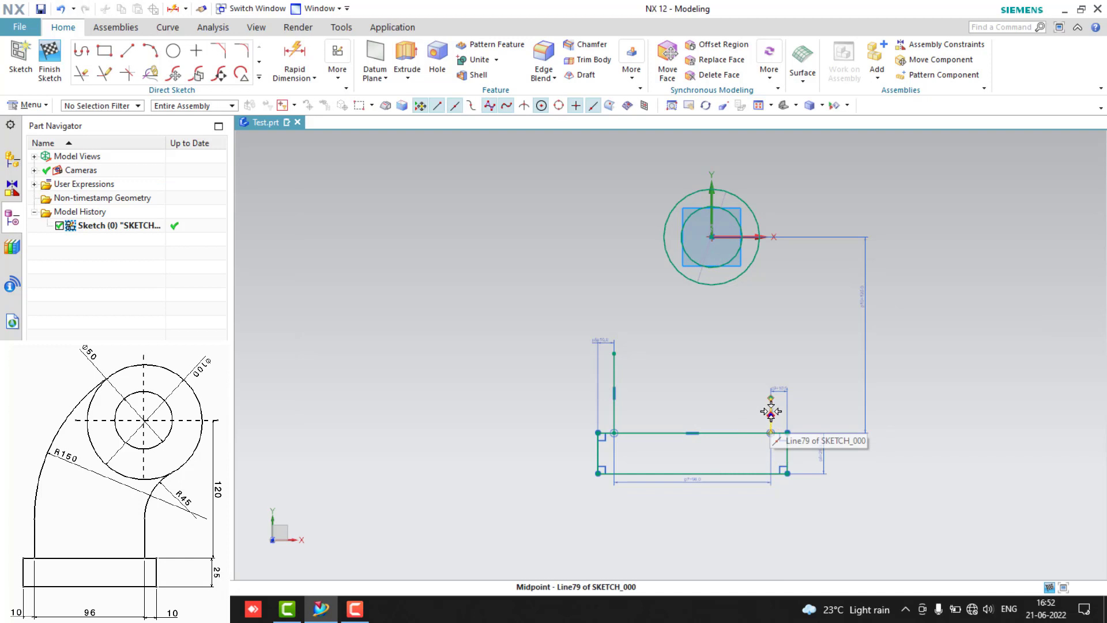
click(772, 412)
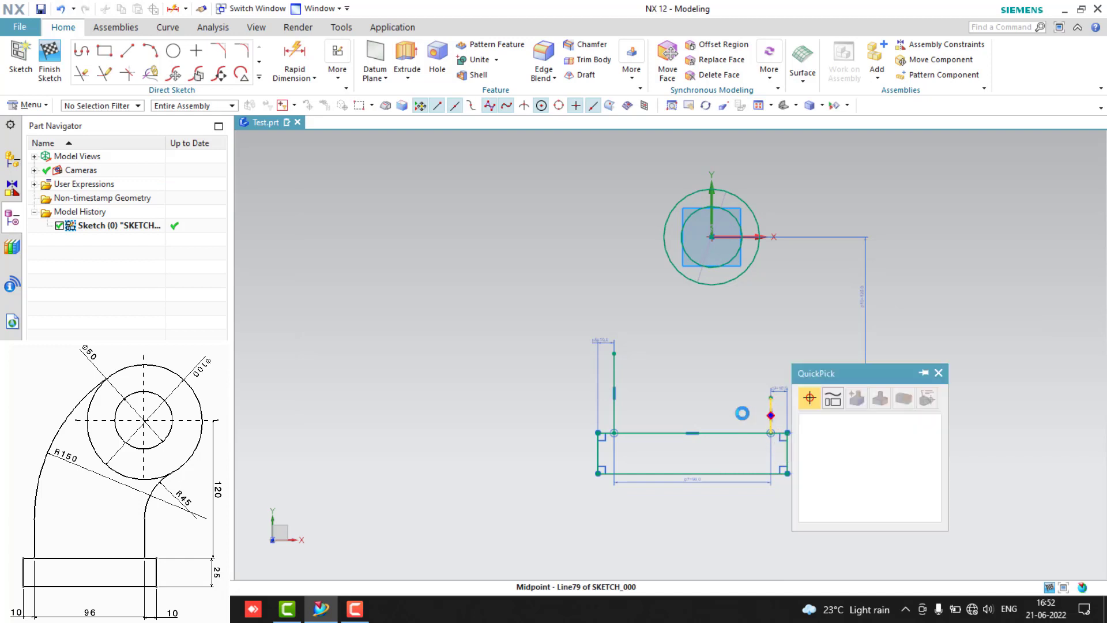
click(712, 190)
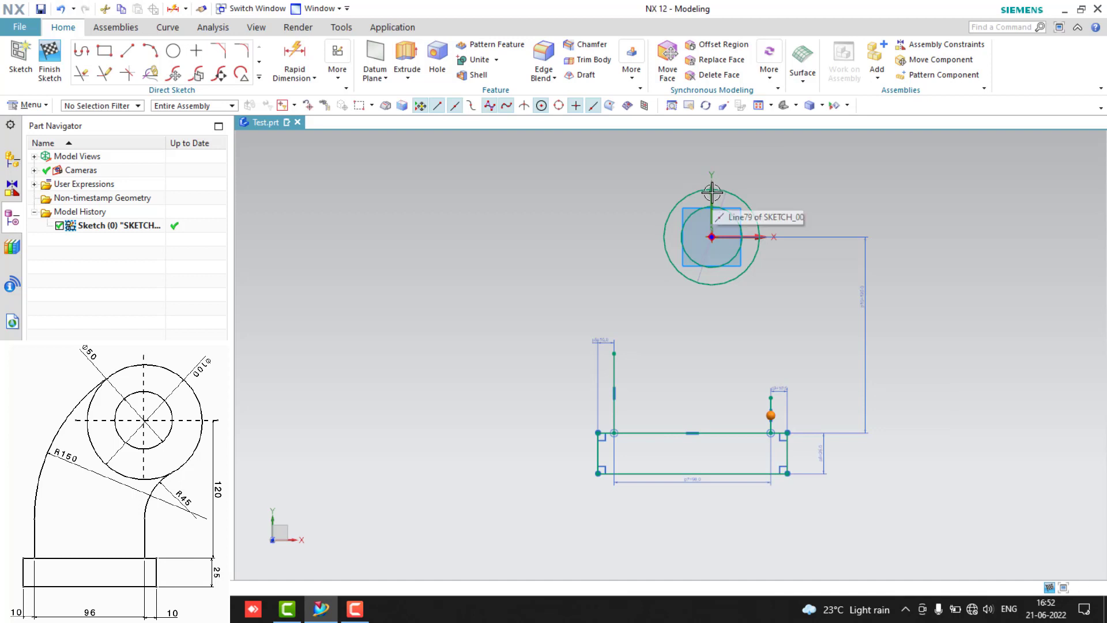
click(713, 237)
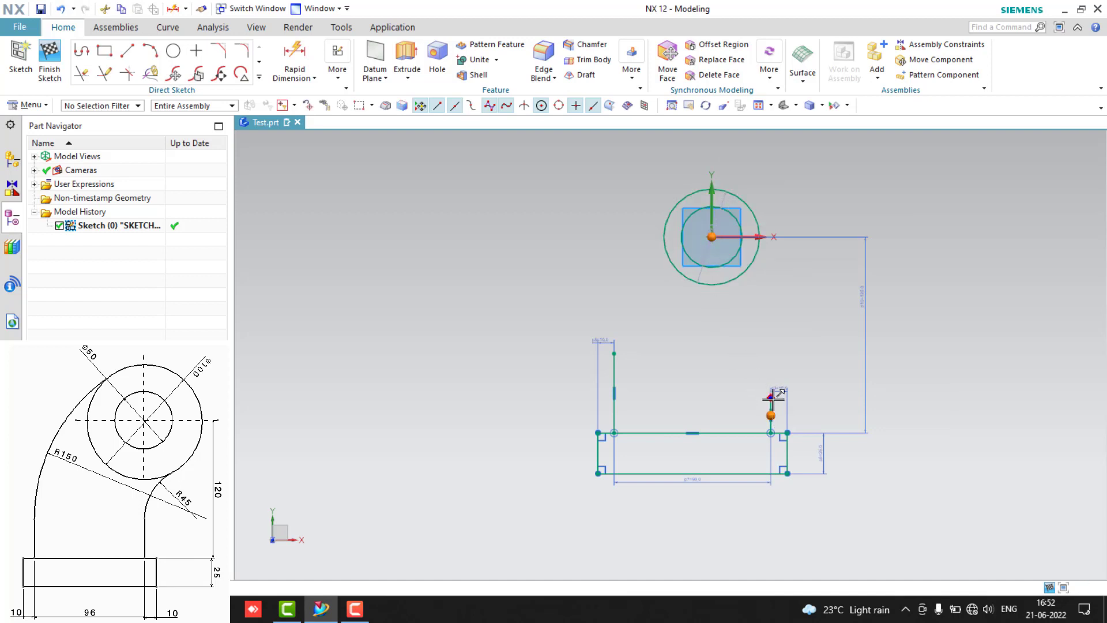
click(820, 377)
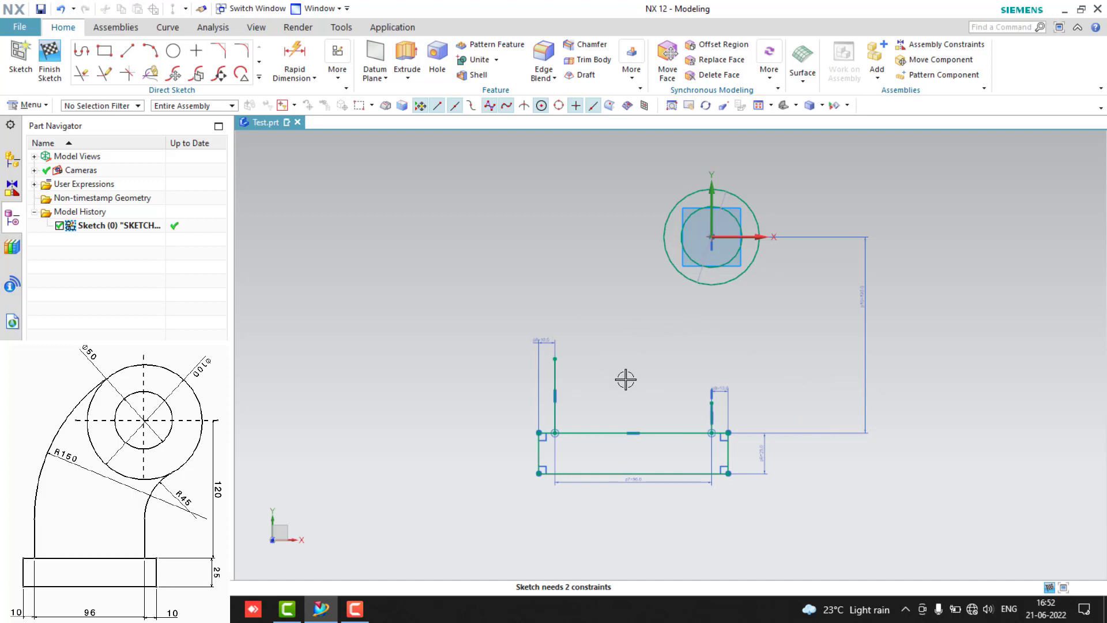
Draw an arc of about 142 mm radius from the left vertical line's upper end to the upper left of the outer circle
scroll(625, 383, down, 1)
scroll(624, 383, up, 1)
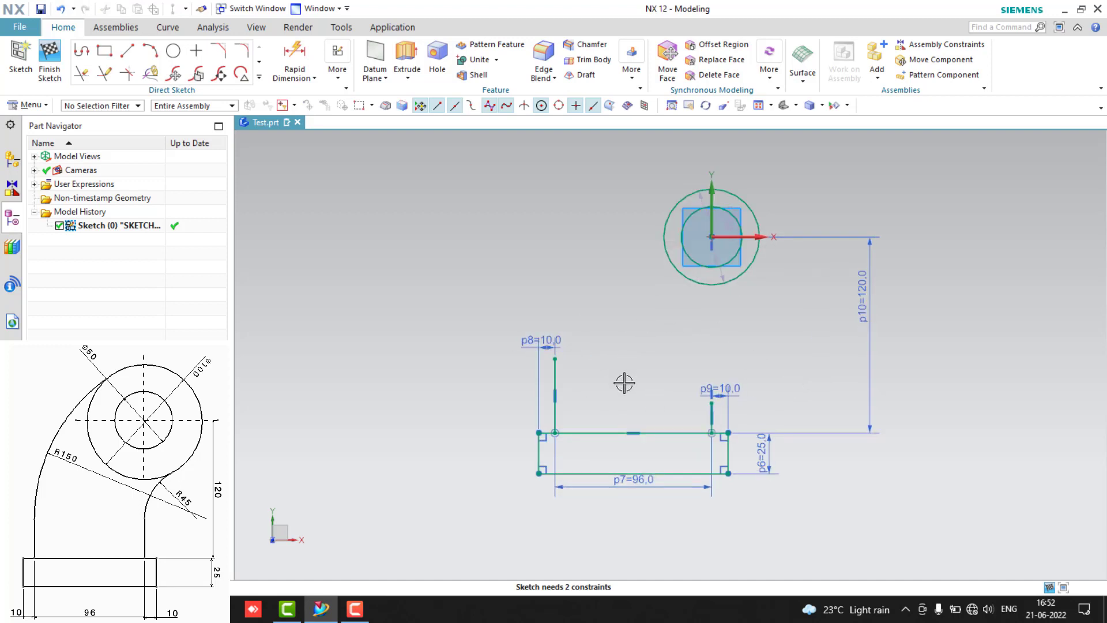
scroll(625, 383, up, 1)
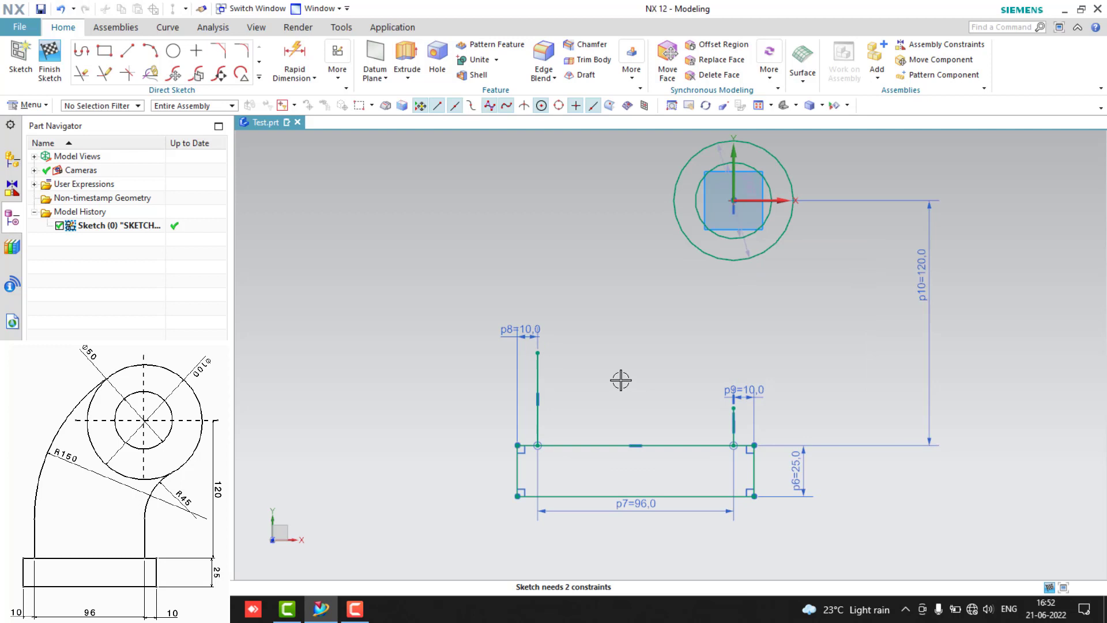
click(155, 60)
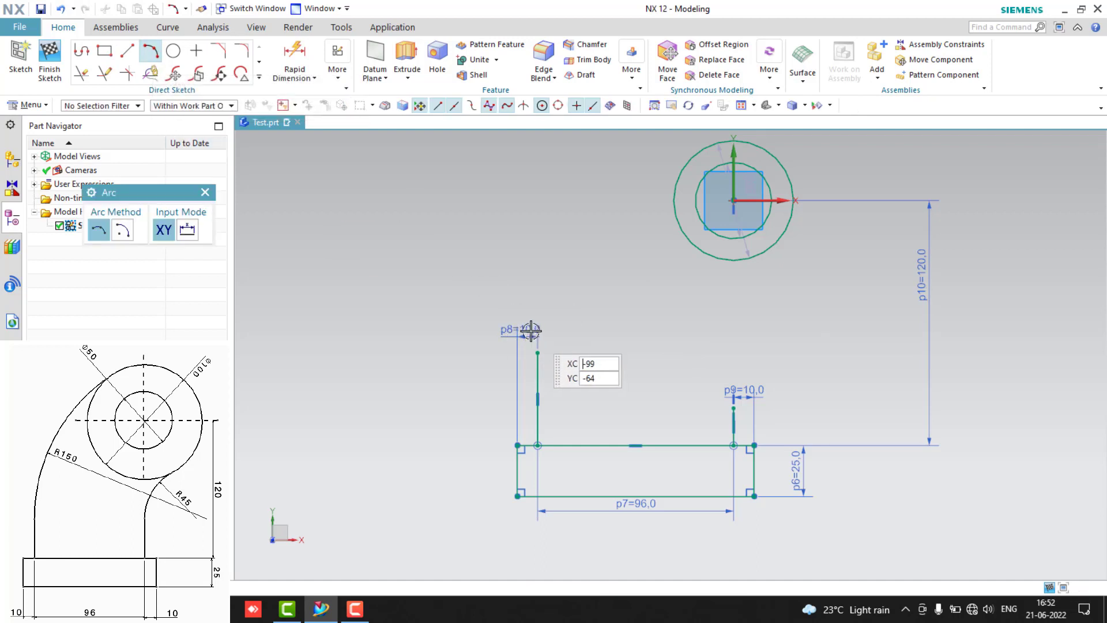
click(538, 353)
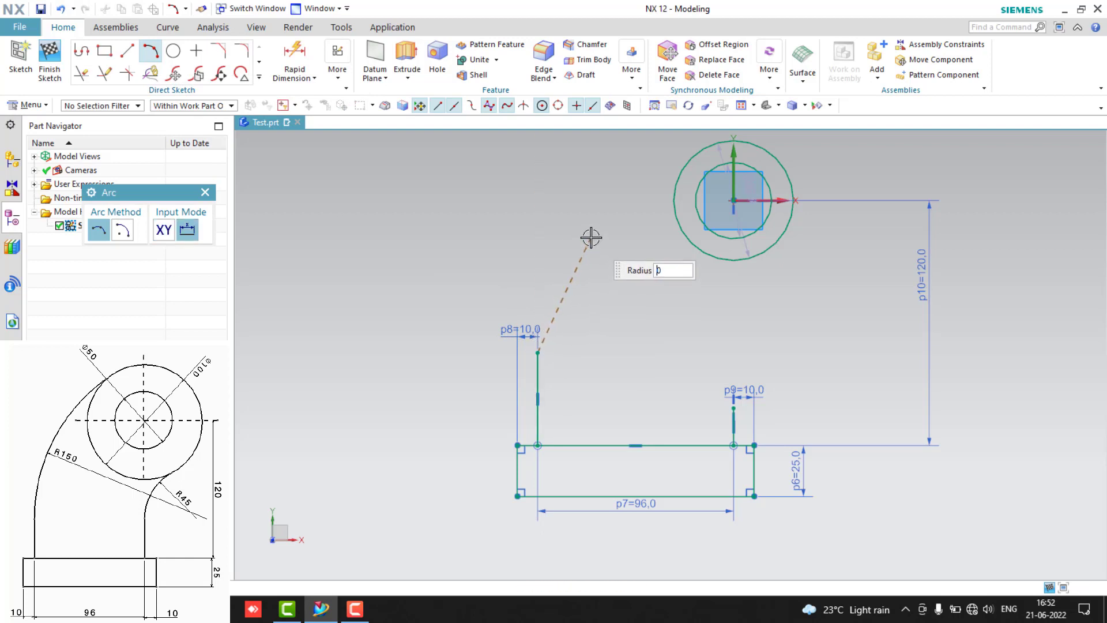
click(591, 237)
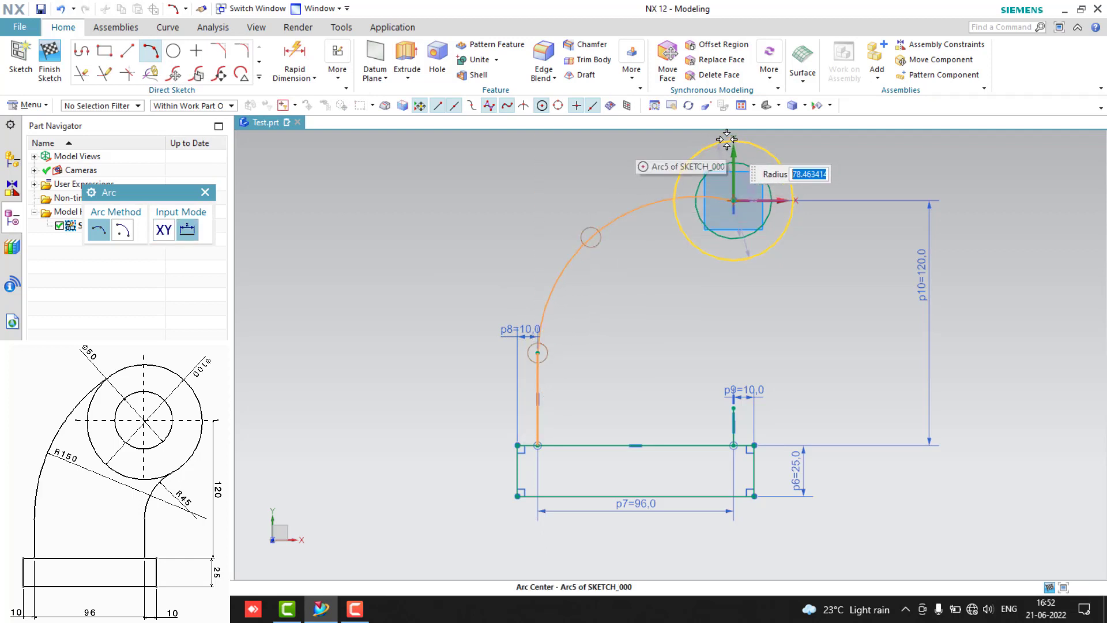
scroll(734, 139, down, 2)
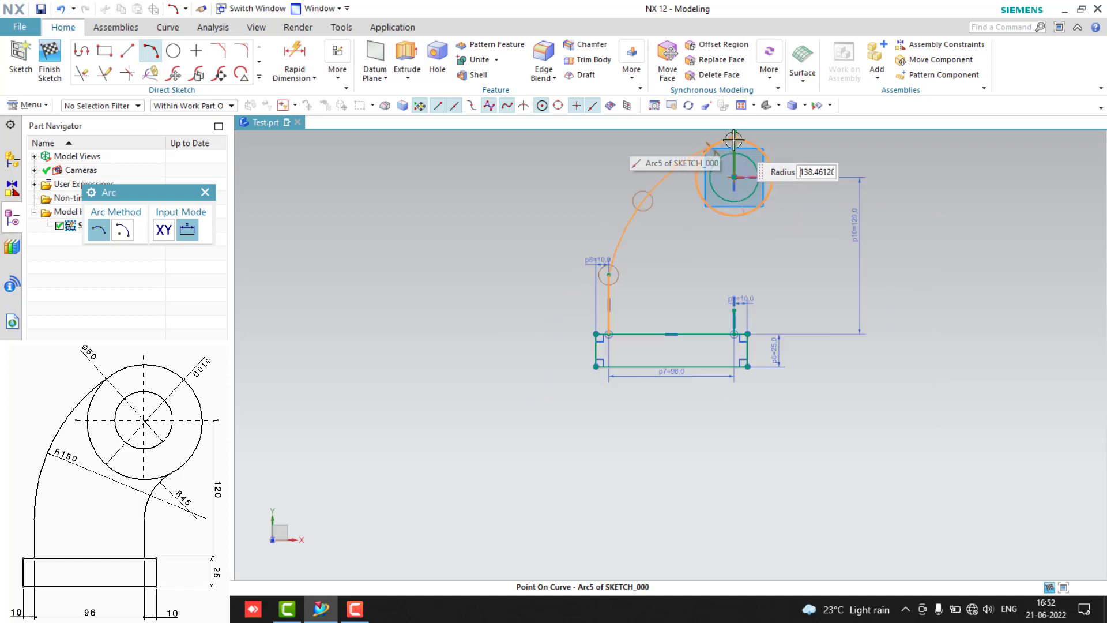
scroll(729, 141, up, 4)
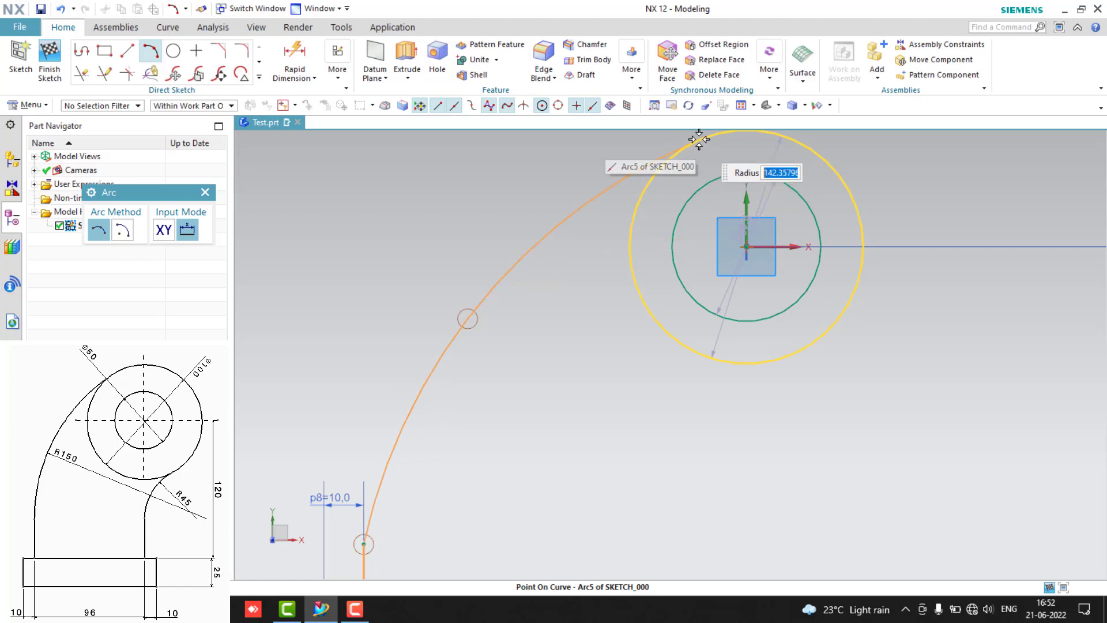
scroll(715, 140, up, 2)
scroll(715, 140, down, 3)
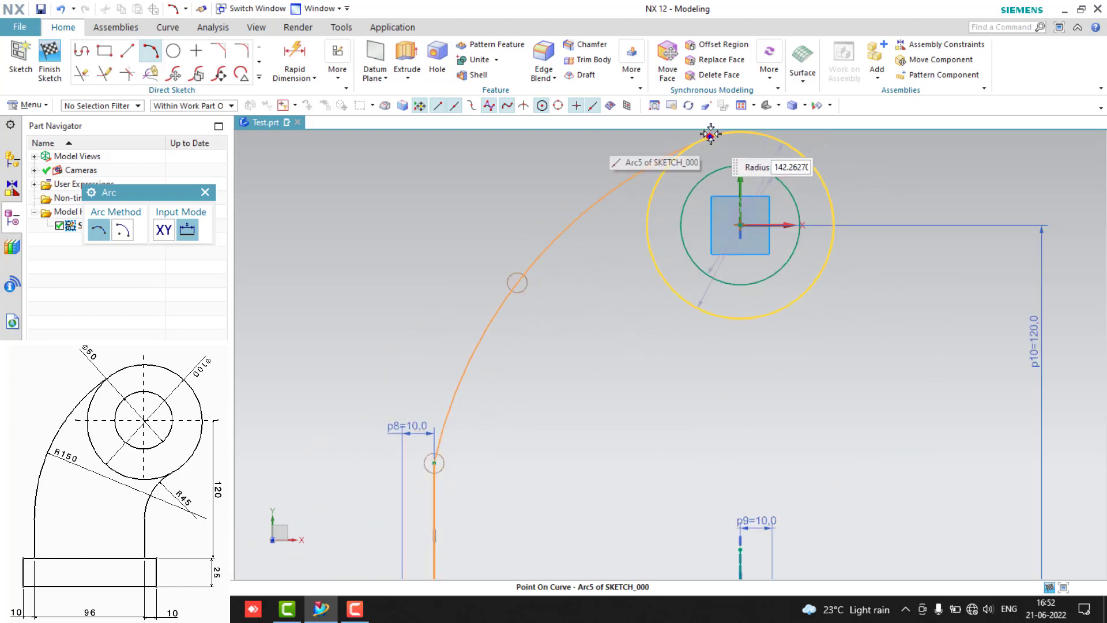
click(707, 139)
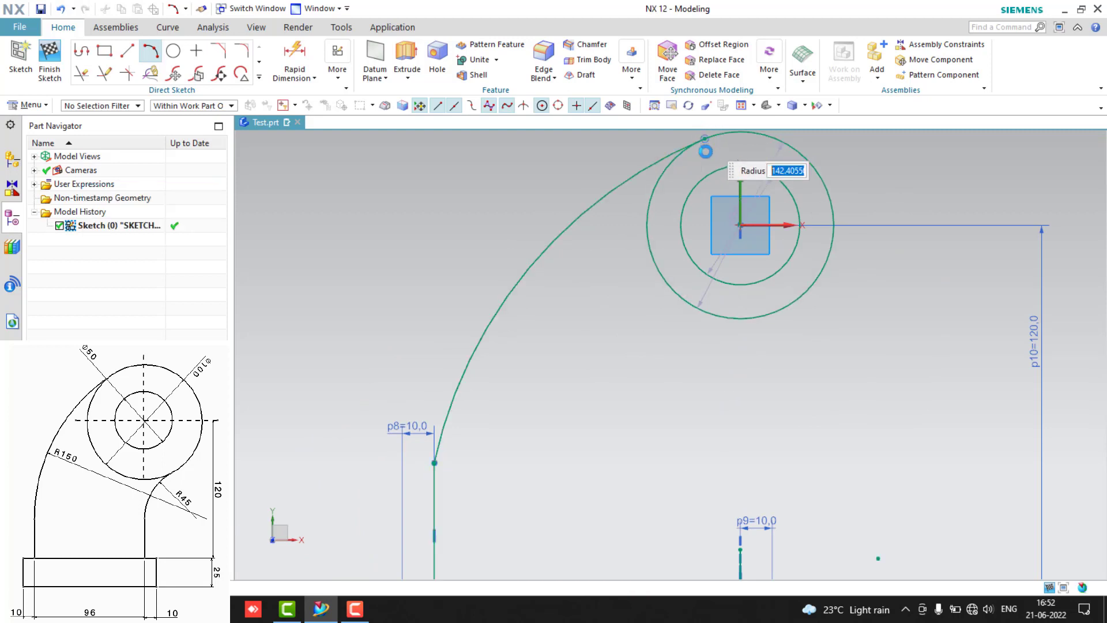
Draw an arc of about 148 mm radius from the right vertical line's upper end to the lower right of the outer circle
click(742, 546)
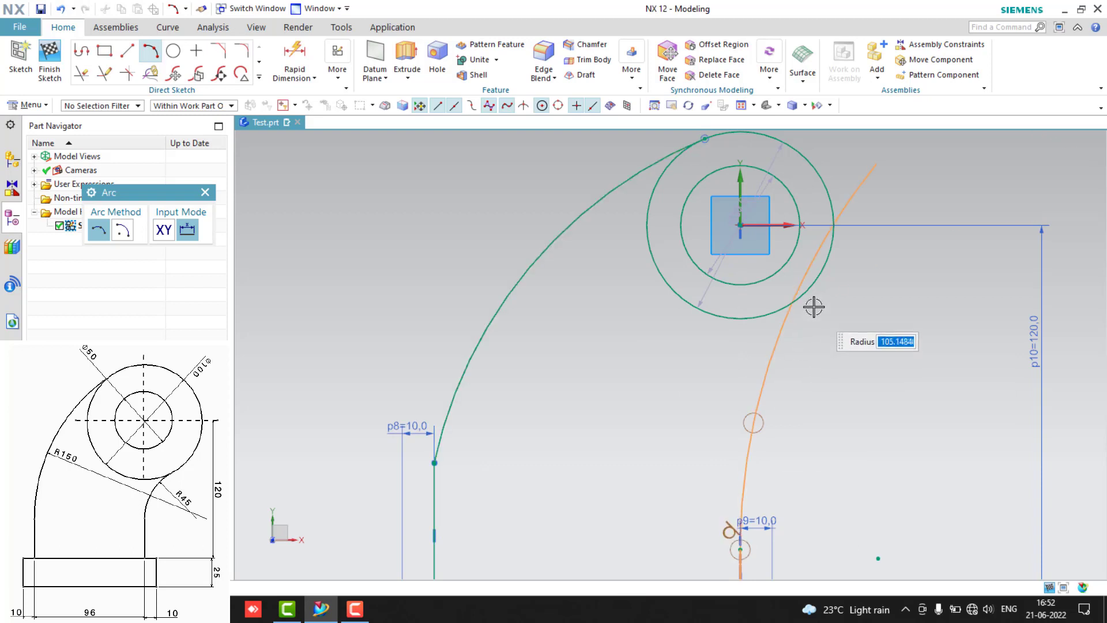
click(811, 287)
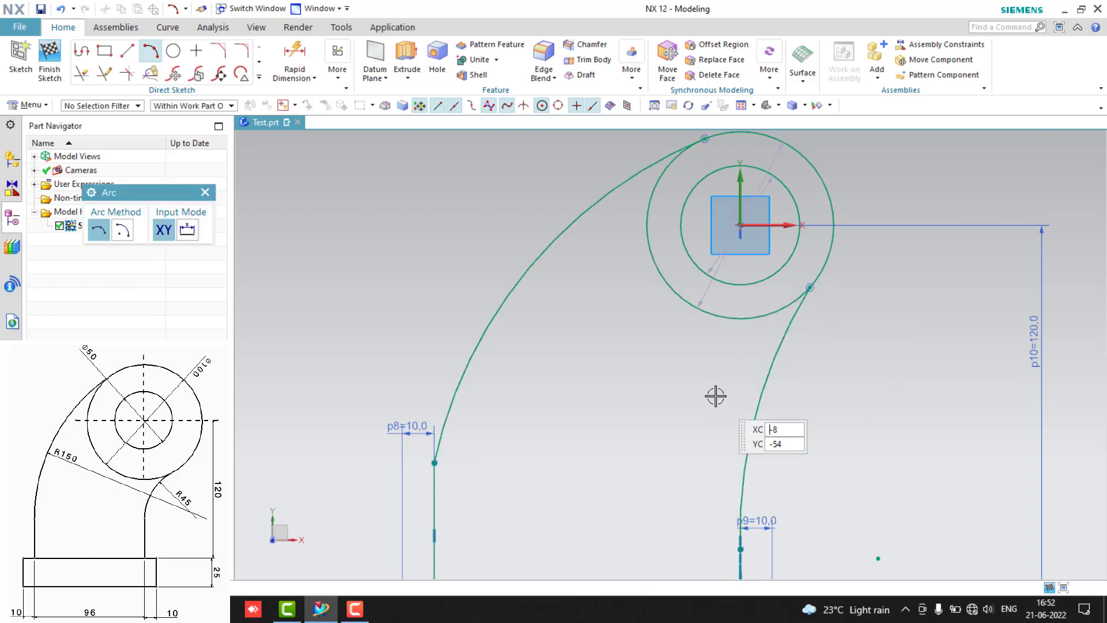
key(Escape)
Dimension the left arc's radius and set it to 150 mm
scroll(663, 403, up, 2)
scroll(655, 418, down, 4)
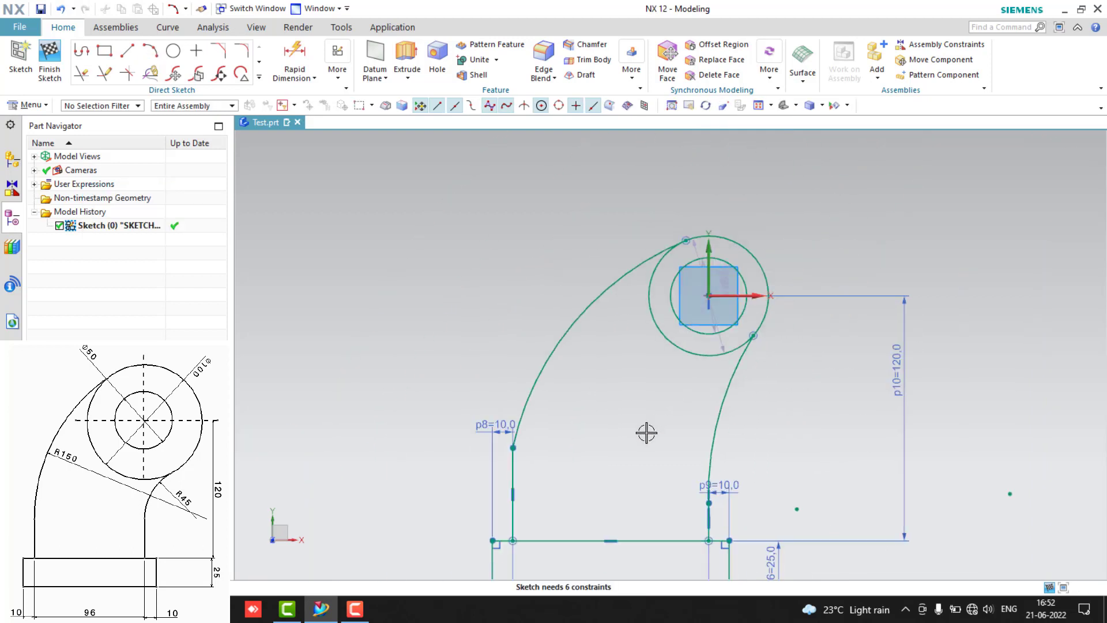
mouse_move(646, 433)
shift+middle_down()
mouse_move(482, 309)
mouse_move(507, 363)
shift+middle_up()
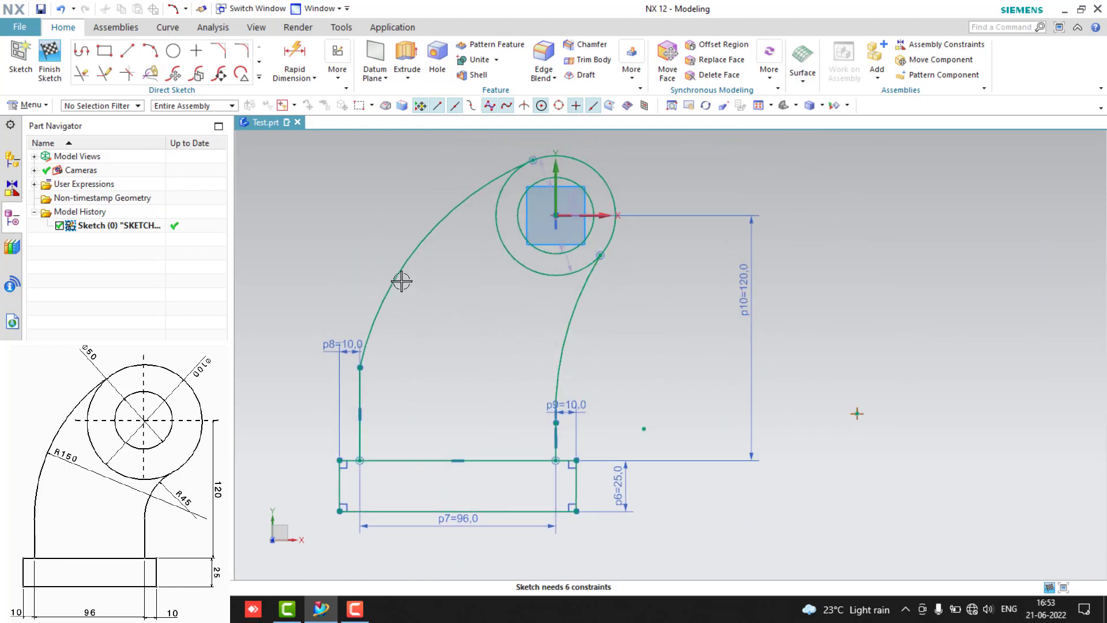
key(d)
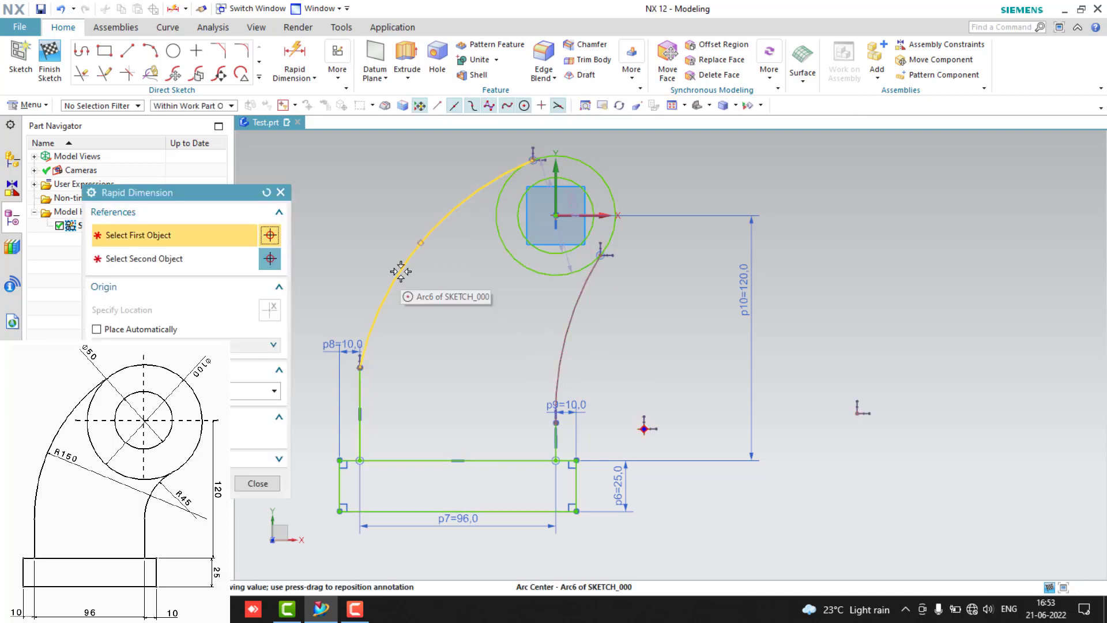
click(399, 282)
click(432, 294)
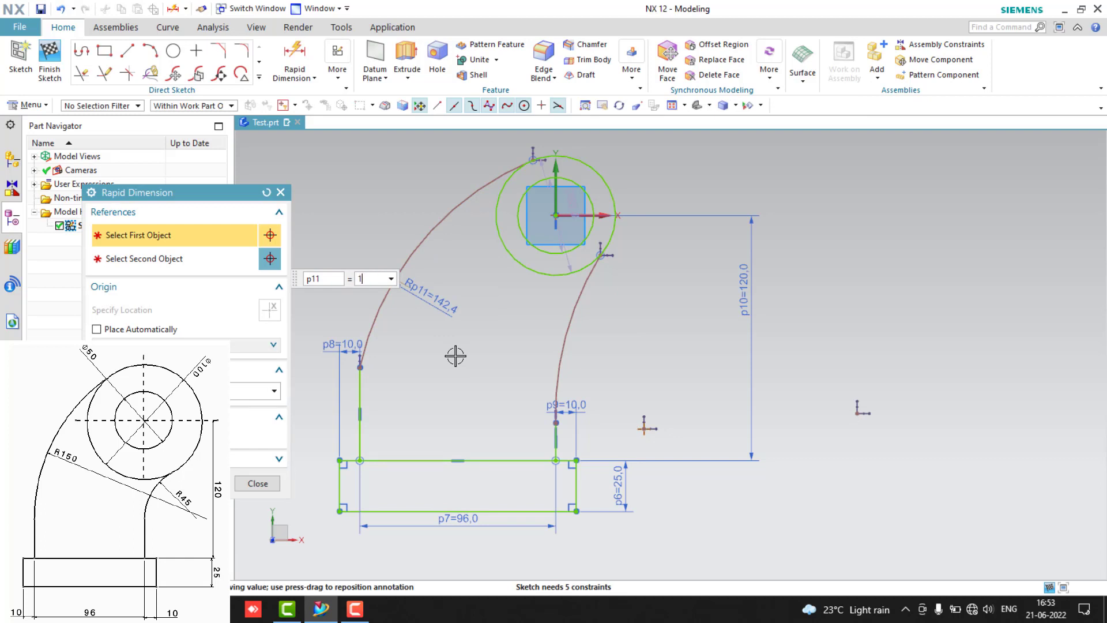
text(150)
key(Return)
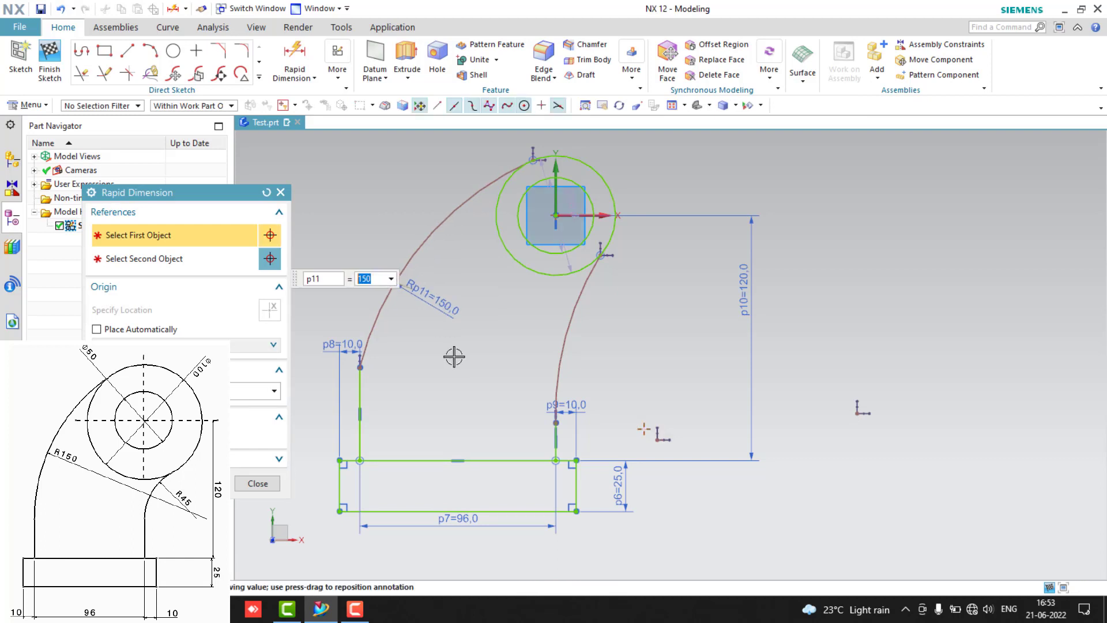
Dimension the right arc's radius and set it to 45 mm
click(575, 320)
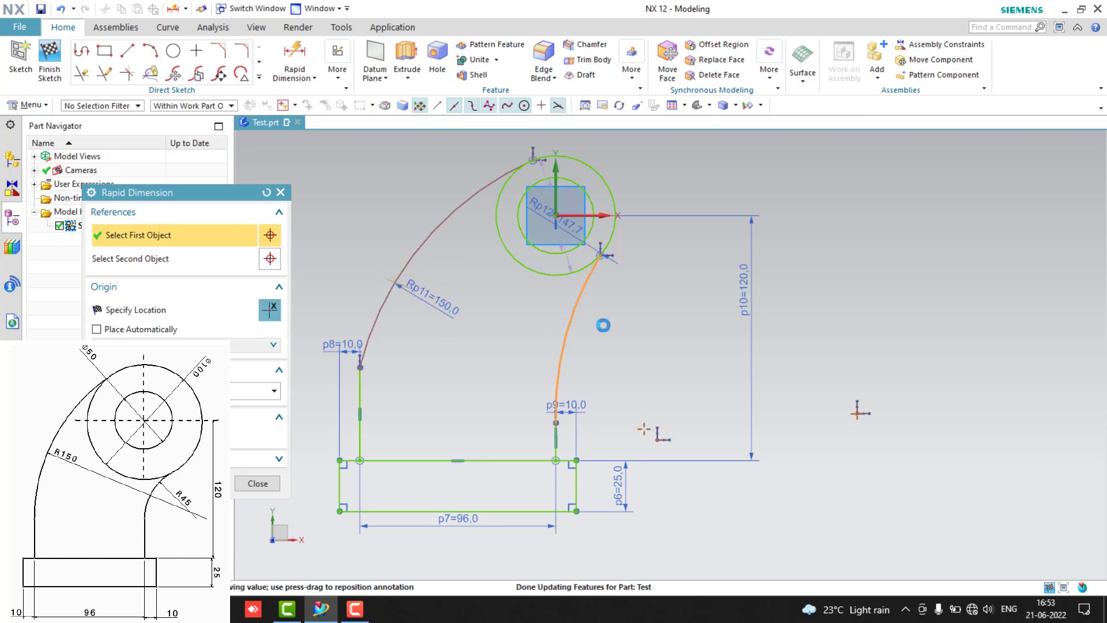
click(616, 331)
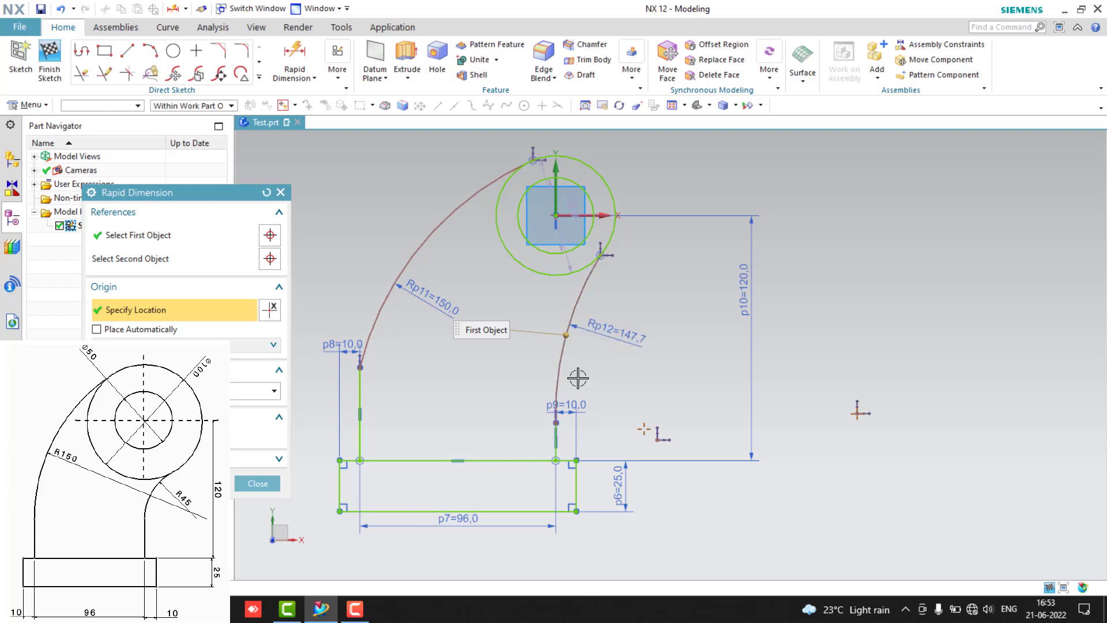
text(45)
key(Return)
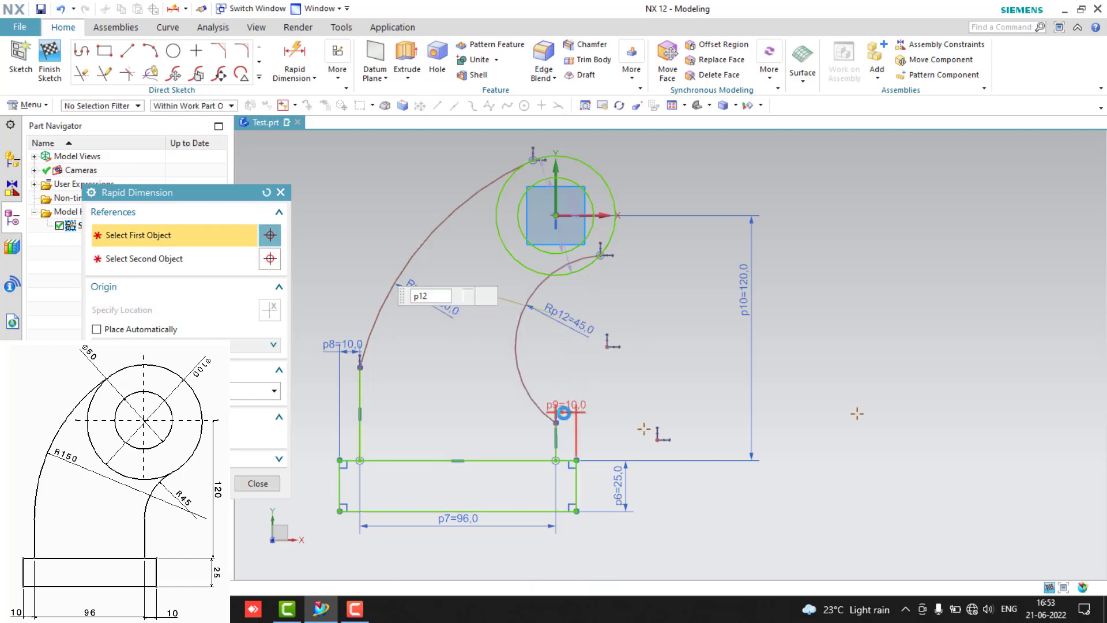
key(Escape)
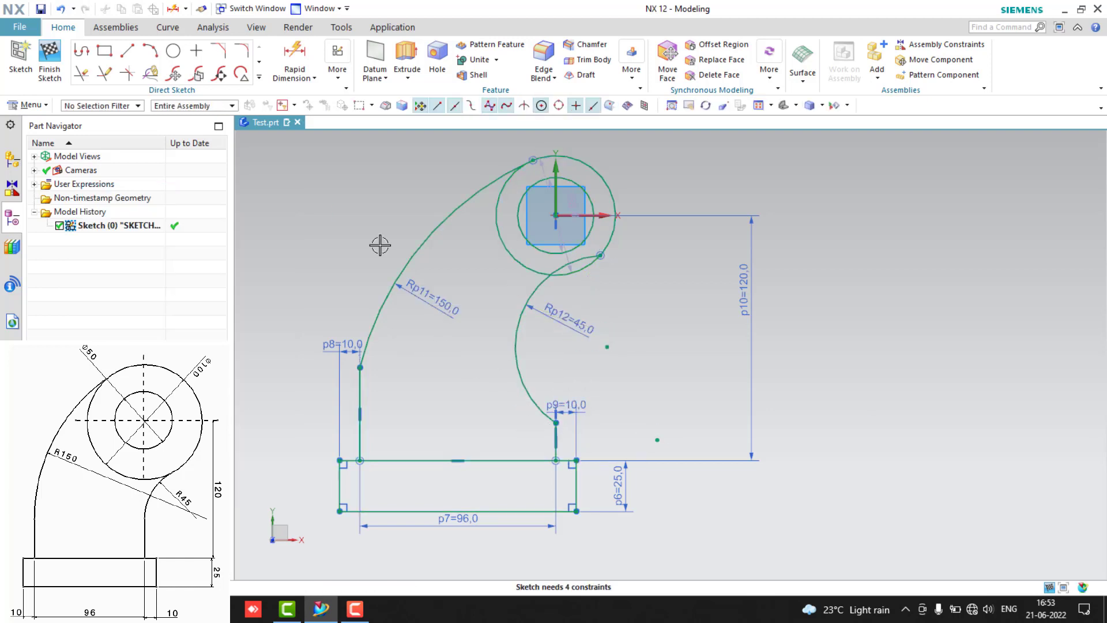
Apply a tangent geometric constraint between the outer circle and the left 150 mm arc
click(337, 60)
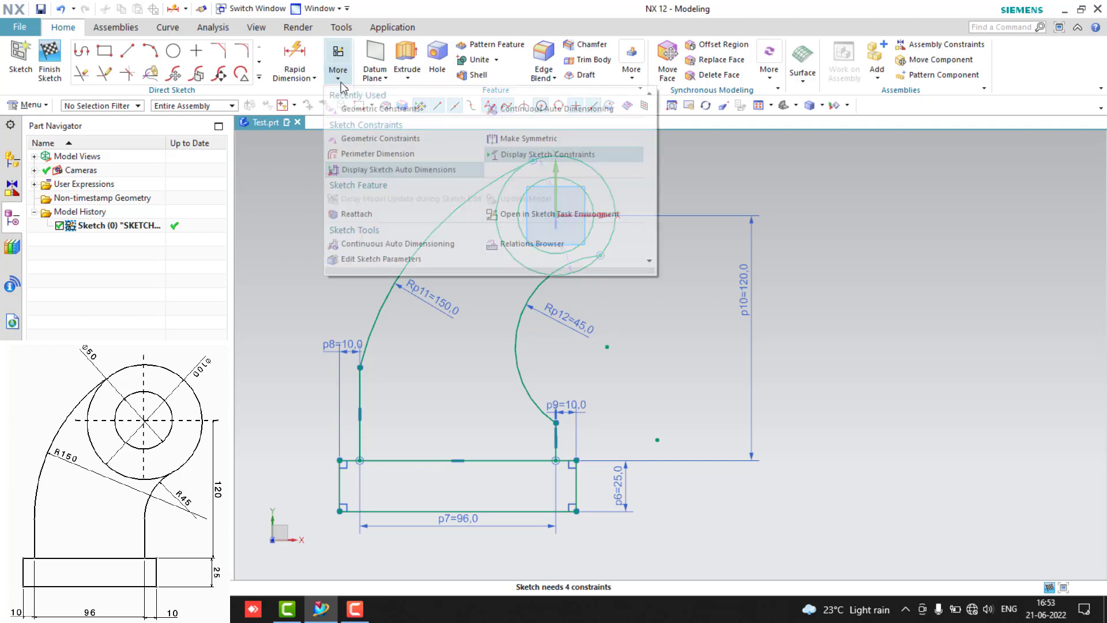
click(352, 139)
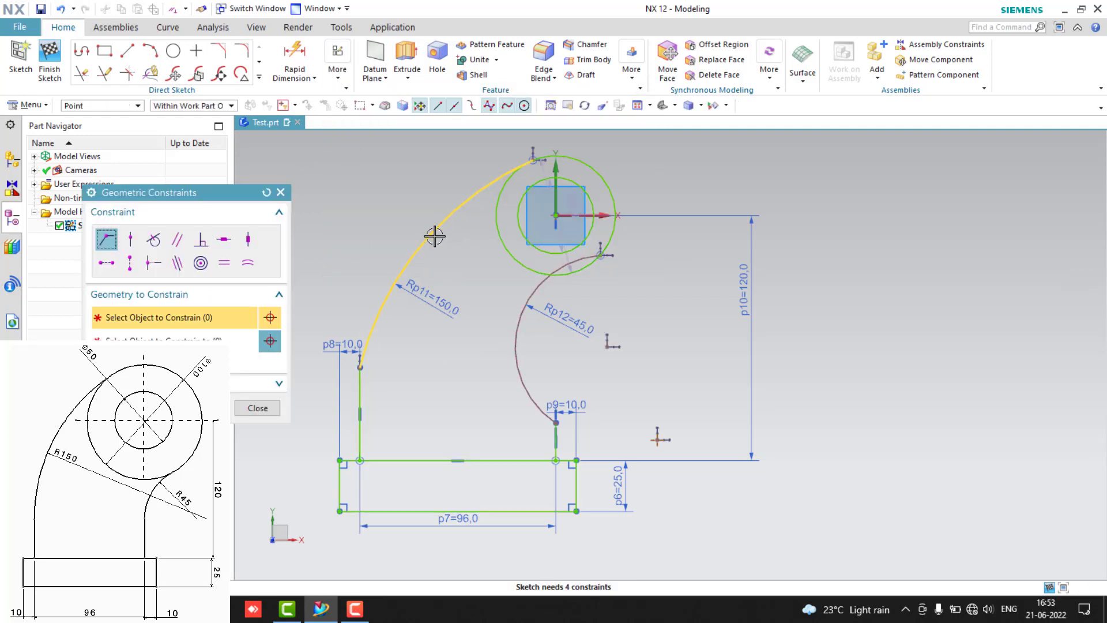
click(497, 216)
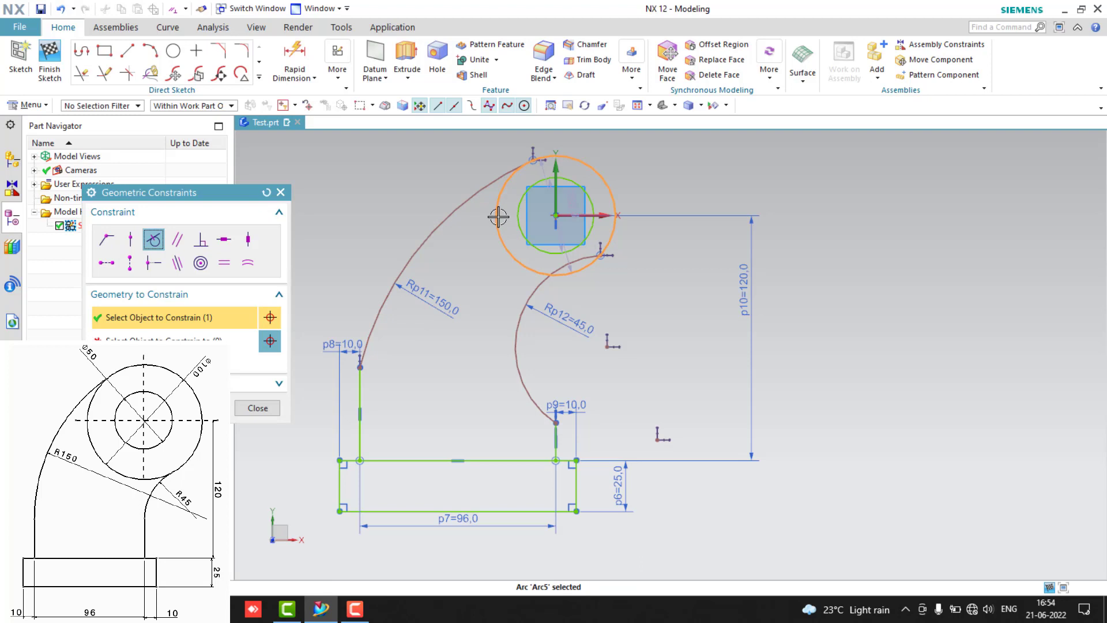
click(446, 220)
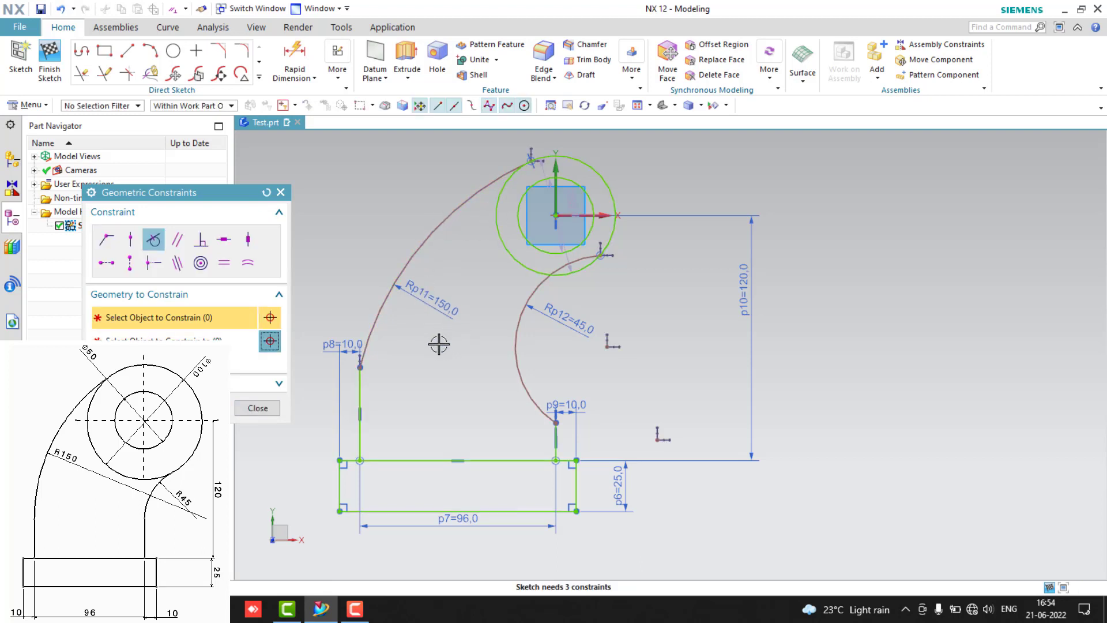
Make the right 45 mm arc tangent to both the outer circle and the right vertical line
click(539, 289)
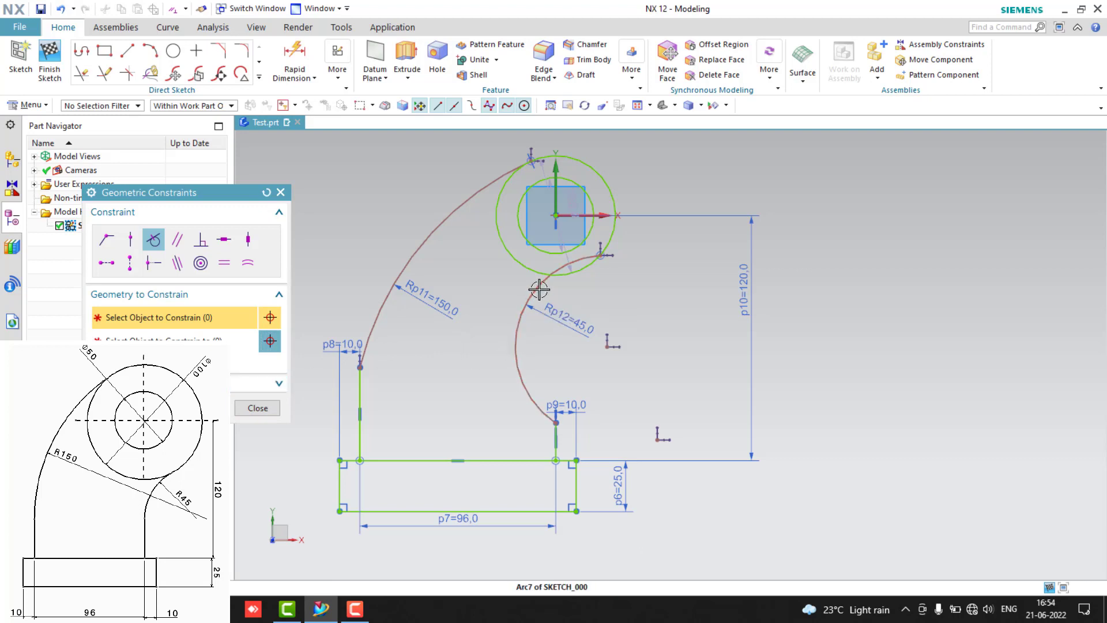
click(582, 274)
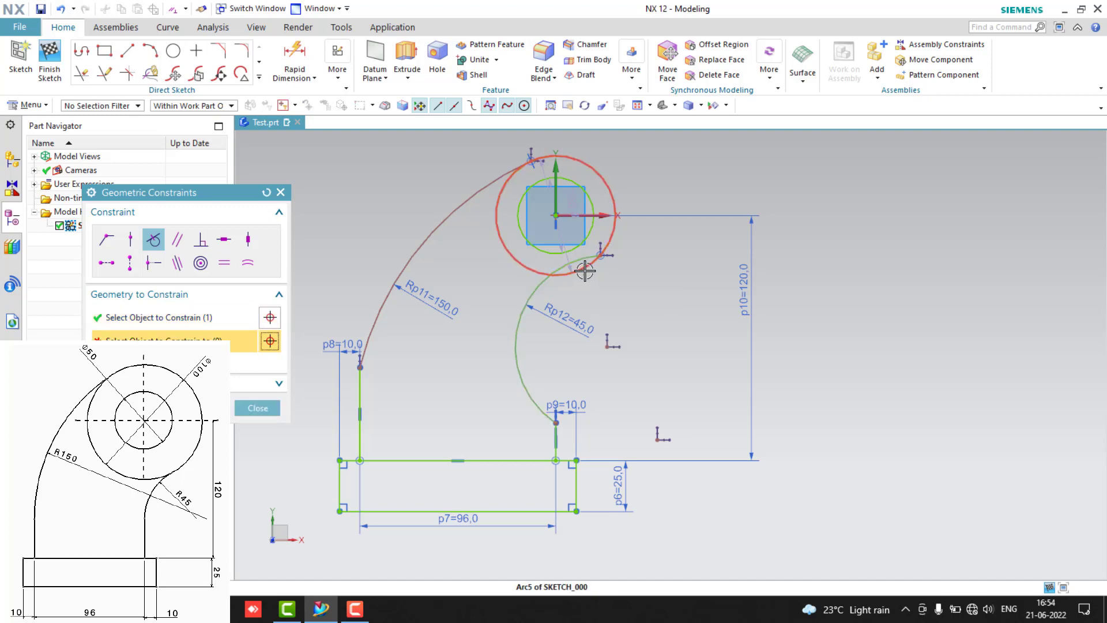
click(535, 392)
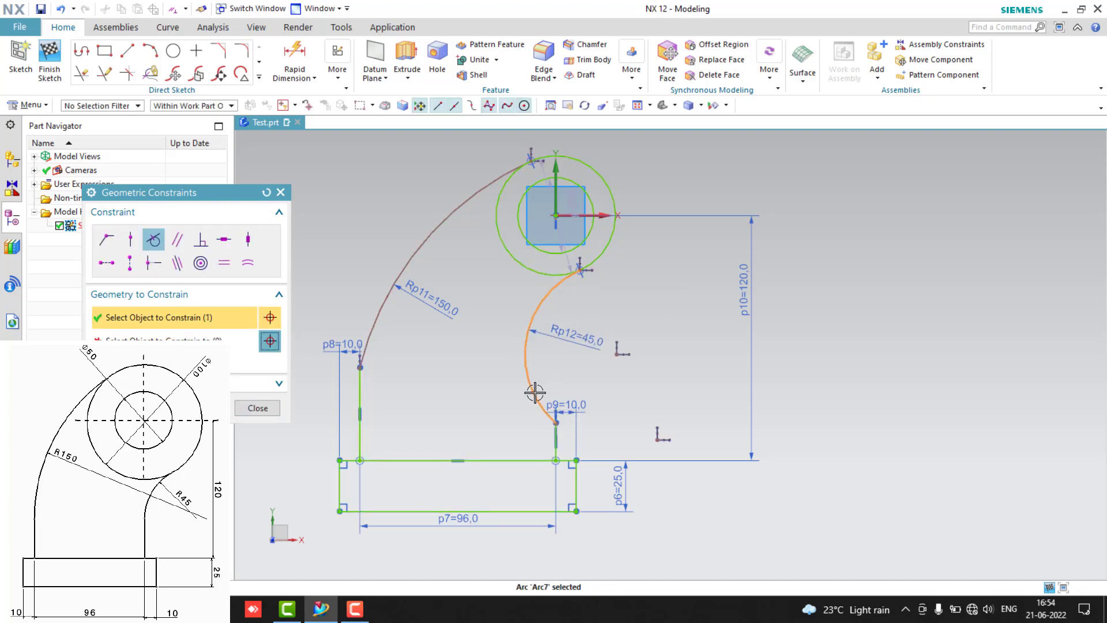
click(556, 438)
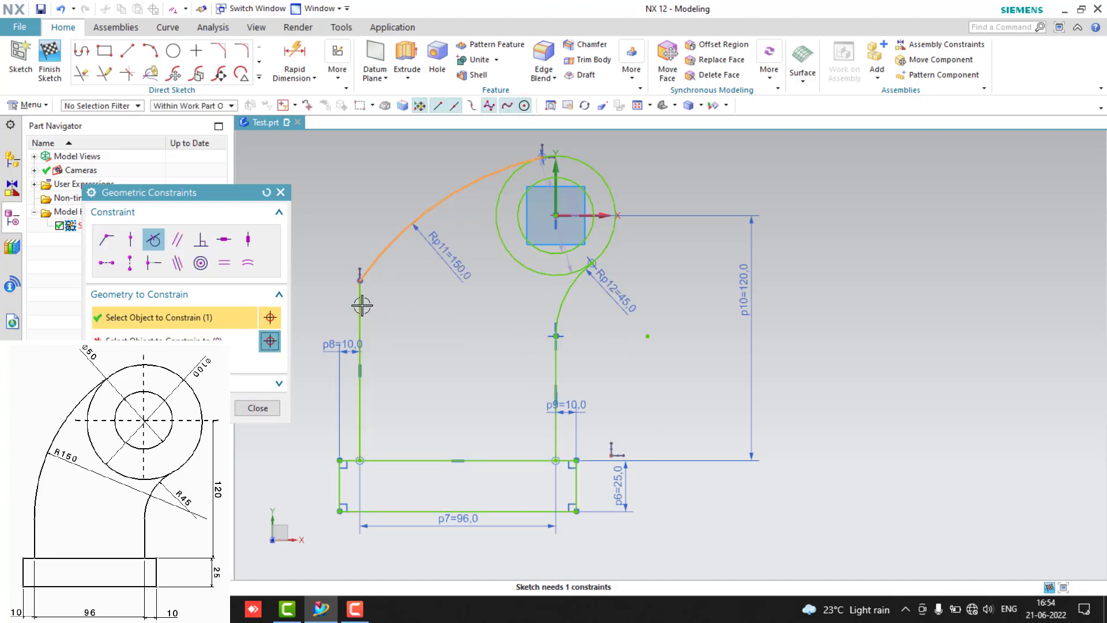
Make the left 150 mm arc tangent to the left vertical line and finish applying geometric constraints
click(362, 306)
click(362, 302)
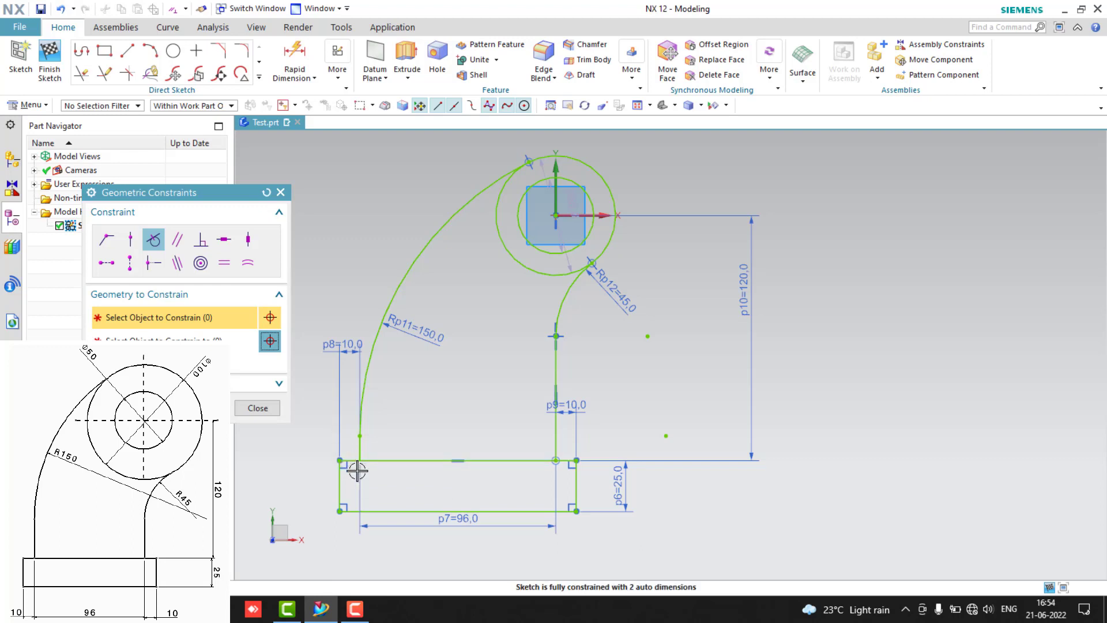
click(254, 411)
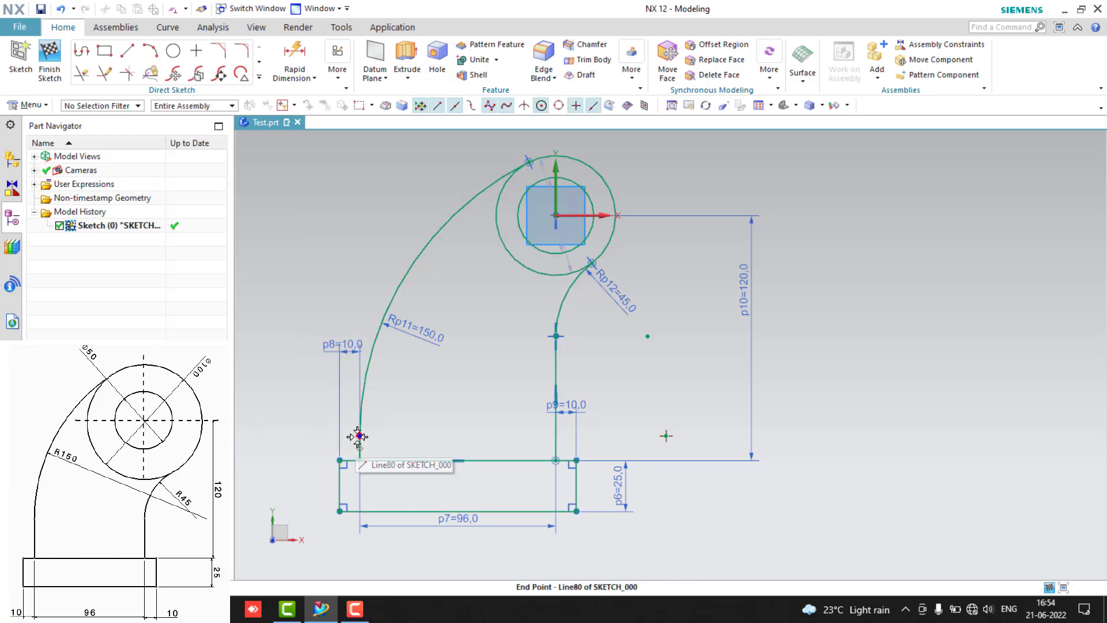
Move the junction of the left vertical line and 150 mm arc upward to enlarge the outer circle
mouse_move(360, 435)
mouse_down()
mouse_move(358, 378)
mouse_move(359, 388)
mouse_up()
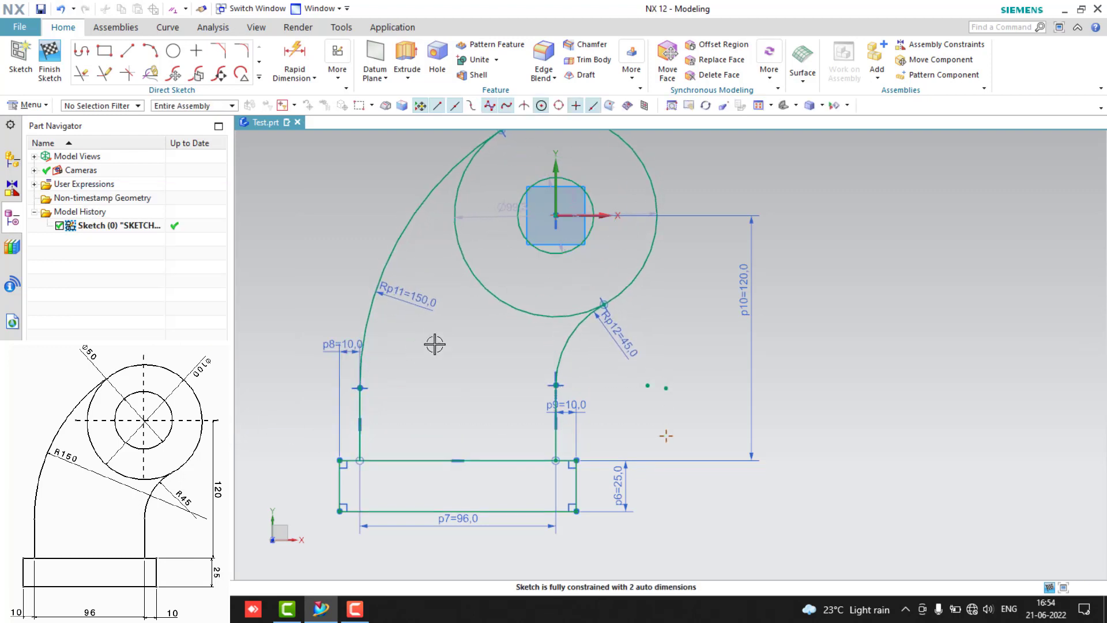
scroll(590, 267, up, 2)
scroll(615, 245, down, 3)
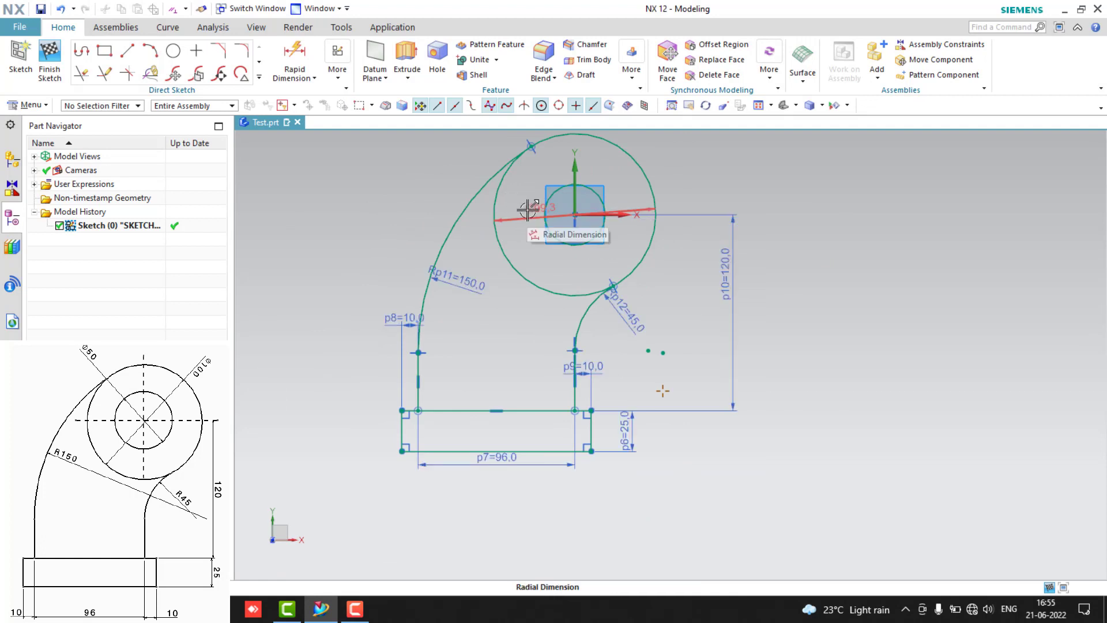
Set the outer circle's diameter to 100 mm
text(100)
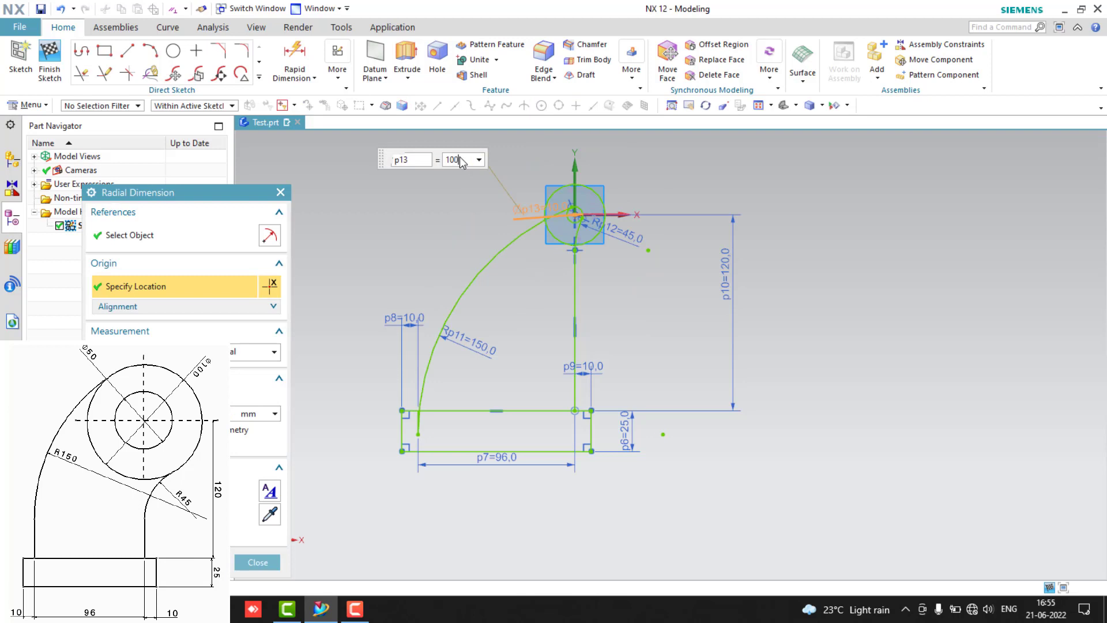
key(Return)
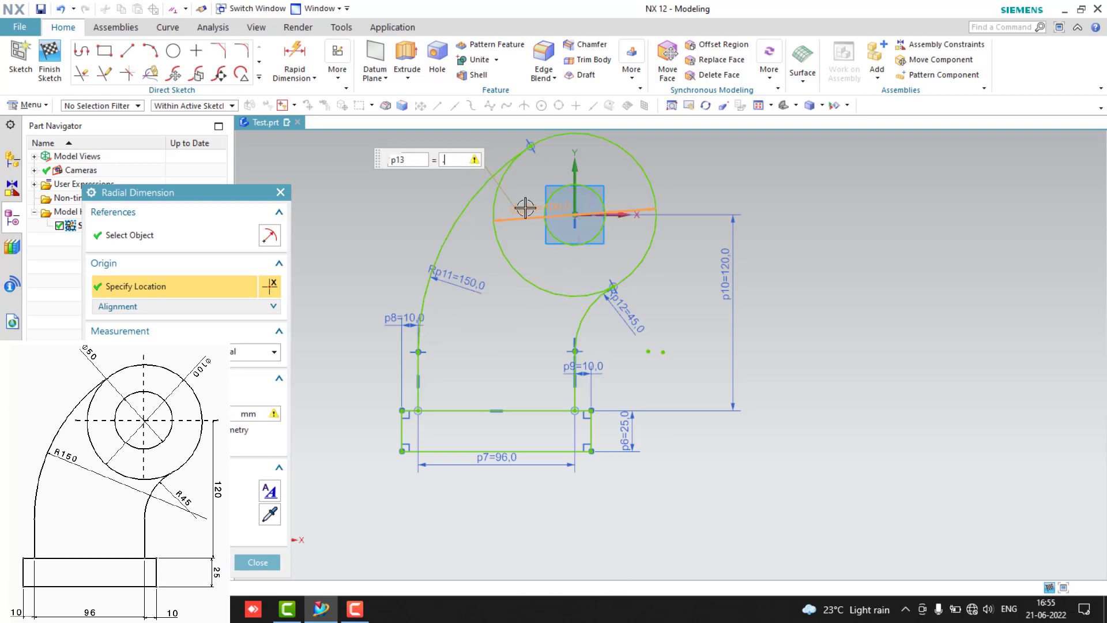
middle_click(591, 198)
Set the inner circle's diameter to 50 mm and finish dimensioning
double_click(591, 198)
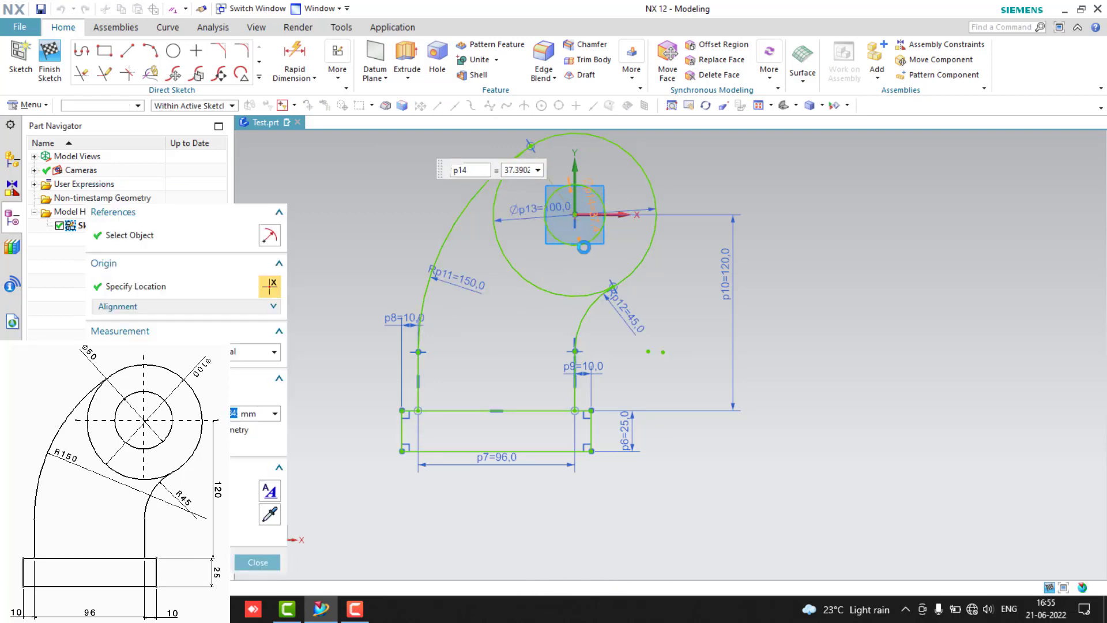
text(50)
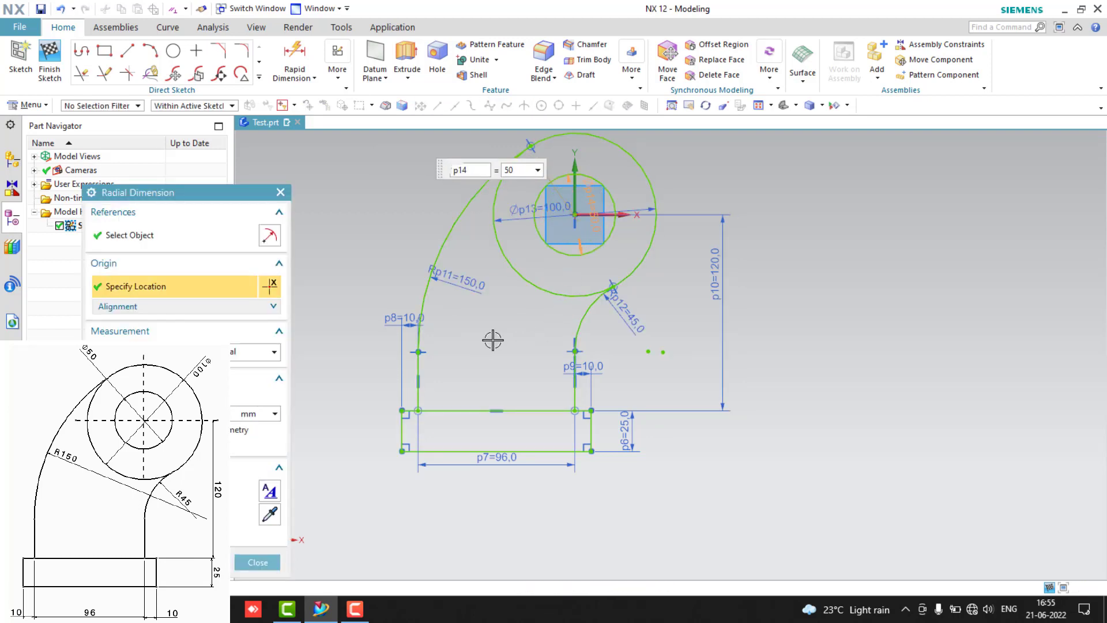
click(264, 556)
scroll(354, 375, down, 1)
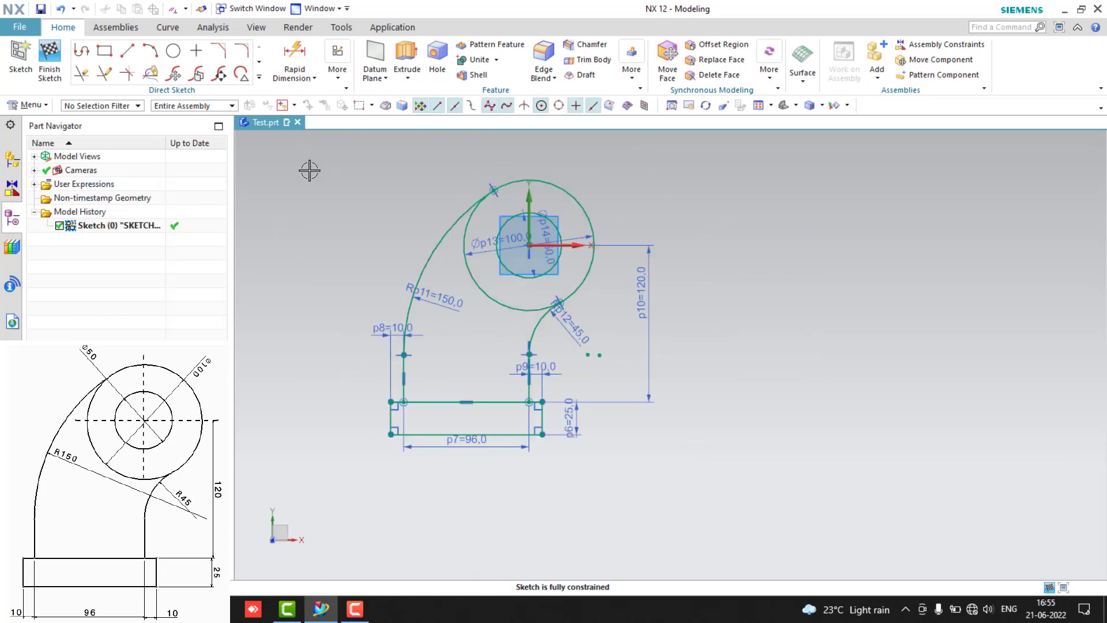
Delete the entire bracket sketch geometry with its dimensions and start a new sketch
mouse_move(319, 151)
mouse_down()
mouse_move(754, 487)
mouse_move(738, 501)
mouse_up()
key(Delete)
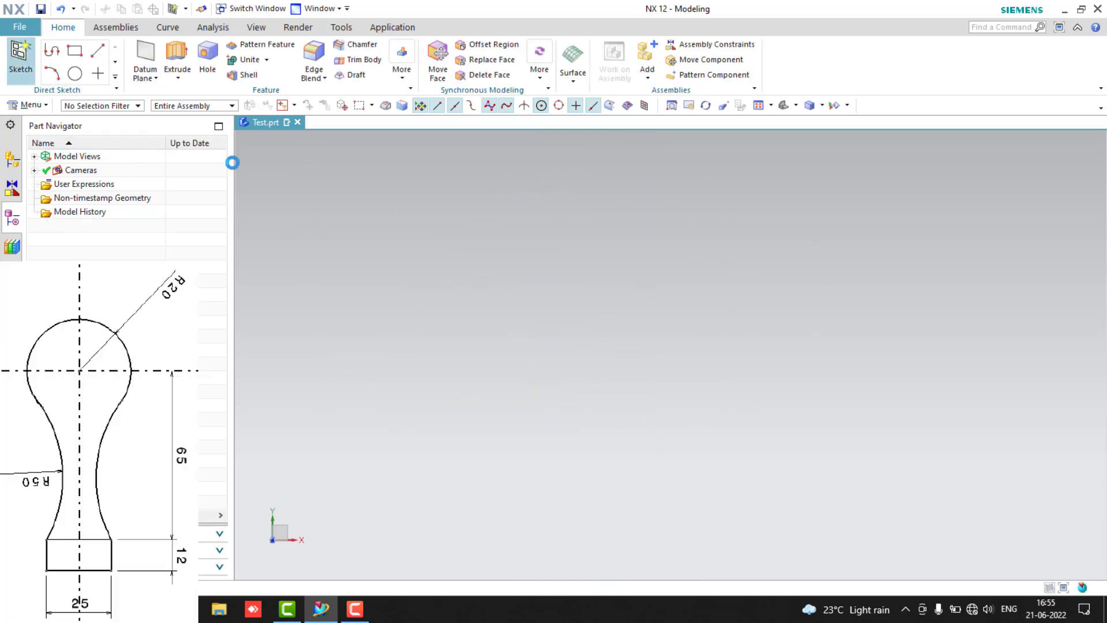
click(207, 371)
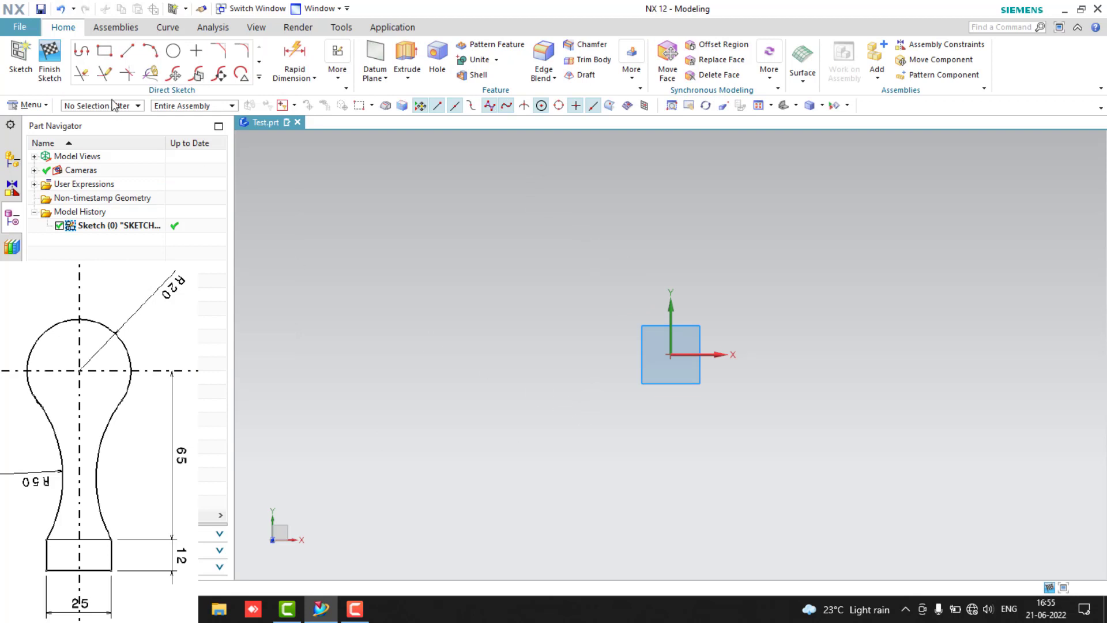
Draw a circle about 114 mm in diameter centred on the sketch origin
click(173, 50)
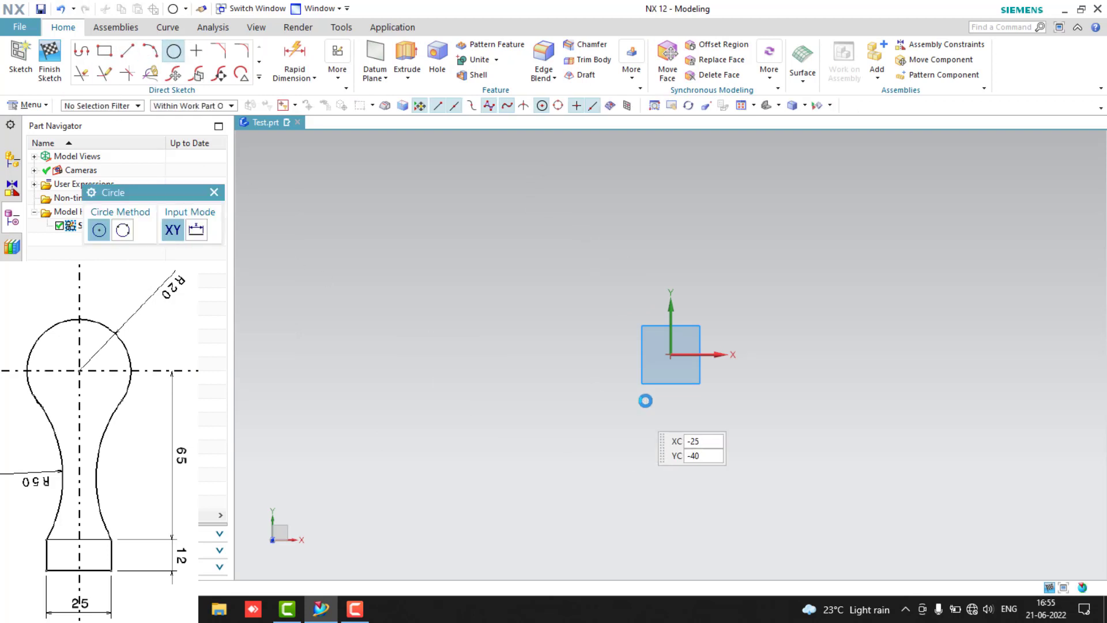
click(672, 355)
click(726, 403)
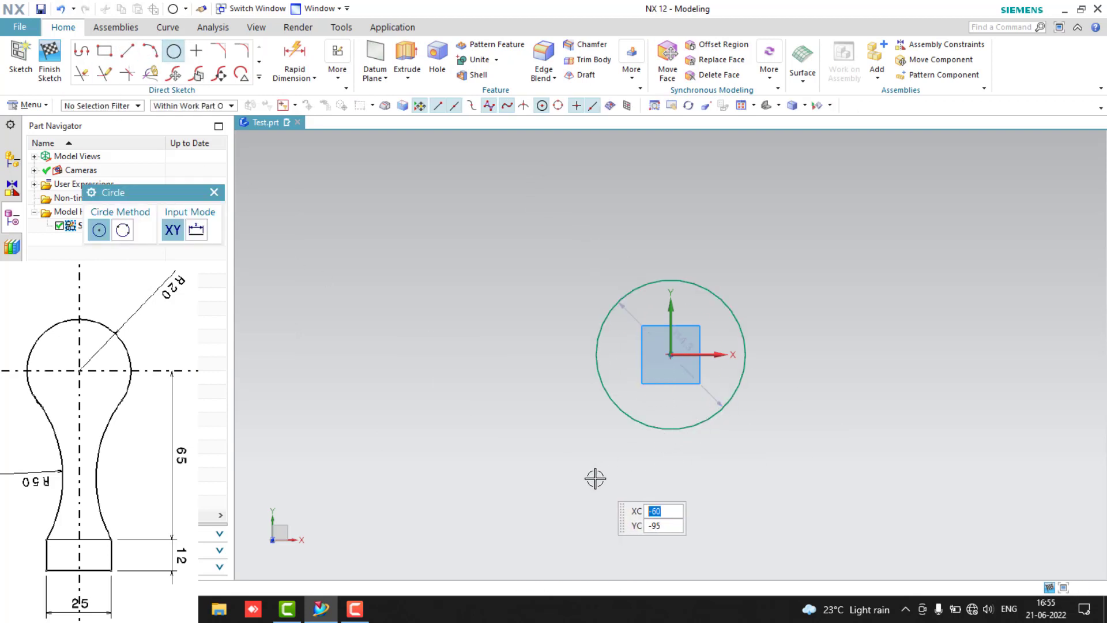
key(Escape)
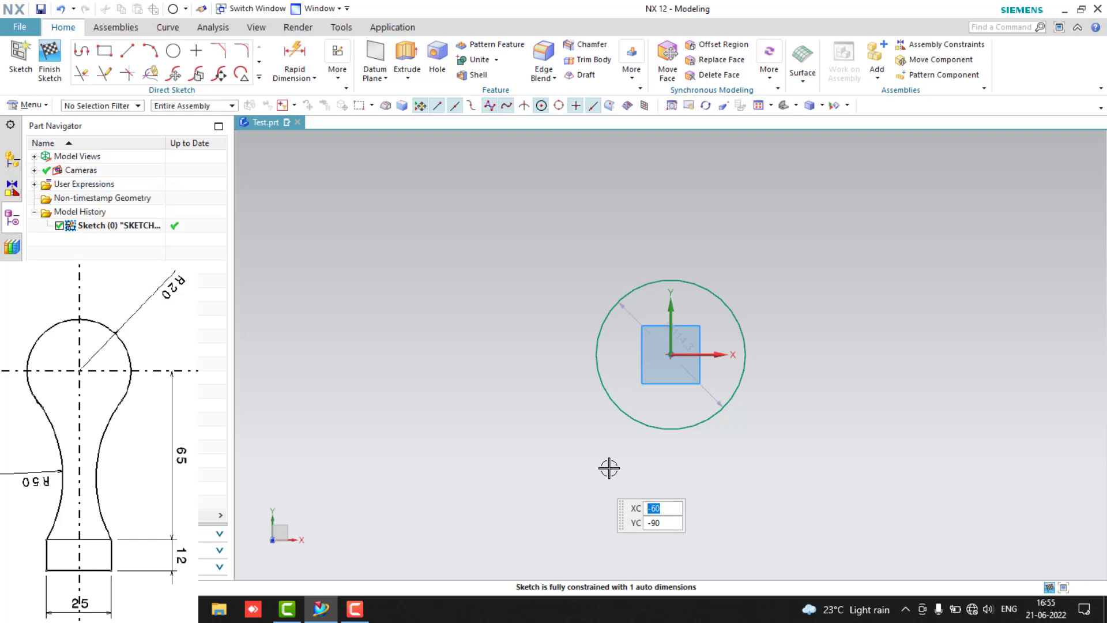
Set the origin circle's diameter to 40 mm
double_click(687, 344)
text(2)
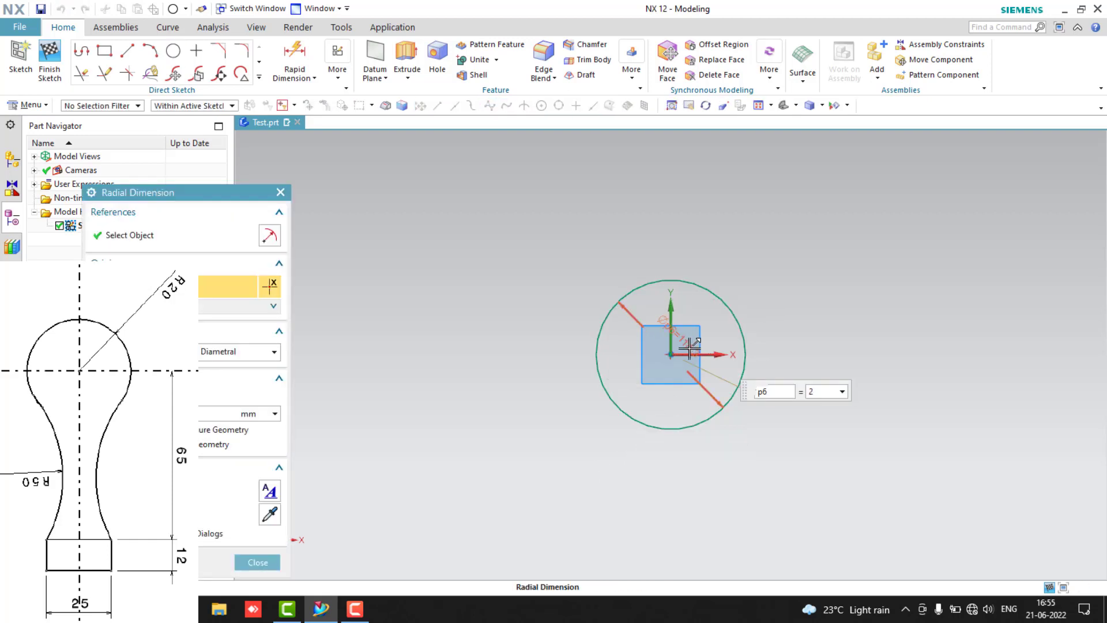
key(Return)
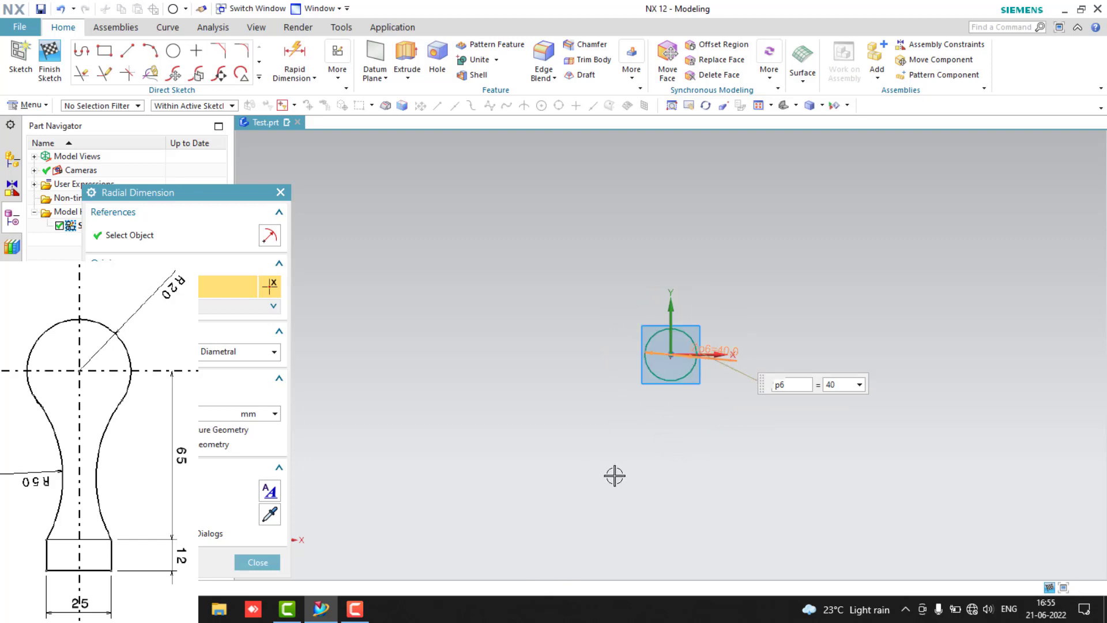
Draw two circles below the origin circle, about 68 mm in diameter to its right and about 59 mm to its left
click(173, 52)
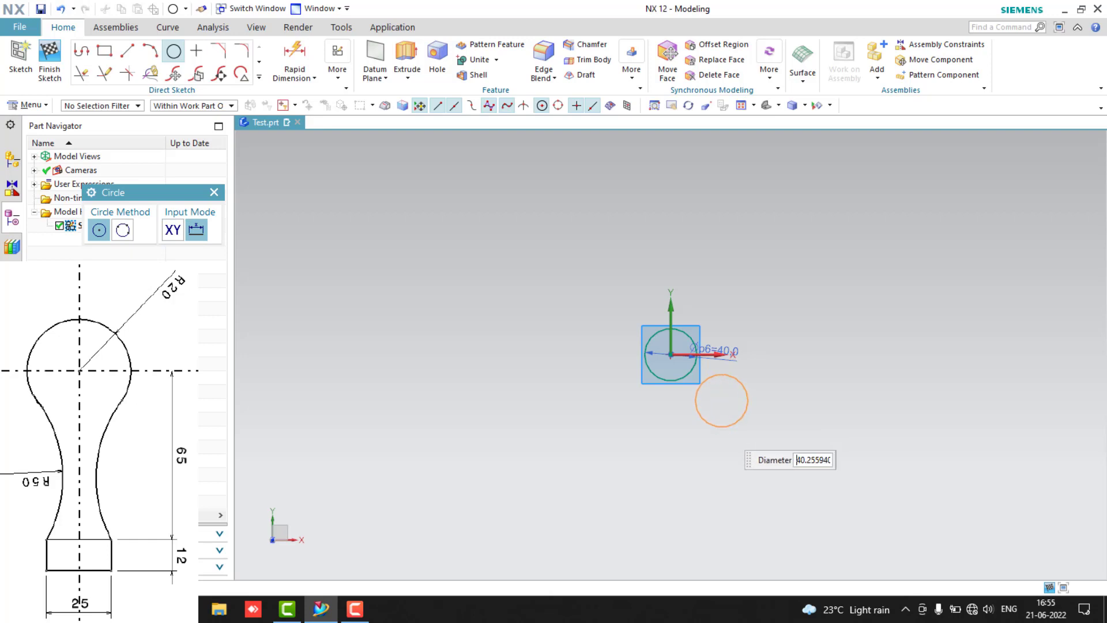
click(722, 445)
click(589, 414)
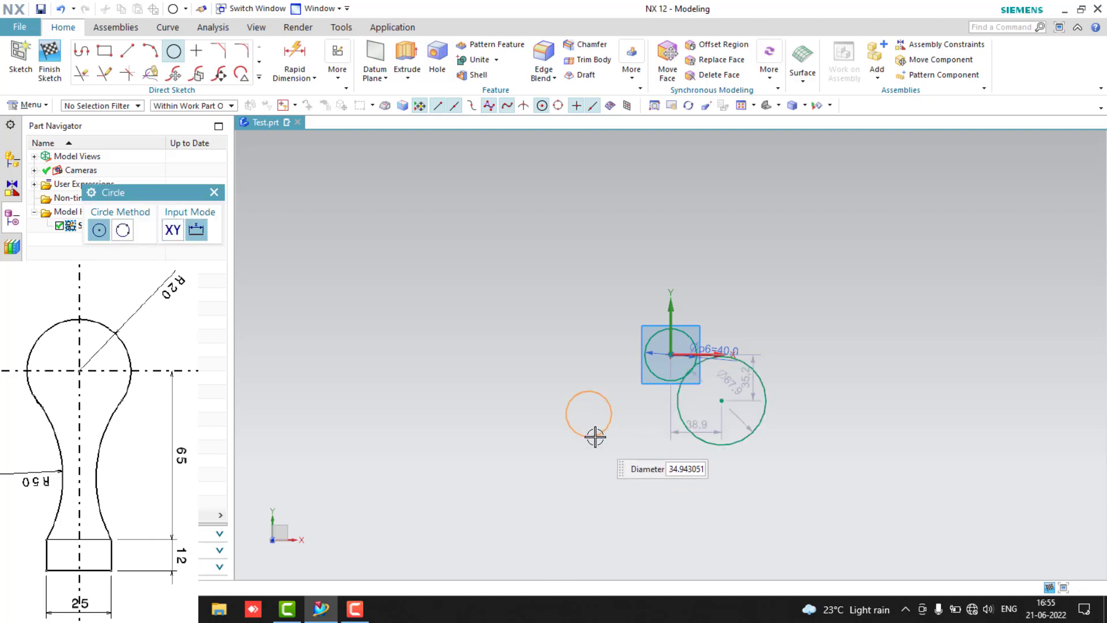
click(606, 448)
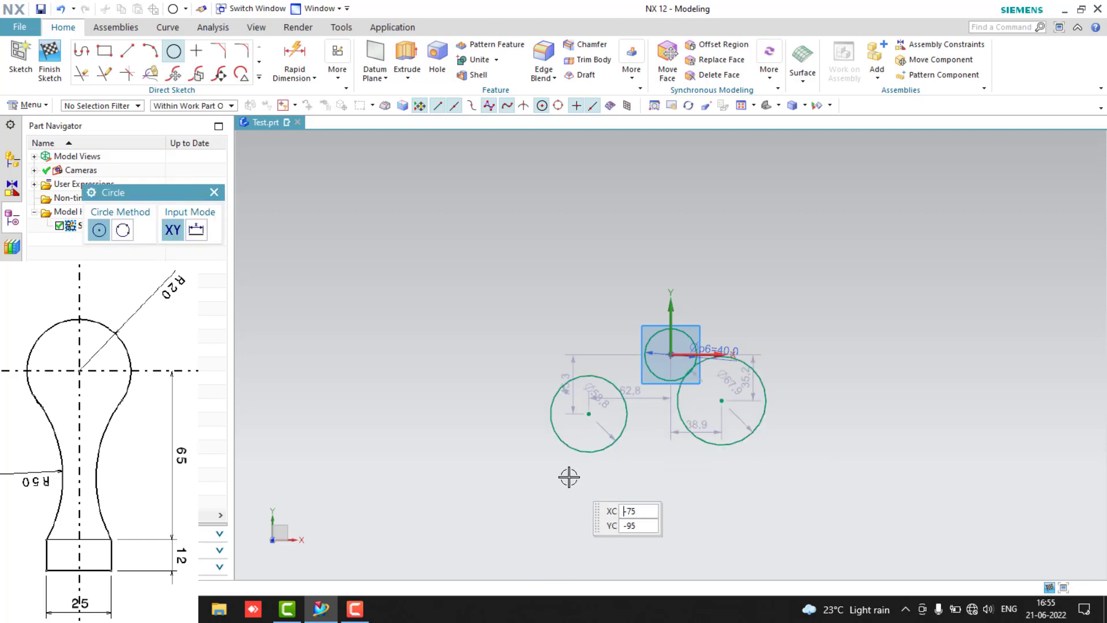
key(Escape)
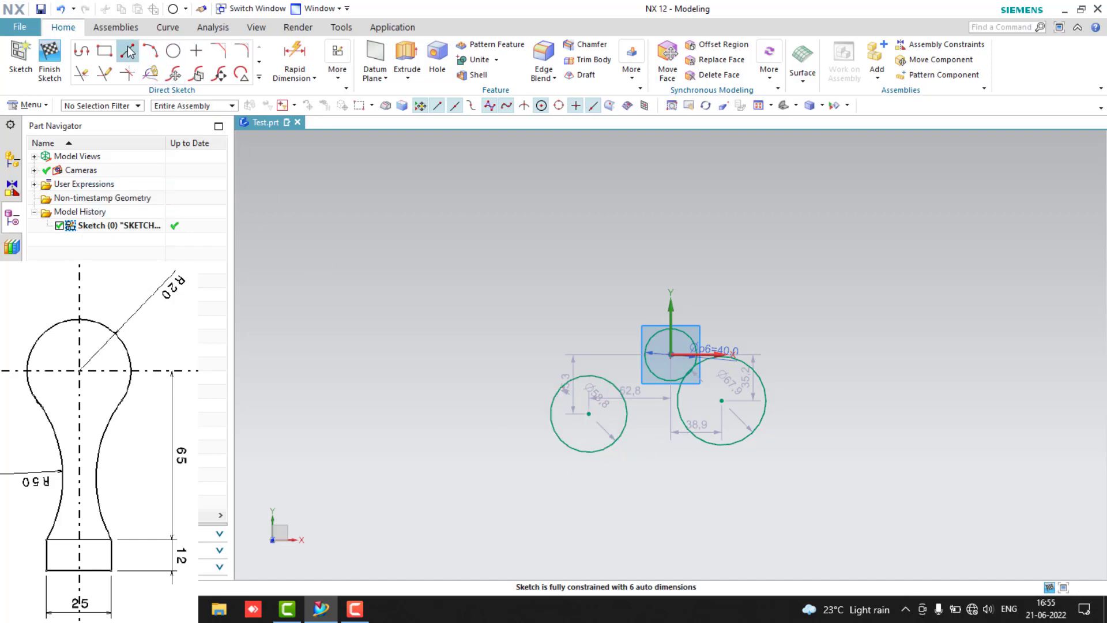
Draw a rectangle about 70 by 25 mm below the three circles for the base
click(105, 51)
click(625, 478)
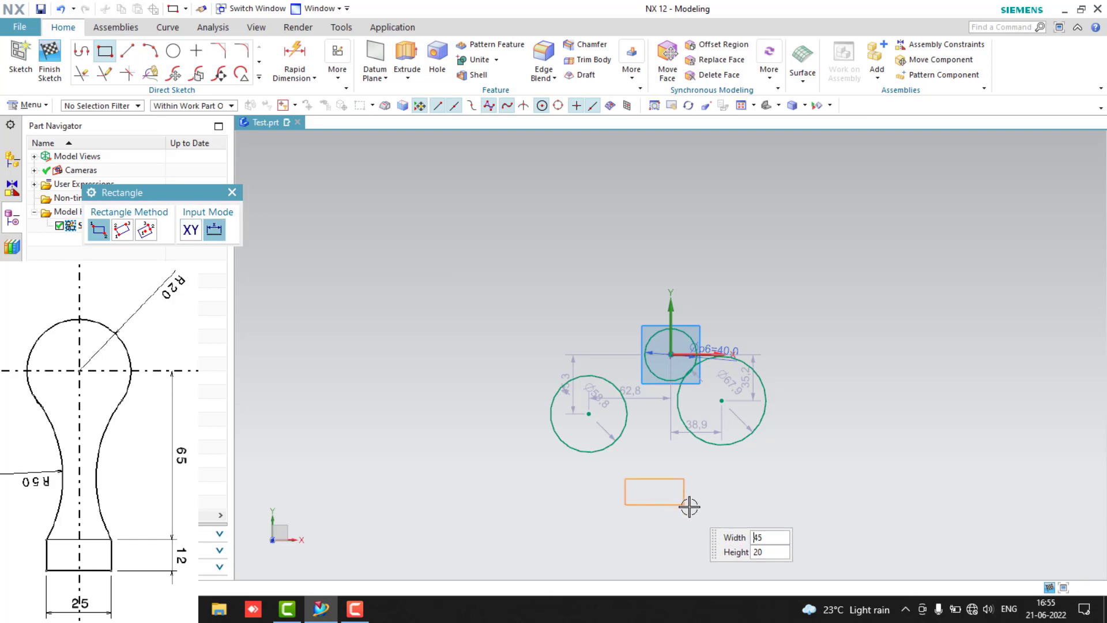
click(715, 509)
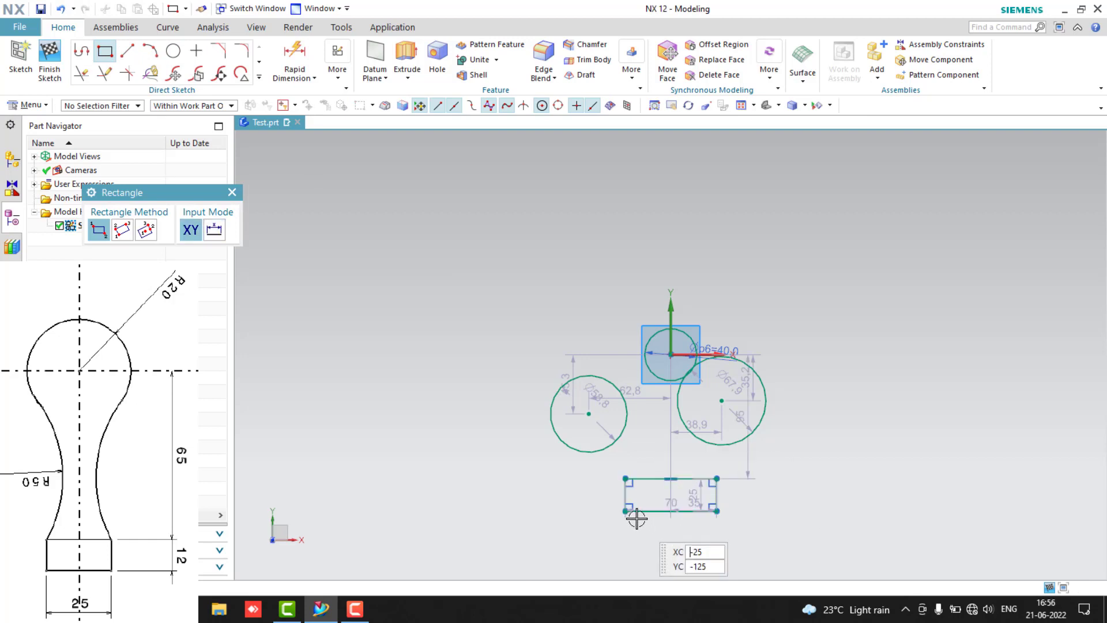
key(Escape)
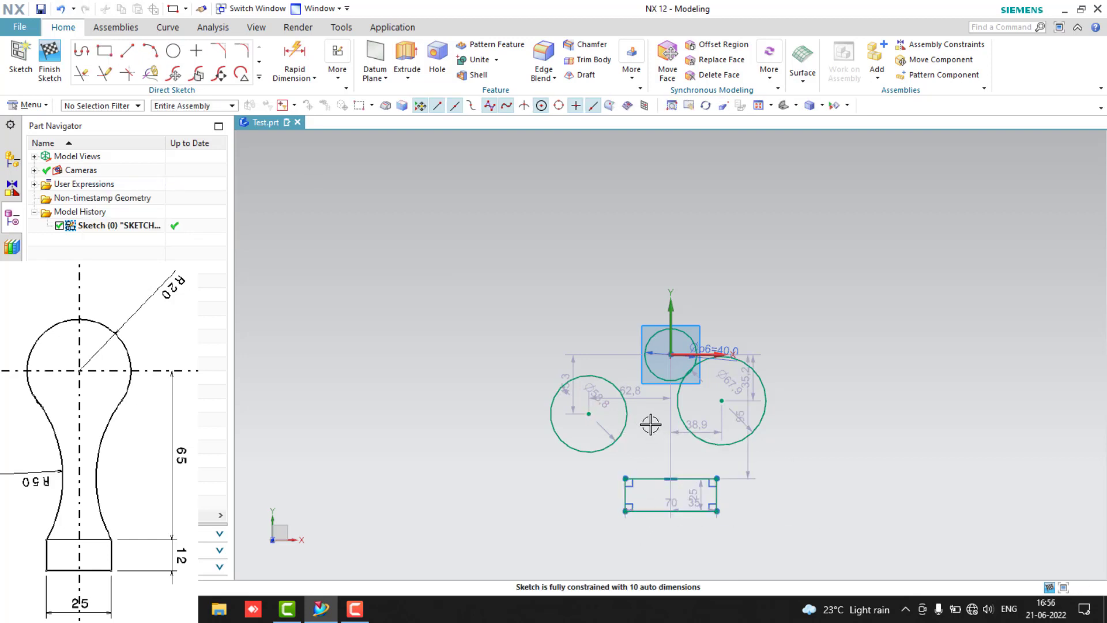
Dimension the base rectangle's width and set it to 25 mm
key(d)
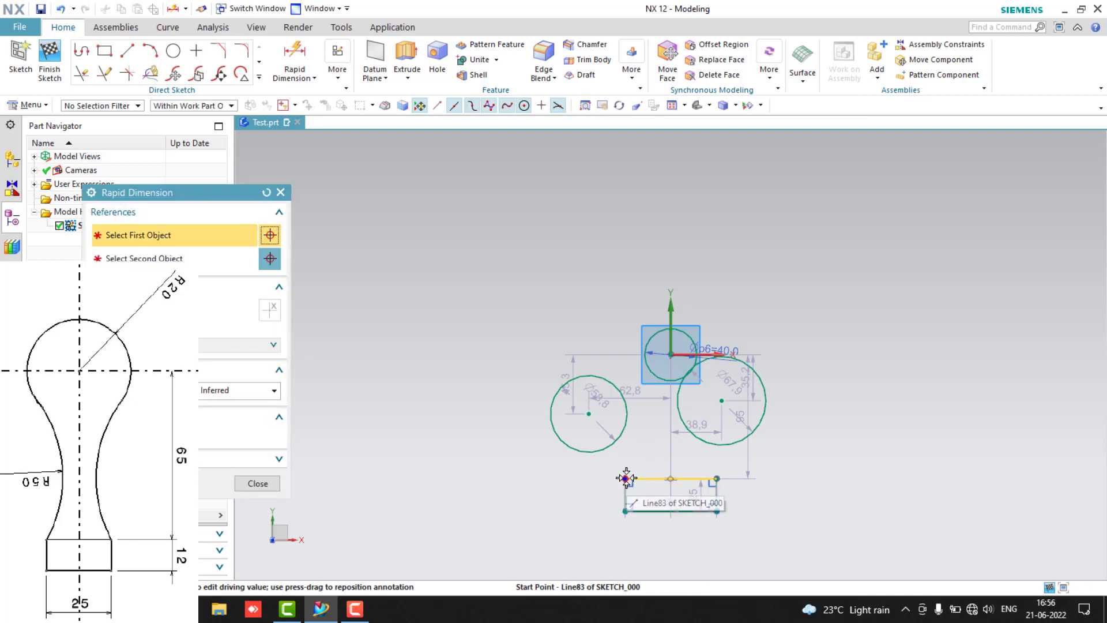
click(625, 511)
click(717, 511)
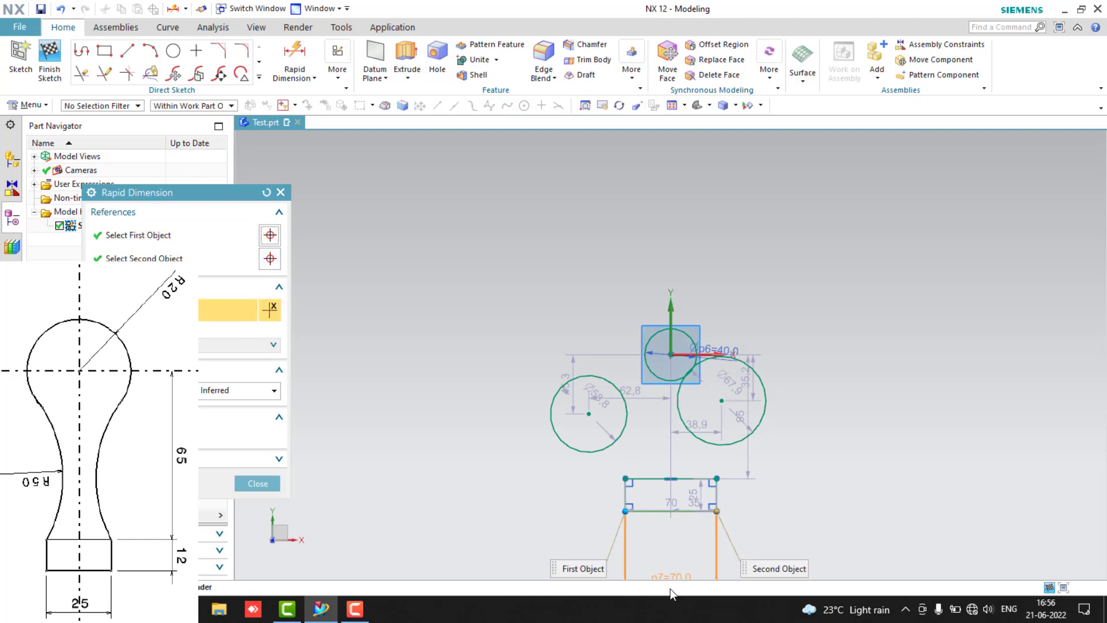
click(670, 552)
text(25)
key(Return)
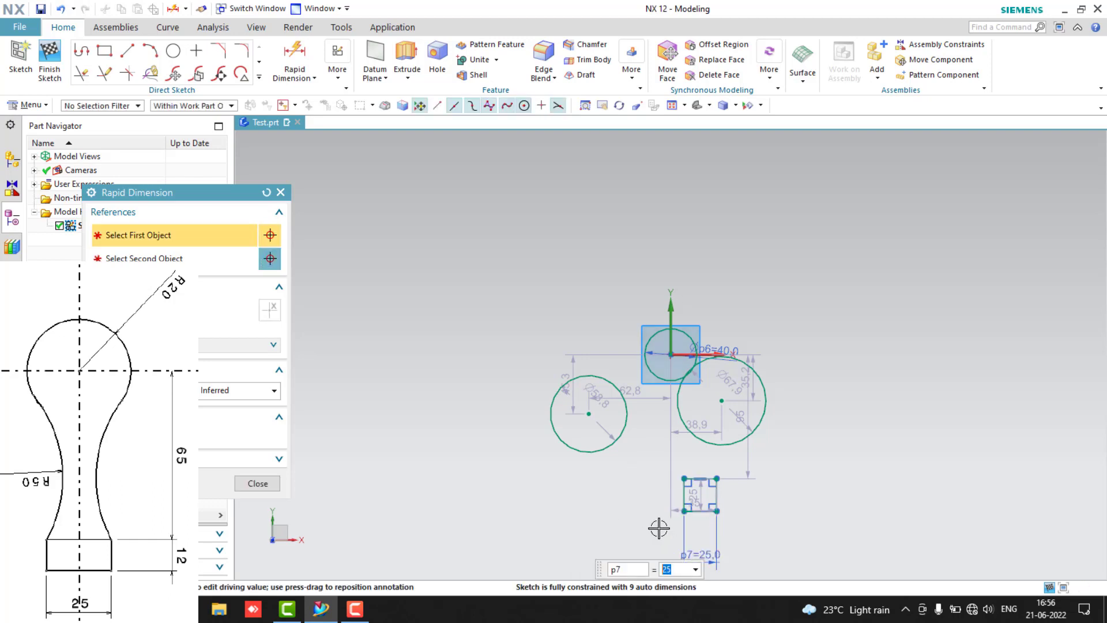
Dimension the horizontal distance from the rectangle's upper right corner to the origin and set it to 12.5 mm
click(716, 479)
click(671, 354)
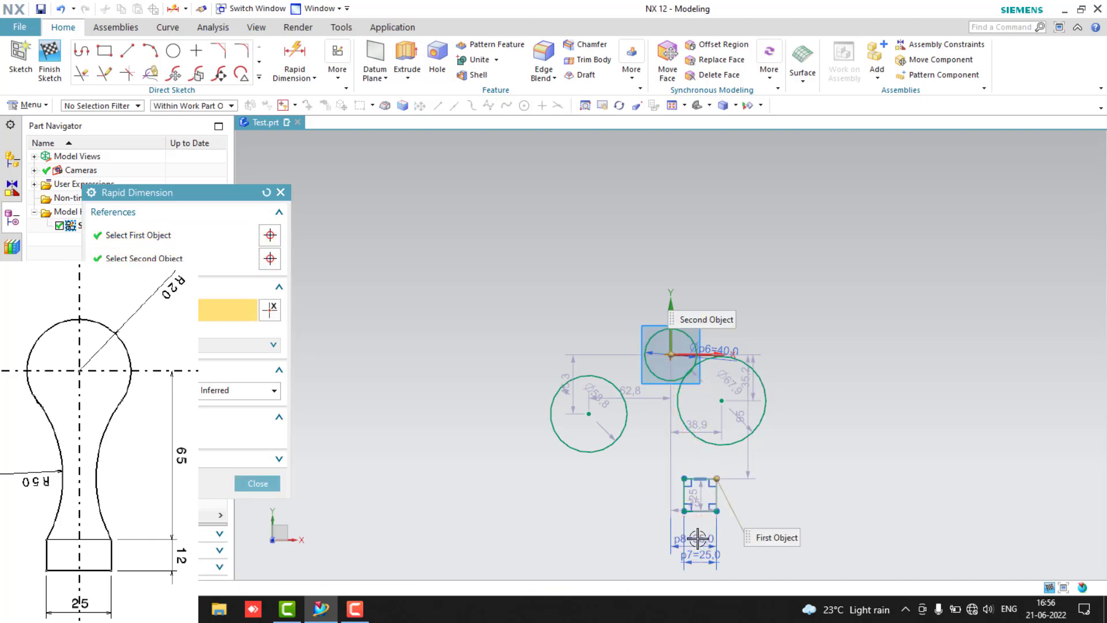
click(697, 538)
text(12.5)
key(Return)
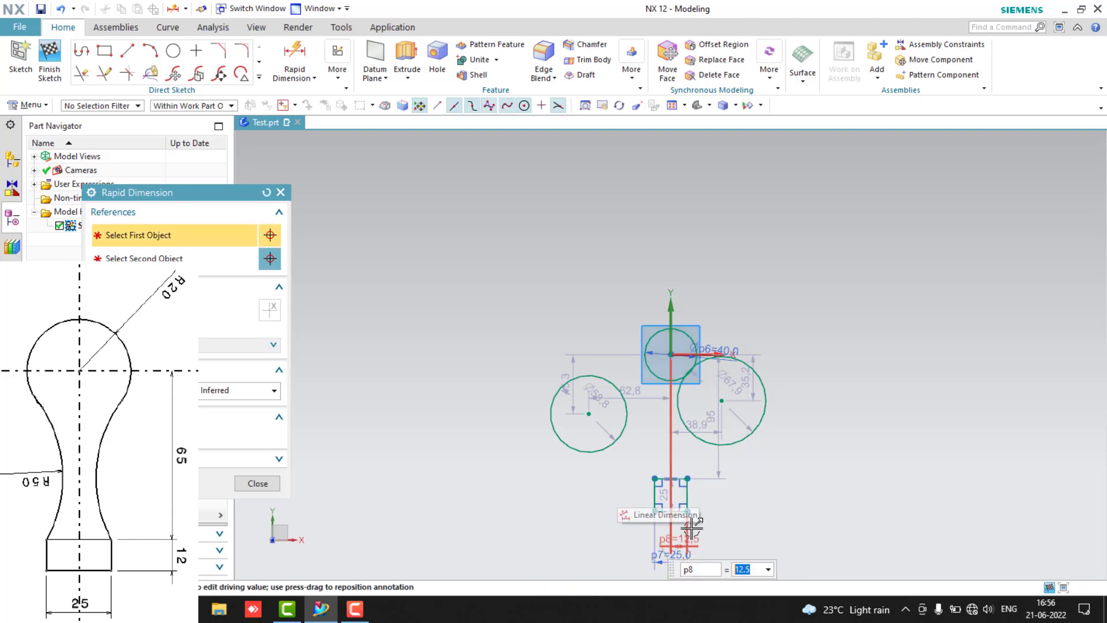
Dimension the rectangle's height along its right side and set it to 12 mm
click(688, 490)
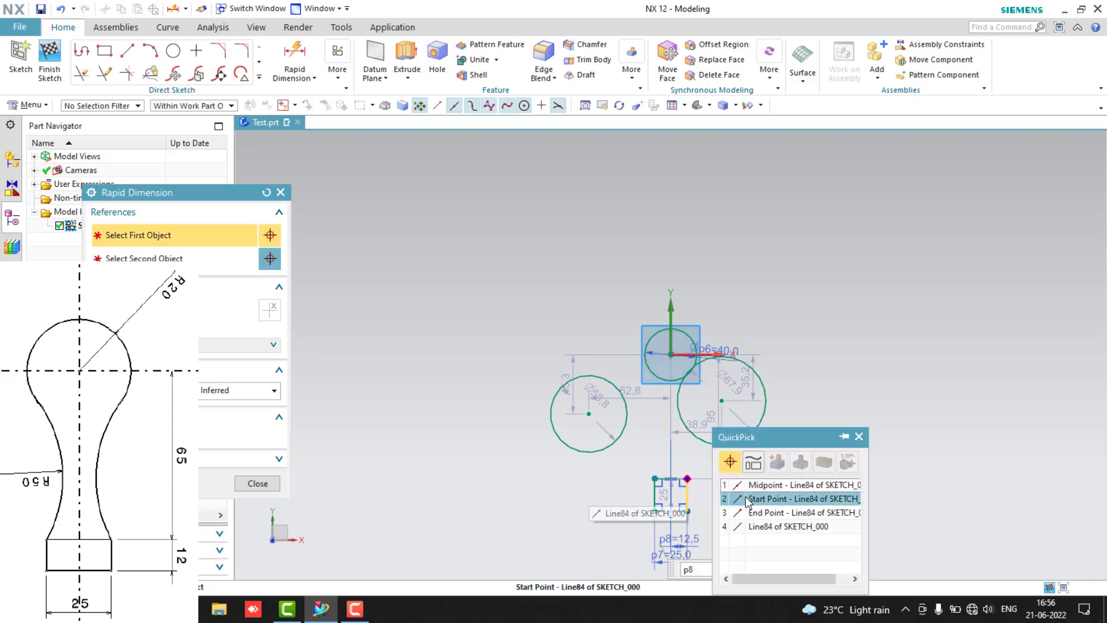
click(747, 499)
click(687, 511)
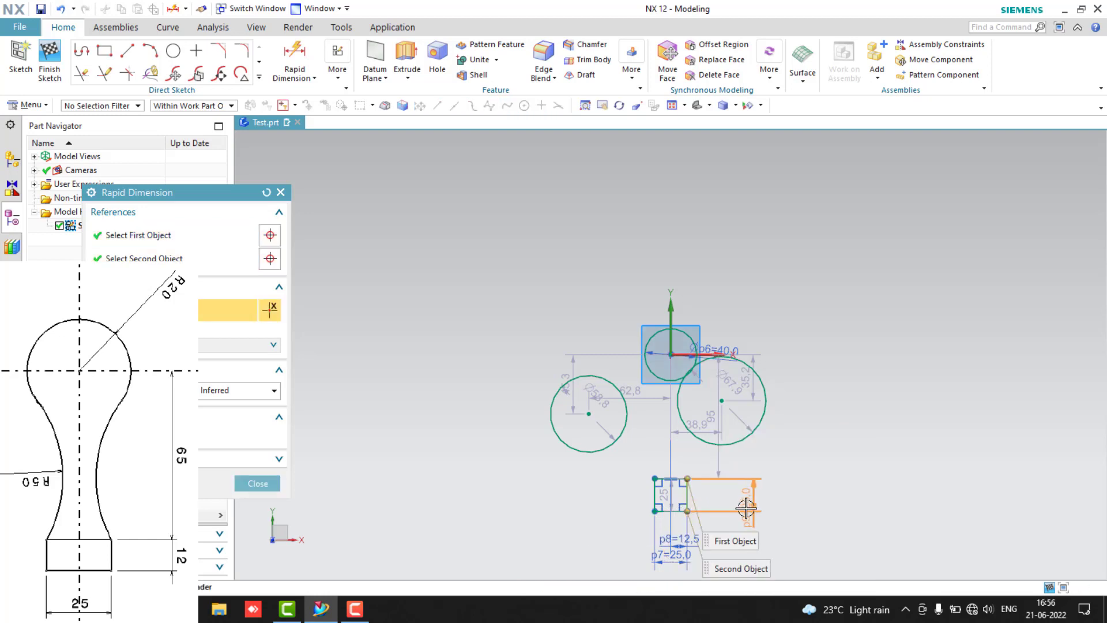
click(745, 507)
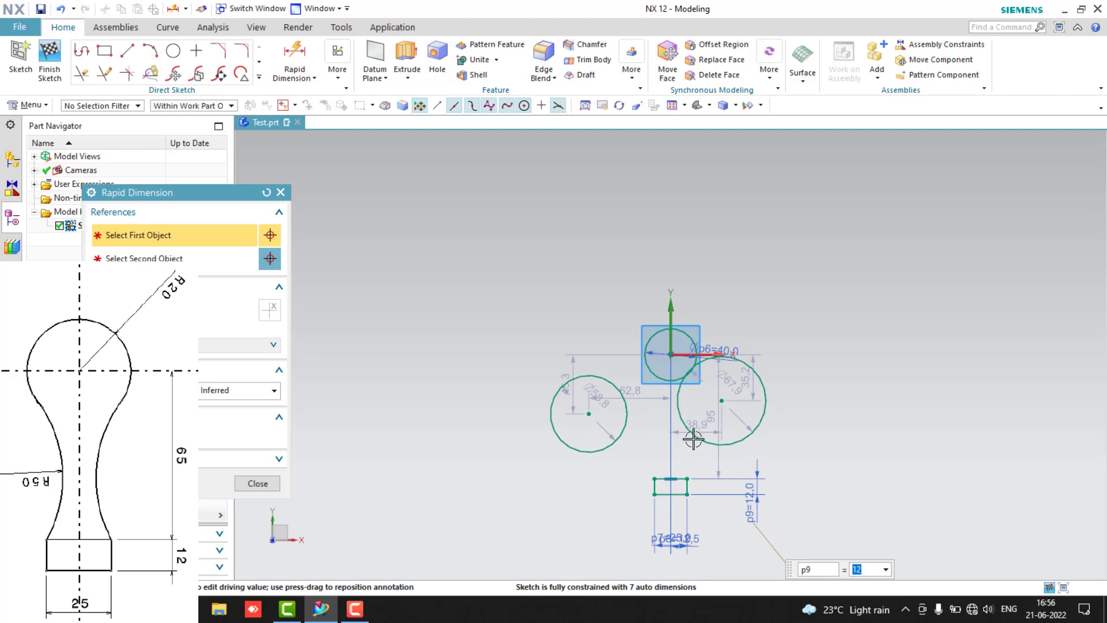
Dimension the right circle's diameter and set it to 100 mm
click(713, 444)
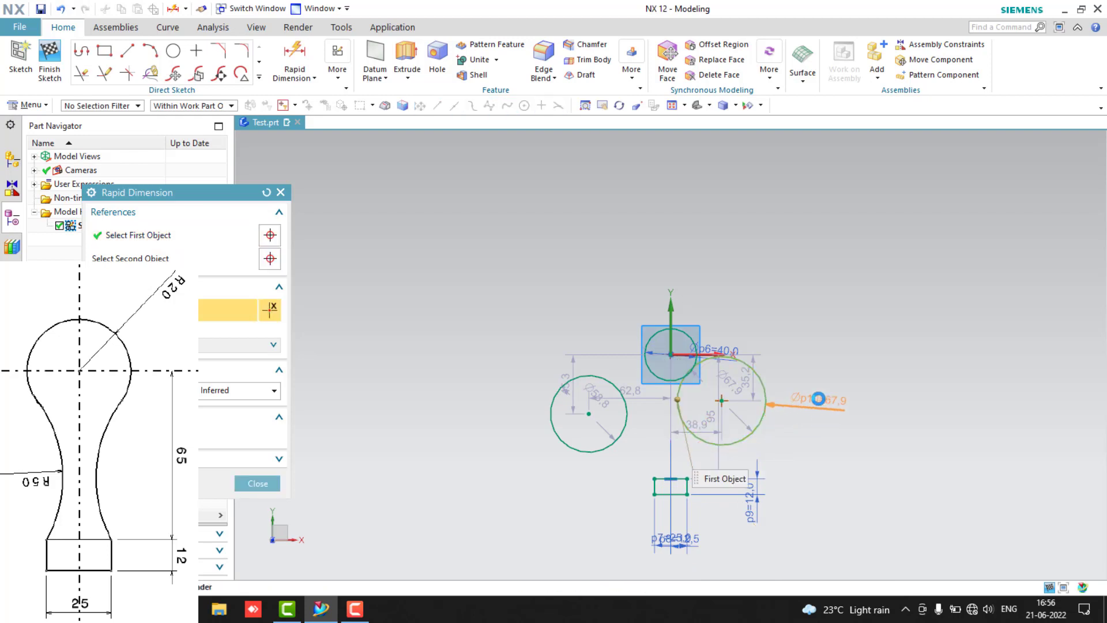
click(818, 399)
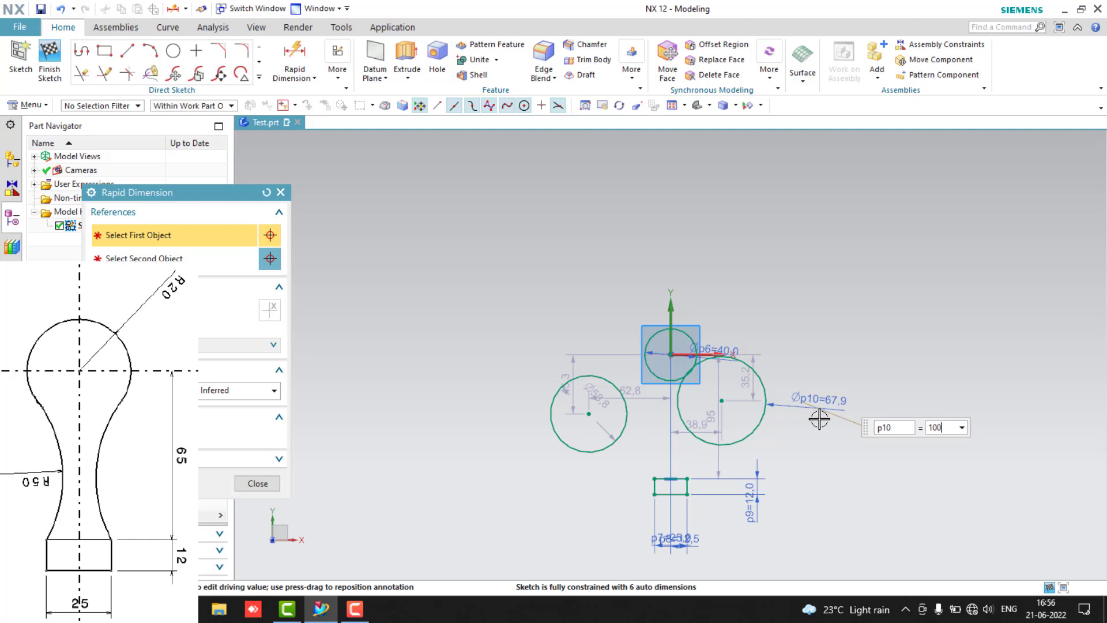
text(100)
key(Return)
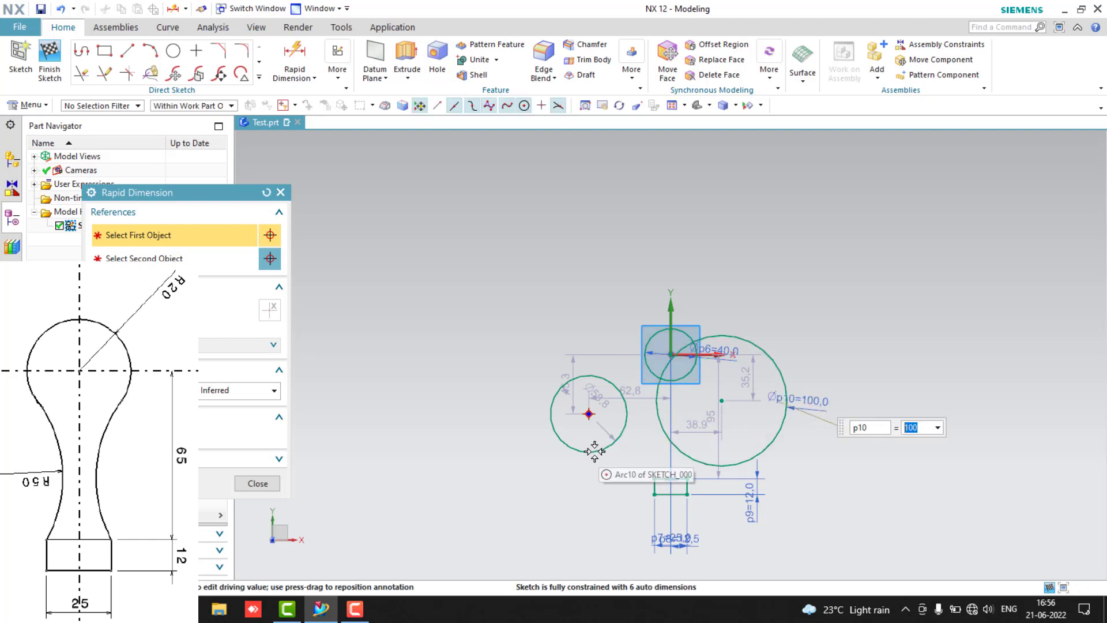
Dimension the left circle's diameter and set it to 100 mm
click(588, 450)
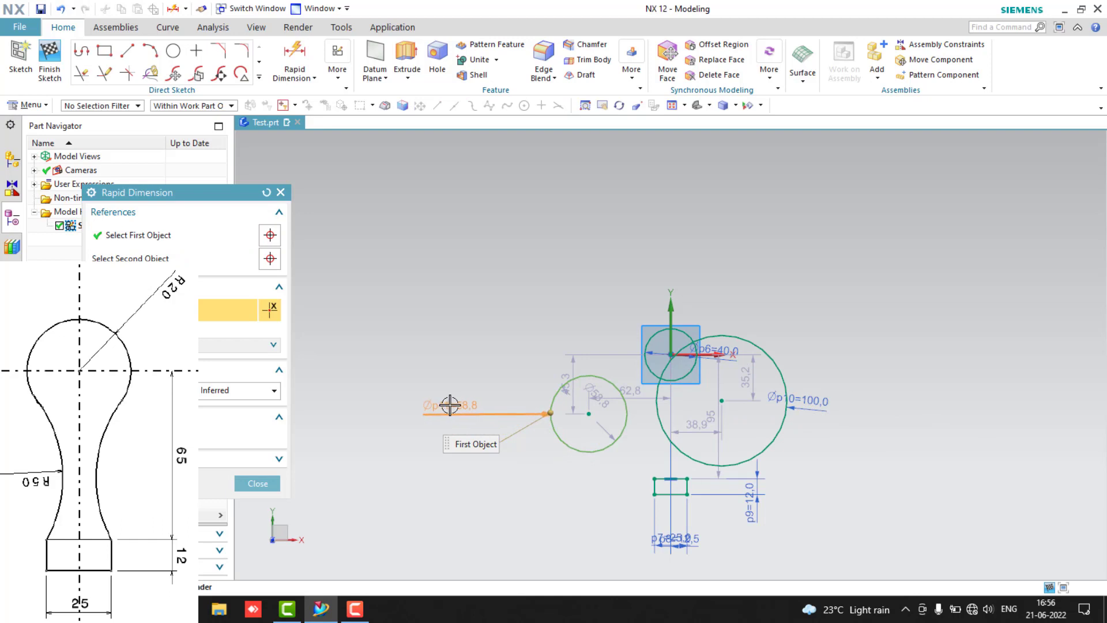
click(448, 403)
text(100)
key(Return)
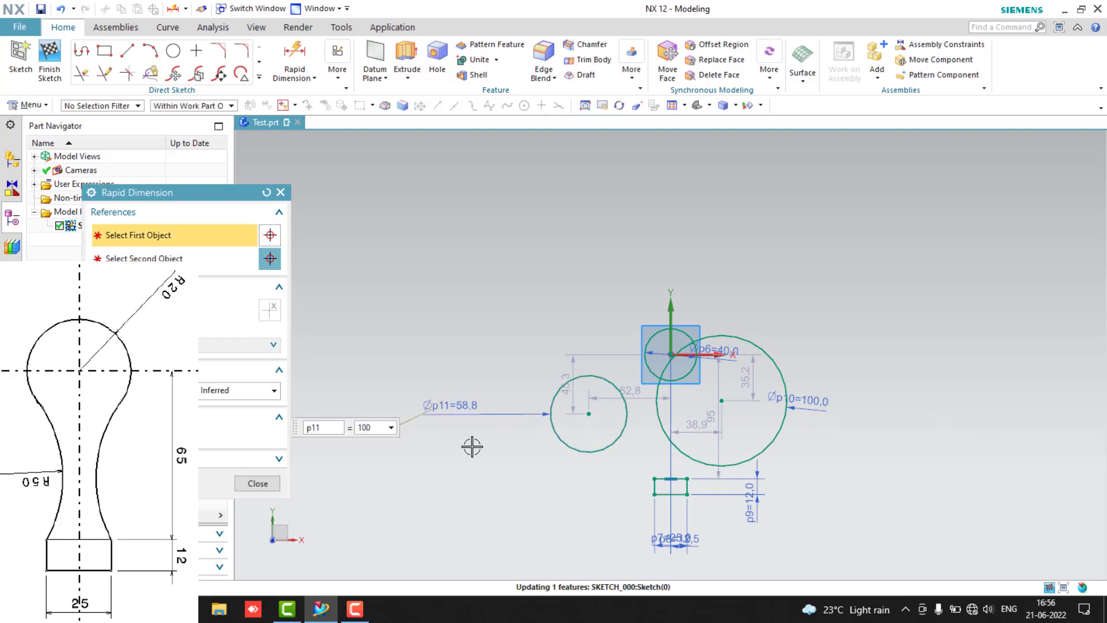
key(Escape)
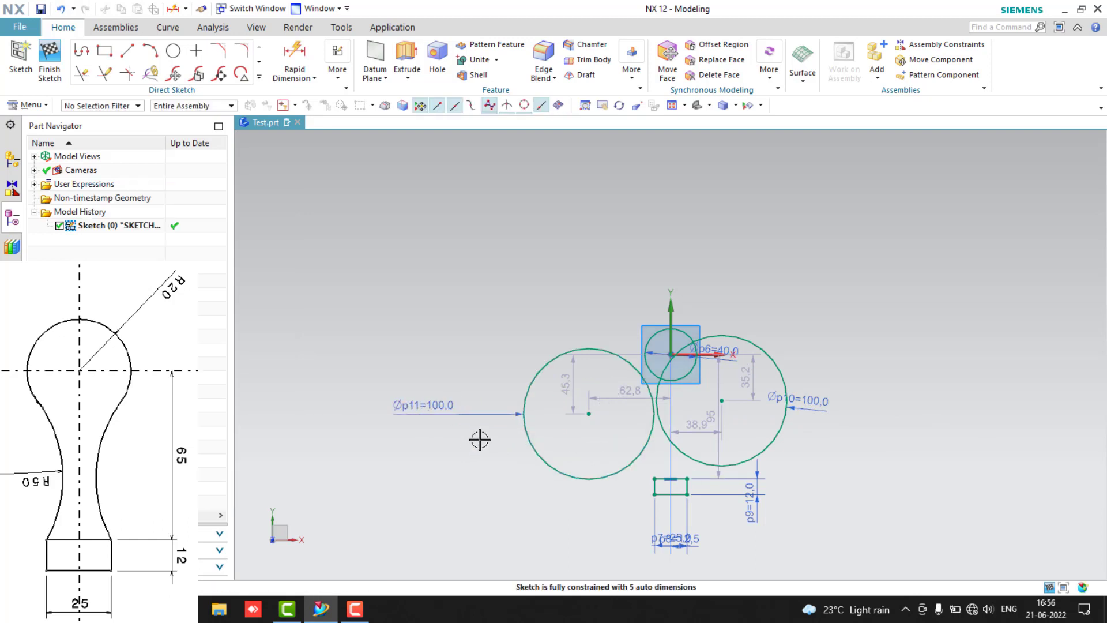
Constrain the base rectangle's upper right corner to lie on the right circle with a Point on Curve constraint
click(697, 461)
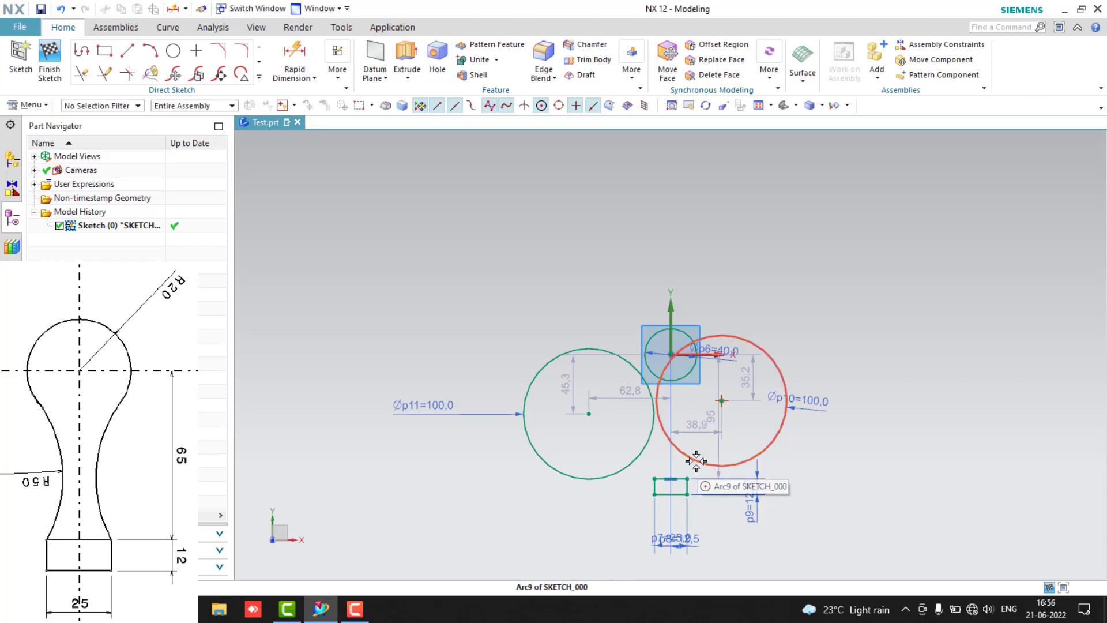
key(Escape)
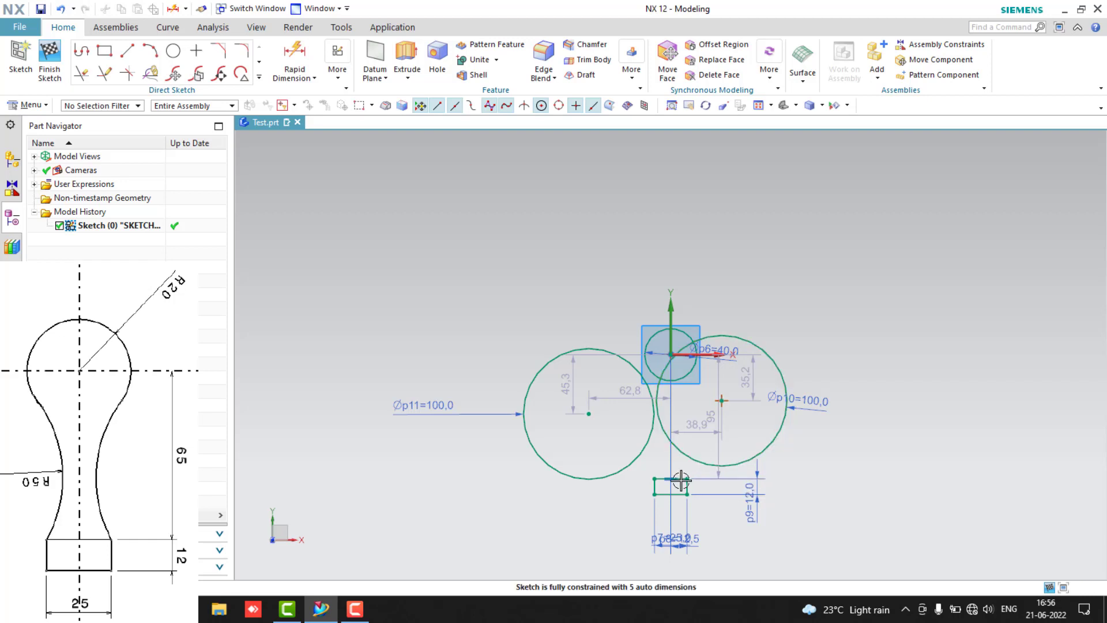
click(686, 479)
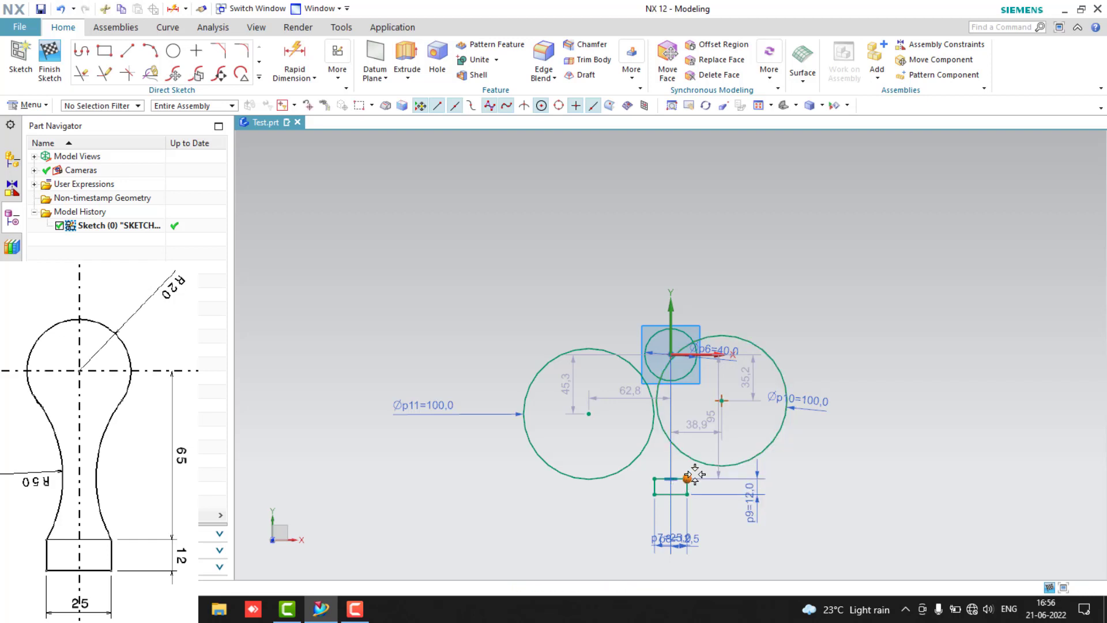
click(689, 456)
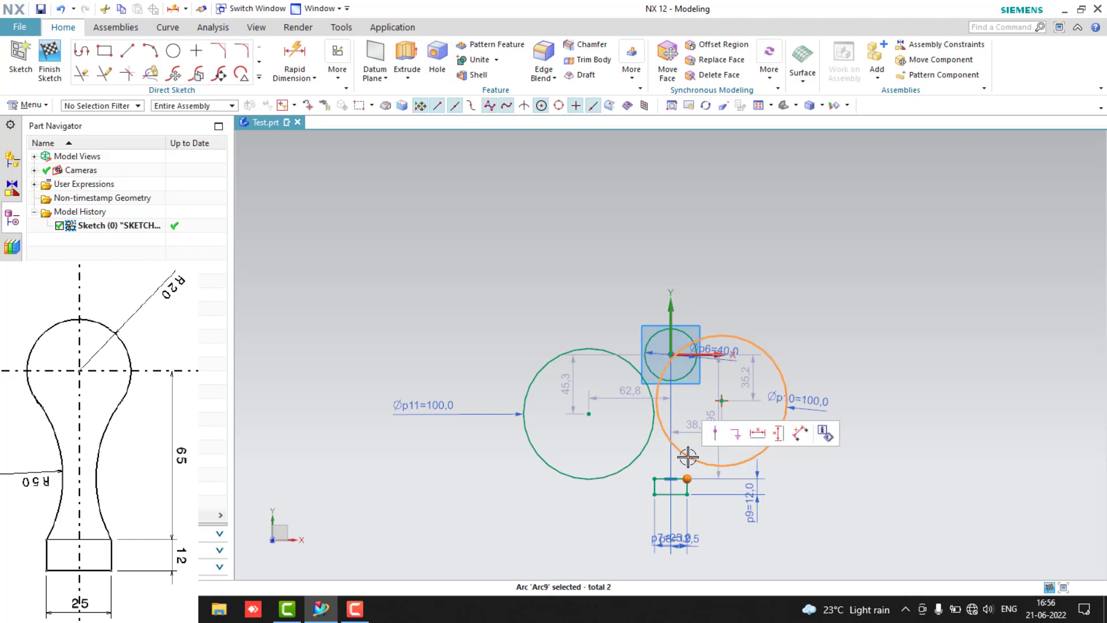
click(715, 433)
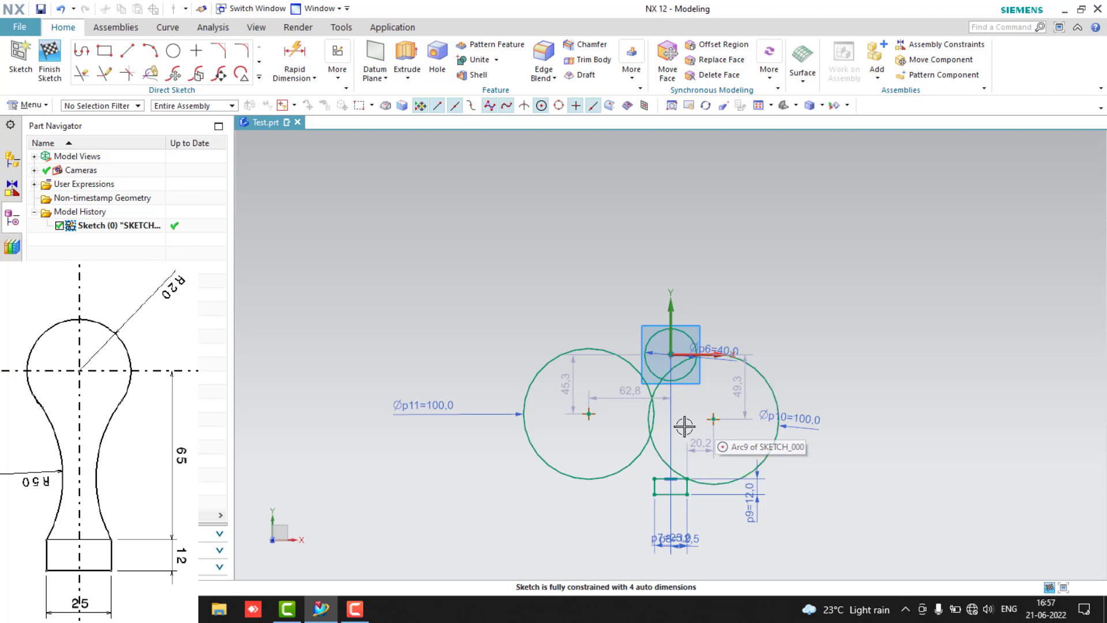
click(682, 380)
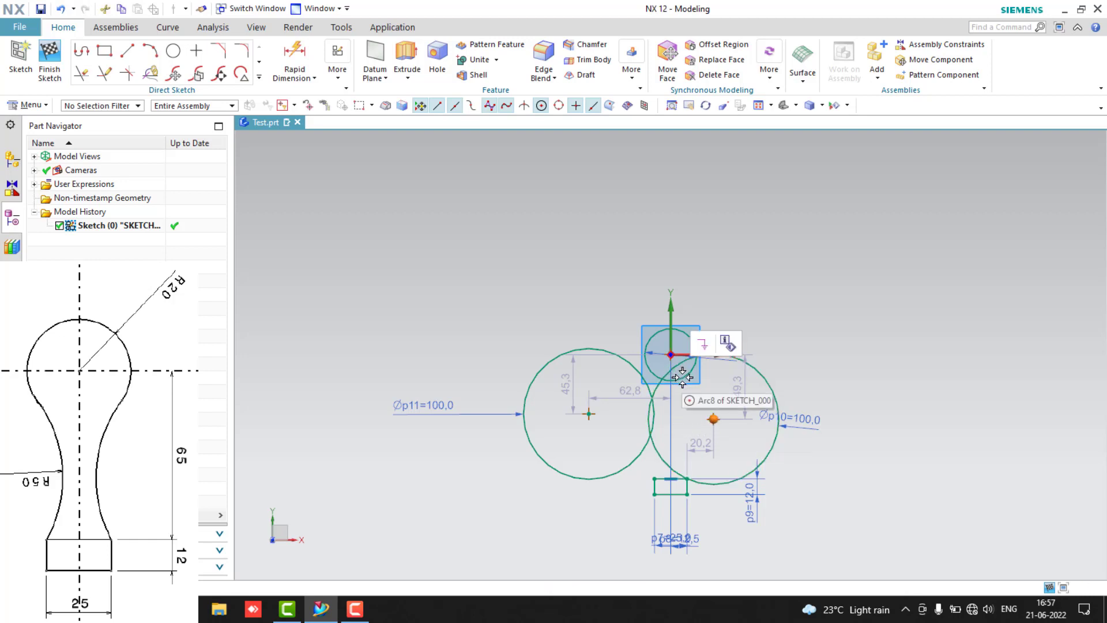
click(682, 378)
click(850, 405)
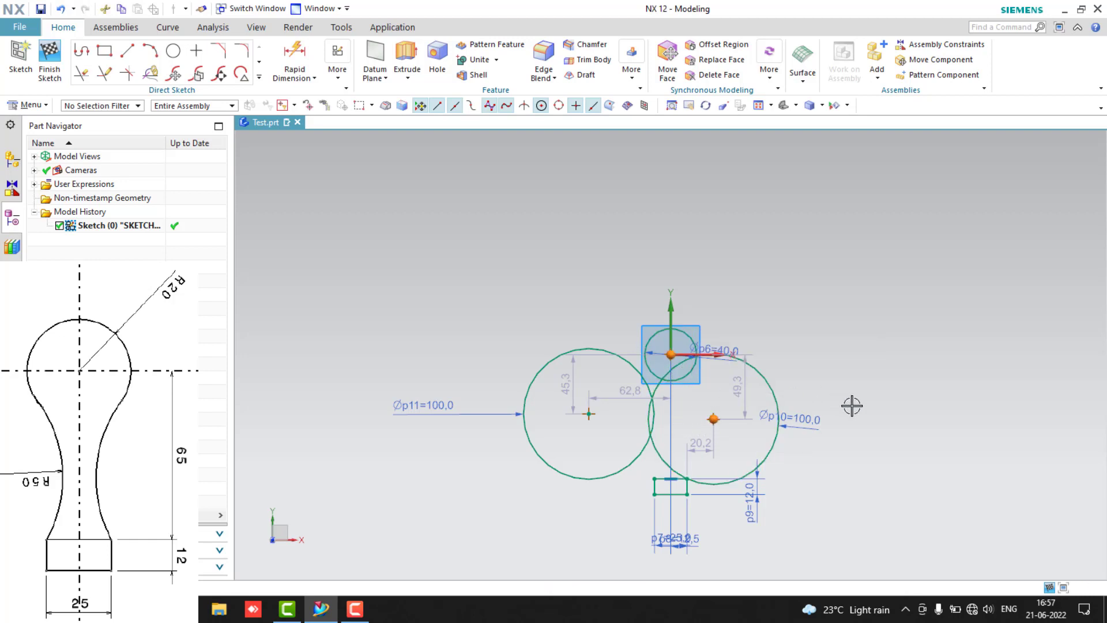
drag(758, 378, 687, 359)
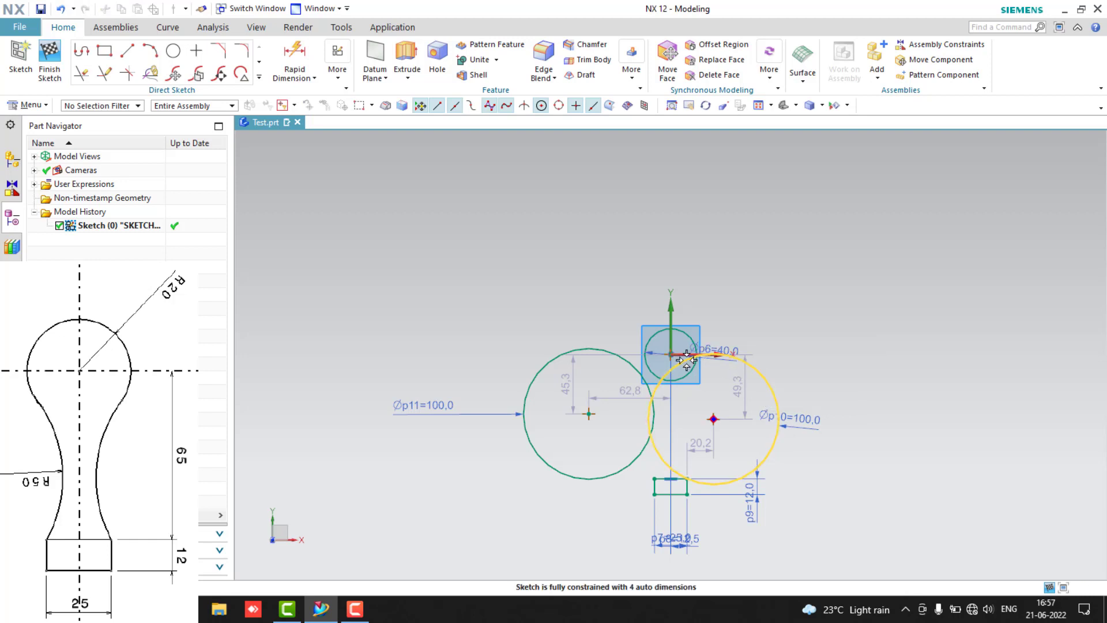
click(747, 362)
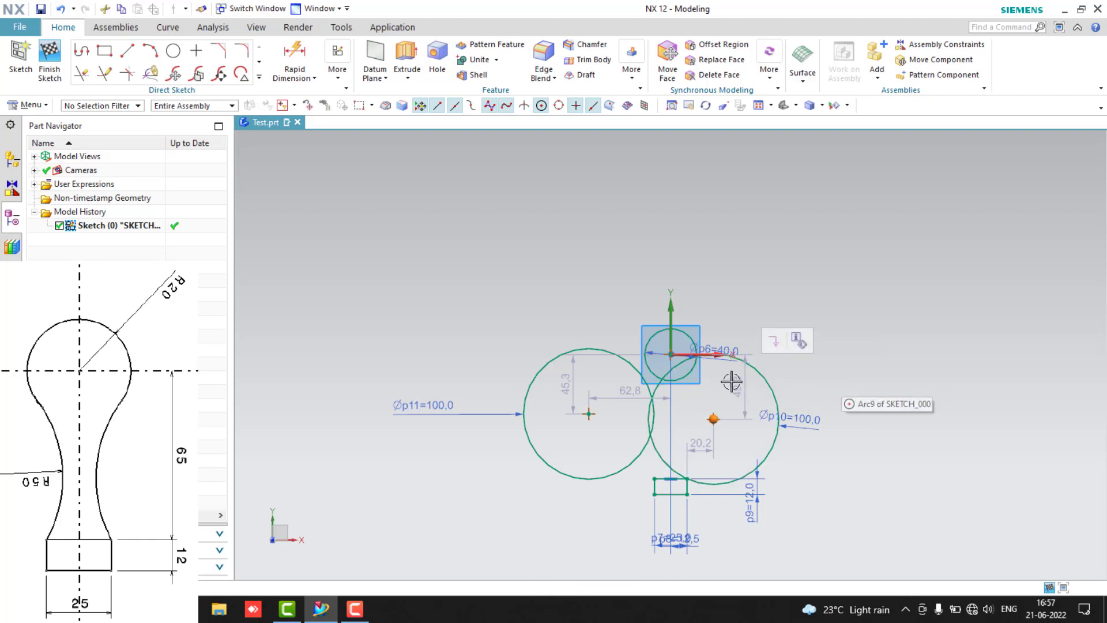
key(Escape)
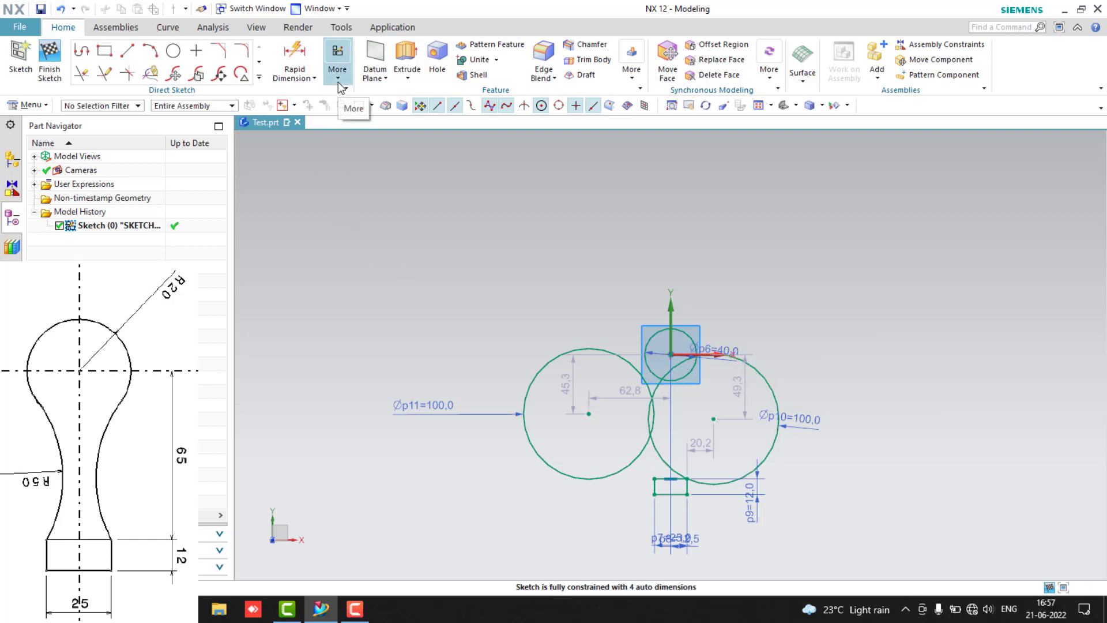
Apply Tangent geometric constraints between the 40 mm head circle and each of the two 100 mm side circles
click(340, 85)
click(354, 154)
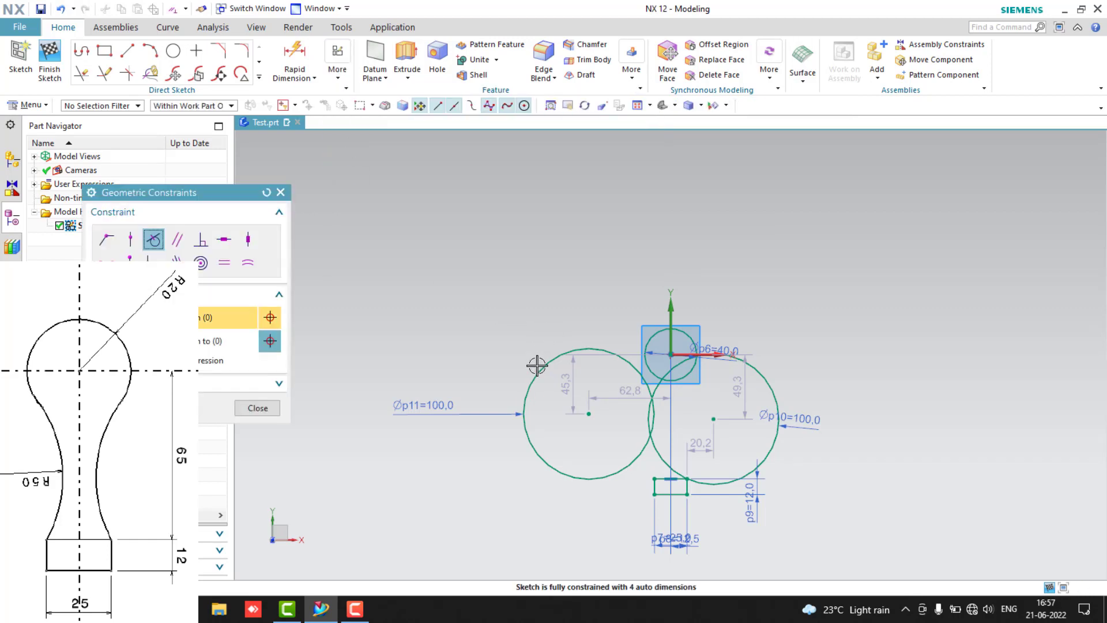
click(680, 367)
click(686, 375)
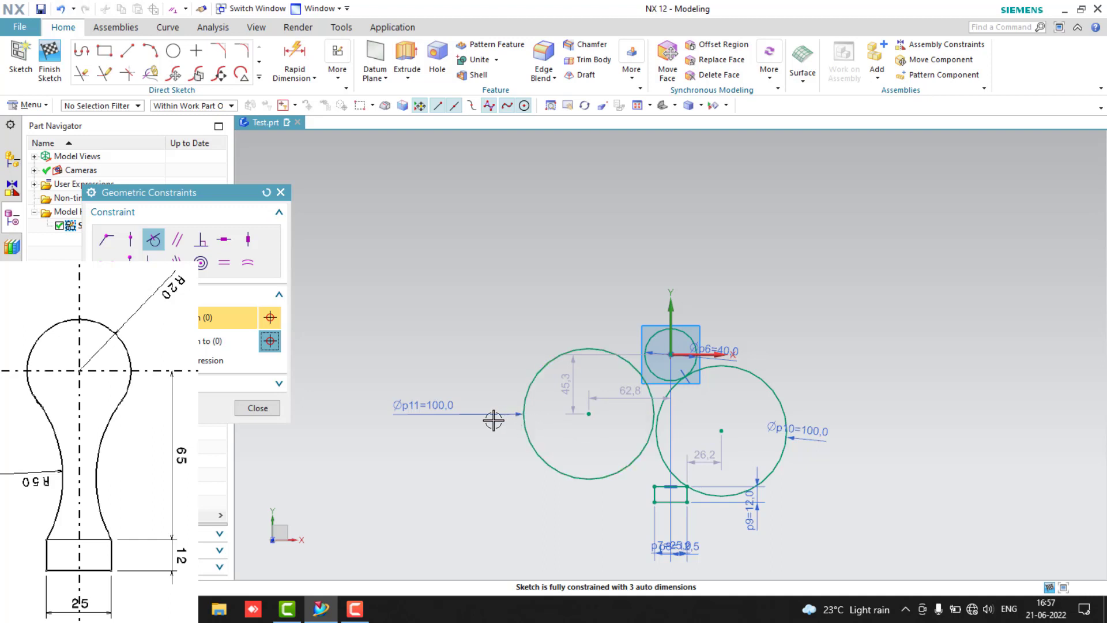
click(638, 374)
click(652, 374)
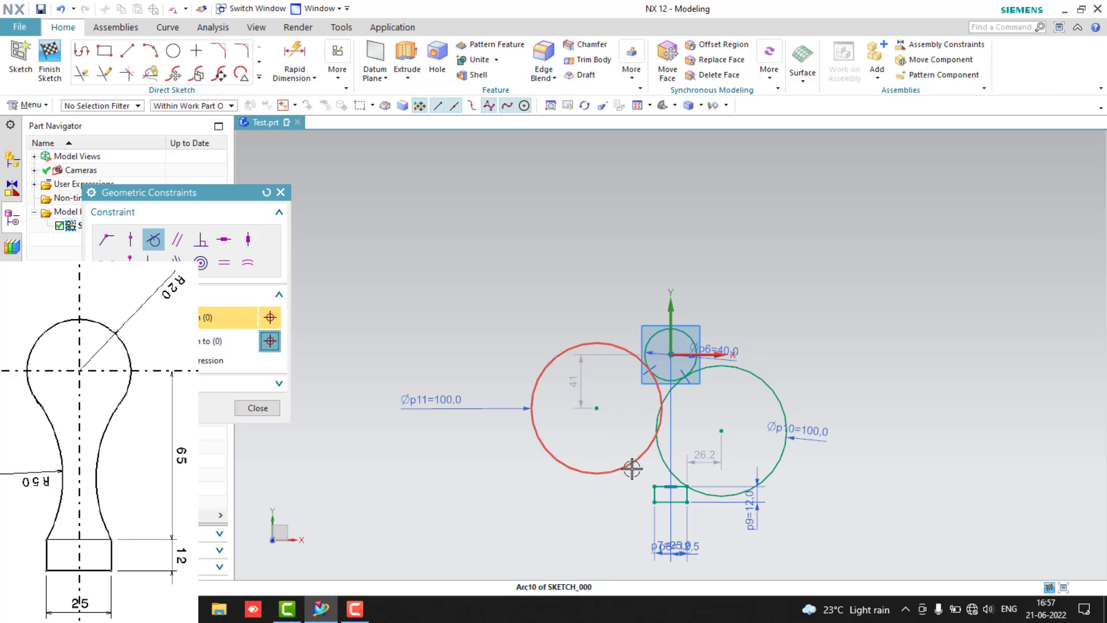
click(107, 240)
key(Escape)
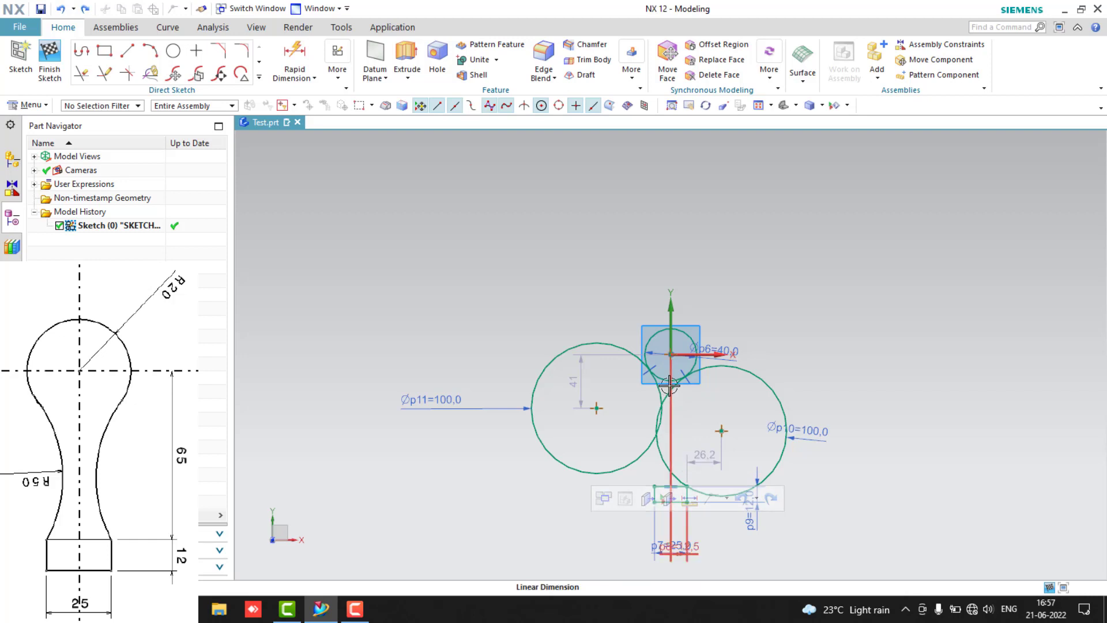
Dimension the vertical distance from the head circle's centre to the base rectangle's top edge and set it to 65 mm
key(d)
click(671, 354)
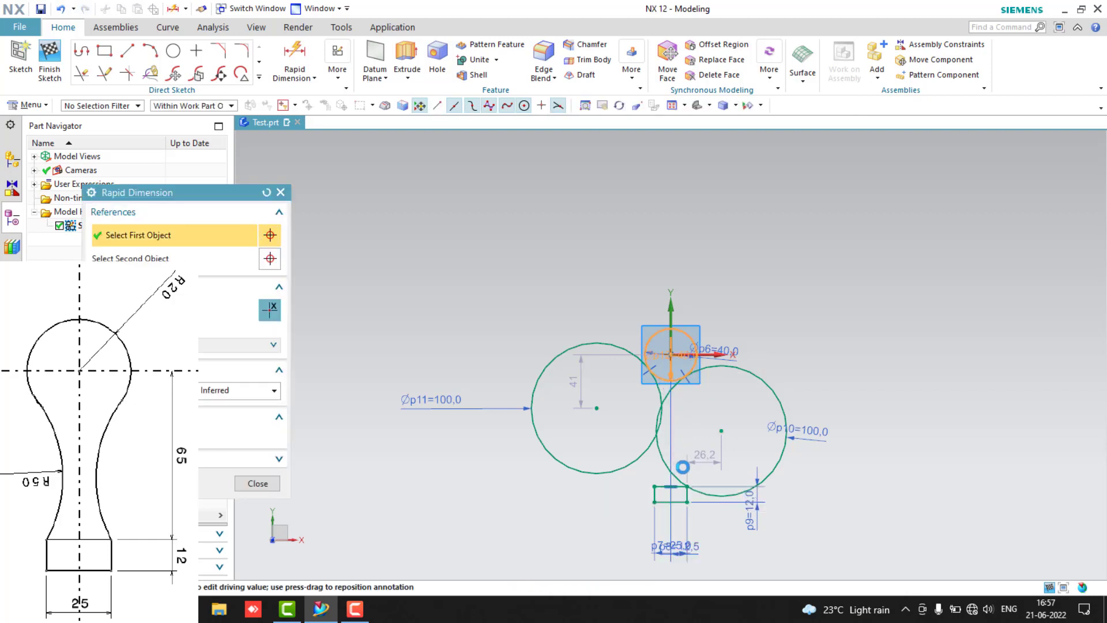
click(658, 486)
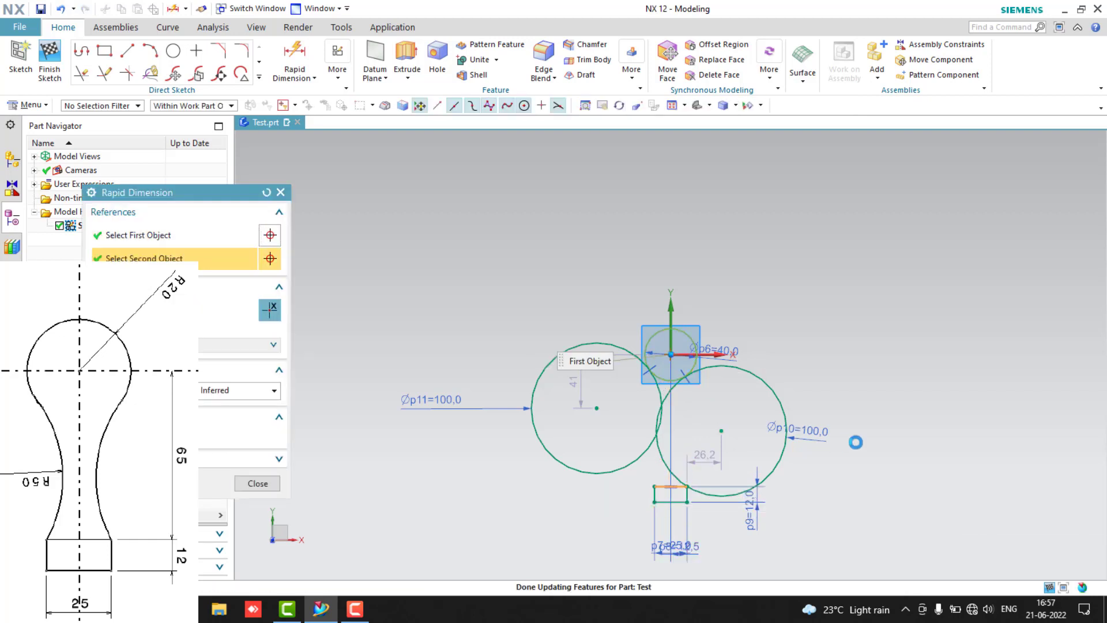
click(912, 446)
text(65)
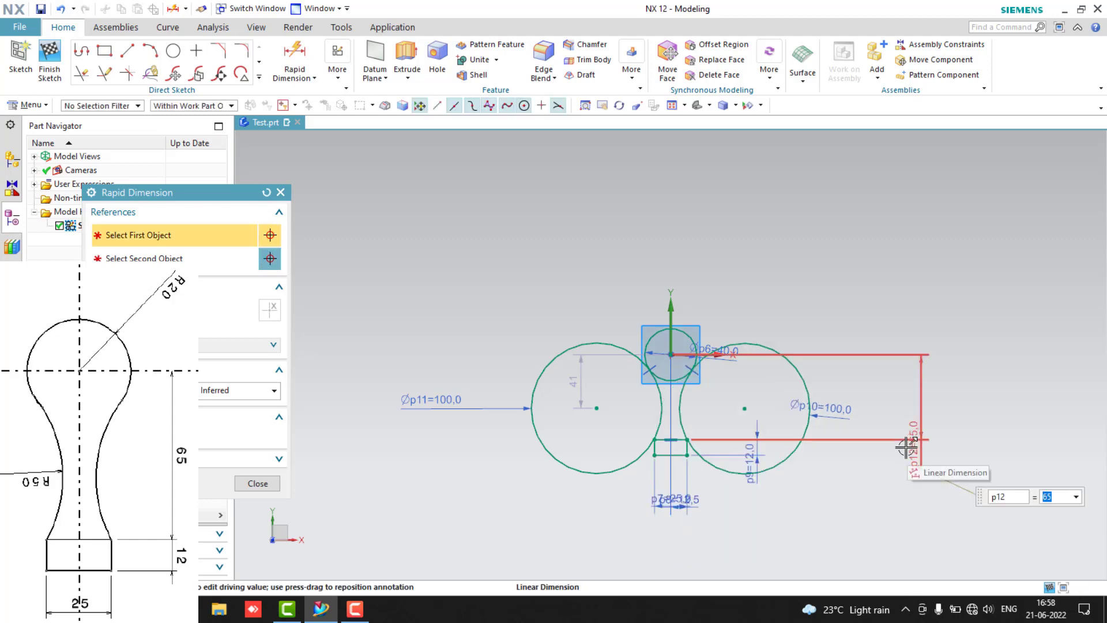
key(Return)
scroll(659, 447, down, 2)
scroll(659, 447, up, 3)
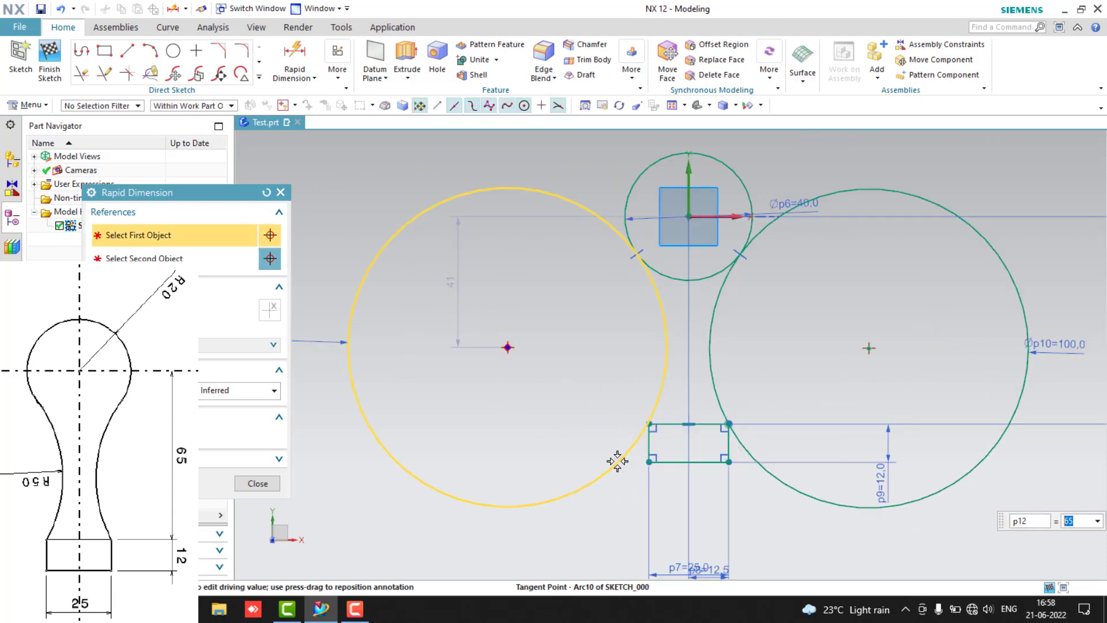
key(Escape)
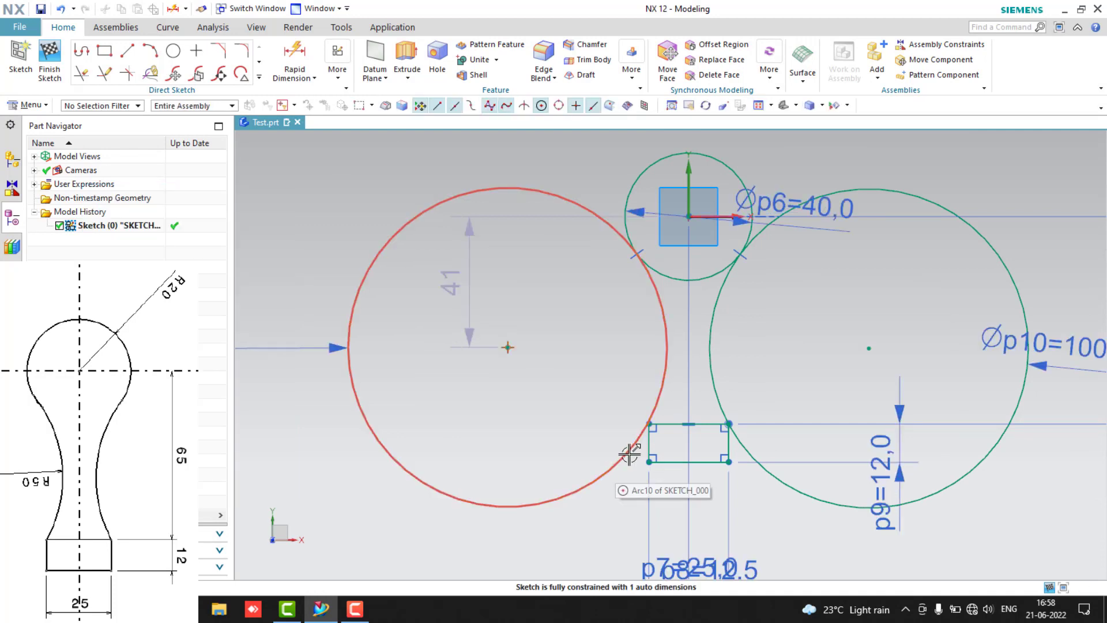
Shift the left circle away from the base, try making its centre coincident with the rectangle's upper left corner, and undo that constraint
drag(508, 349, 488, 313)
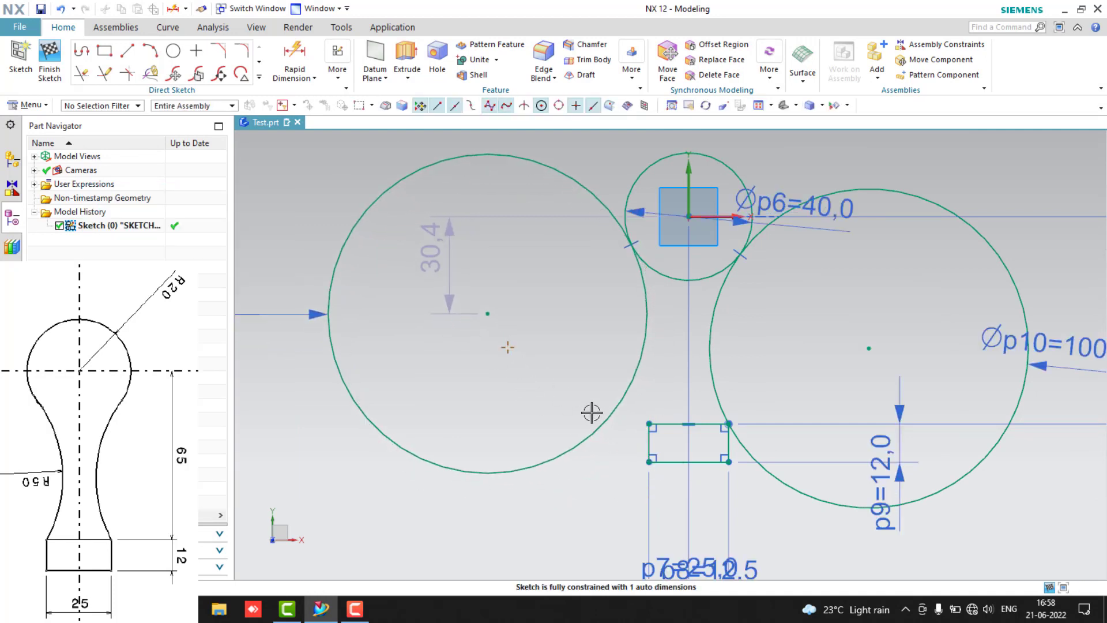
click(649, 424)
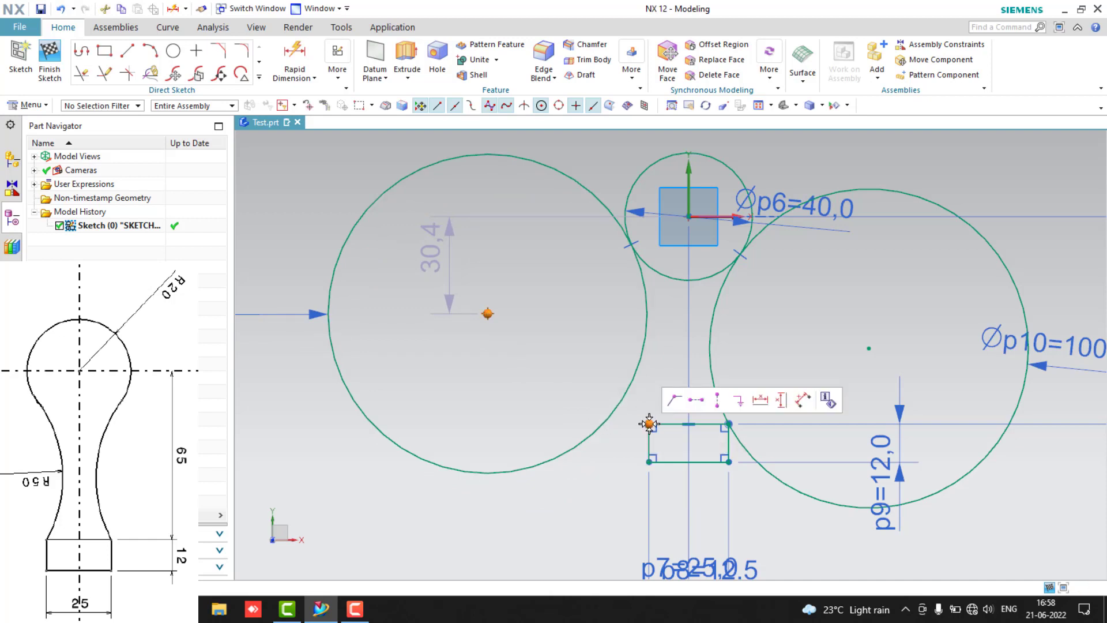
click(679, 405)
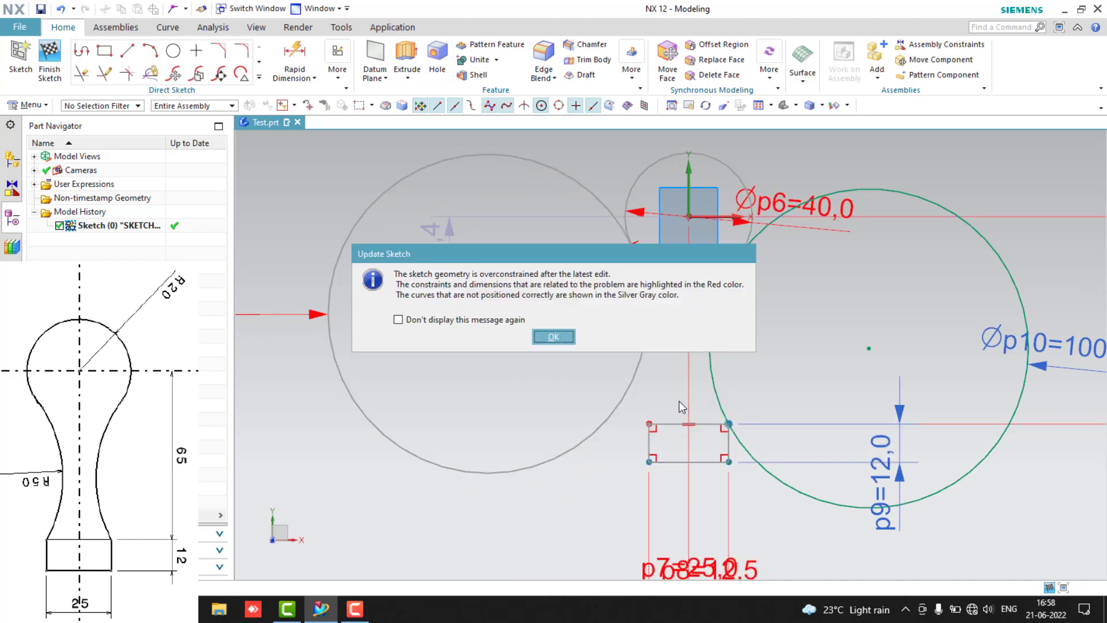
click(553, 337)
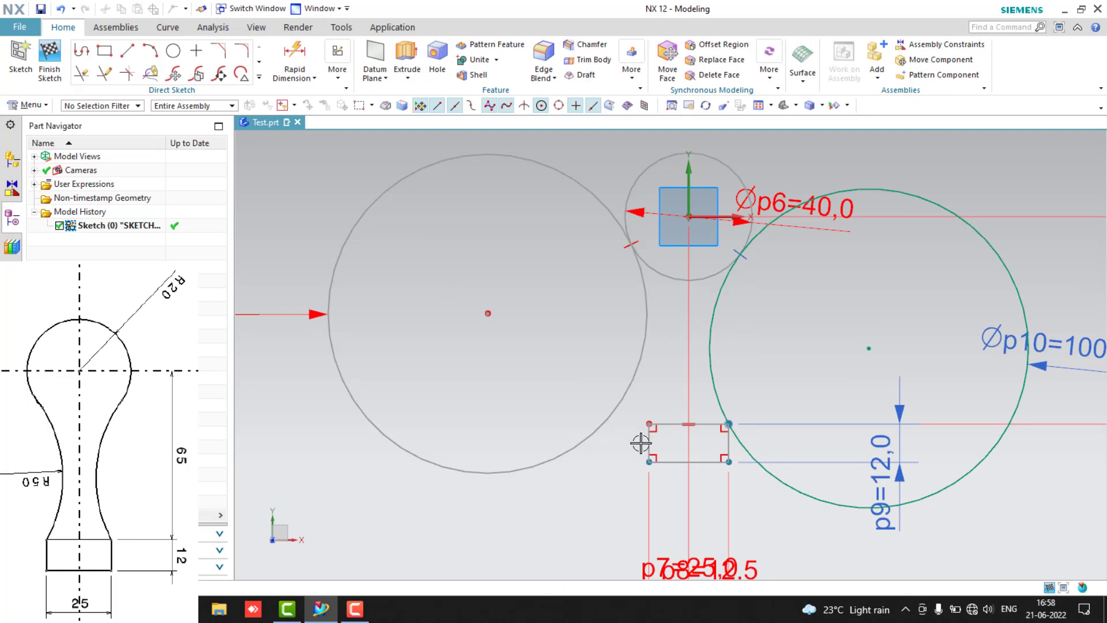
key(ctrl+z)
Constrain the base rectangle's upper left corner to lie on the left circle with a Point on Curve constraint
click(649, 424)
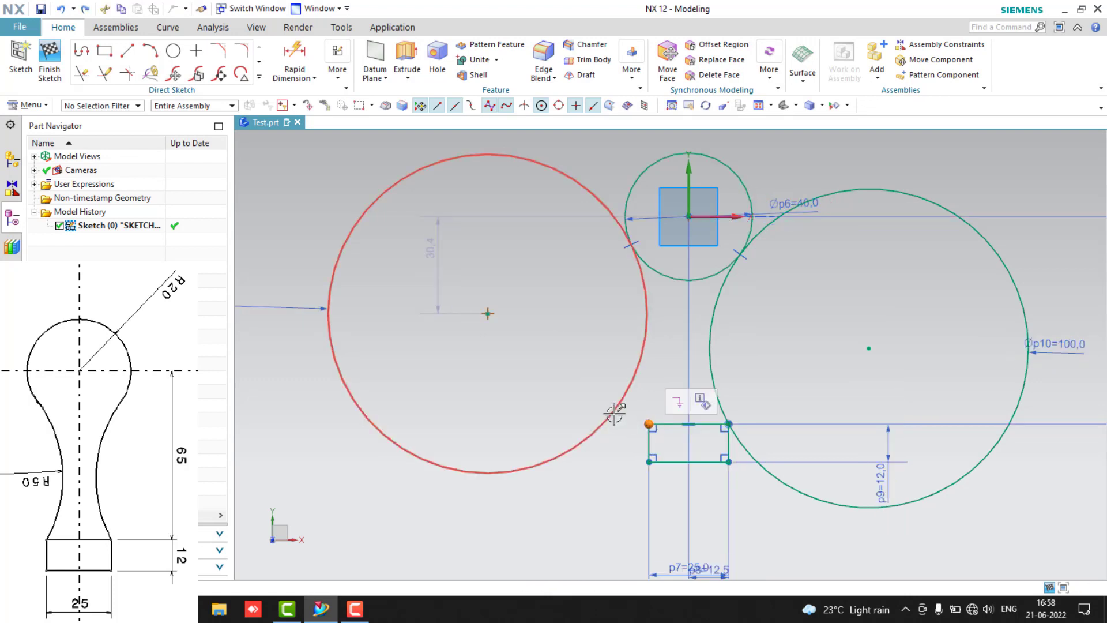
click(614, 414)
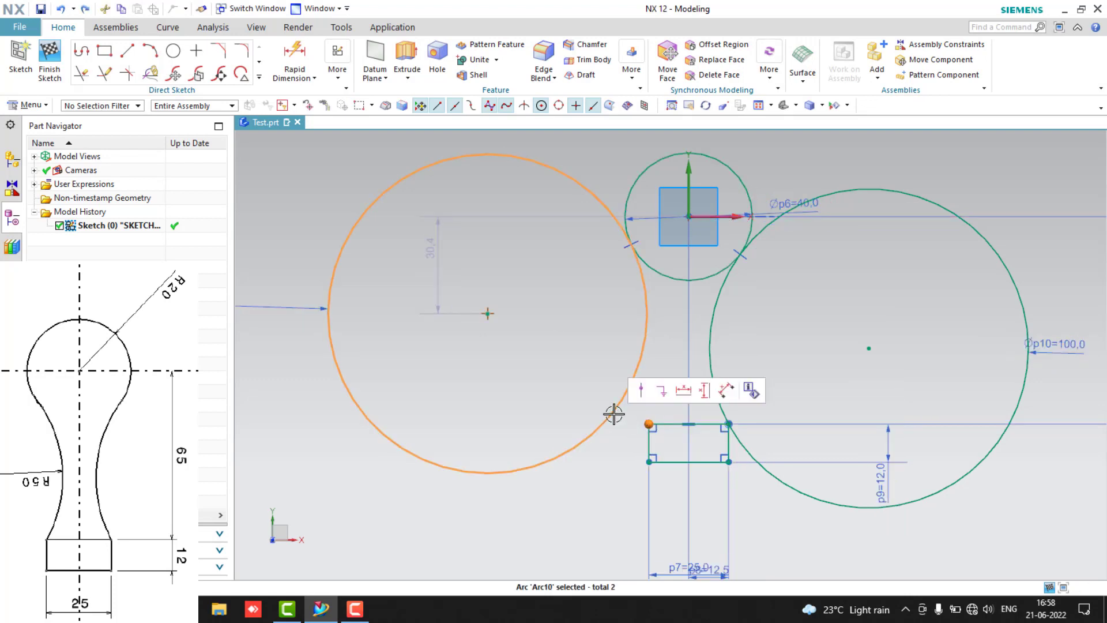
click(637, 394)
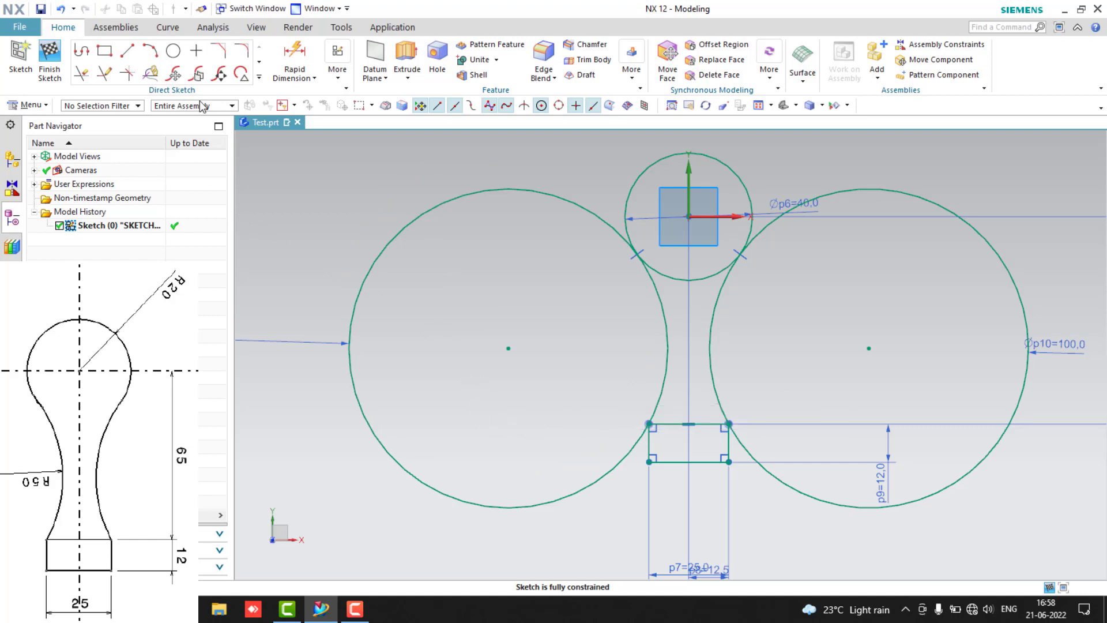
Quick Trim the outer portions of both side circles and the head circle's lower arc, leaving a closed knob outline
click(83, 75)
drag(362, 203, 440, 268)
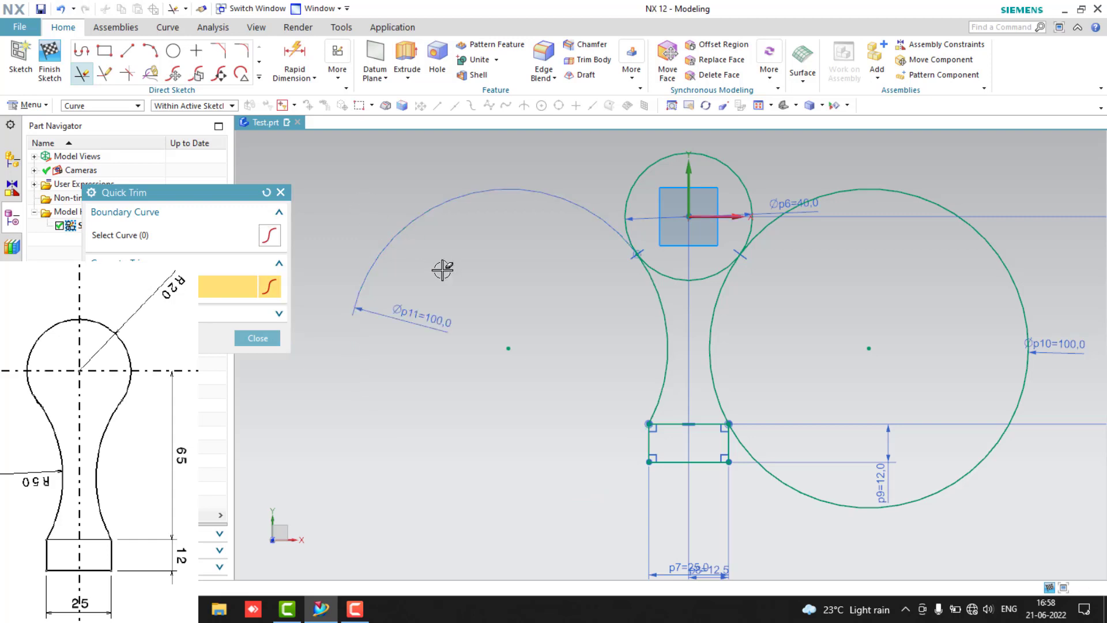
drag(870, 169, 869, 357)
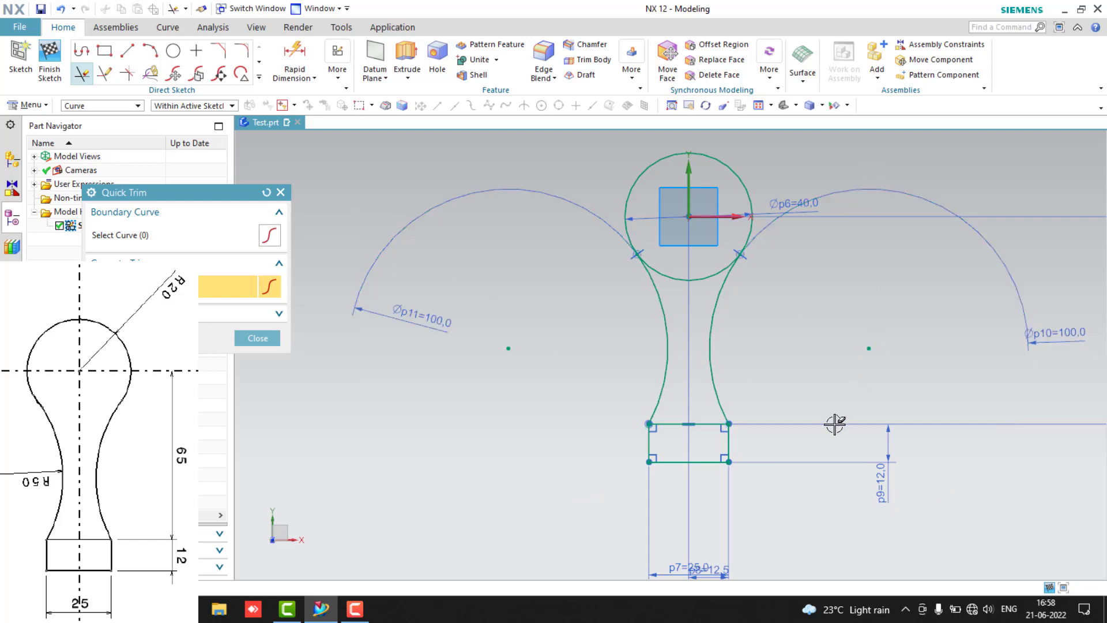
drag(669, 262, 687, 325)
key(Escape)
scroll(785, 375, up, 2)
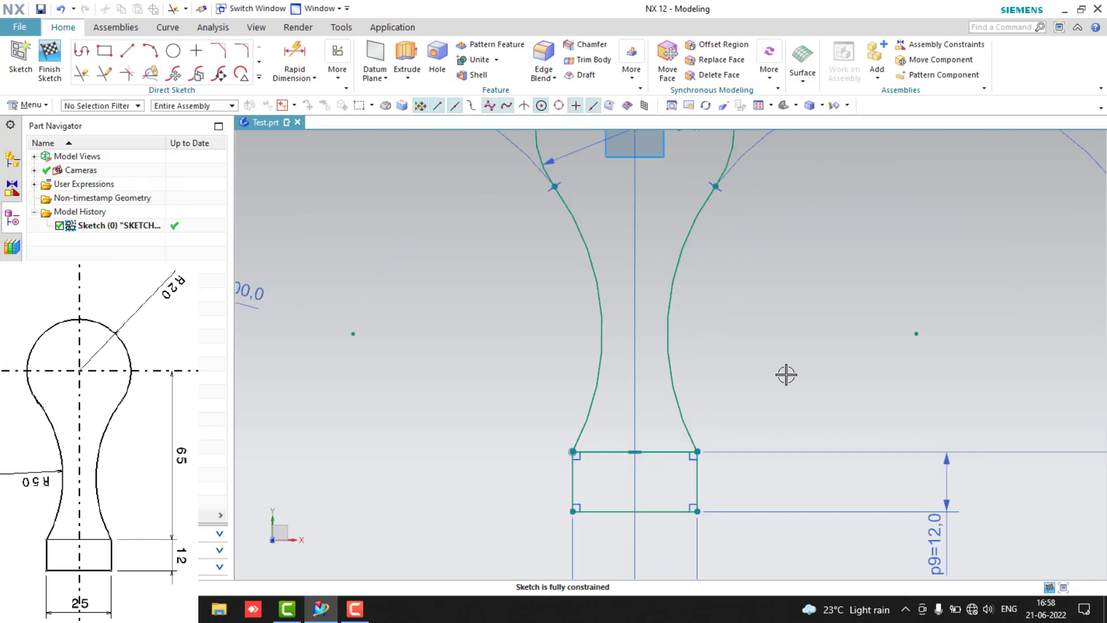
Reposition the two 100 mm diameter dimensions and the 65 mm height dimension closer to the knob profile
scroll(808, 375, down, 5)
drag(948, 352, 796, 345)
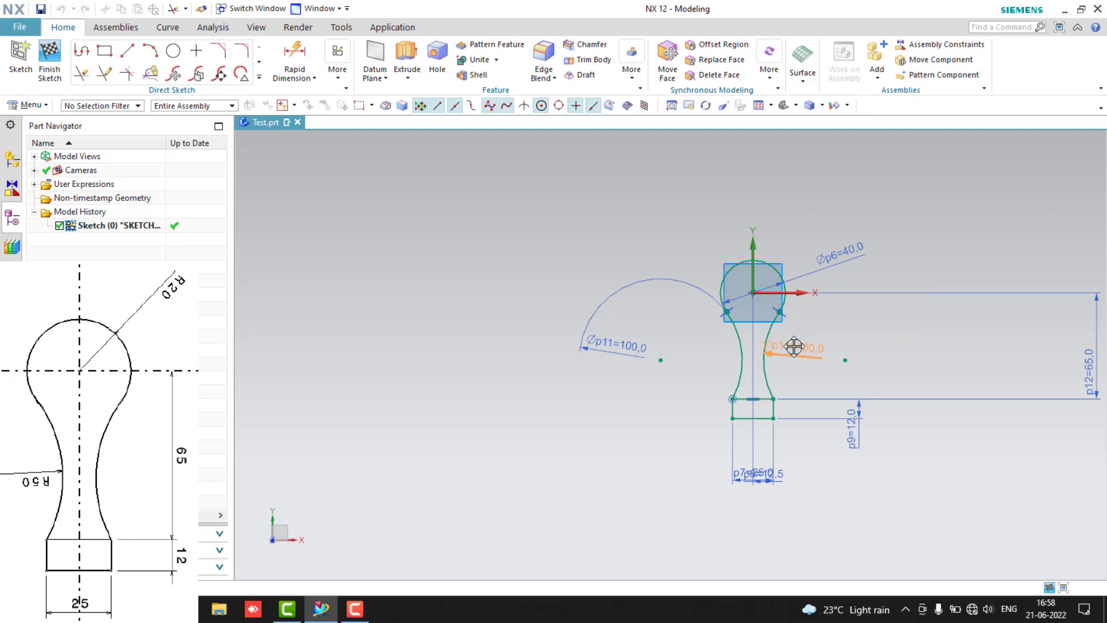
drag(622, 346, 719, 350)
click(692, 489)
scroll(673, 454, down, 1)
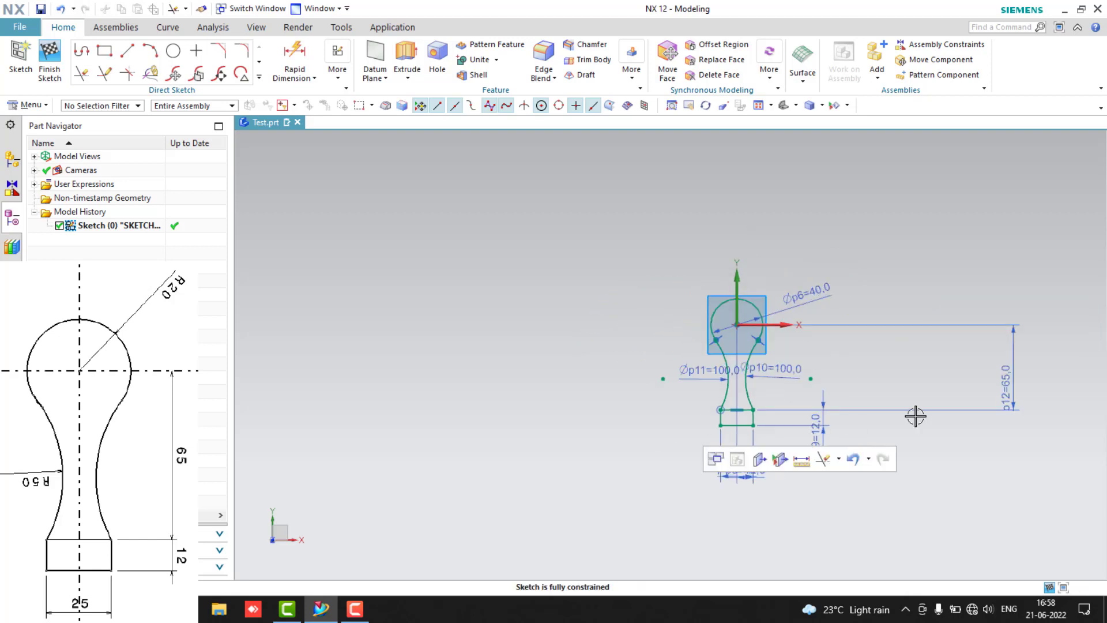
drag(1006, 379, 823, 369)
click(642, 362)
scroll(895, 360, down, 2)
scroll(895, 360, up, 3)
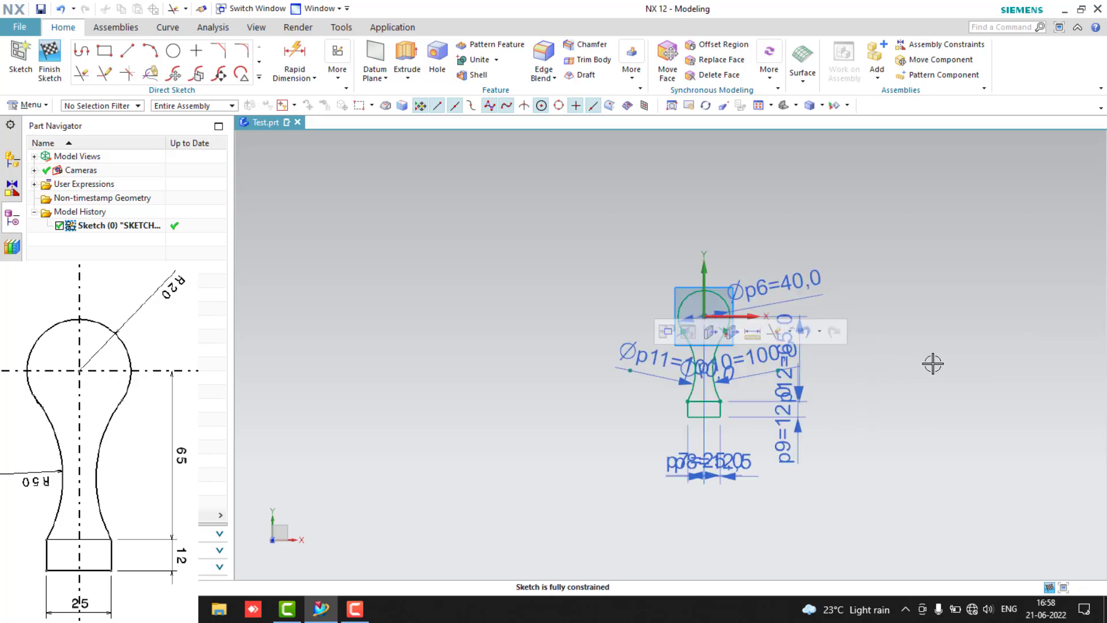